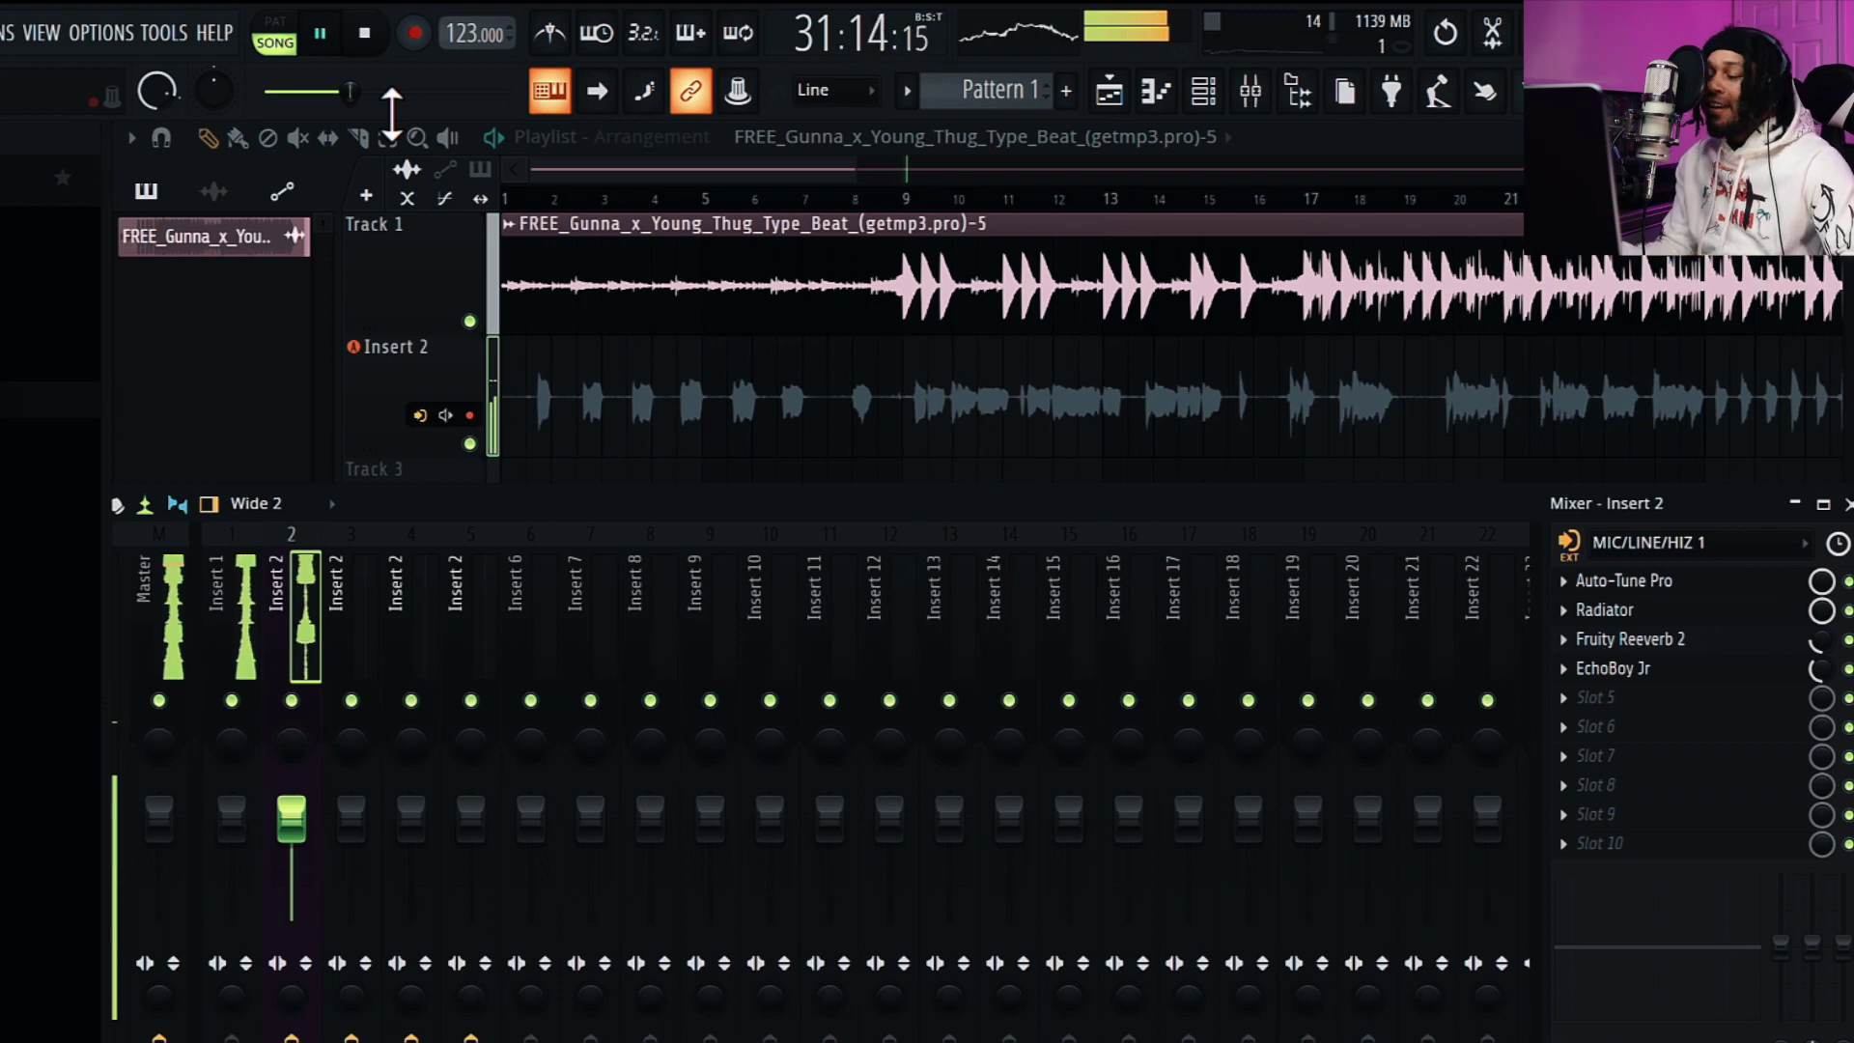
# - Finish the lead vocal take, hide the mixer, and move the recorded clip from the Insert 2 track to Track 3
pyautogui.press('space')
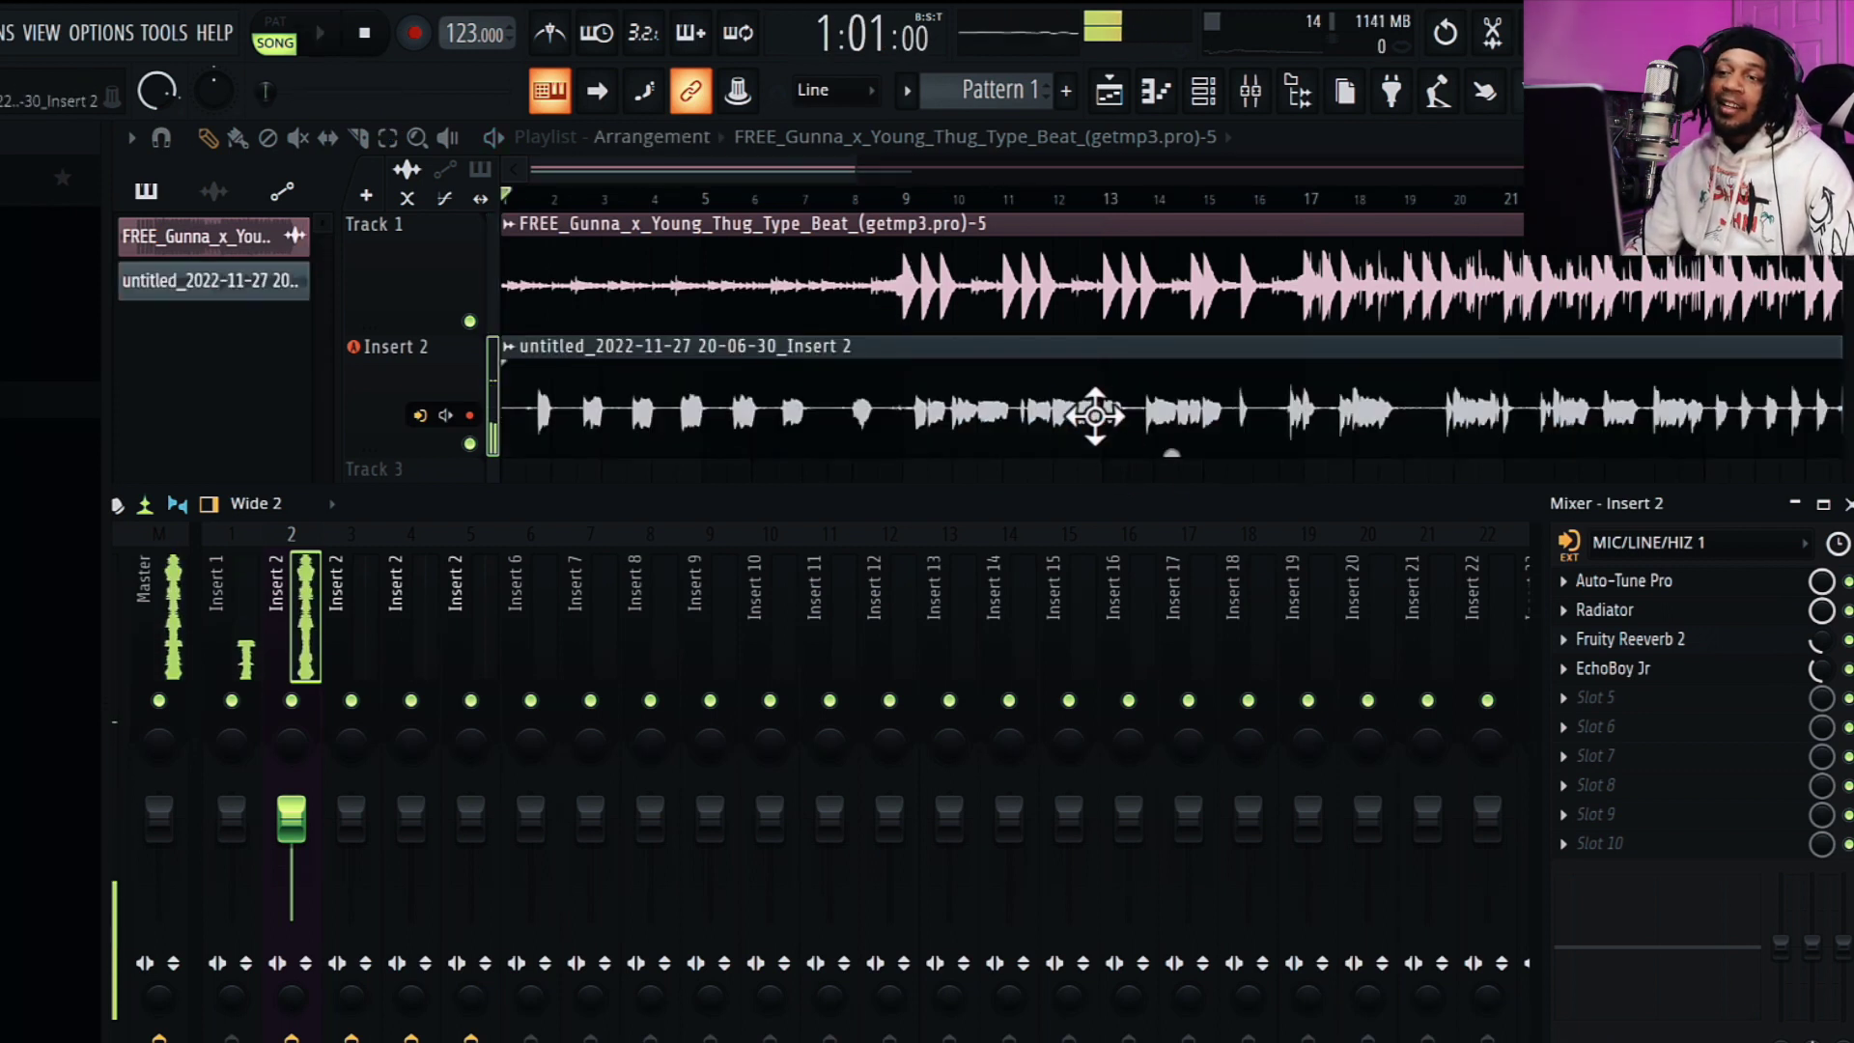
pyautogui.scroll(-3, 1083, 399)
pyautogui.scroll(2, 1044, 331)
pyautogui.scroll(-2, 1052, 331)
pyautogui.scroll(2, 1022, 302)
pyautogui.press('F9')
pyautogui.moveTo(984, 516)
pyautogui.mouseDown()
pyautogui.moveTo(981, 575)
pyautogui.moveTo(970, 541)
pyautogui.mouseUp()
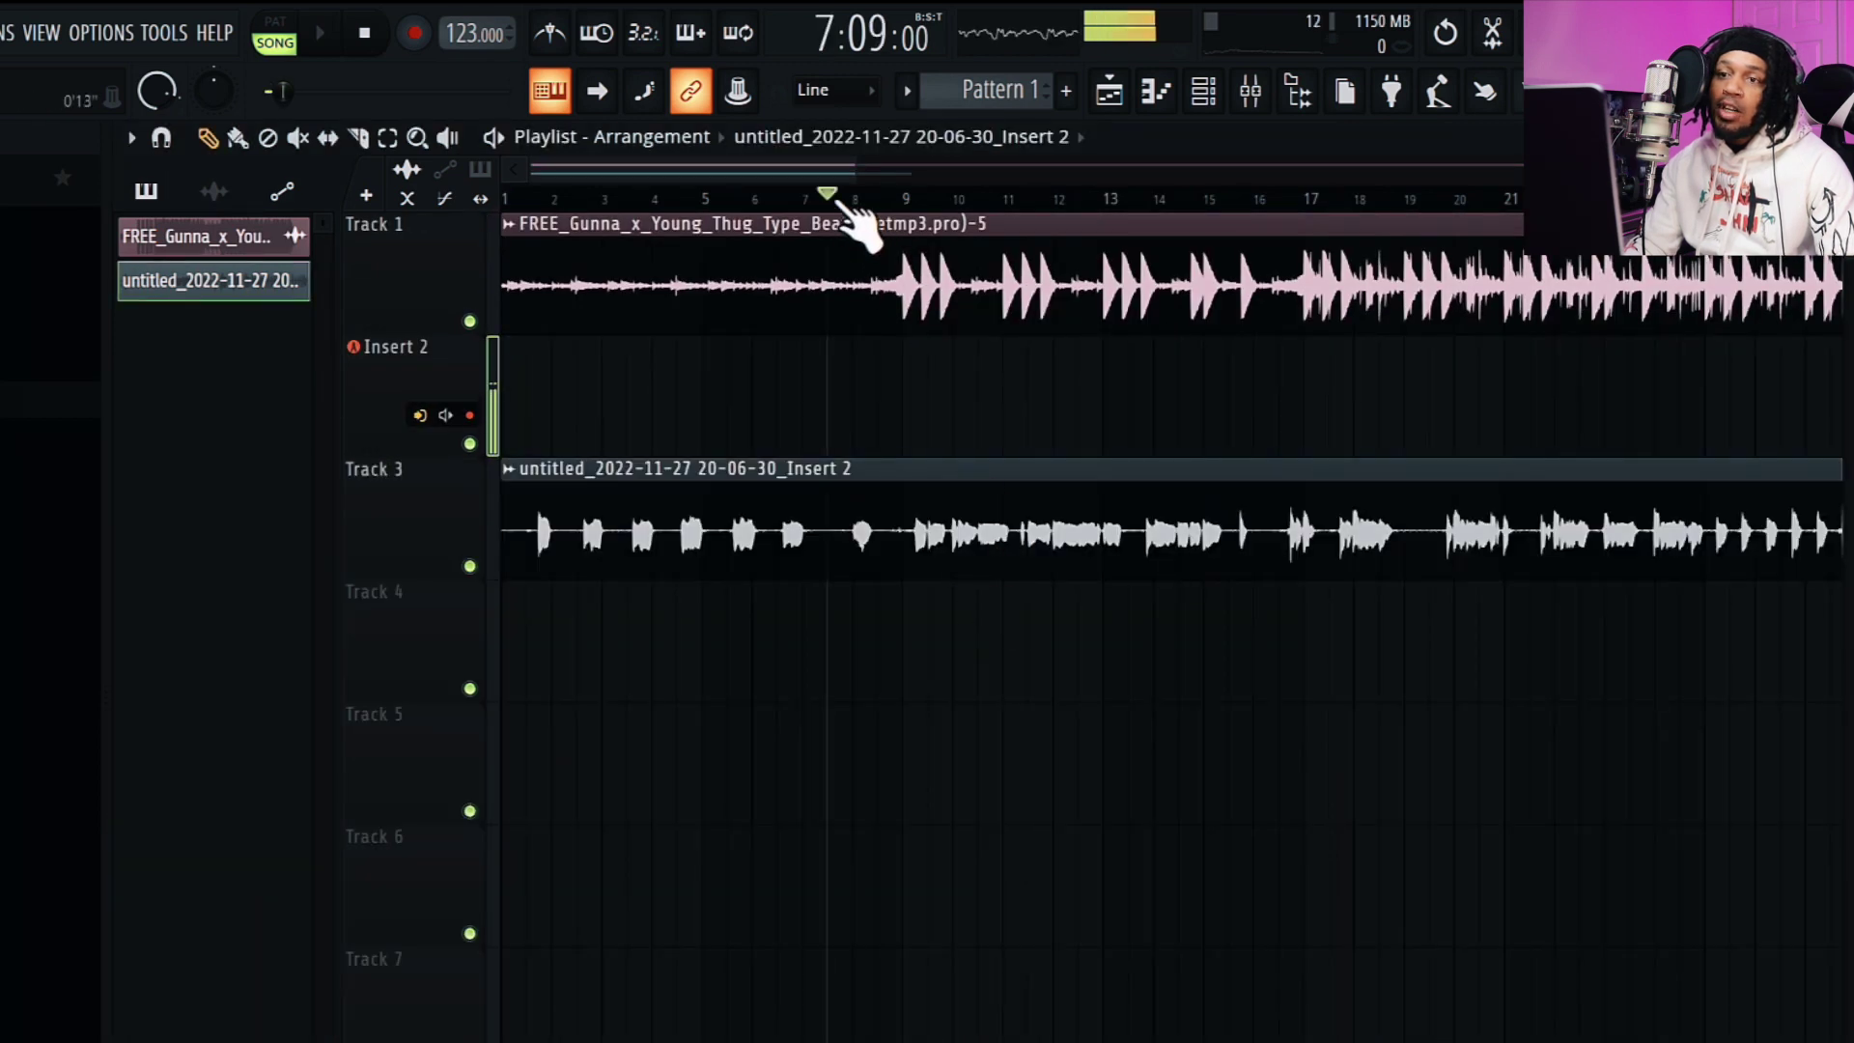
# - Try recording takes on the Insert 2 track over the lead vocal, starting from bars 7 and 15
pyautogui.press('space')
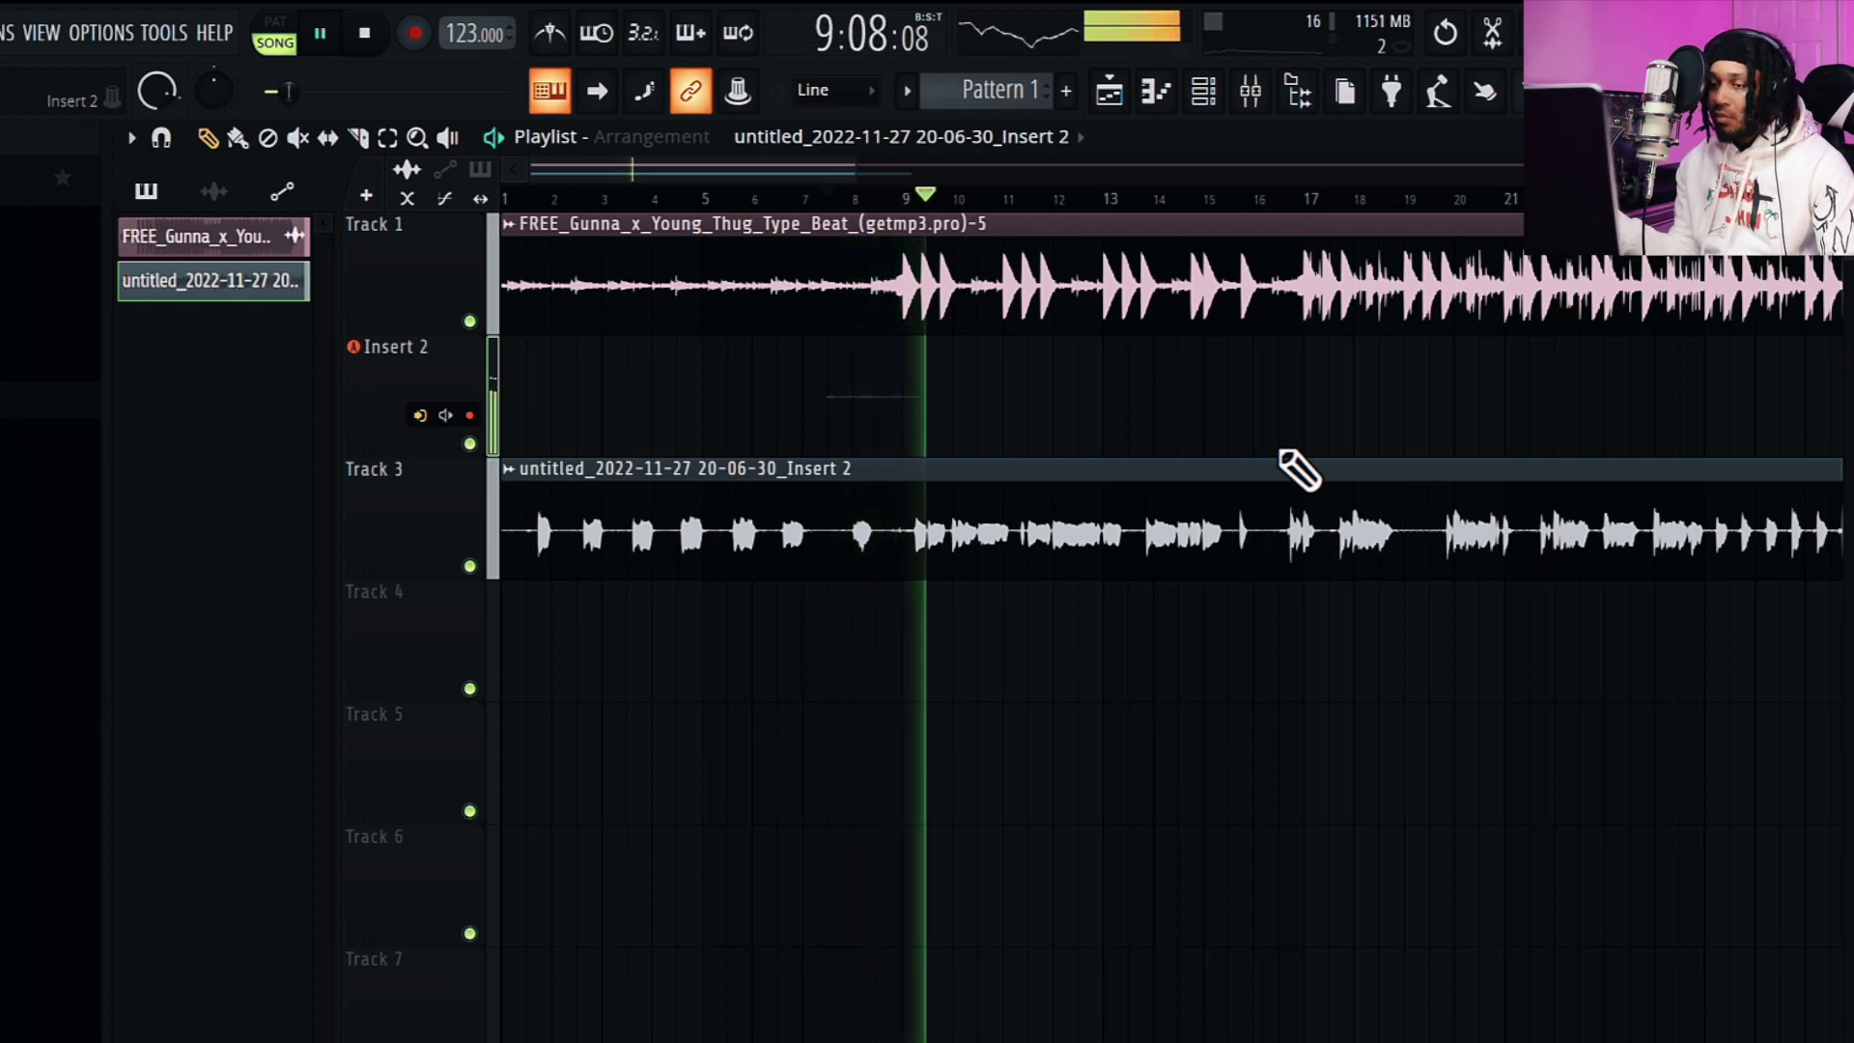
pyautogui.press('space')
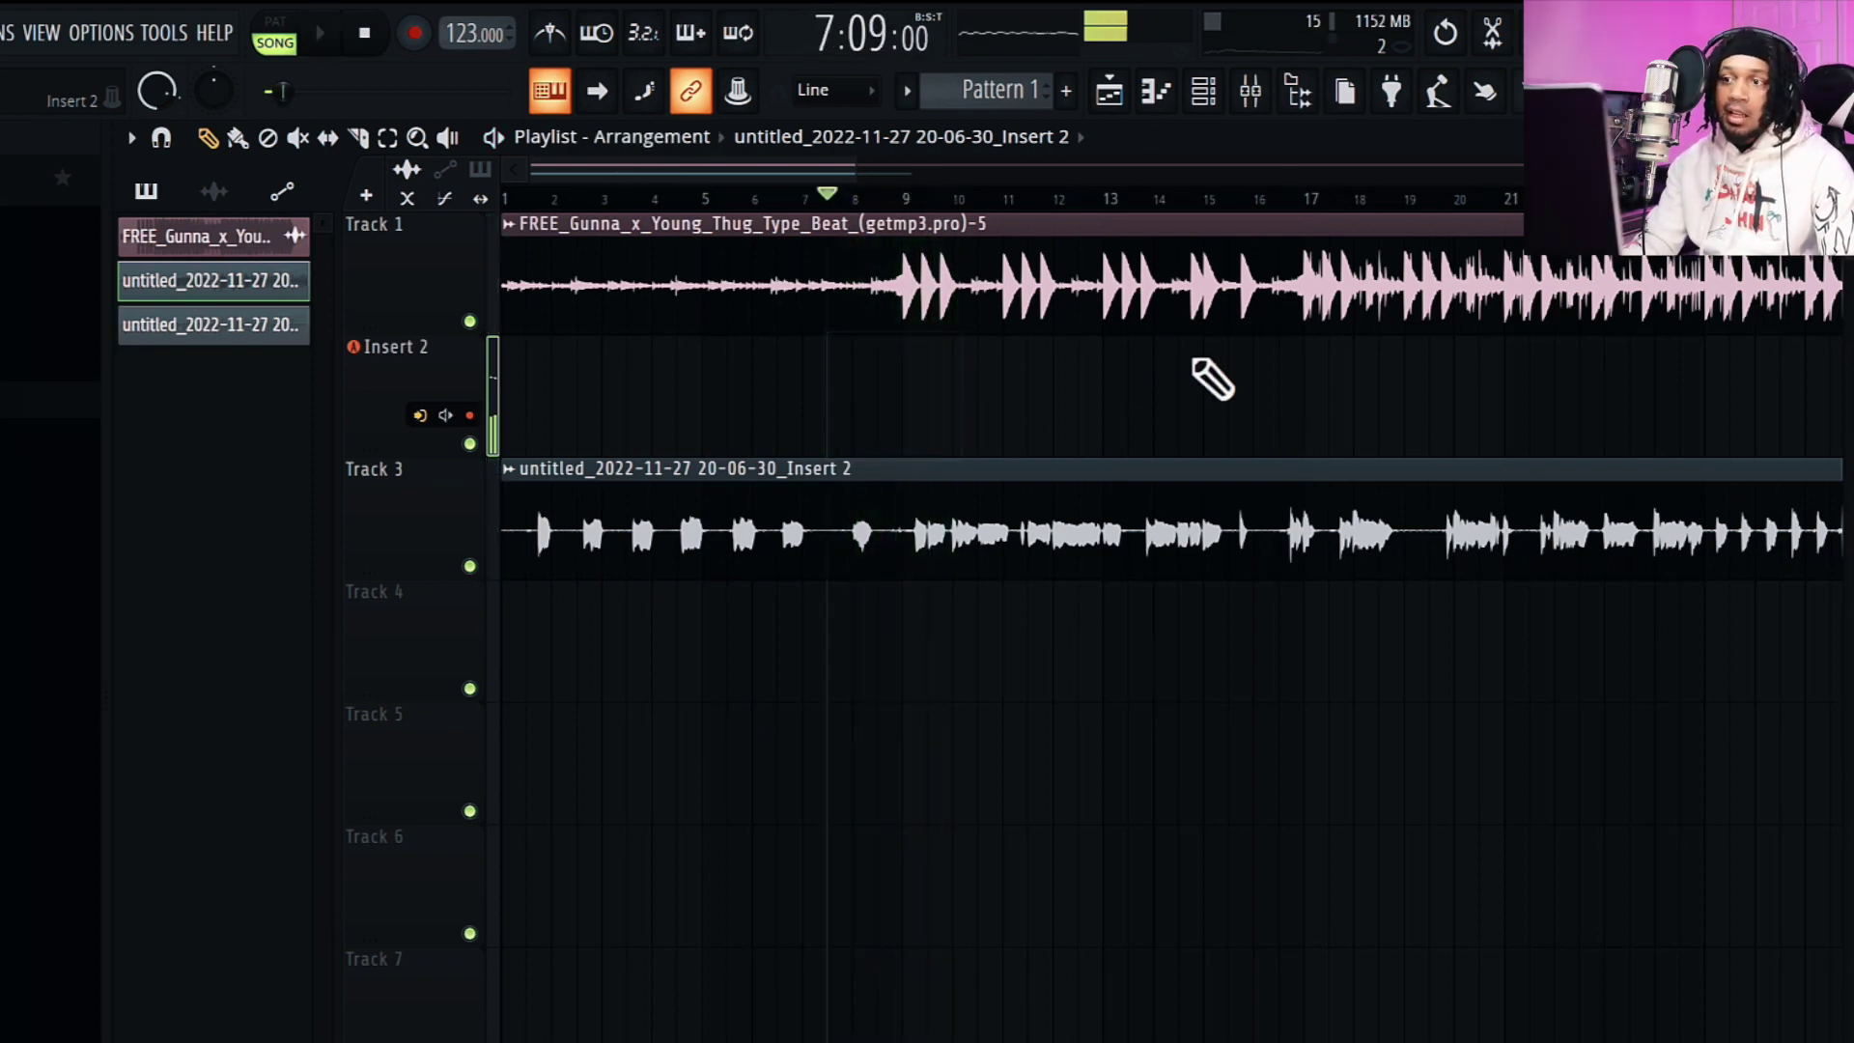
pyautogui.press('space')
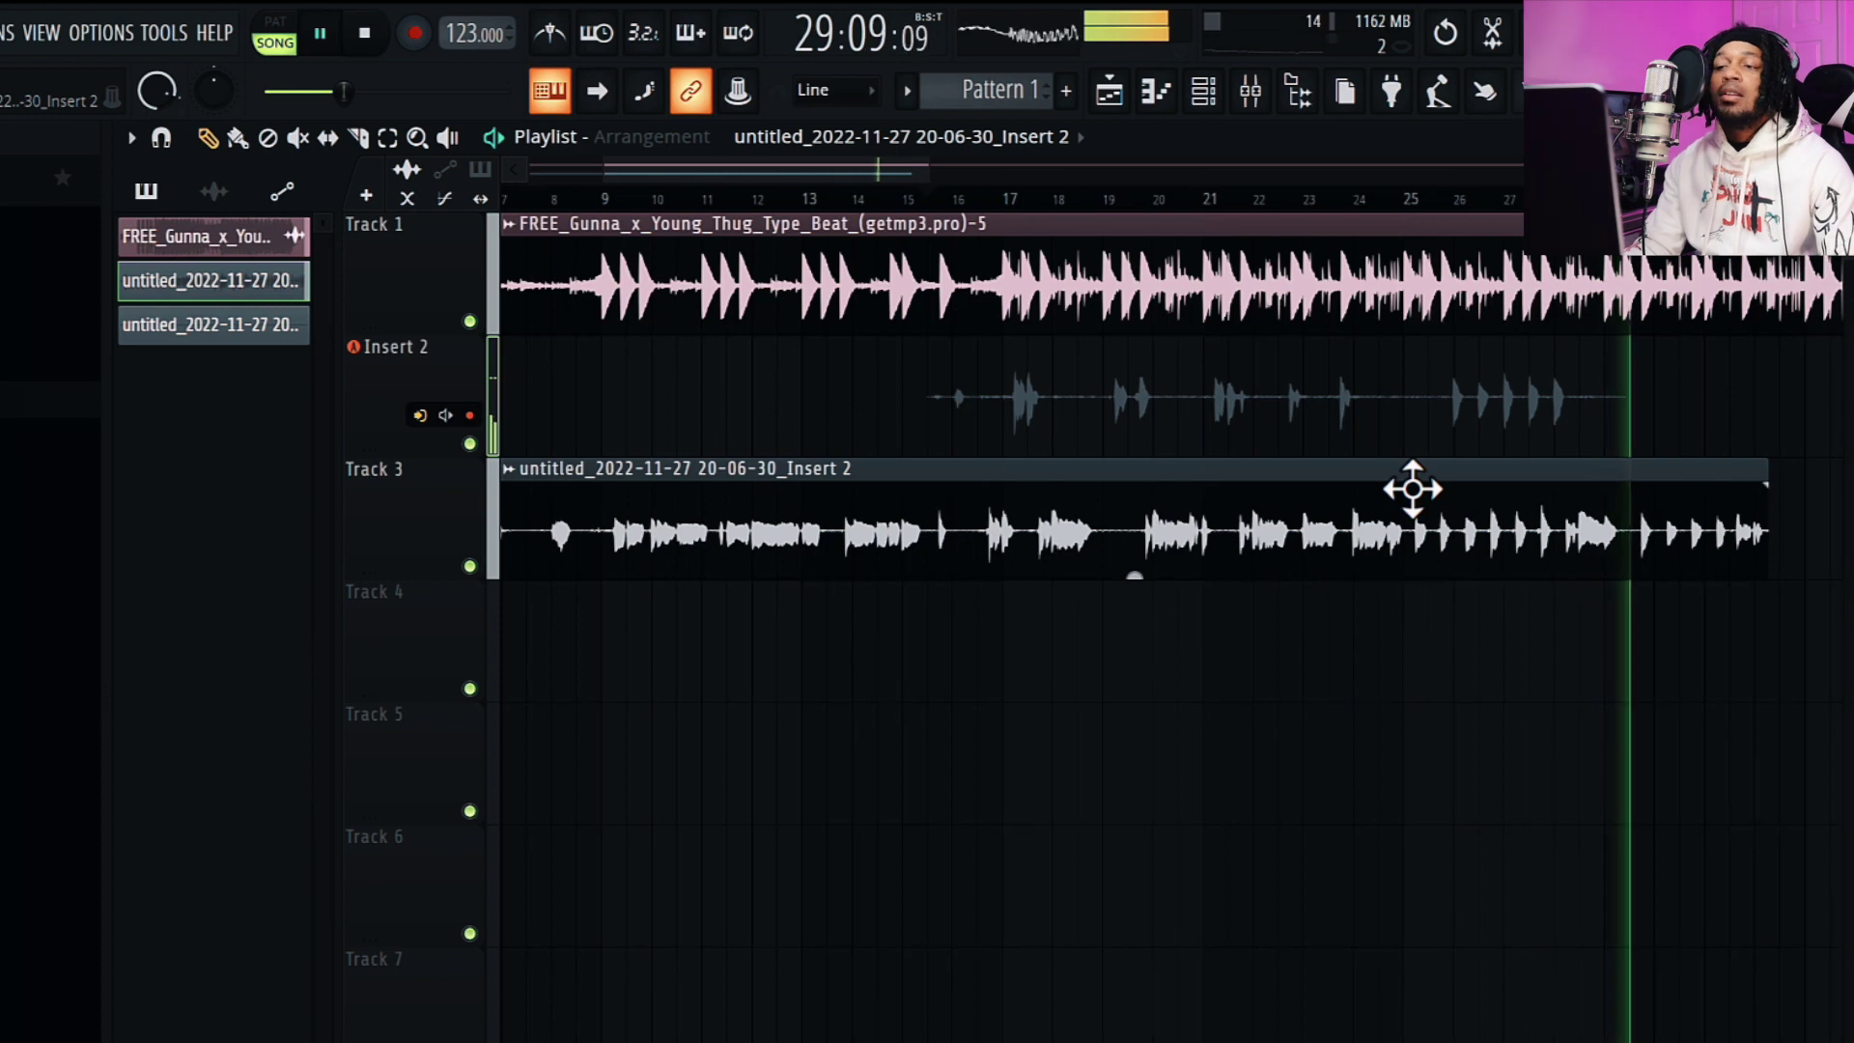
pyautogui.press('space')
pyautogui.rightClick(1229, 434)
# - Record another take from bar 15 on the Insert 2 track and place it on Track 4, cut off at about bar 22
pyautogui.press('space')
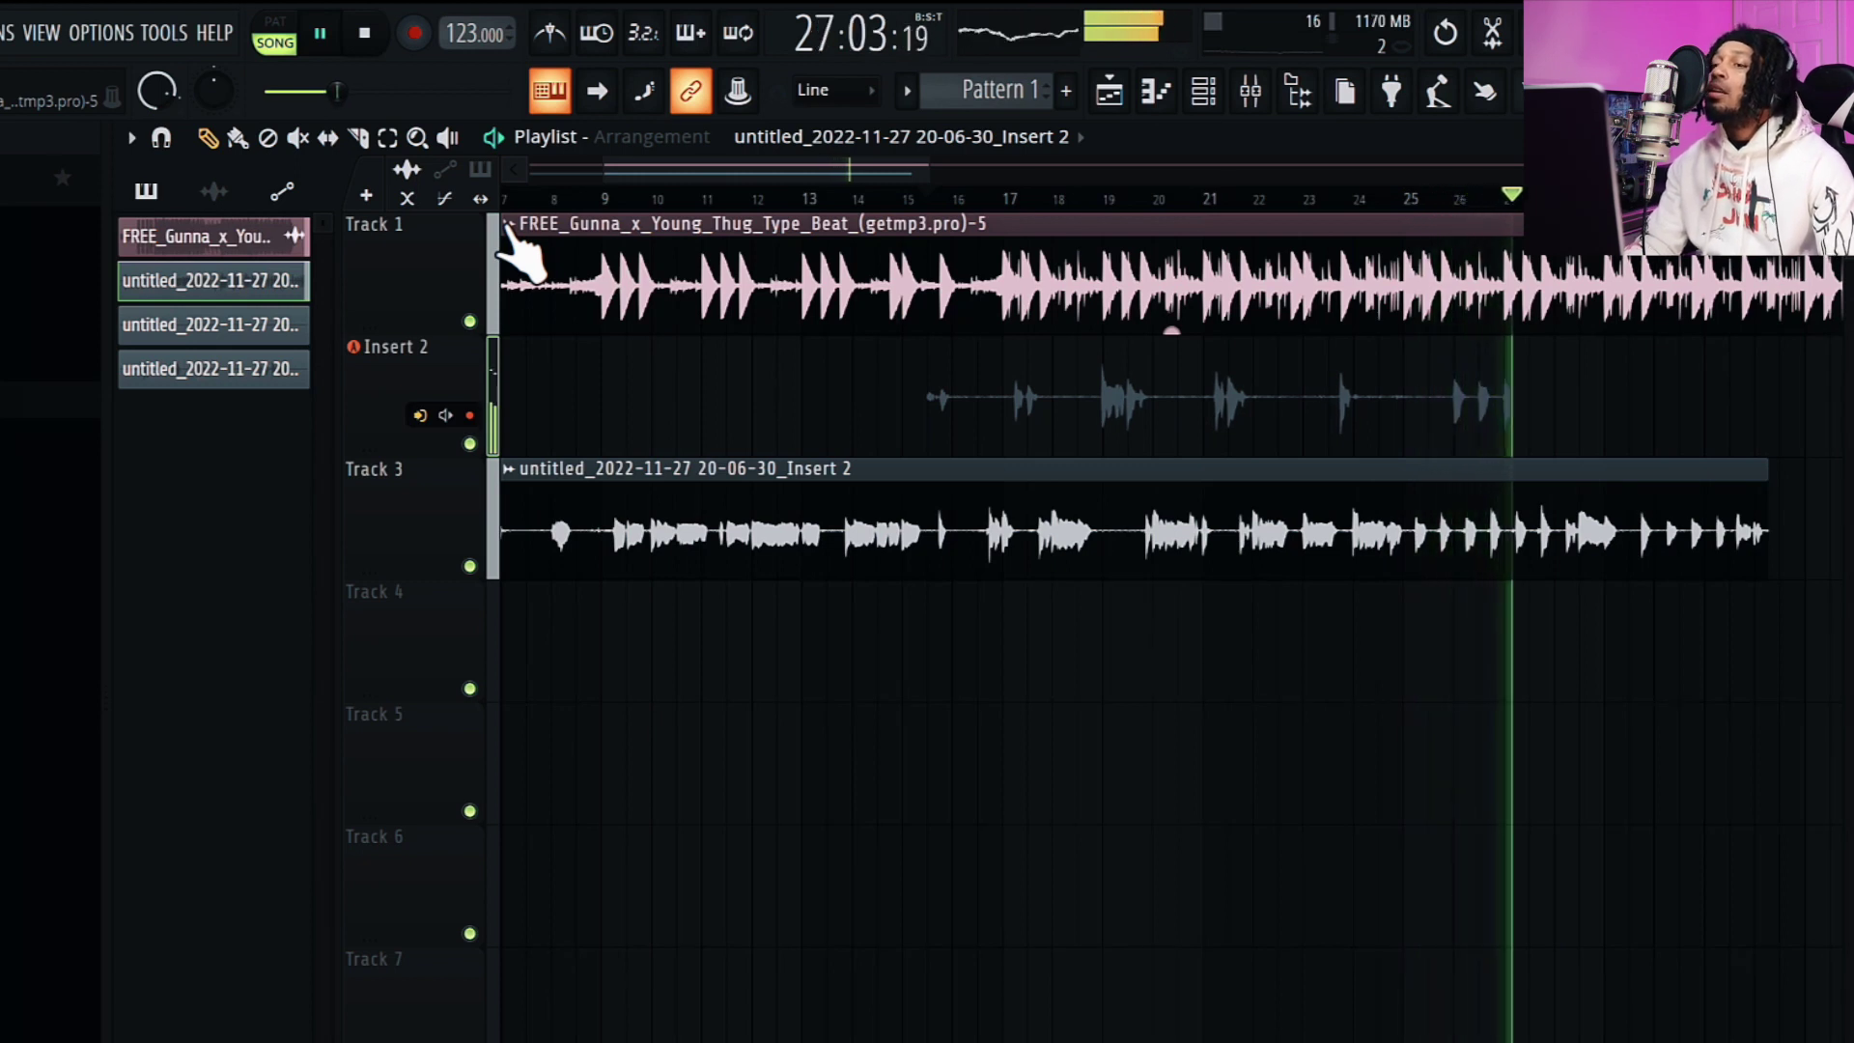
pyautogui.press('space')
pyautogui.moveTo(1129, 421); pyautogui.dragTo(1132, 666)
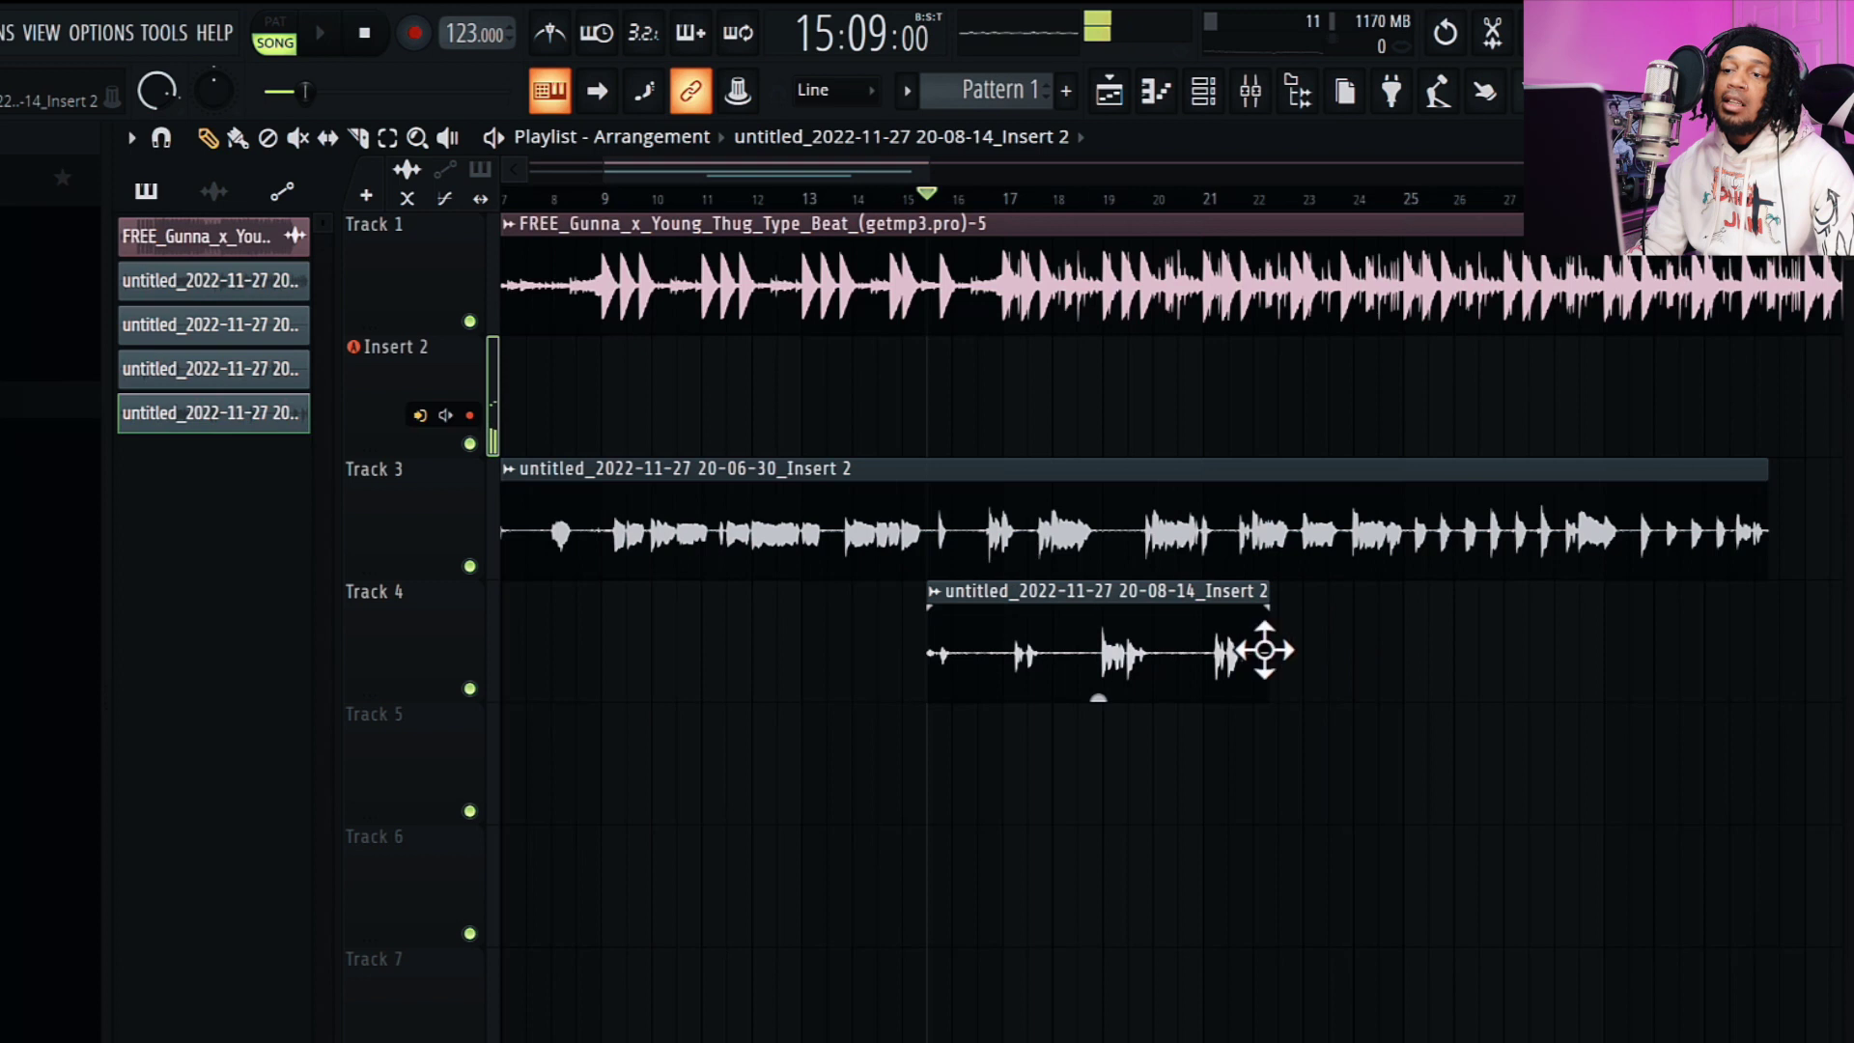
# - Trim the Track 4 clip to start at about bar 16 and end at about bar 20 while a new take records
pyautogui.press('space')
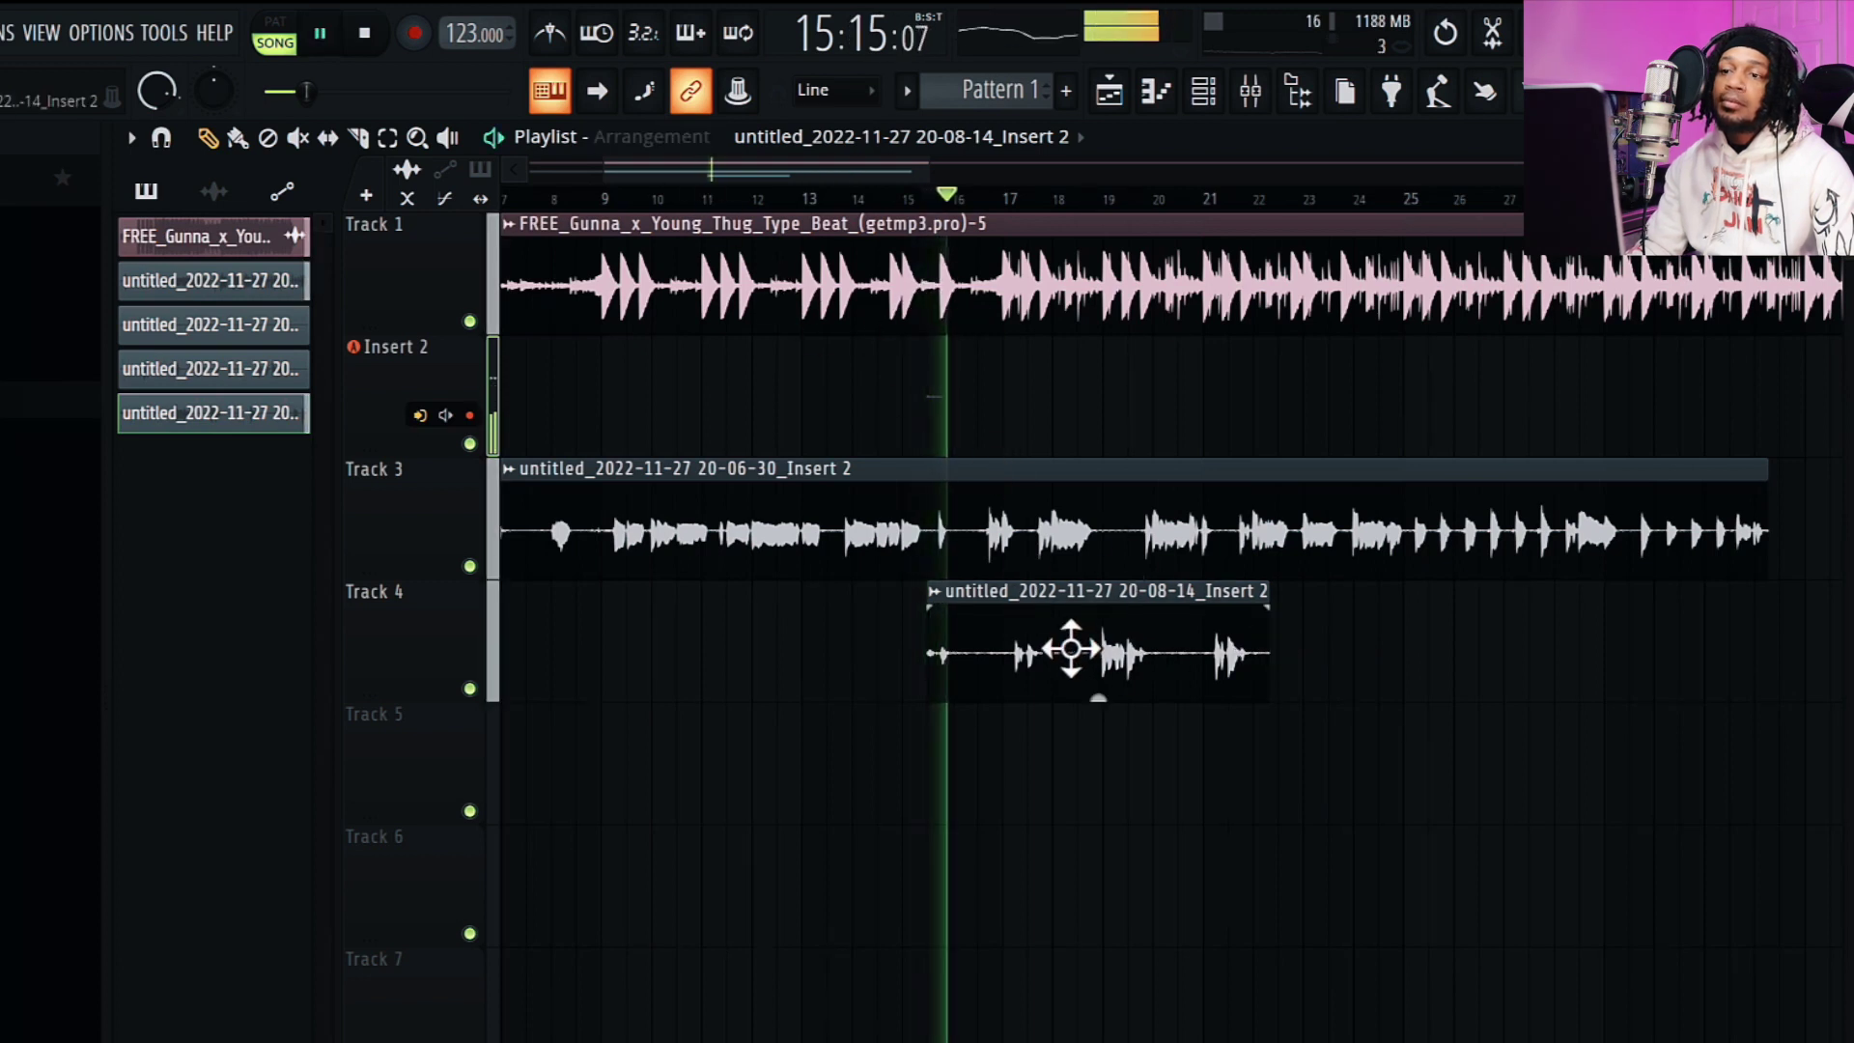
pyautogui.moveTo(927, 664); pyautogui.dragTo(978, 671)
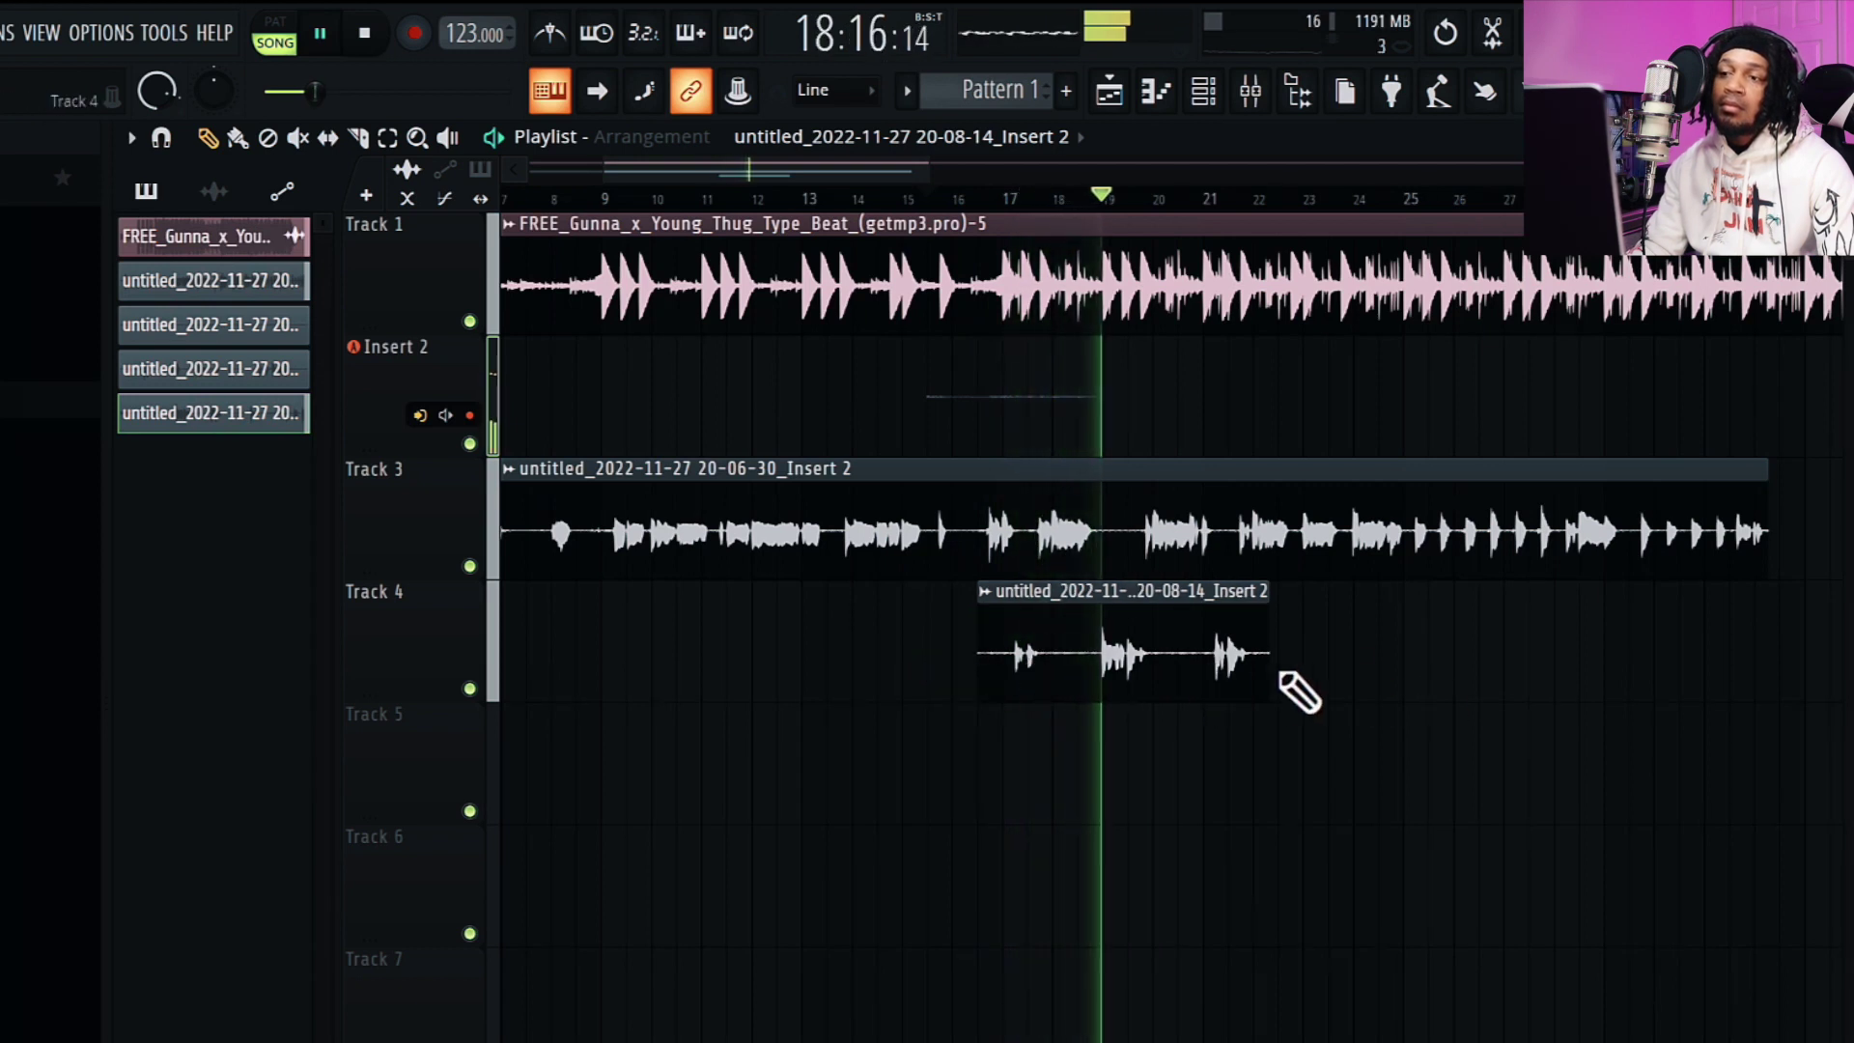
pyautogui.moveTo(1265, 669); pyautogui.dragTo(1170, 677)
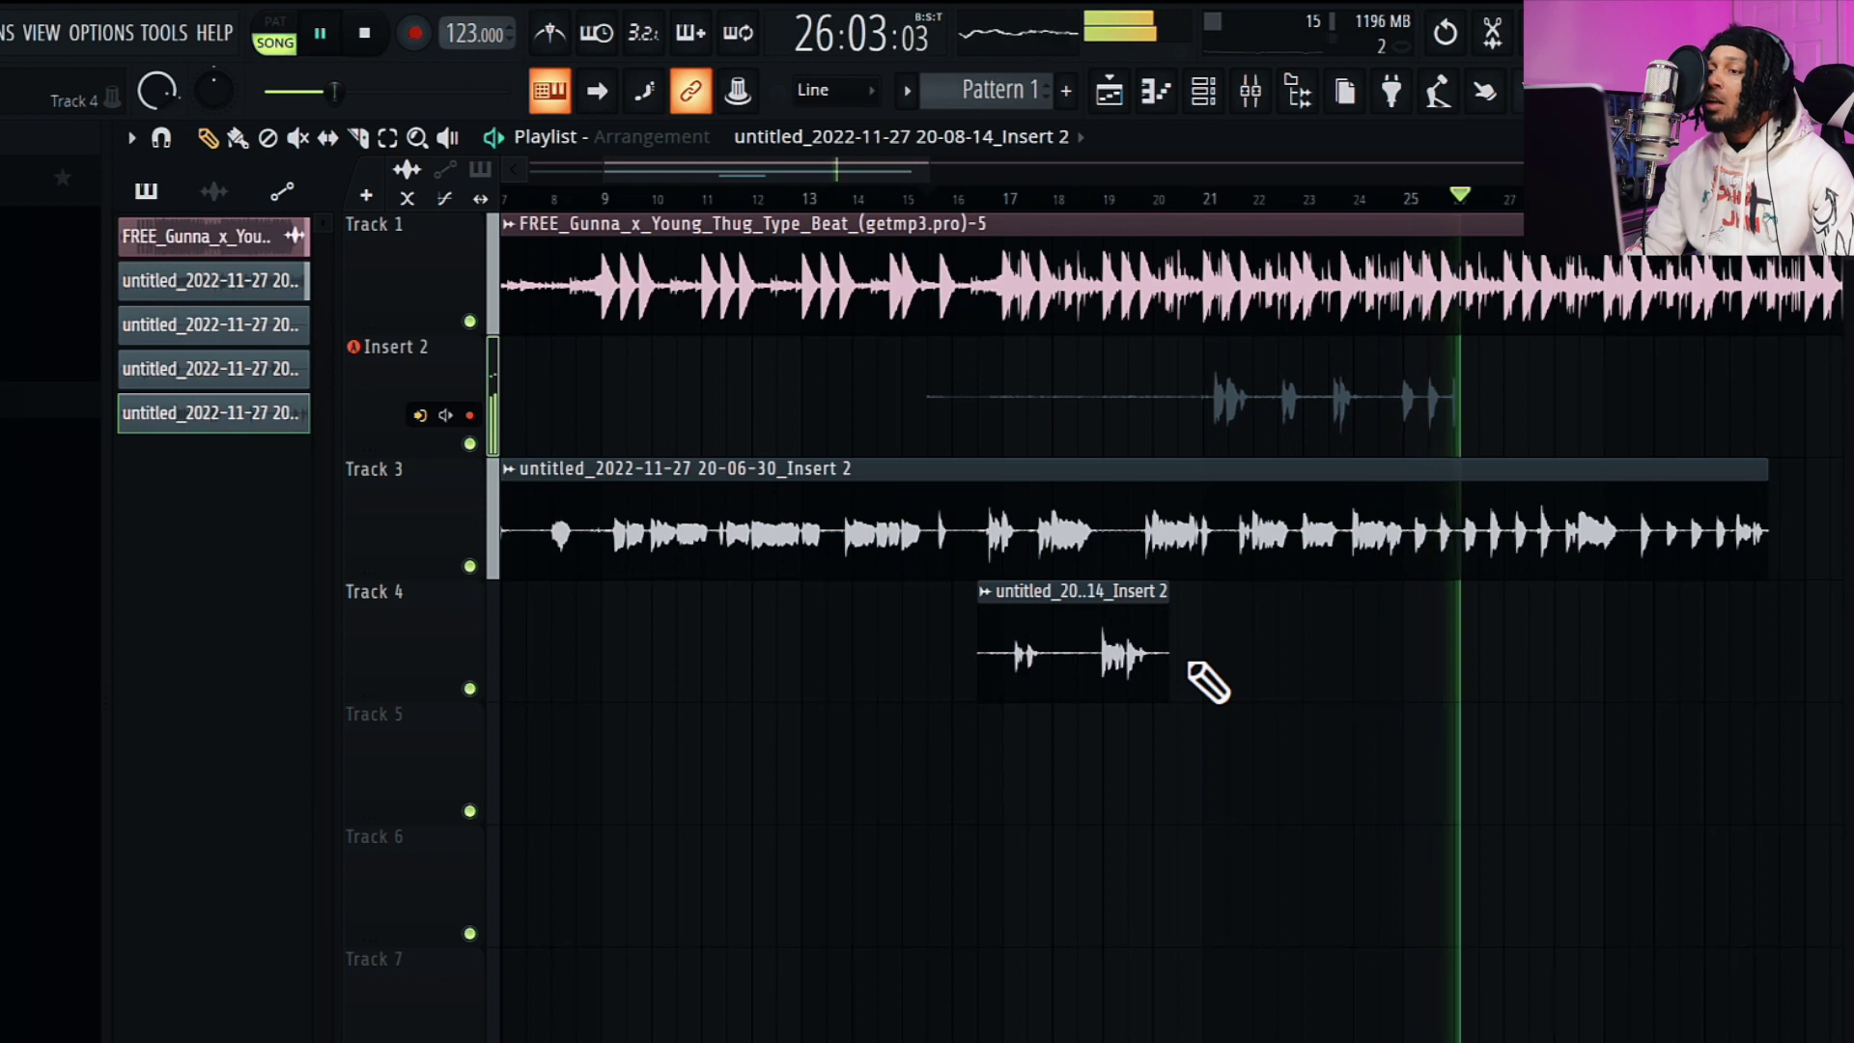
# - Stop the take, undo the last trim, and delete the clip from Track 4
pyautogui.press('space')
pyautogui.hotkey('ctrl', 'z')
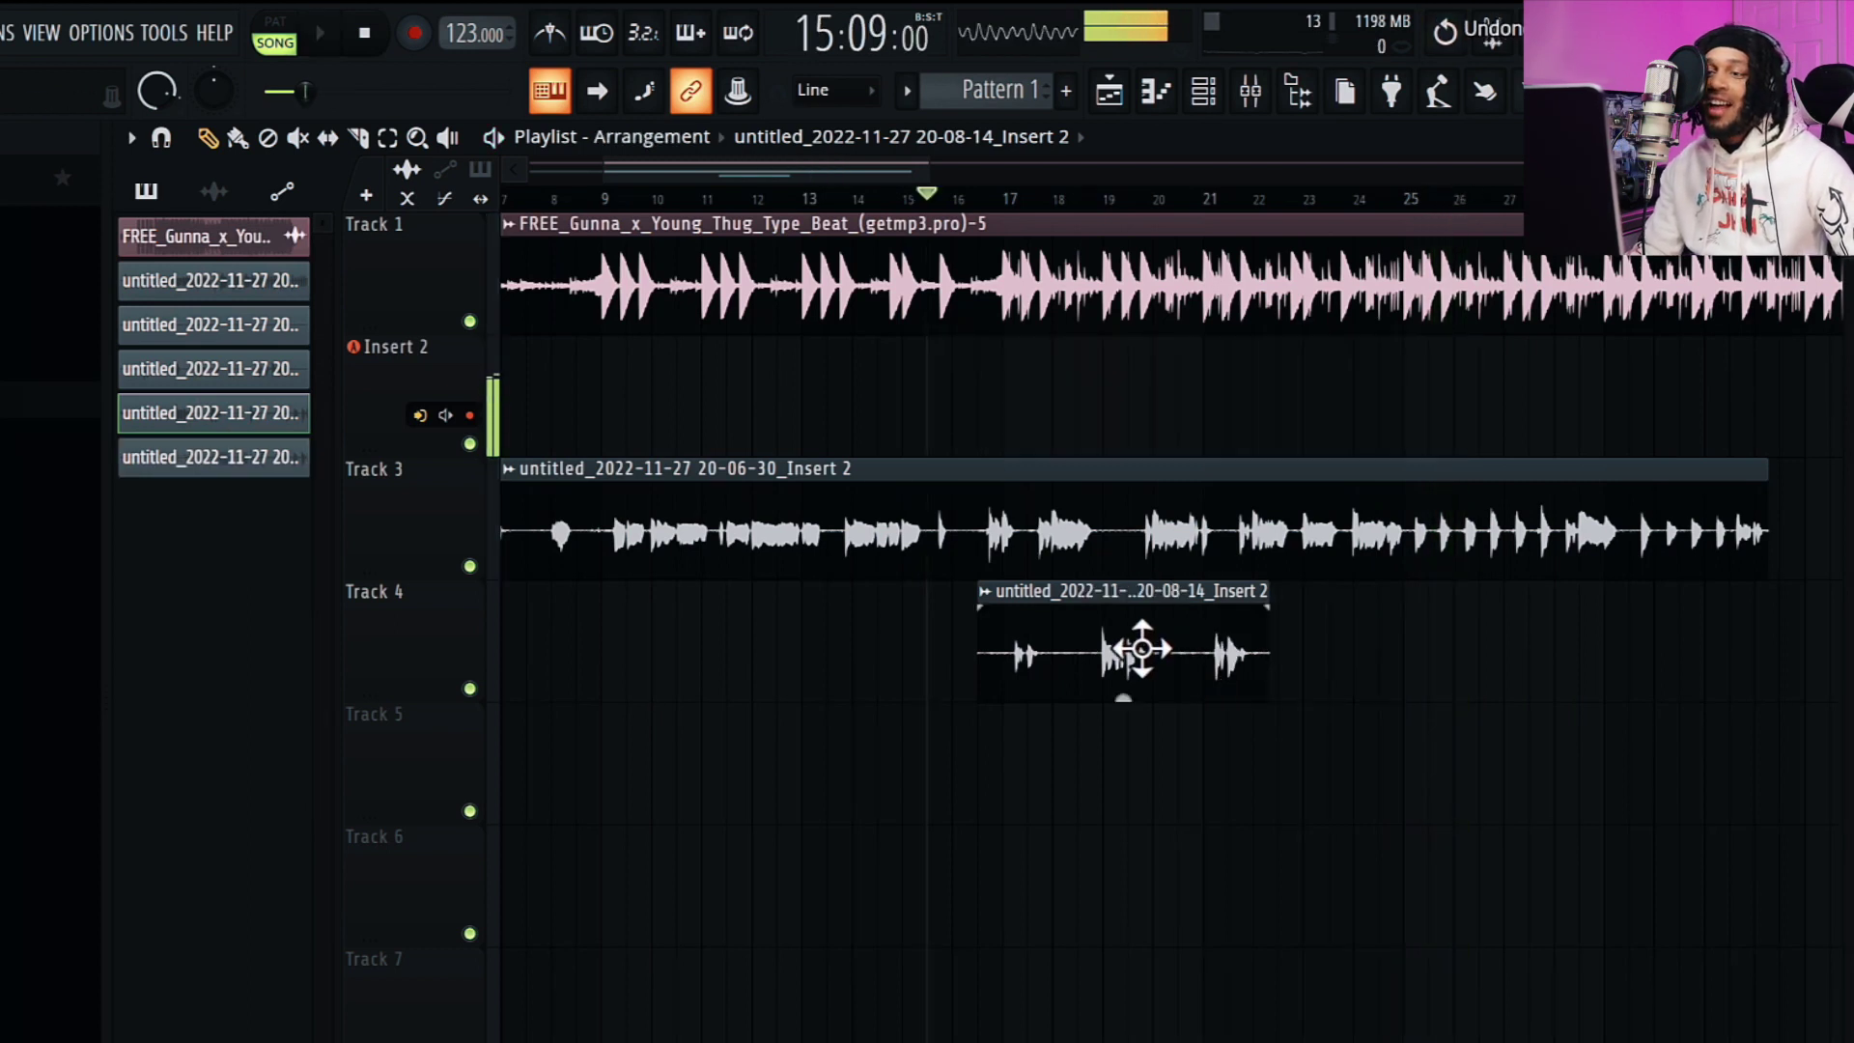
pyautogui.rightClick(1149, 656)
# - Try another take from bar 15 while shortening the Track 3 vocal clip to about bar 29
pyautogui.press('space')
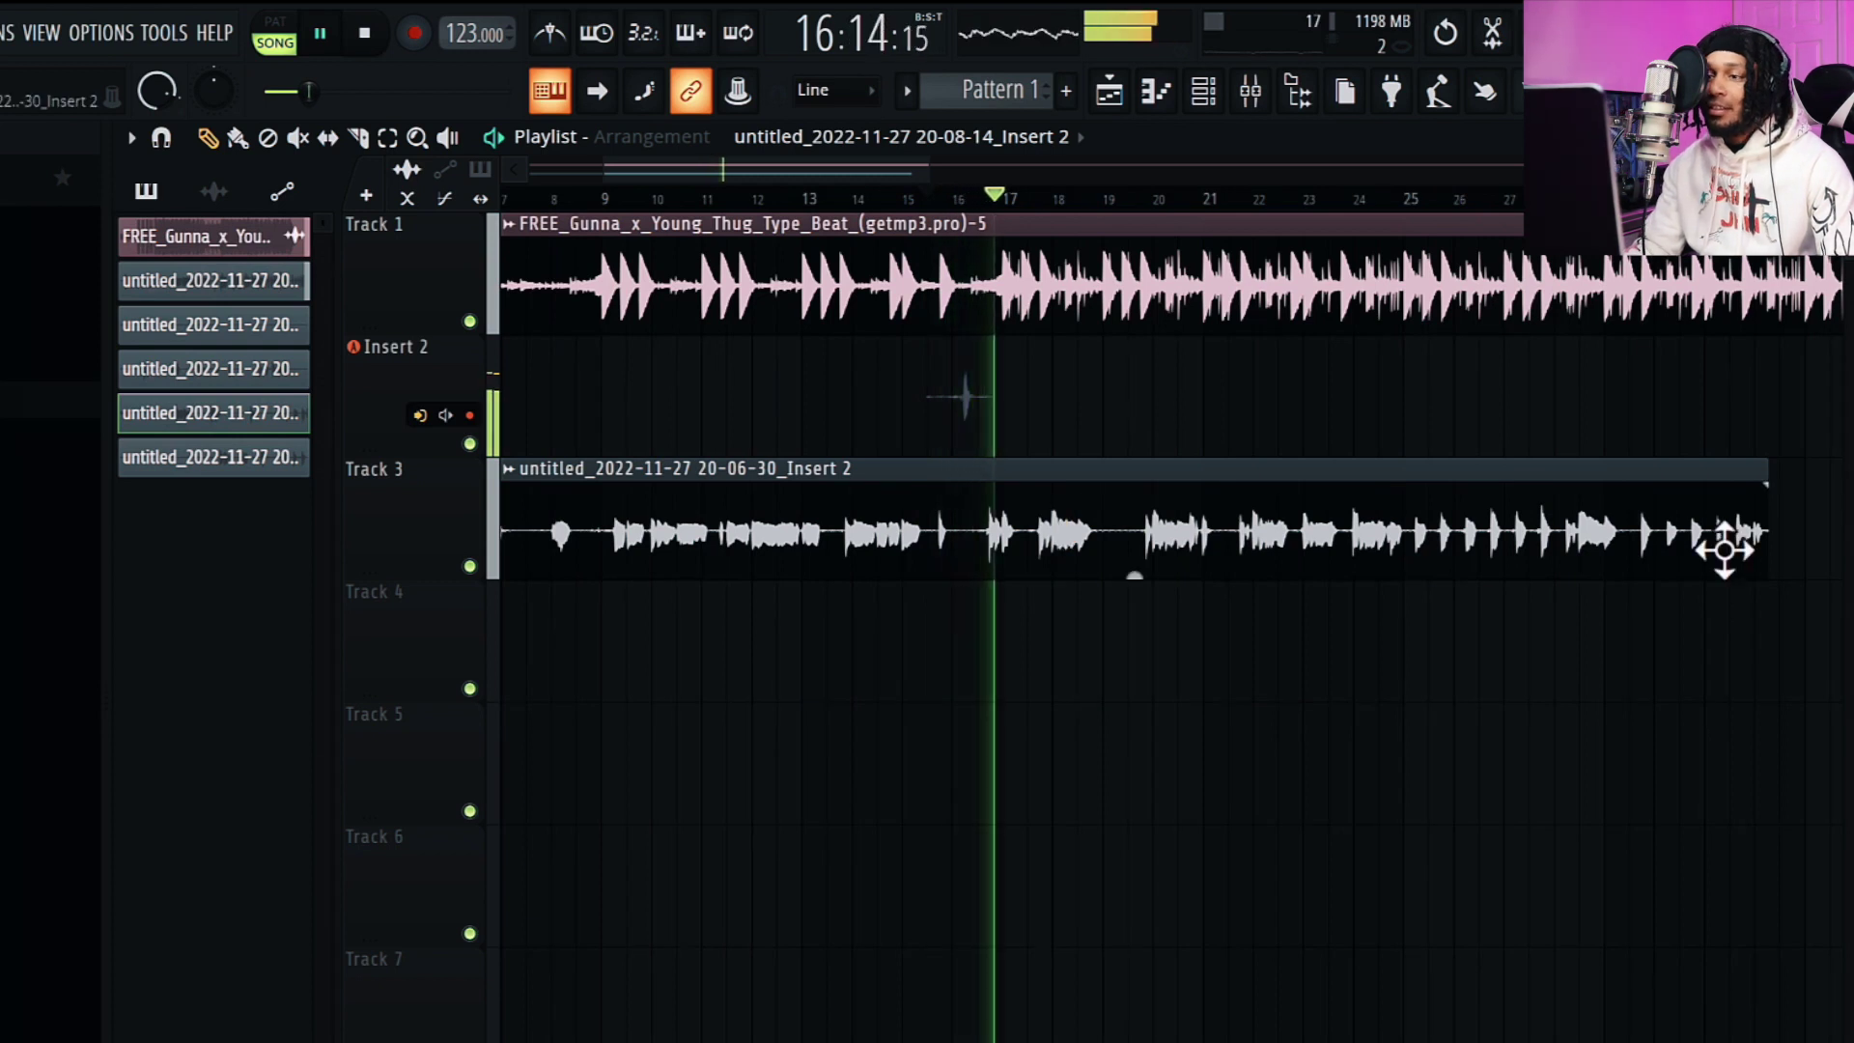
pyautogui.moveTo(1765, 537); pyautogui.dragTo(1618, 560)
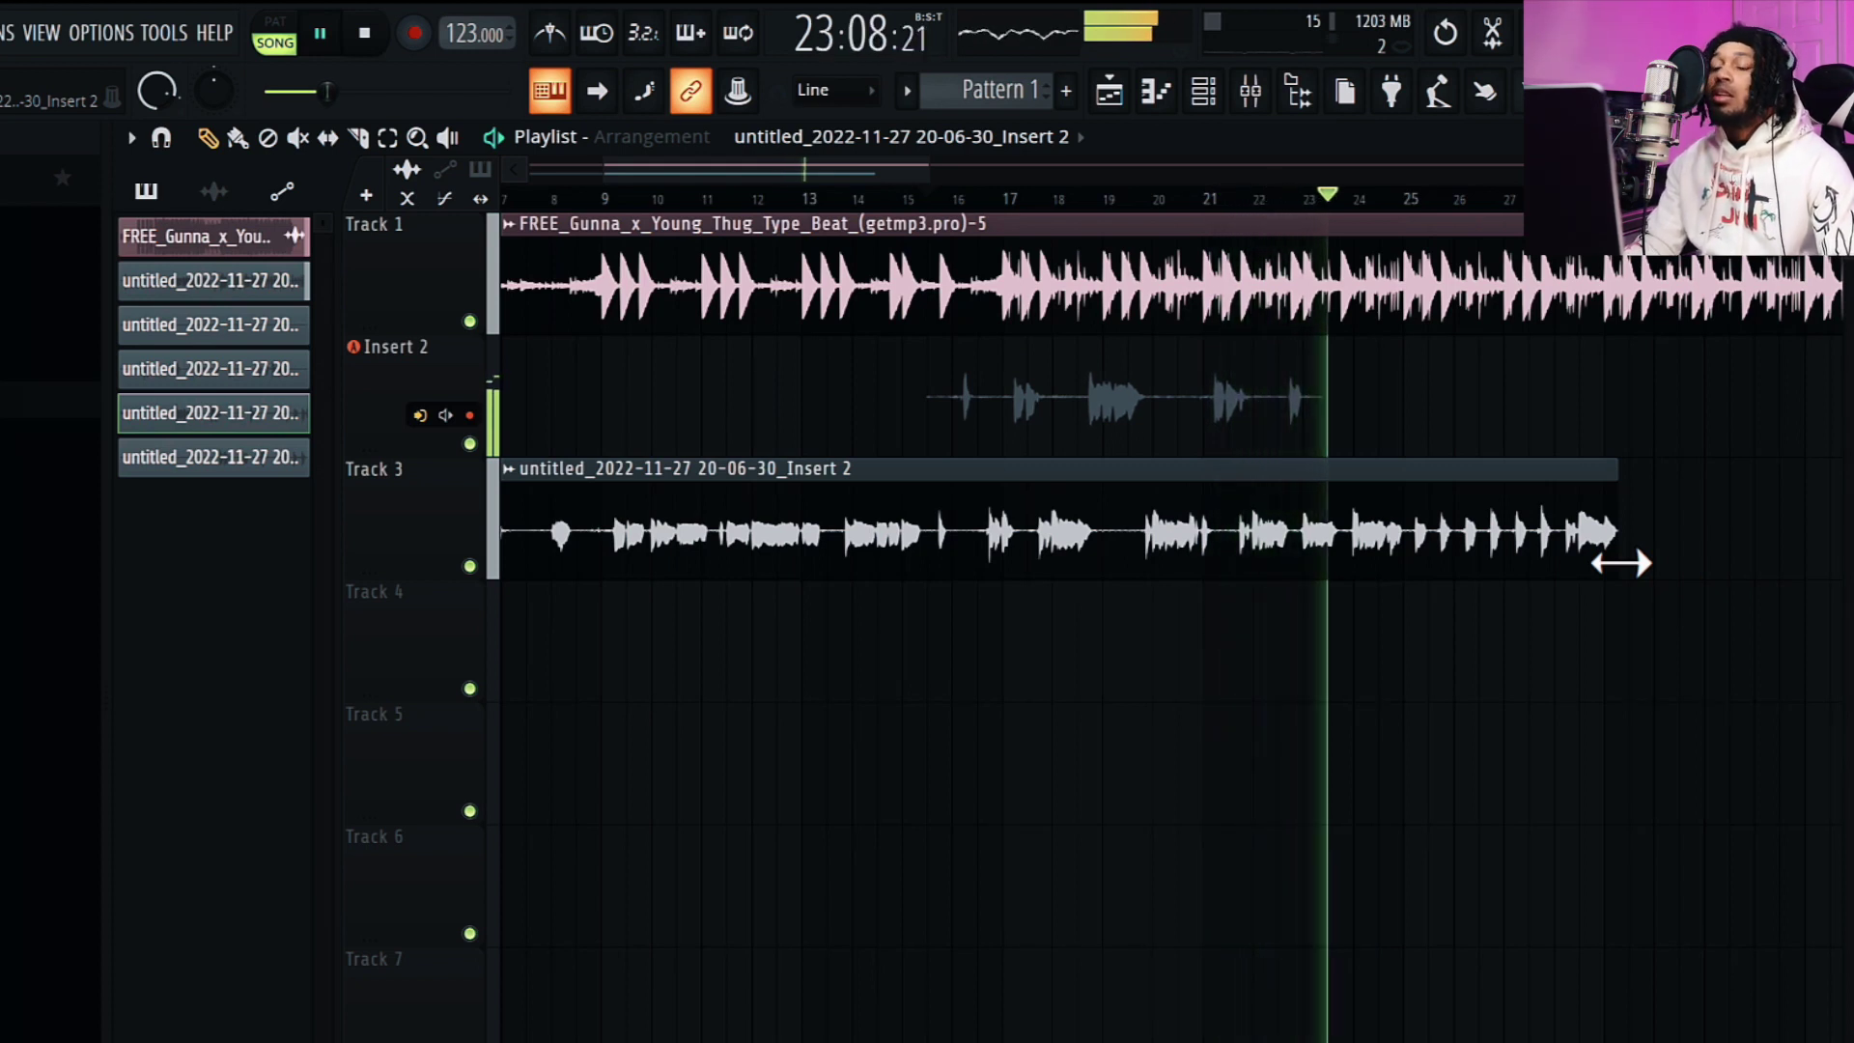
pyautogui.press('space')
pyautogui.hotkey('ctrl', 'z')
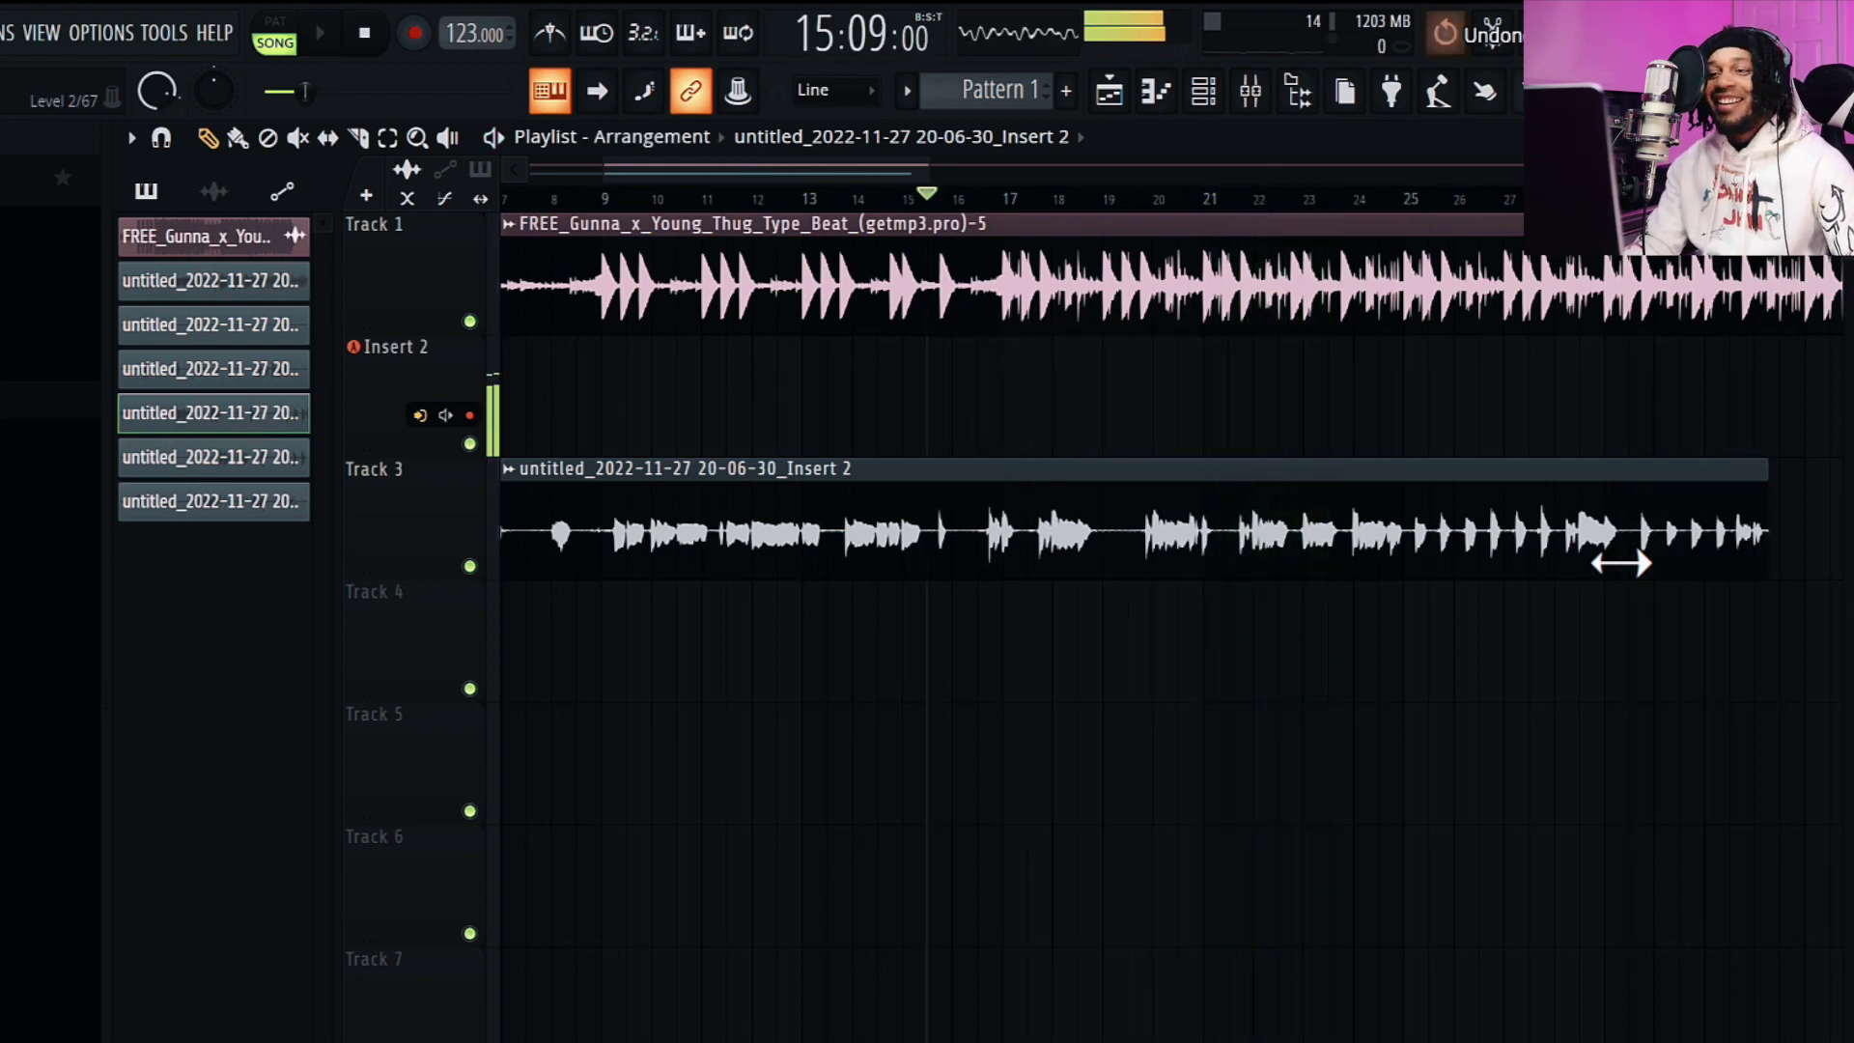
# - Record a full take from bar 15, place it on Track 4, and trim the Track 3 clip's end to about bar 29
pyautogui.press('space')
pyautogui.moveTo(1777, 558); pyautogui.dragTo(1622, 563)
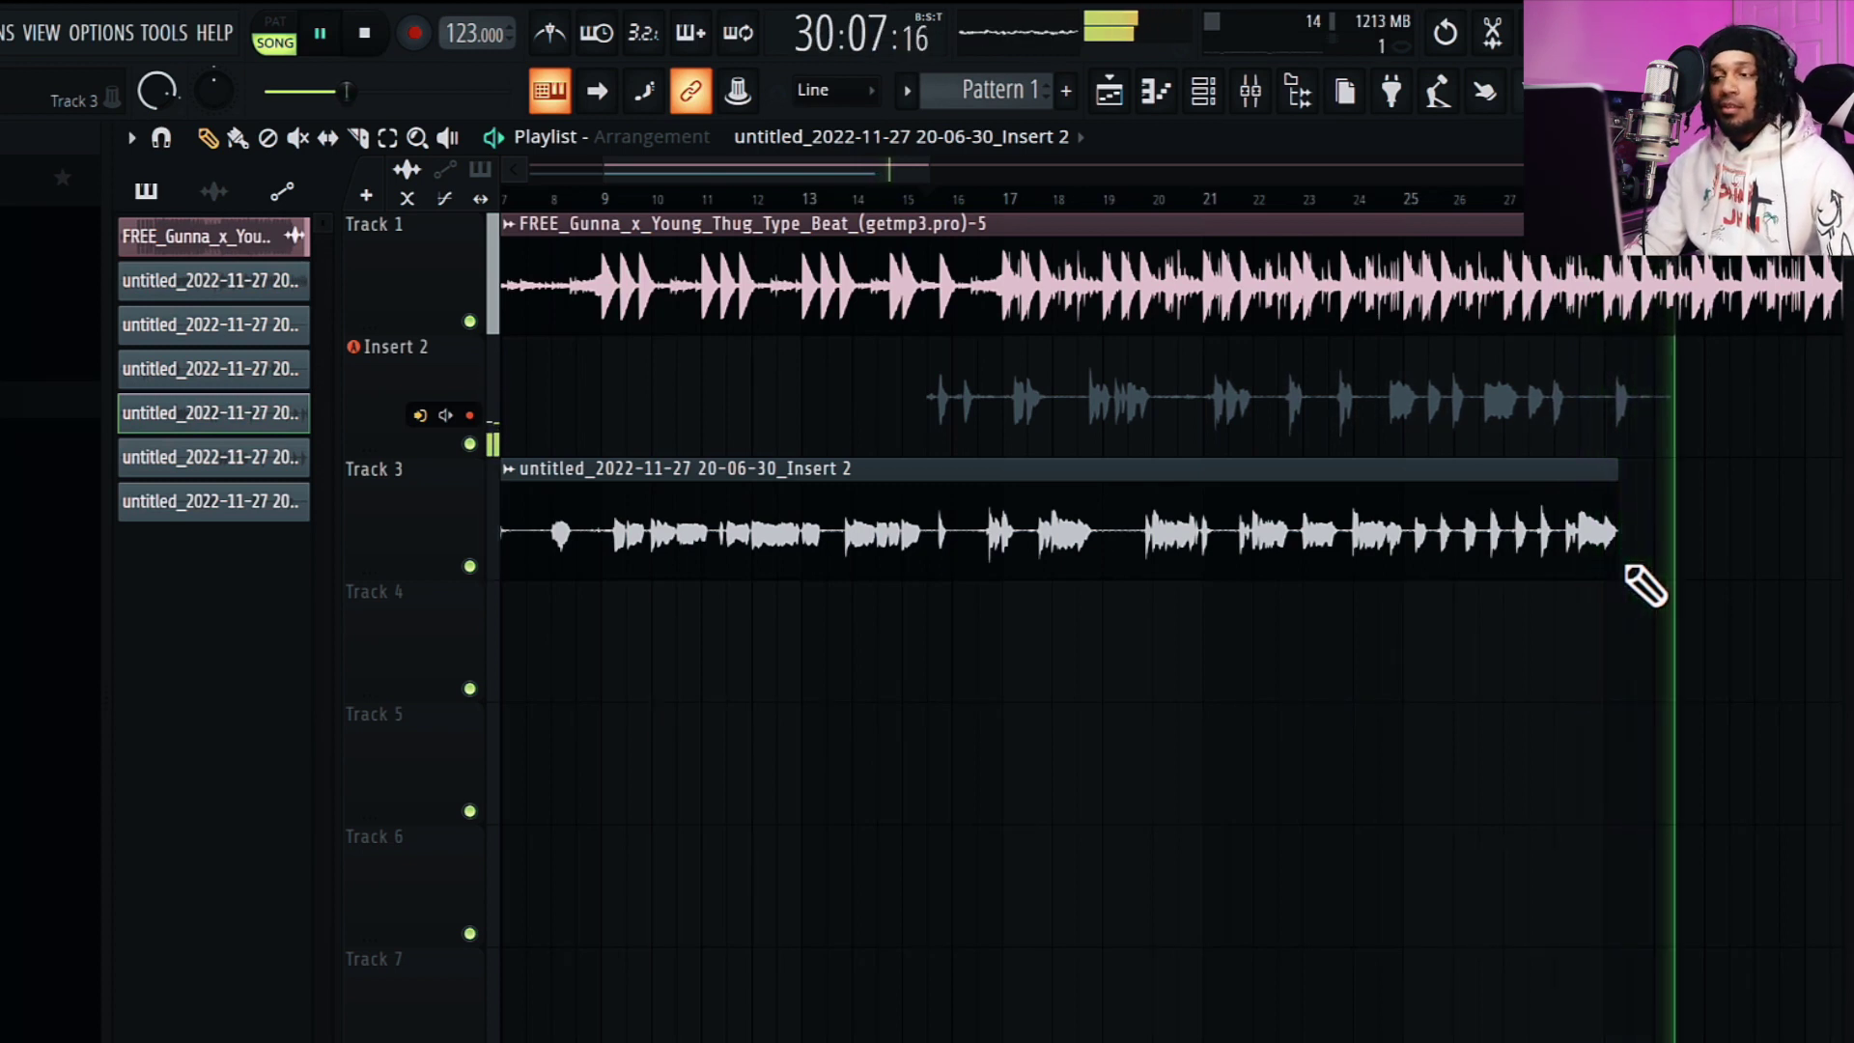
pyautogui.press('space')
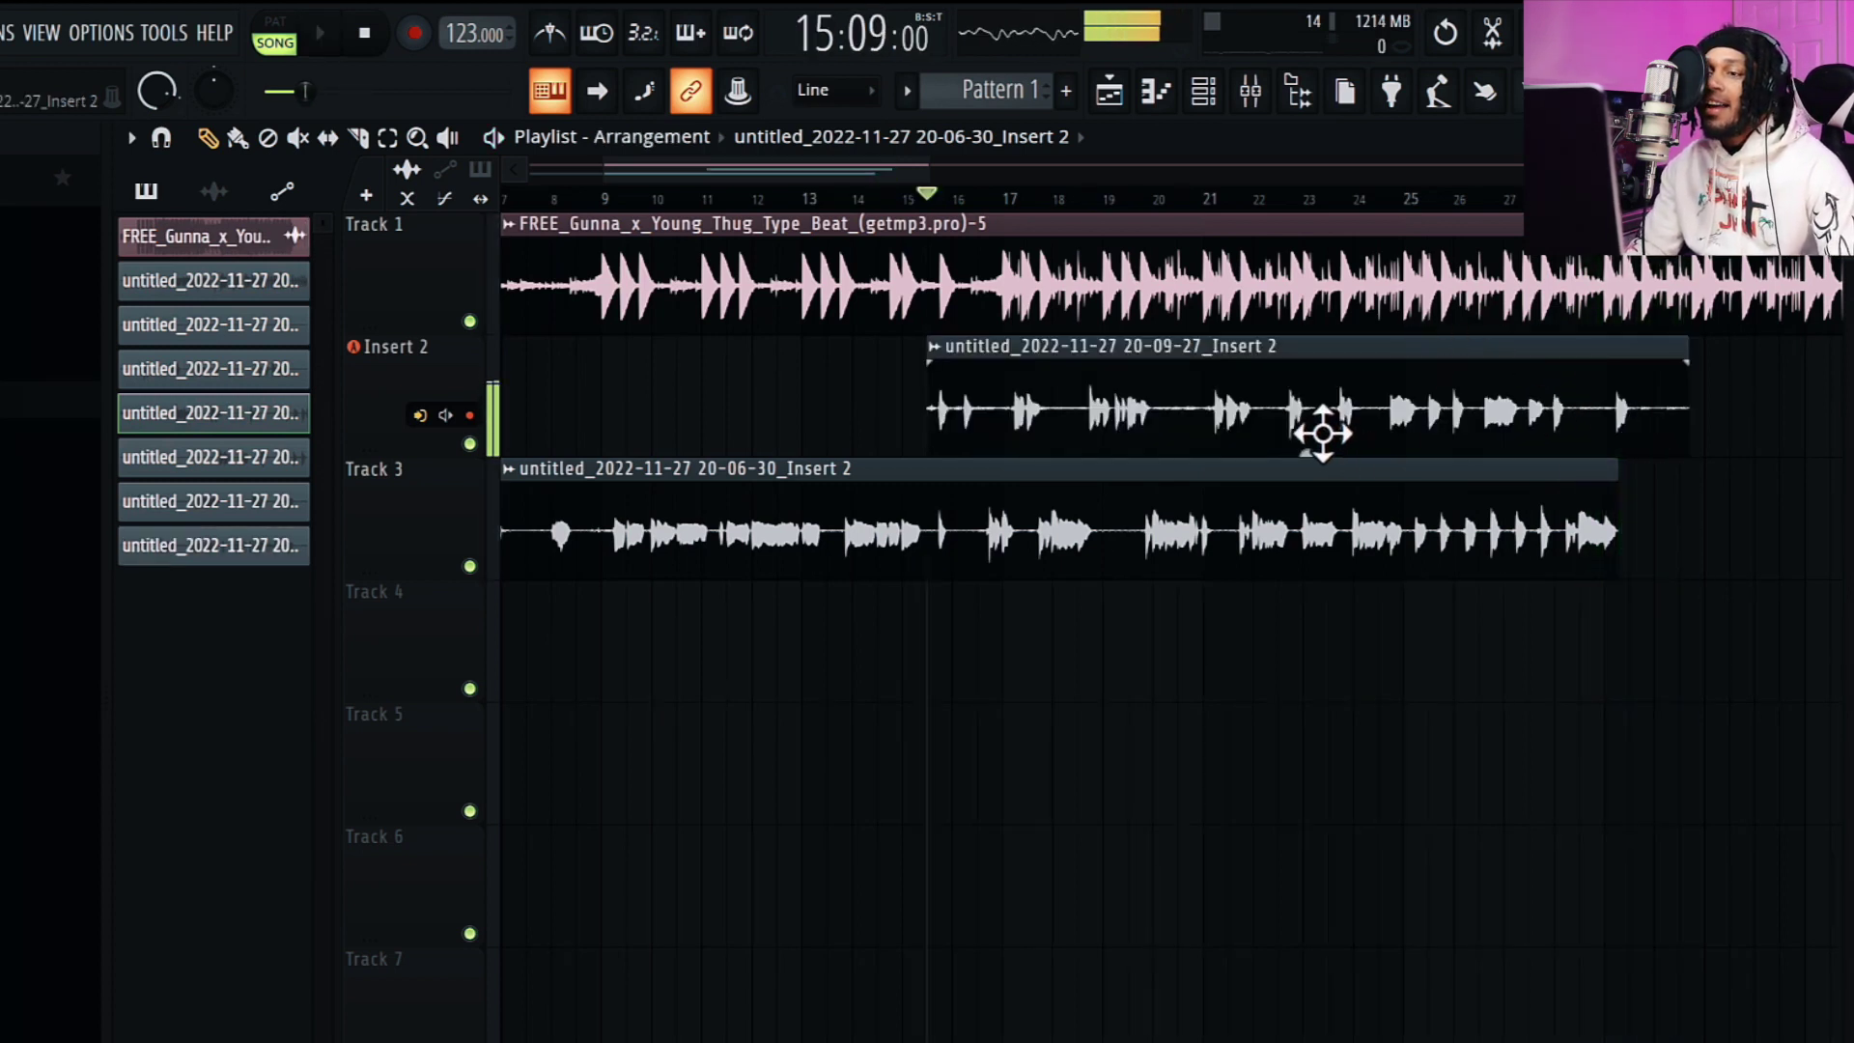
pyautogui.moveTo(1322, 433); pyautogui.dragTo(1317, 586)
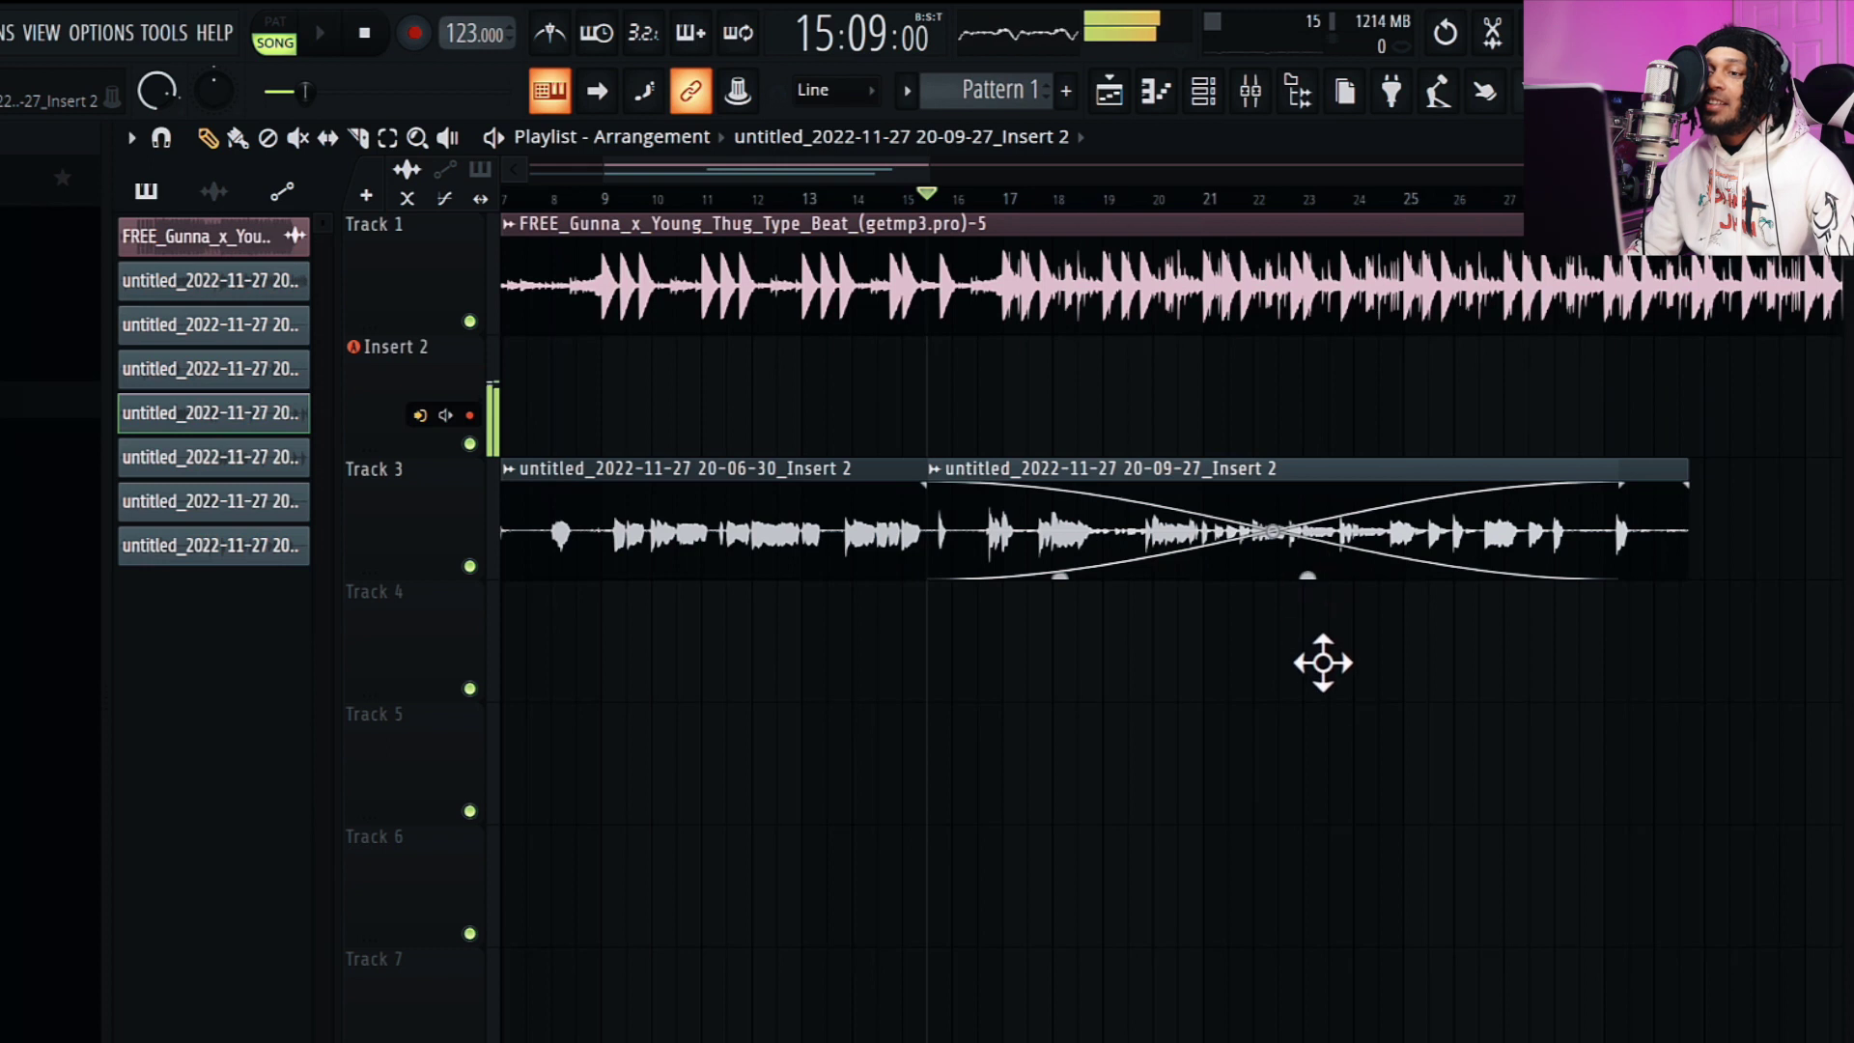
pyautogui.moveTo(1321, 662); pyautogui.dragTo(1316, 683)
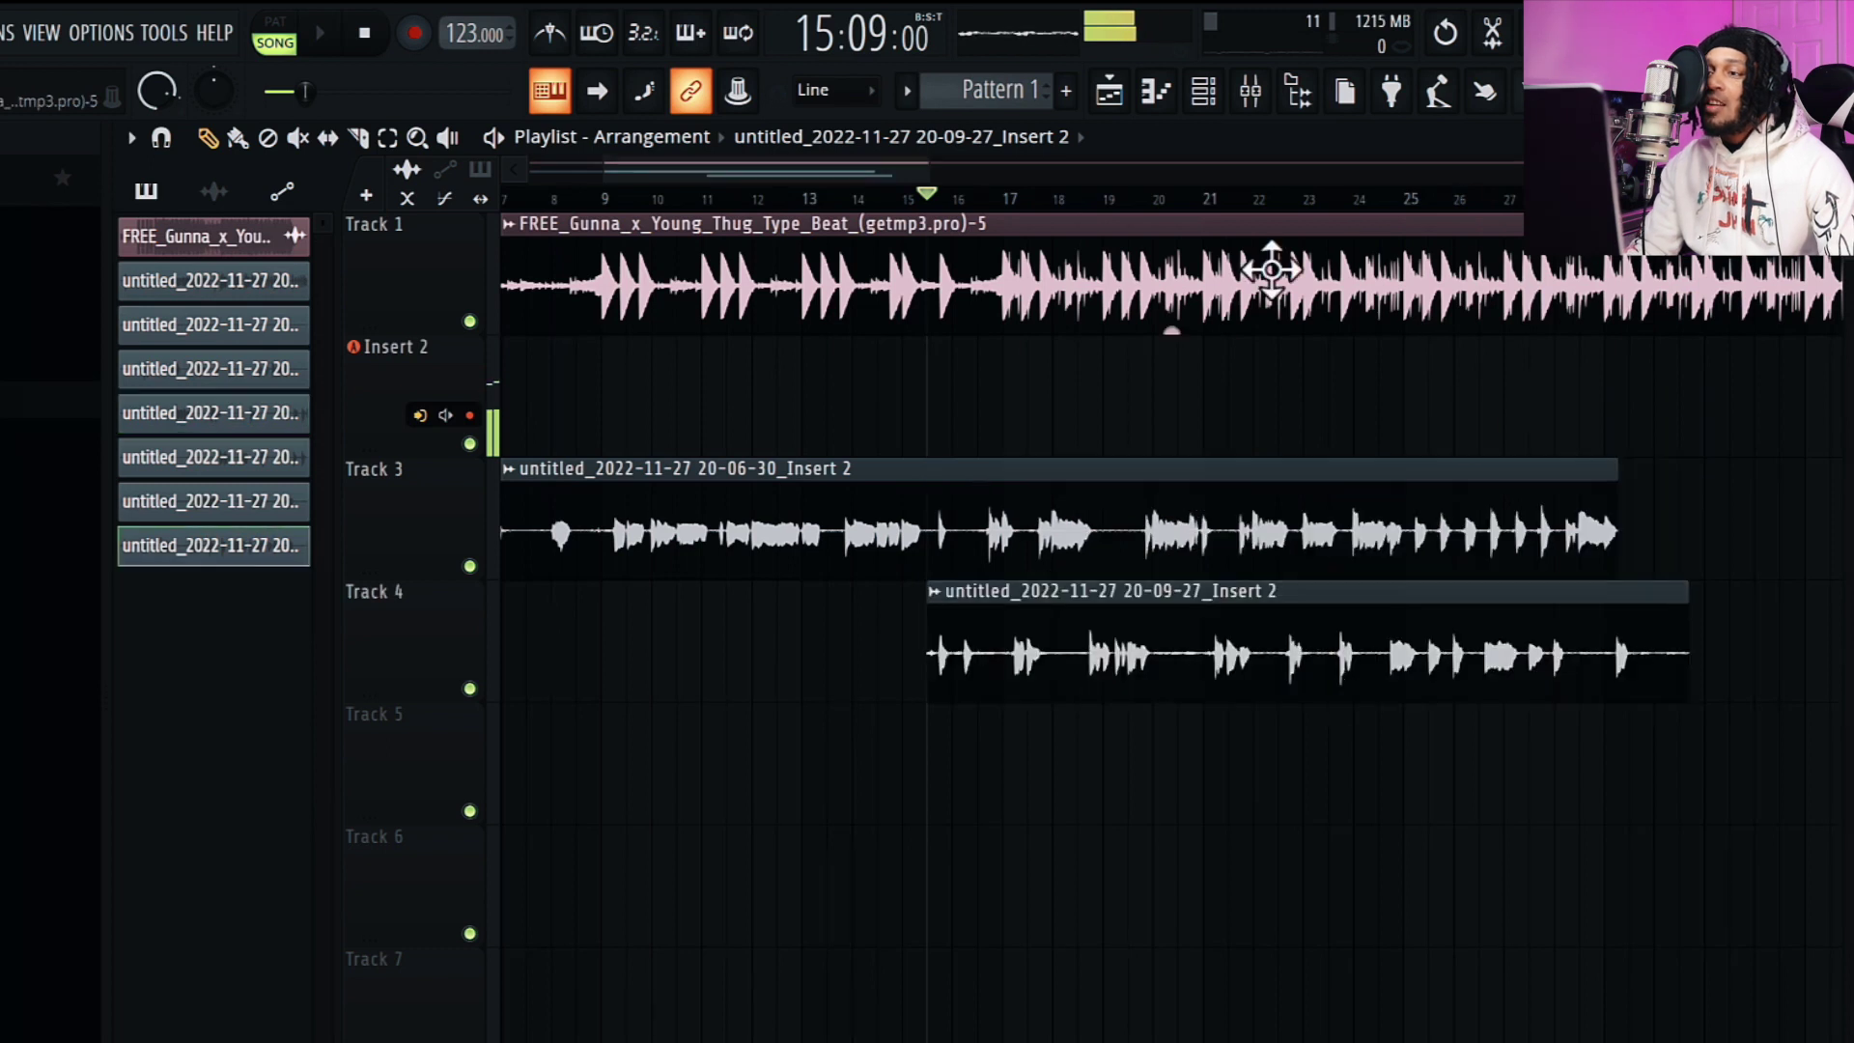
# - Record from bar 24 on the Insert 2 track and trim the end of the Track 4 clip to about bar 29
pyautogui.press('space')
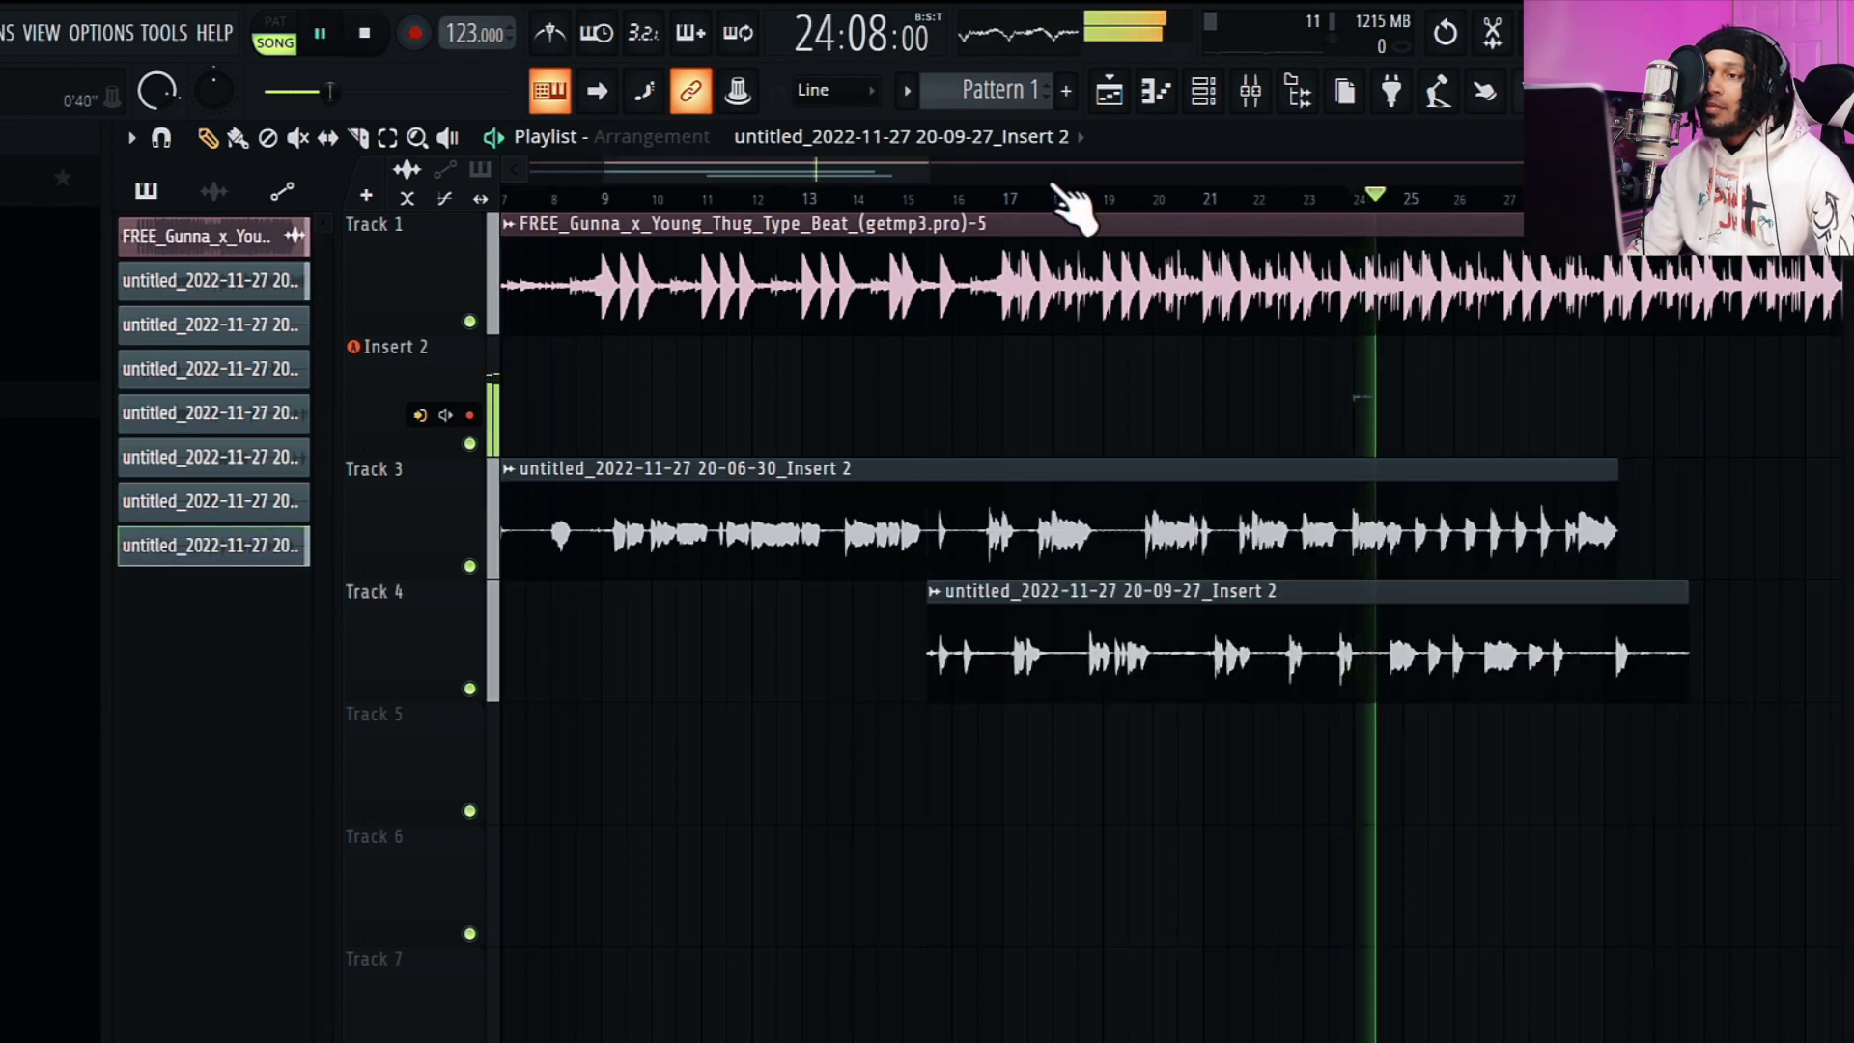
pyautogui.moveTo(918, 171); pyautogui.dragTo(874, 176)
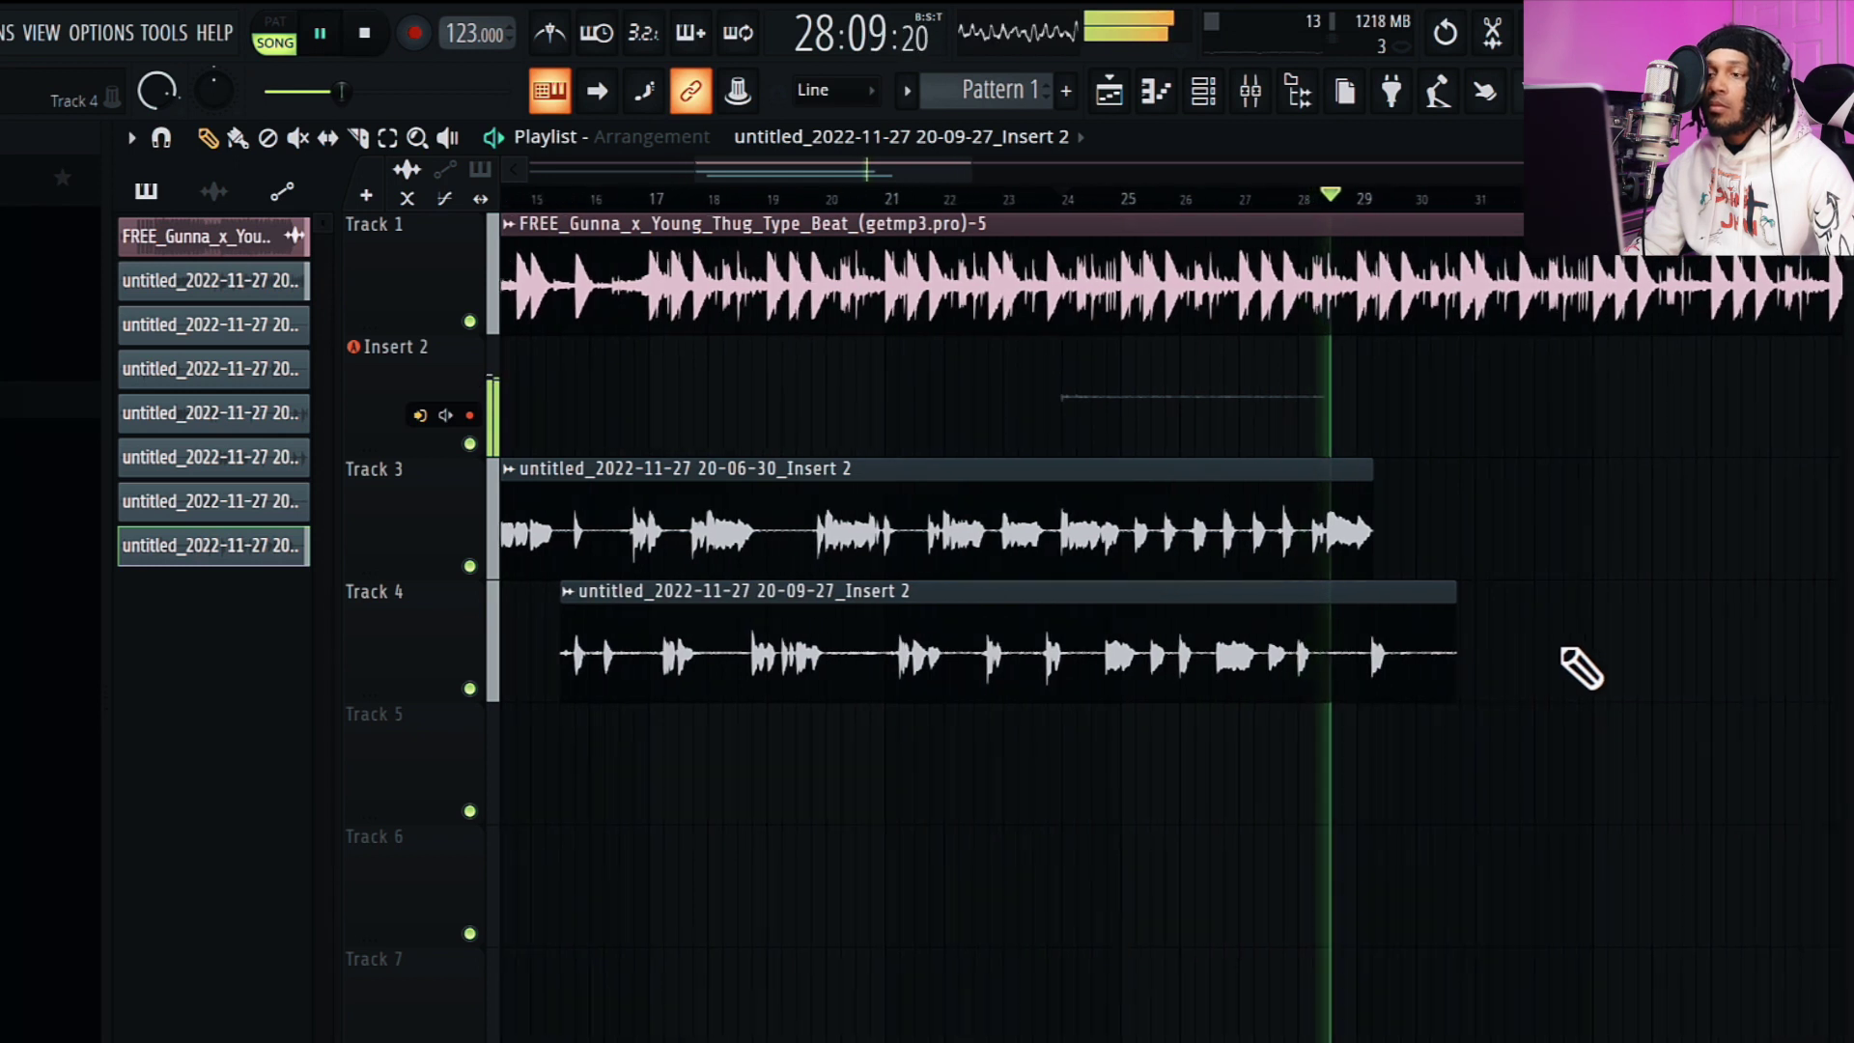
pyautogui.moveTo(1448, 651); pyautogui.dragTo(1353, 656)
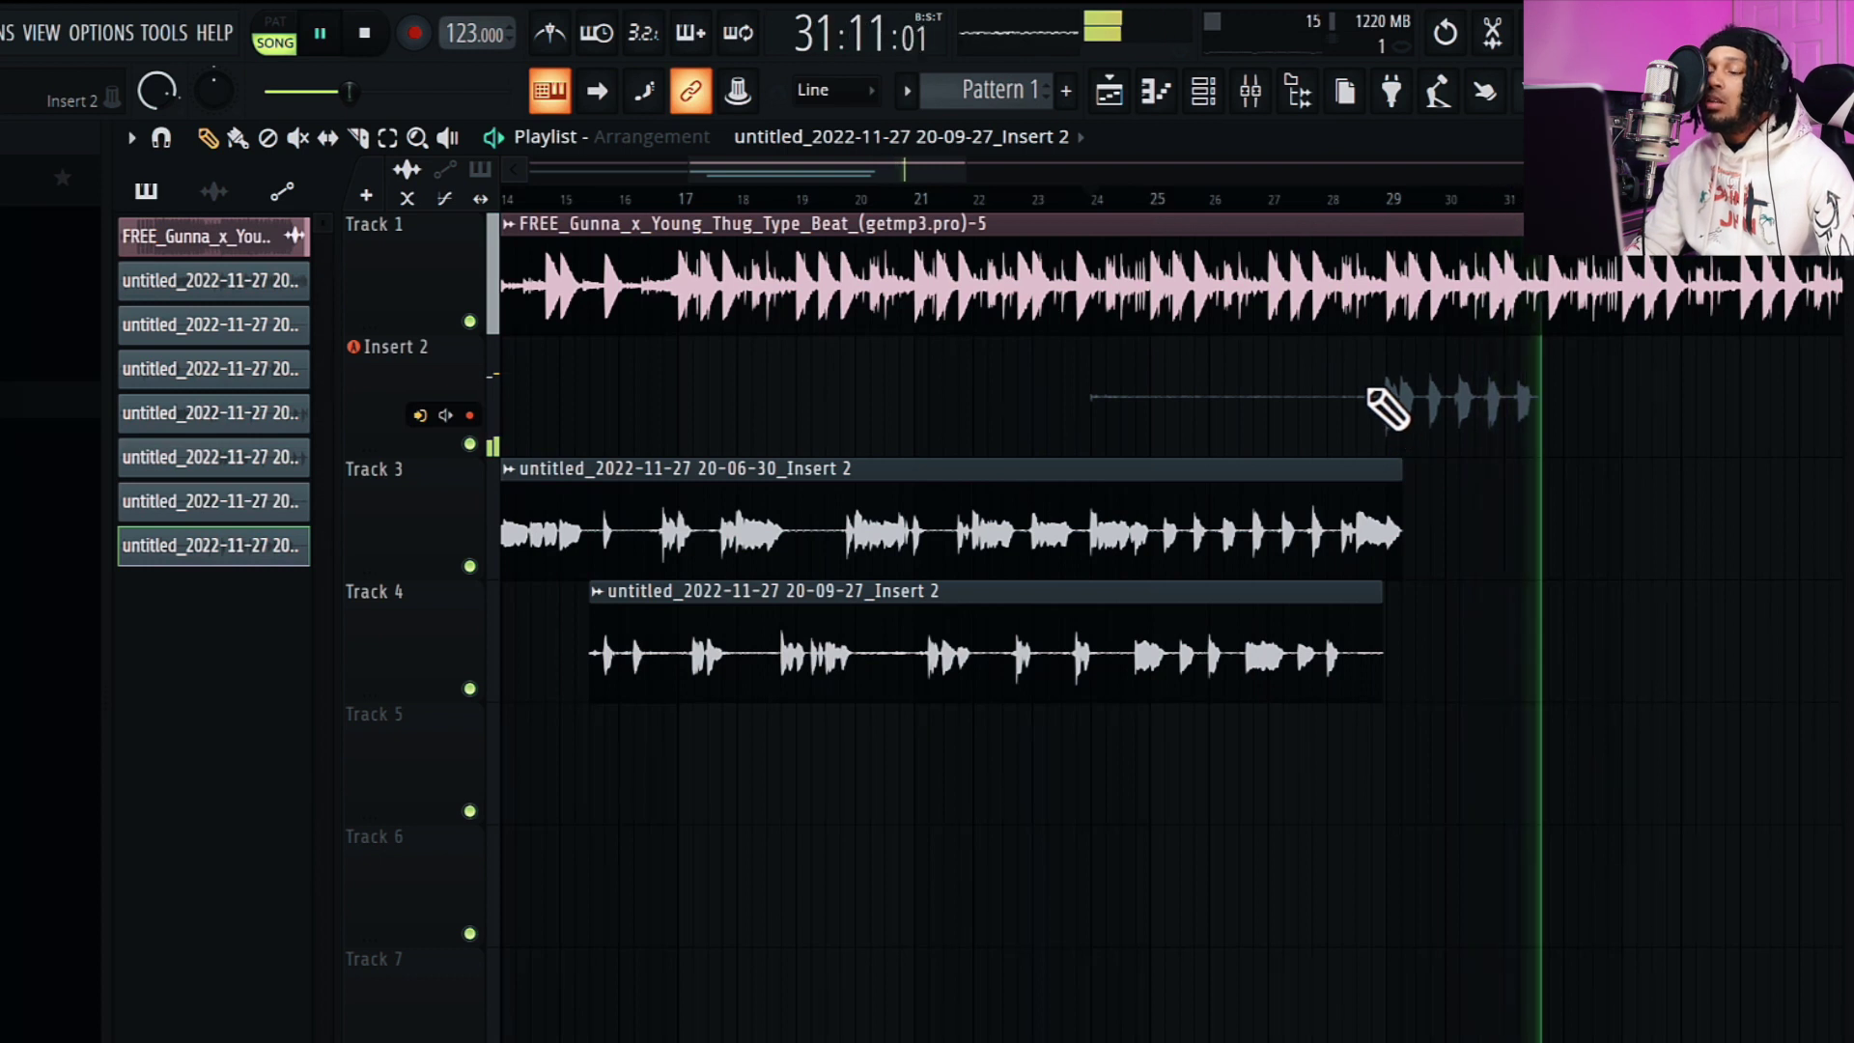
# - Slice the Track 4 clip just after bar 24, delete the part behind the cut, and discard the empty new take
pyautogui.press('space')
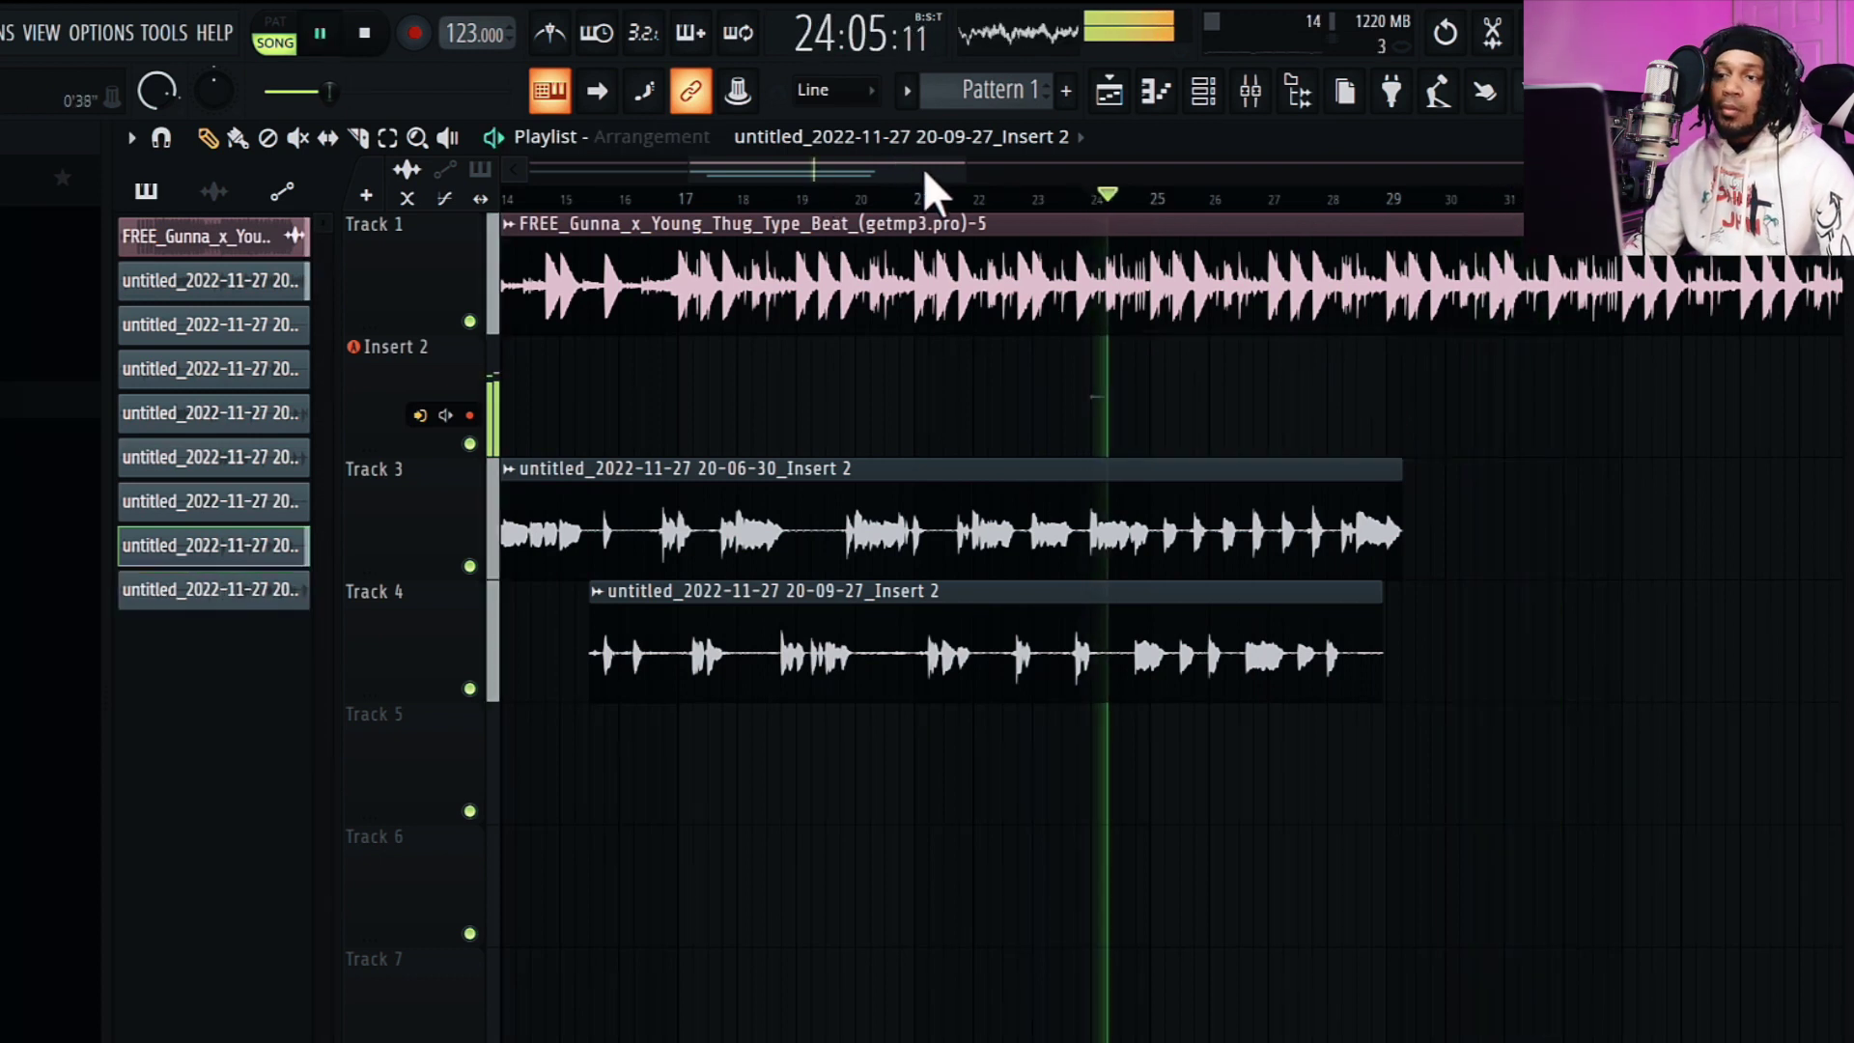
pyautogui.moveTo(956, 170); pyautogui.dragTo(896, 170)
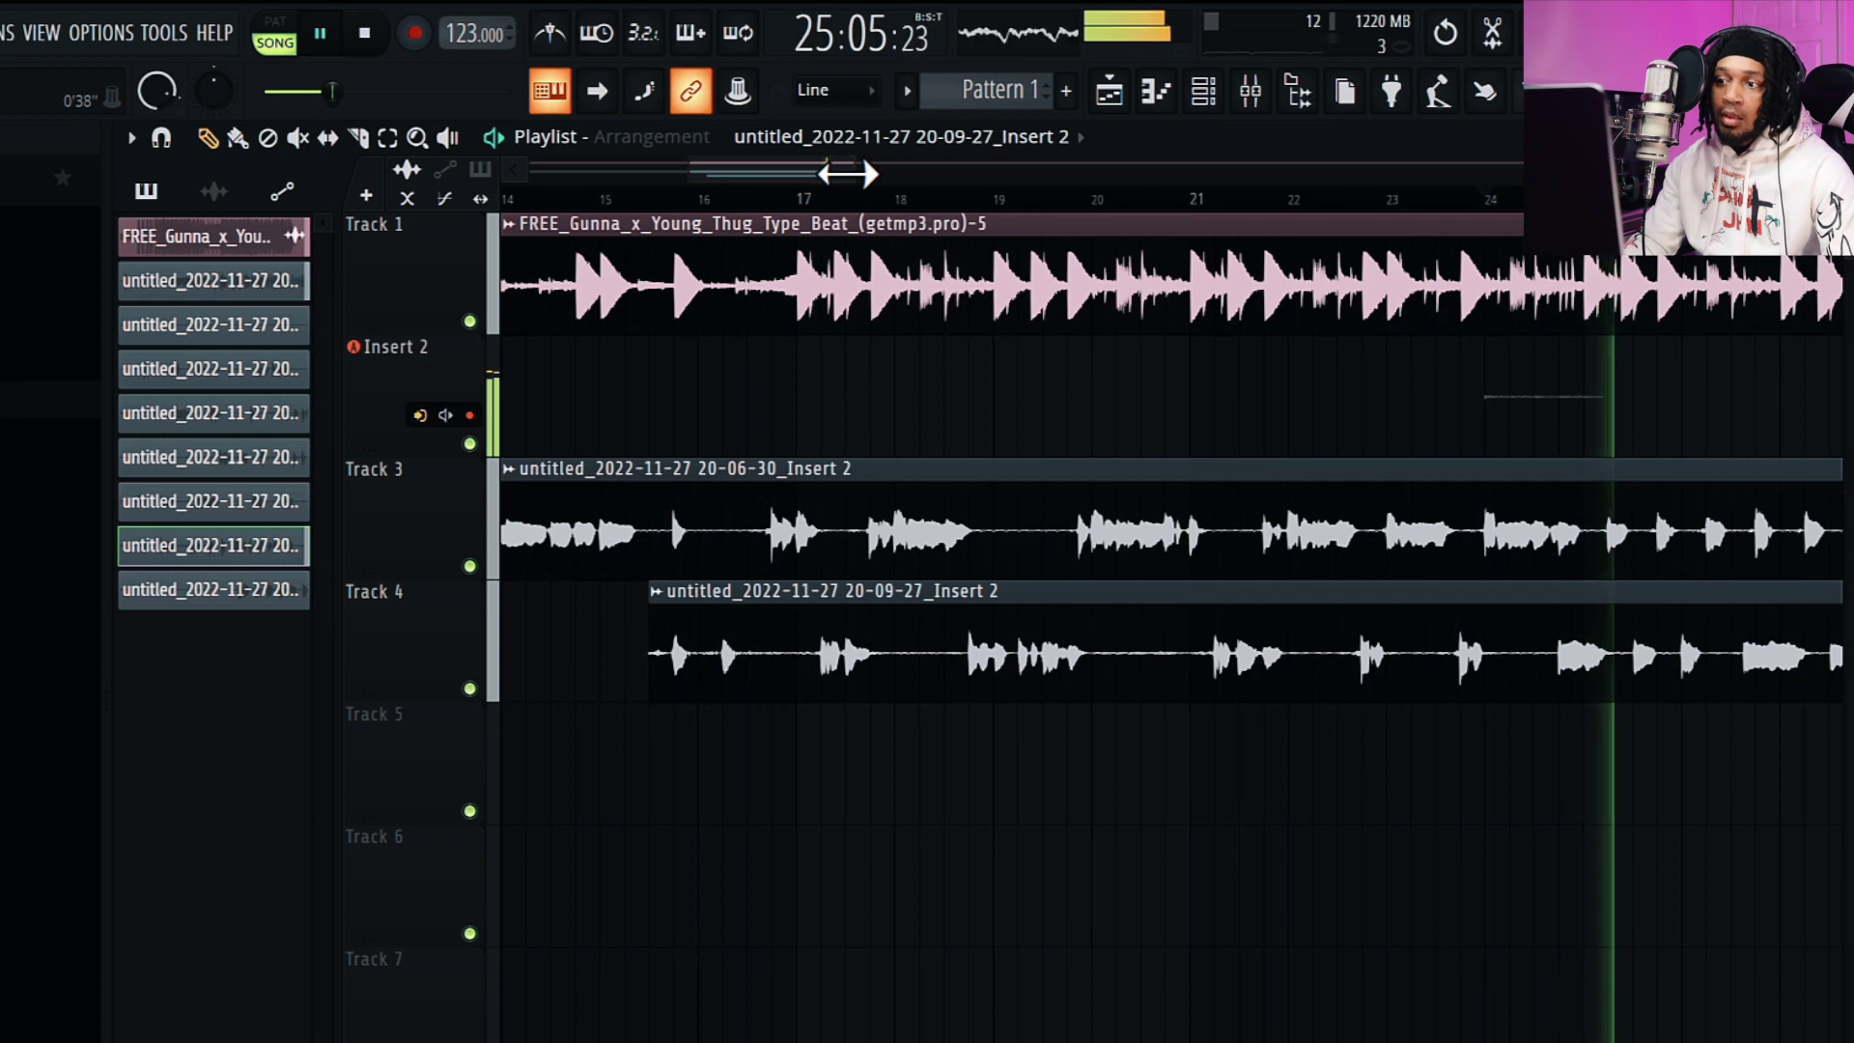
pyautogui.click(358, 137)
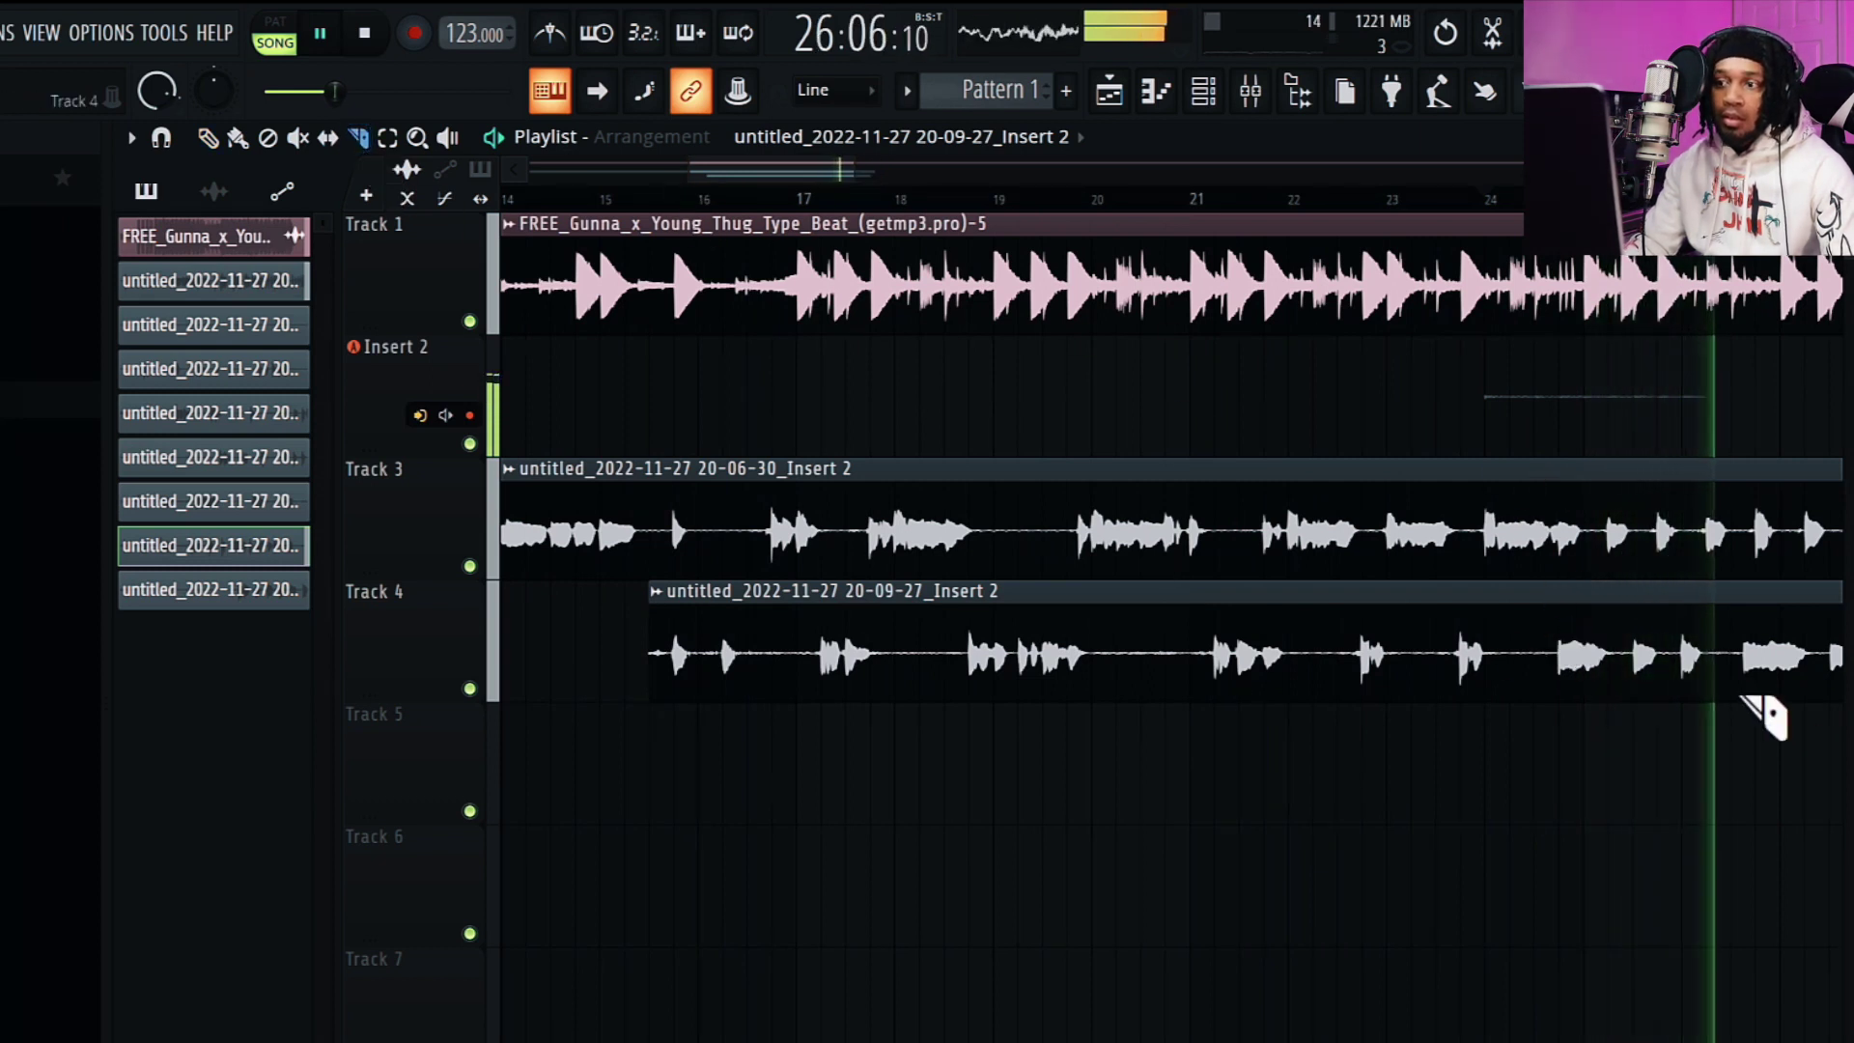
pyautogui.click(1513, 603)
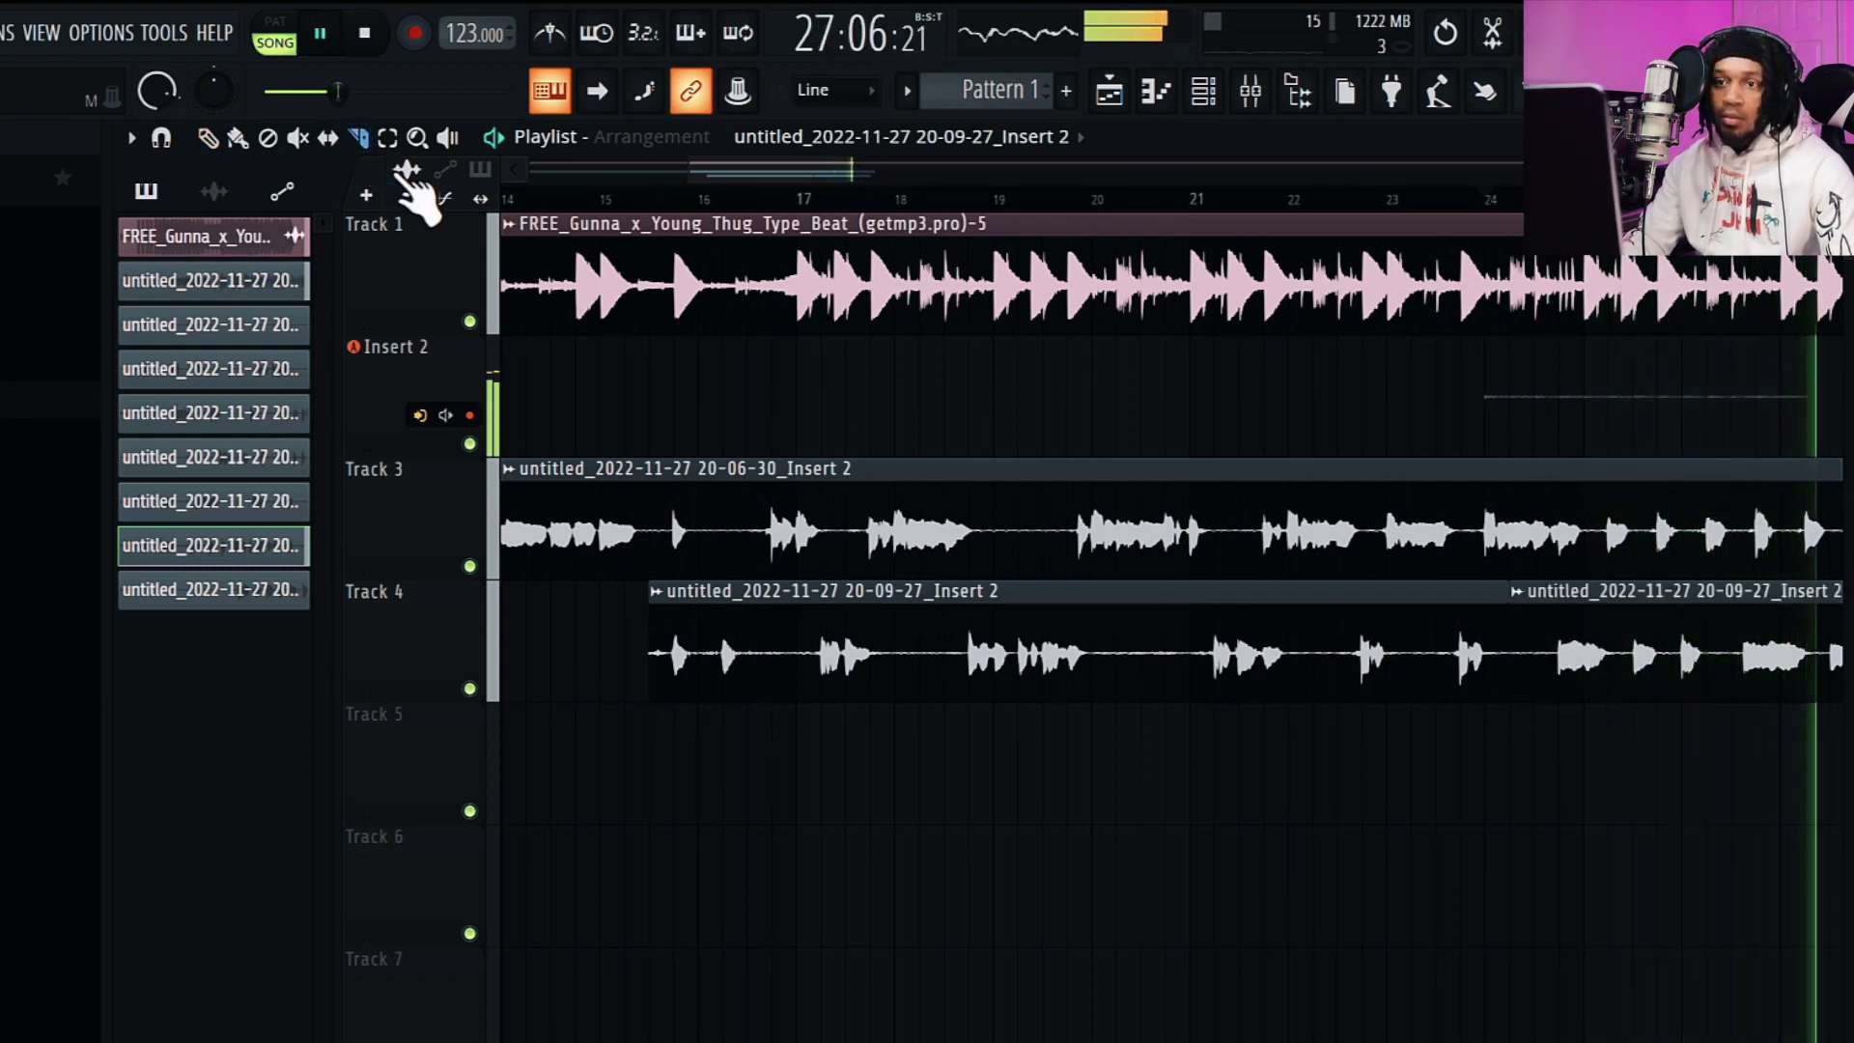
pyautogui.rightClick(1655, 661)
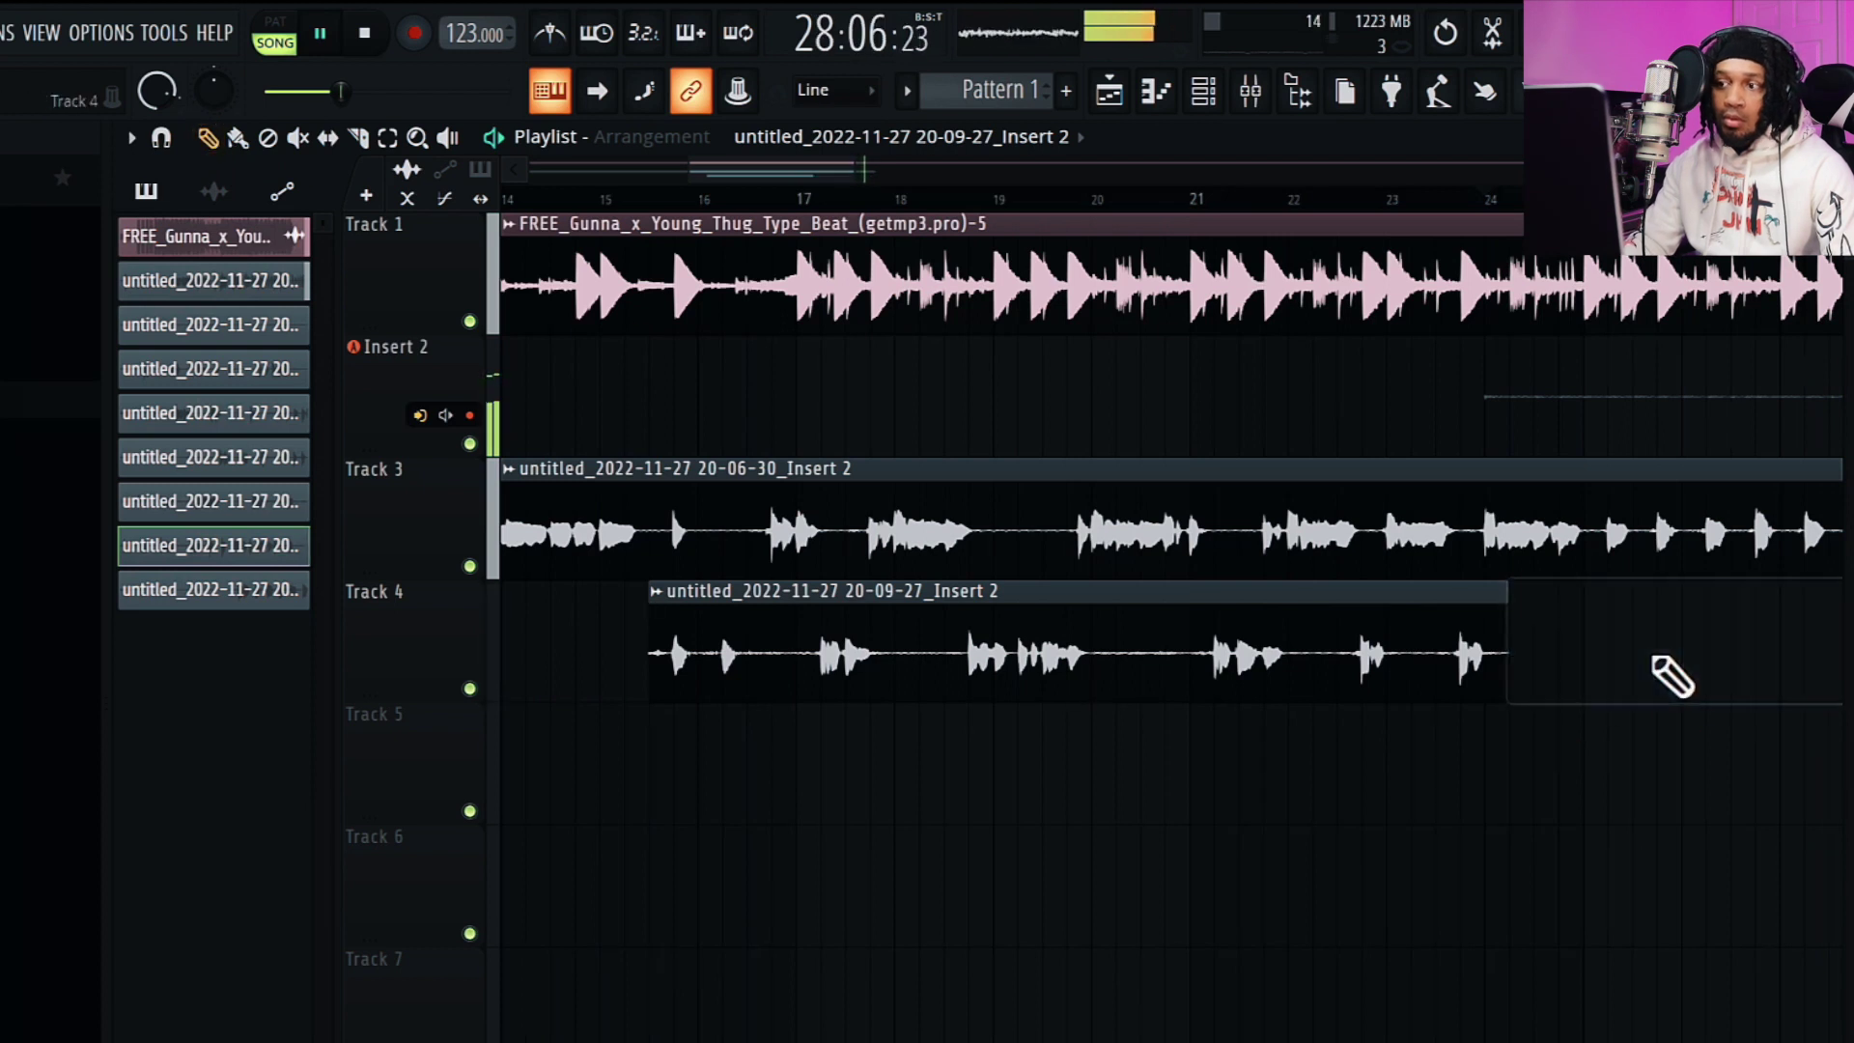
pyautogui.press('space')
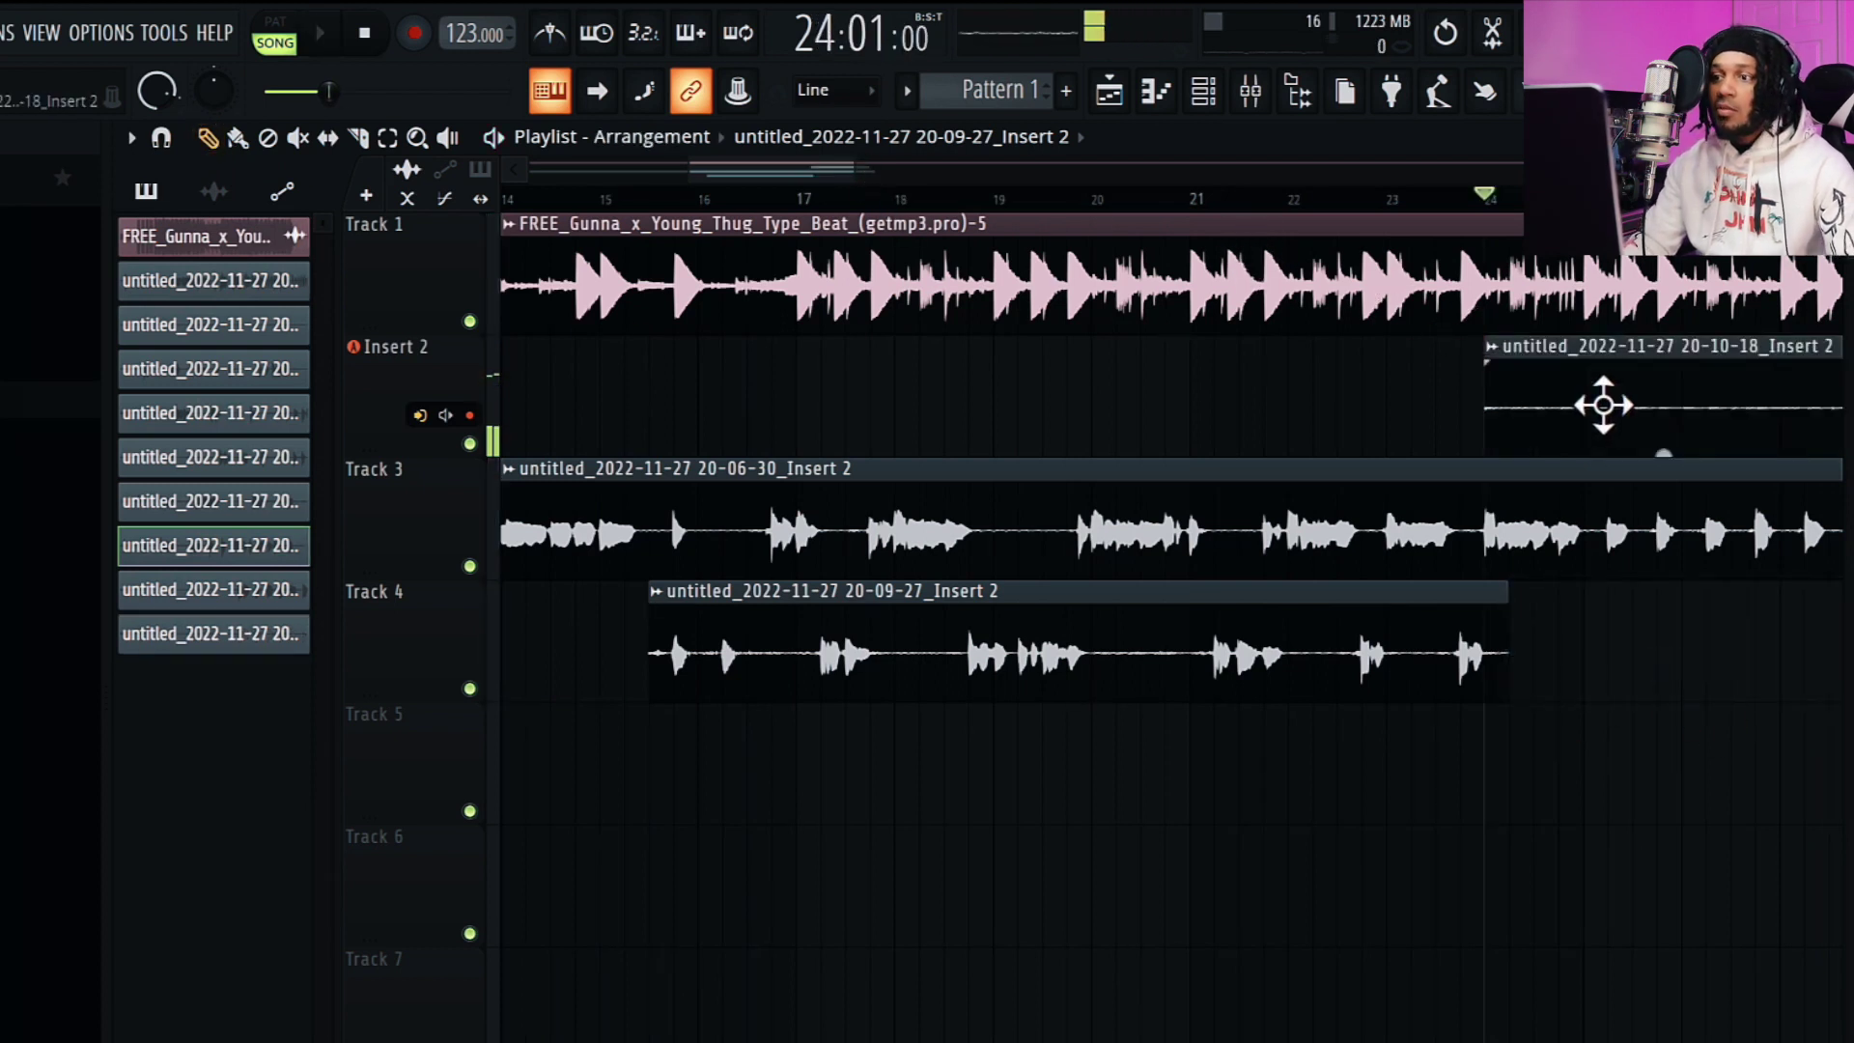
pyautogui.rightClick(1603, 406)
# - Record a replacement take from late in bar 21 and place it on Track 4, trimmed to about bars 25 to 28
pyautogui.press('space')
pyautogui.moveTo(711, 172); pyautogui.dragTo(798, 182)
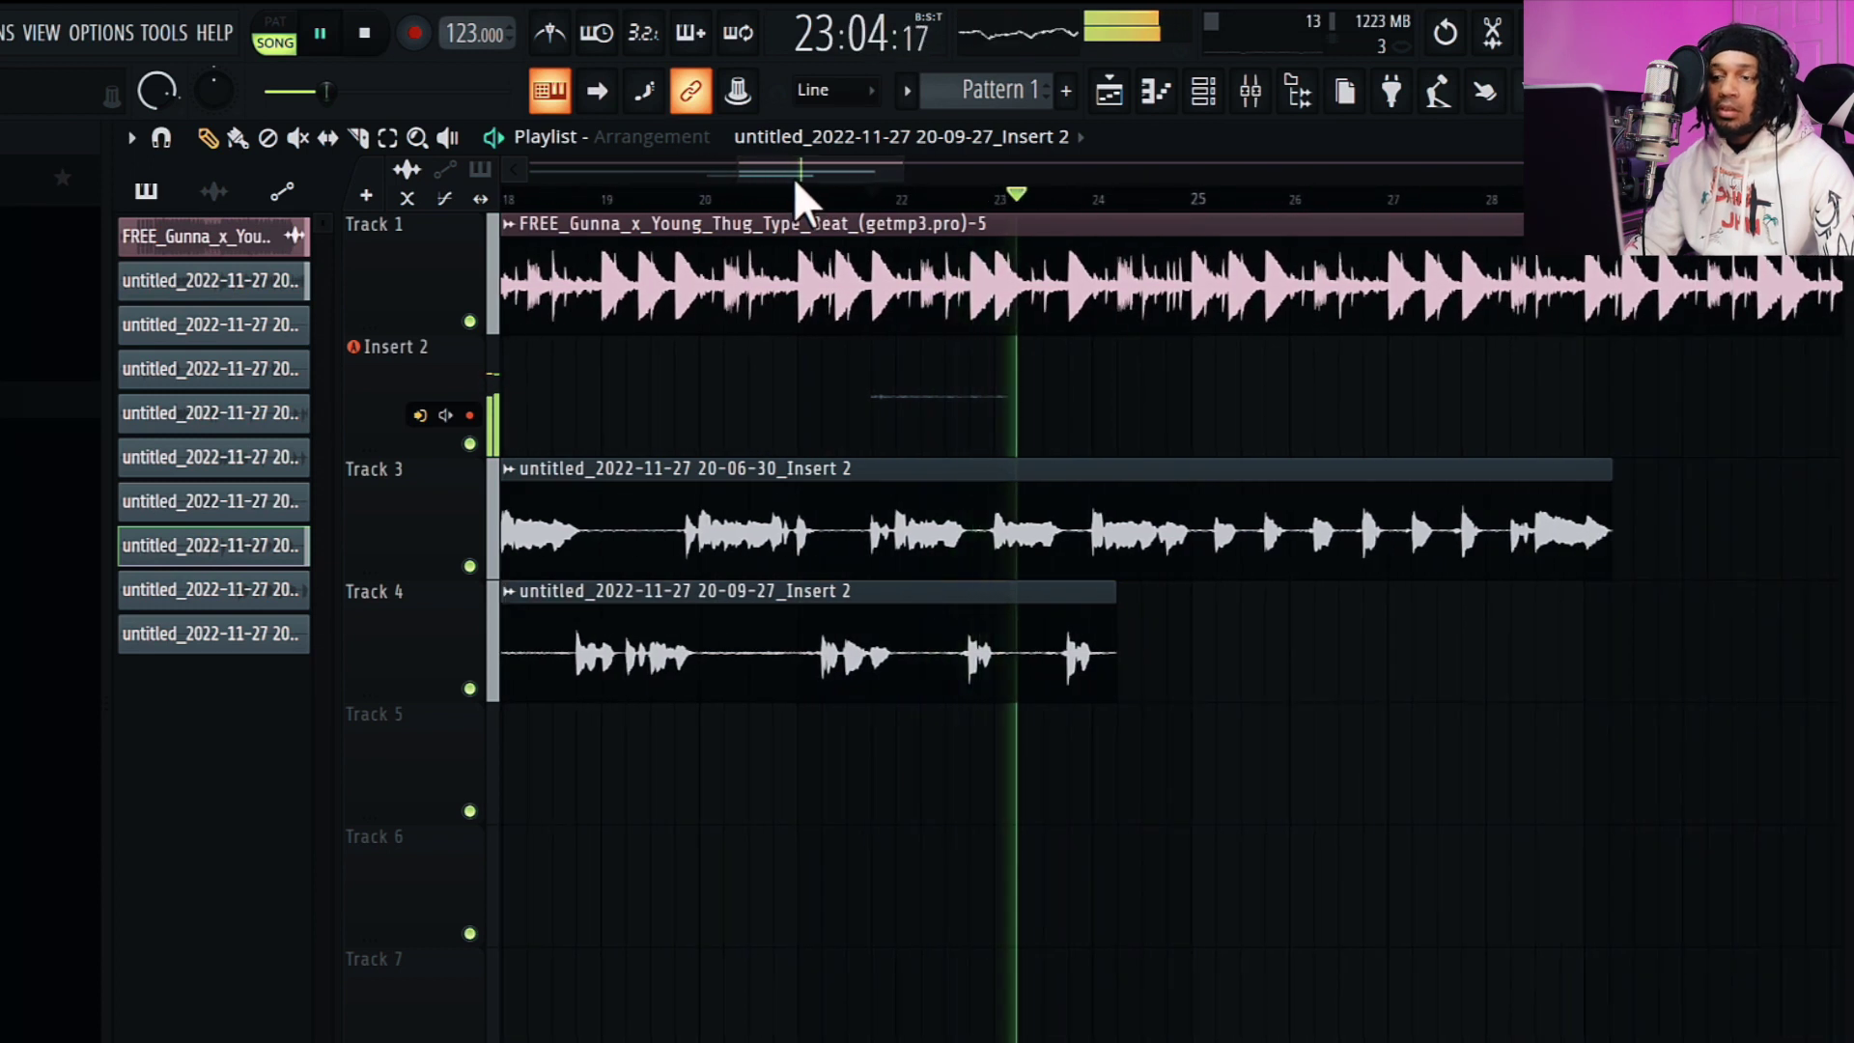
pyautogui.moveTo(846, 172); pyautogui.dragTo(852, 170)
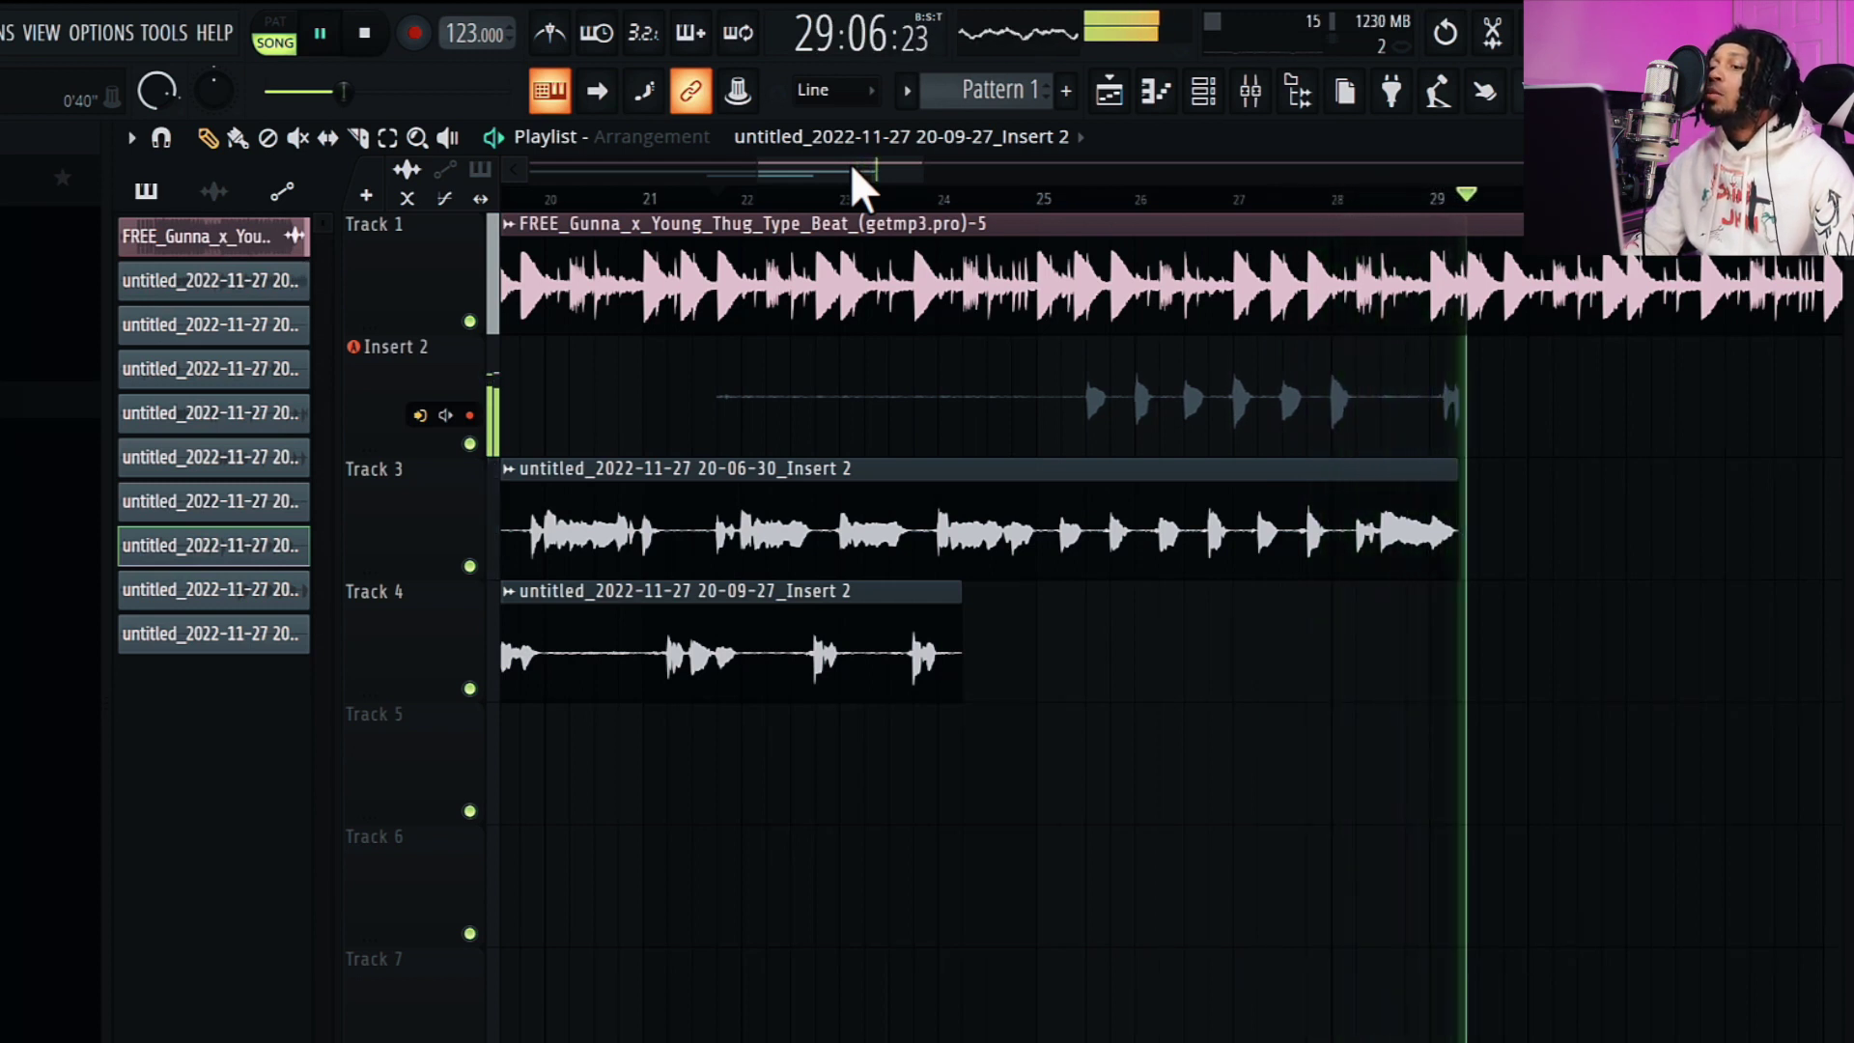
pyautogui.press('space')
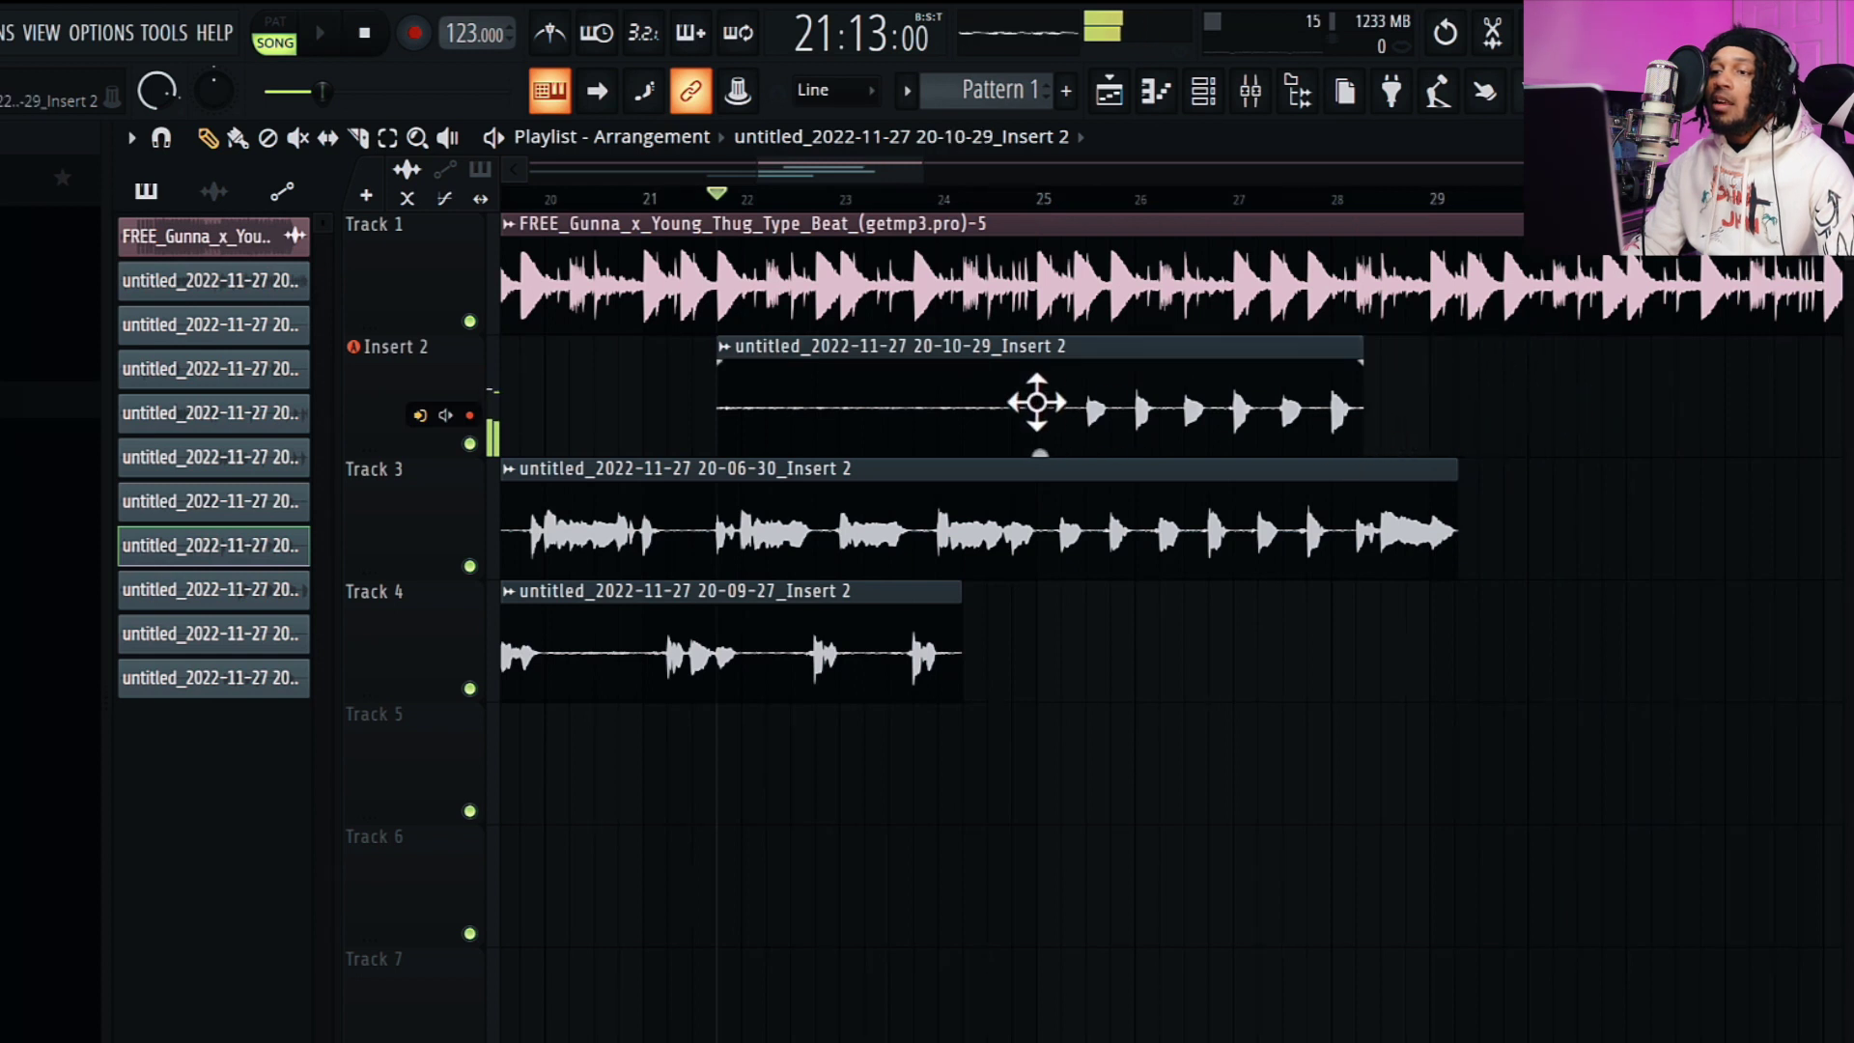
pyautogui.moveTo(1171, 492); pyautogui.dragTo(1174, 678)
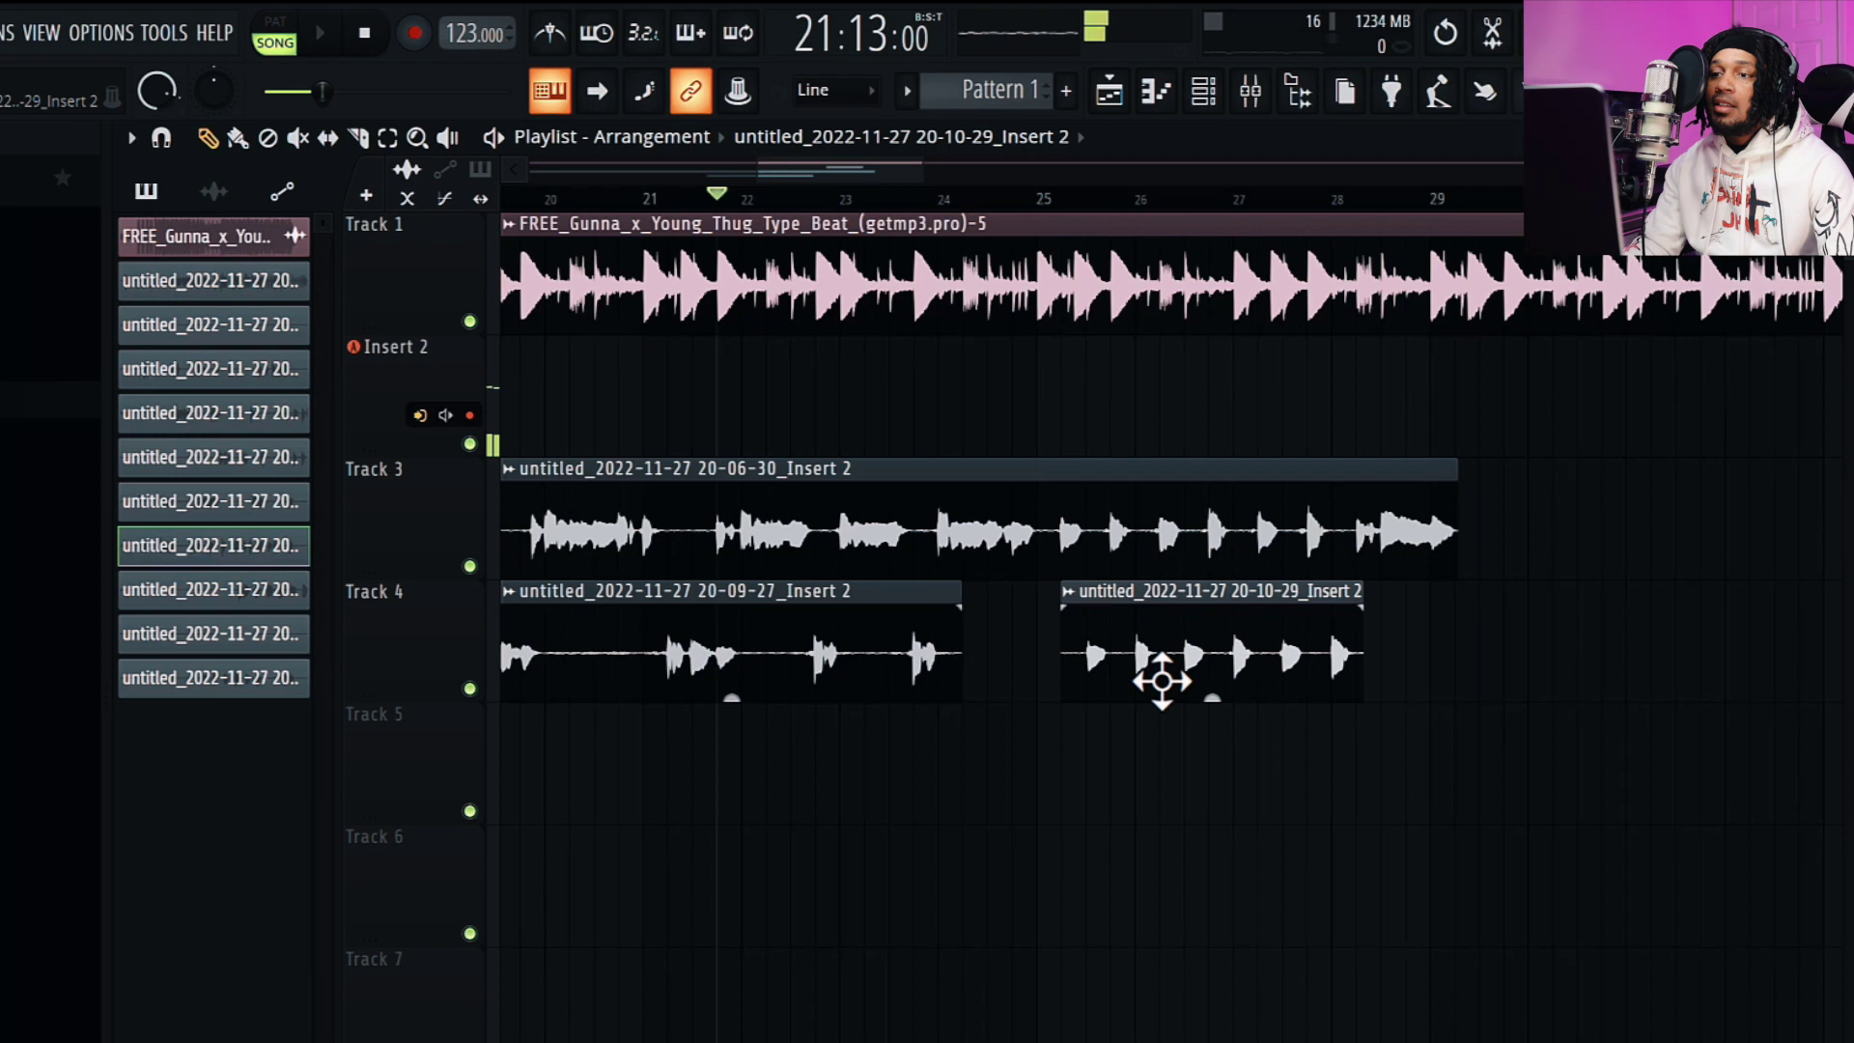
# - Slice the Track 3 vocal clip just before bar 25 during playback, and return to the Draw tool
pyautogui.press('space')
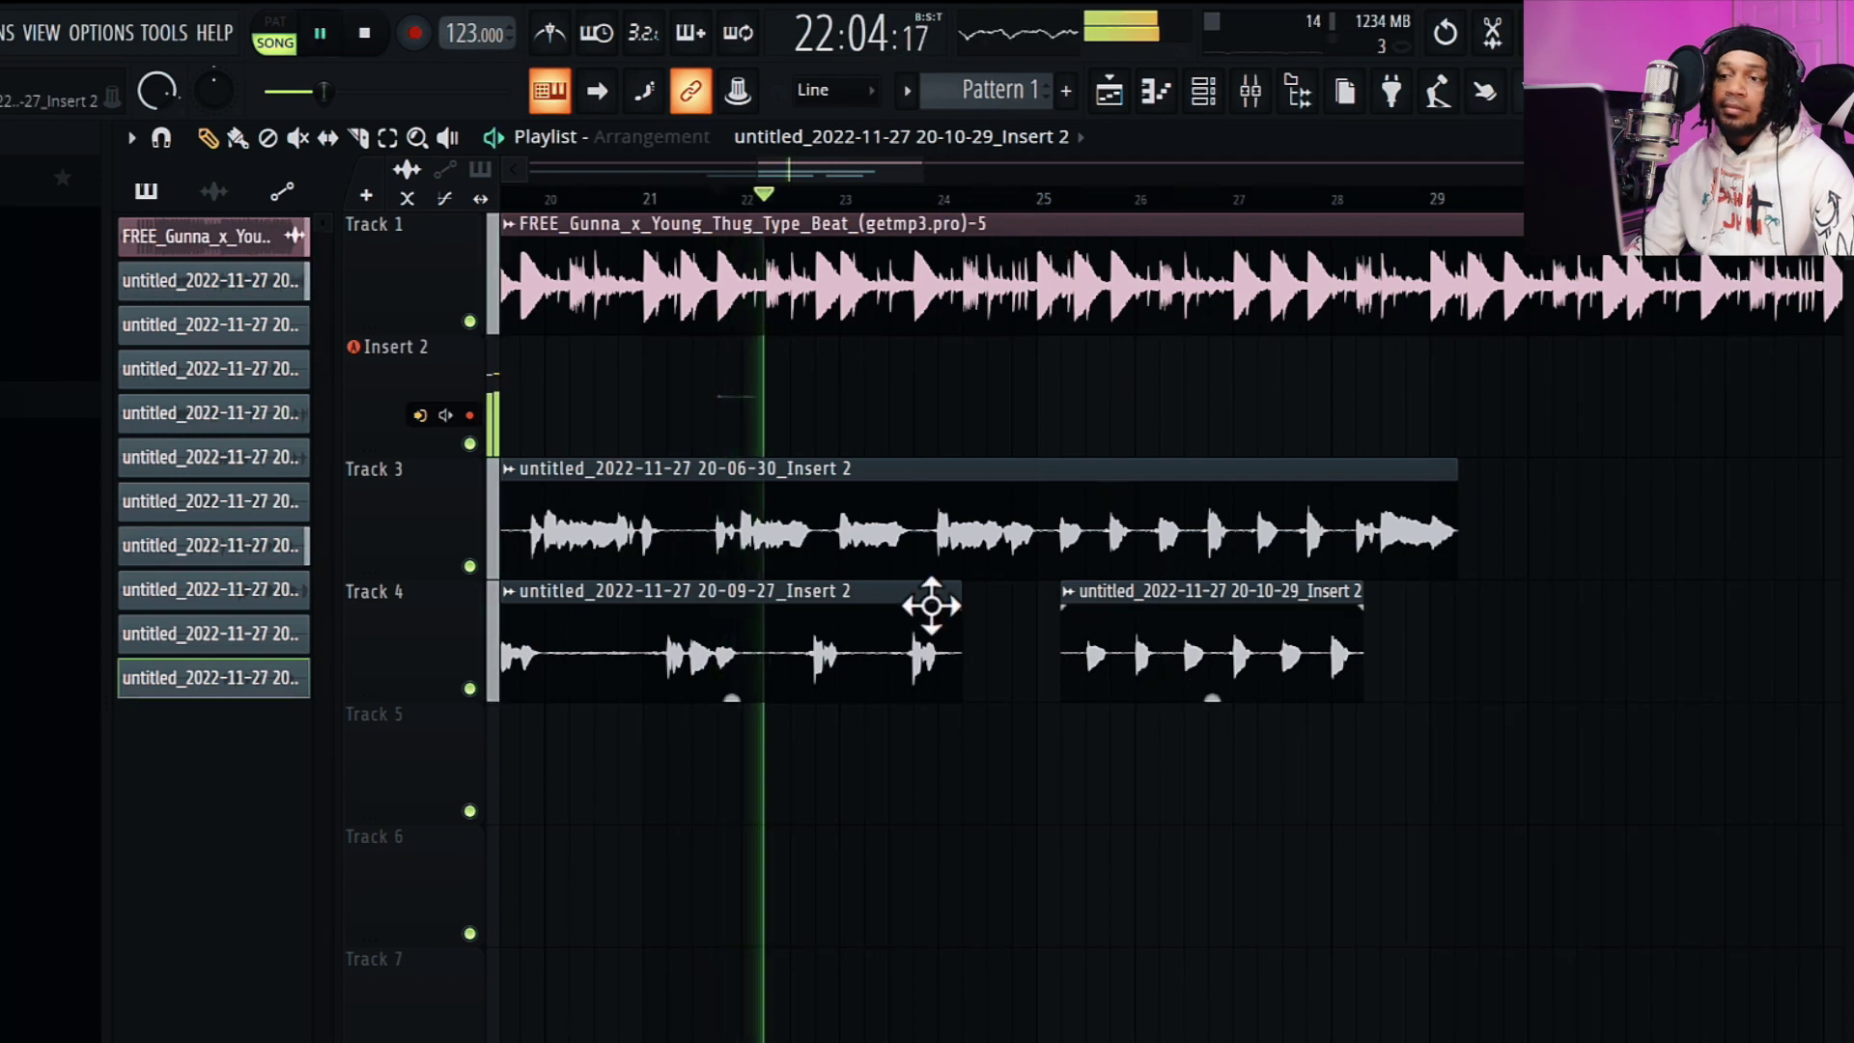
pyautogui.scroll(2, 927, 169)
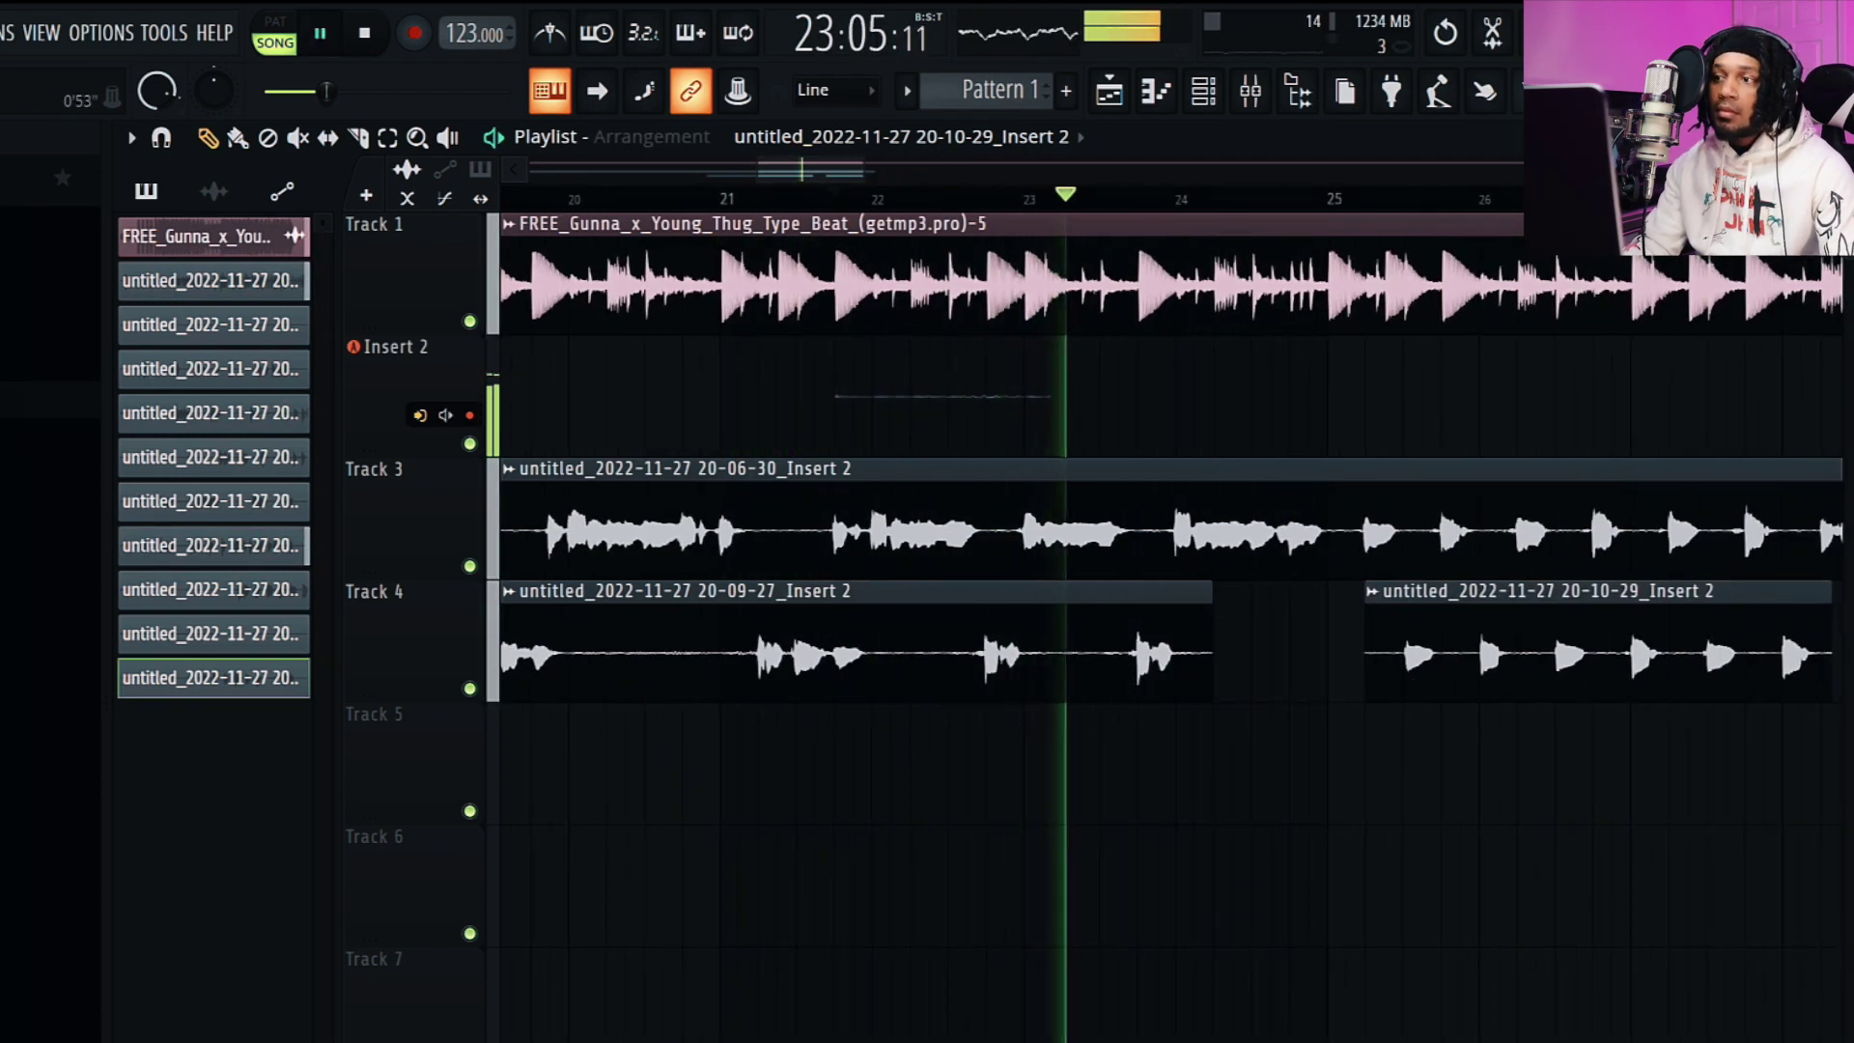
pyautogui.scroll(2, 927, 169)
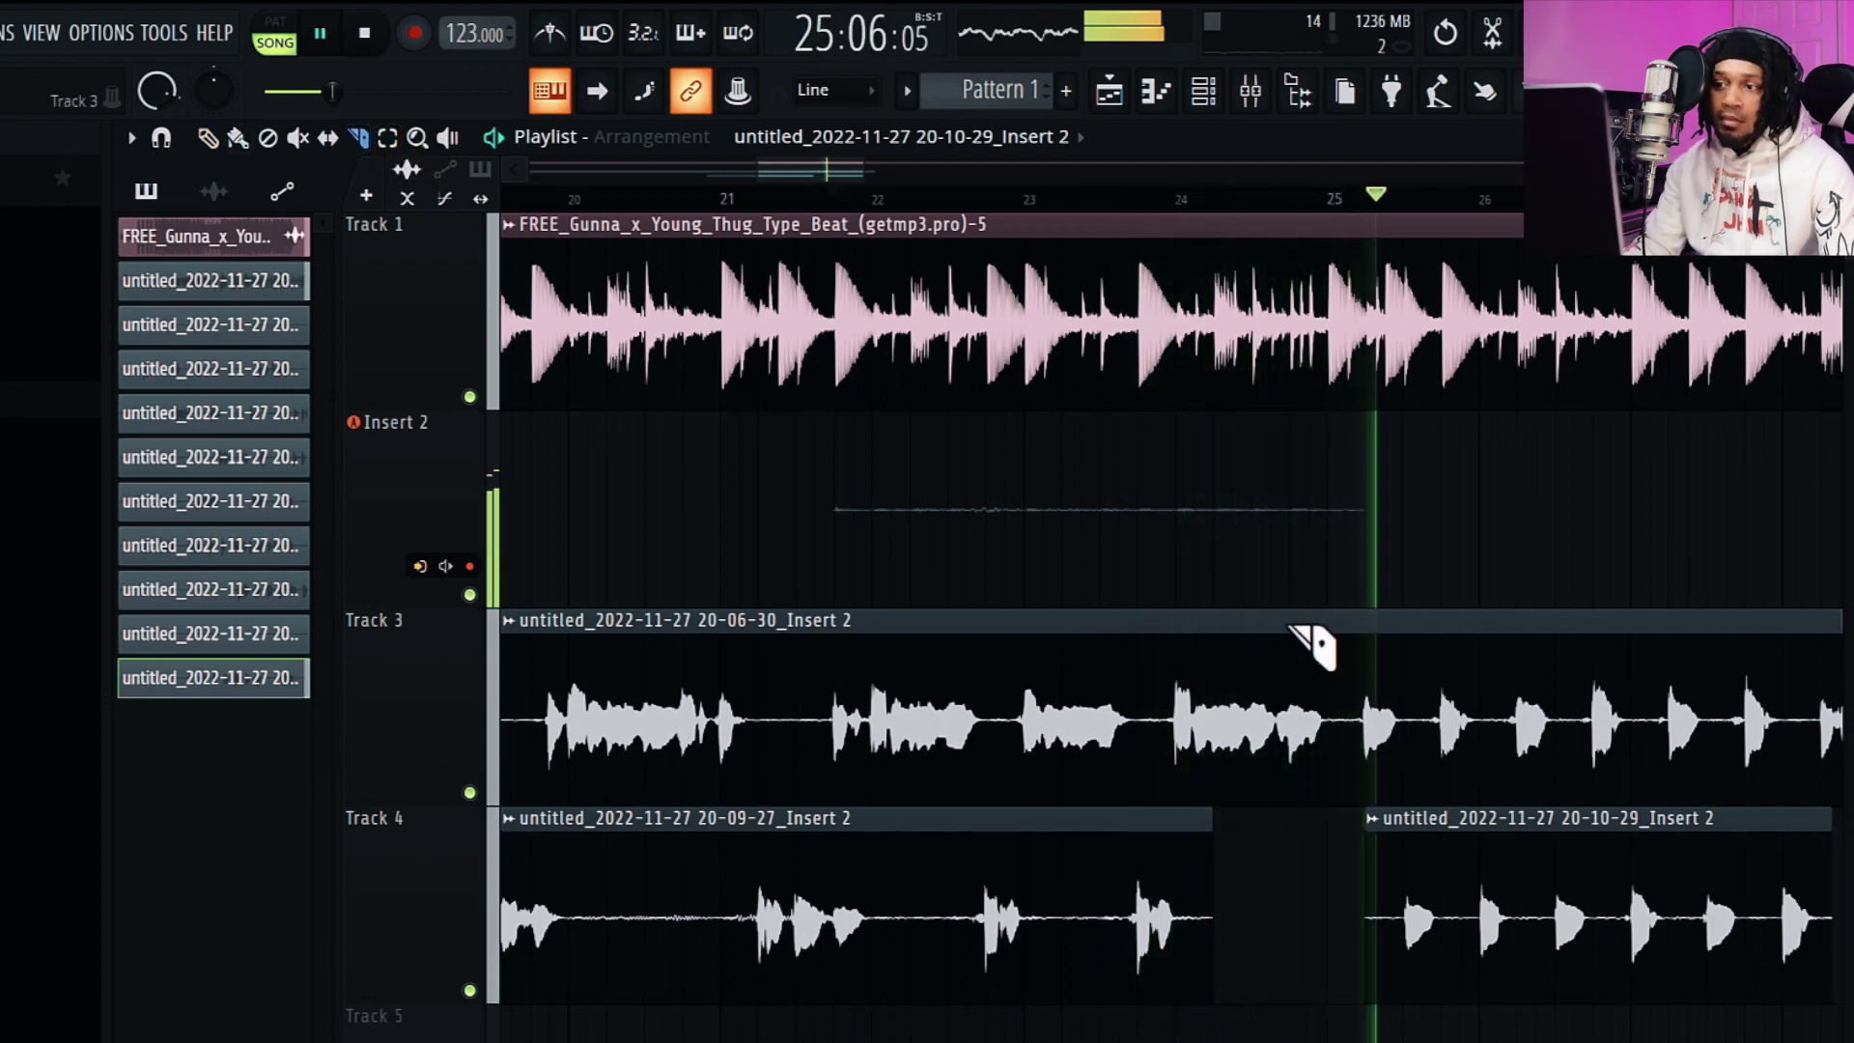
pyautogui.moveTo(1288, 637); pyautogui.dragTo(1290, 805)
pyautogui.moveTo(859, 170); pyautogui.dragTo(843, 170)
pyautogui.click(206, 137)
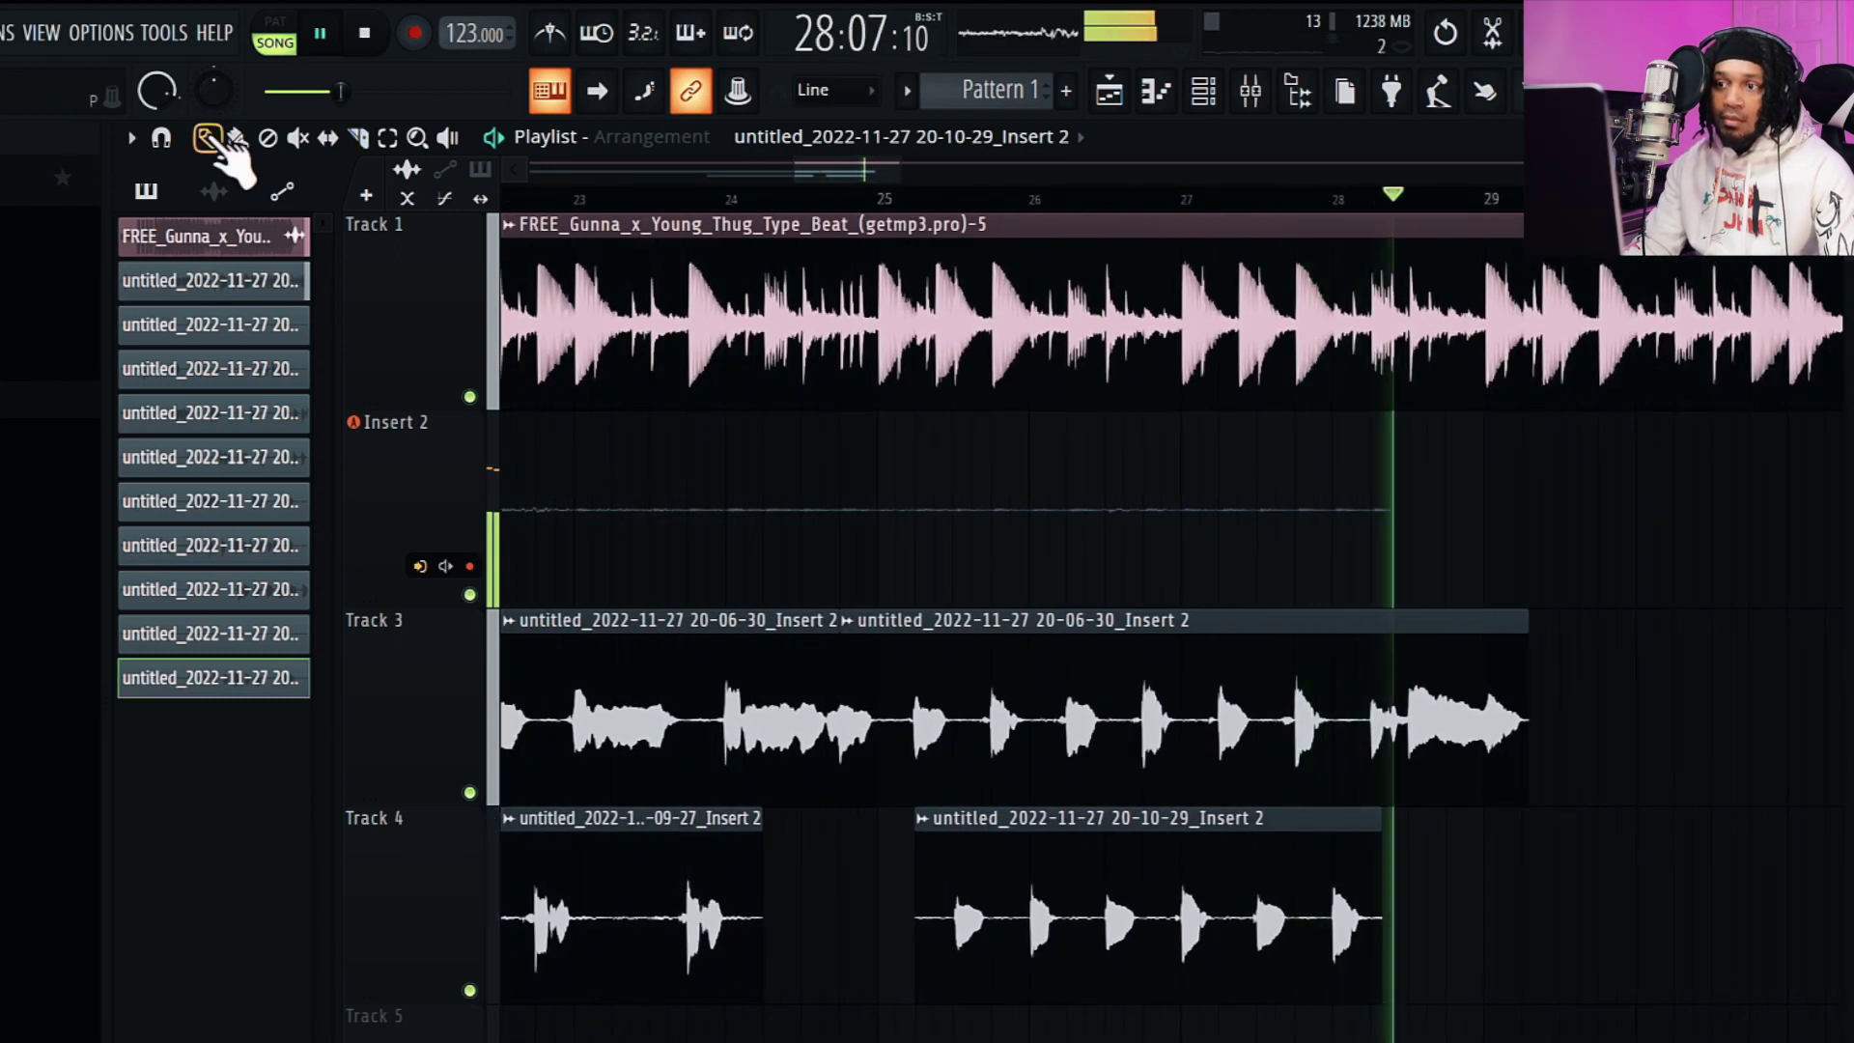
# - Stop playback, delete the empty take on the Insert 2 track, and move the Track 3 clip after bar 29 to Track 4
pyautogui.press('space')
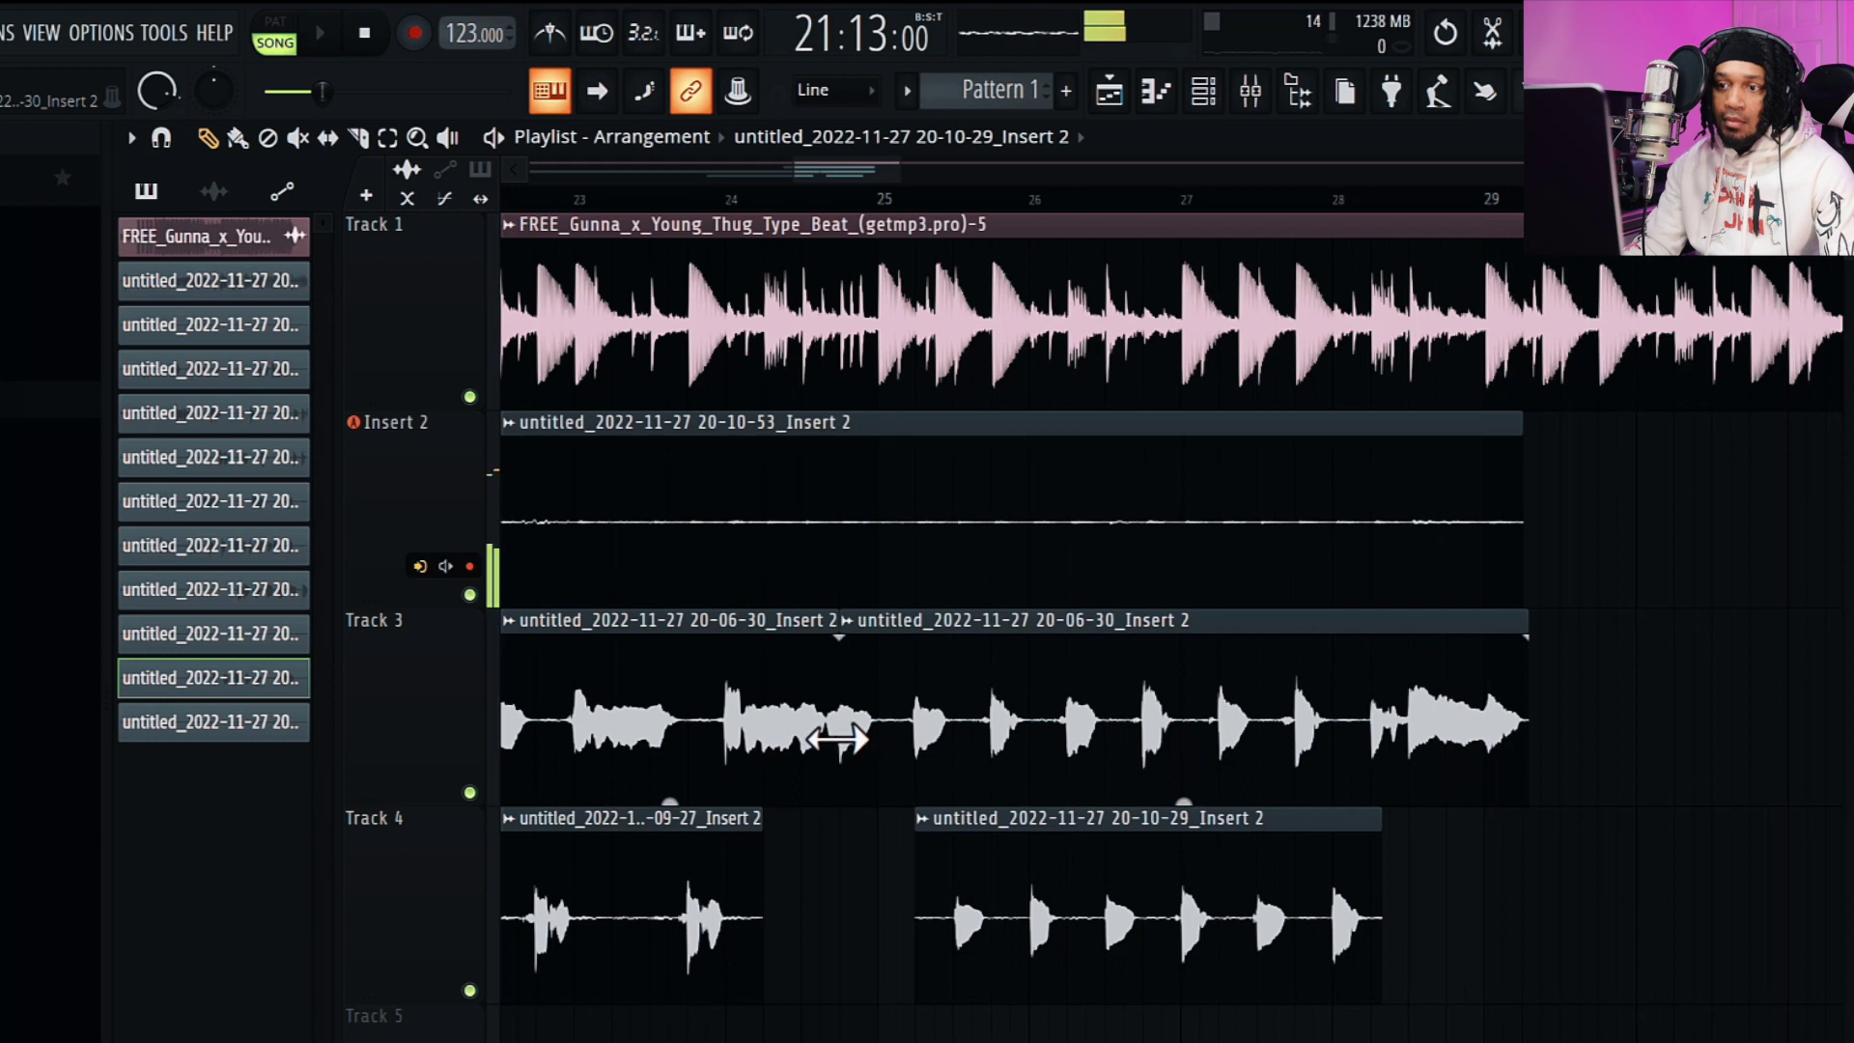
pyautogui.rightClick(851, 563)
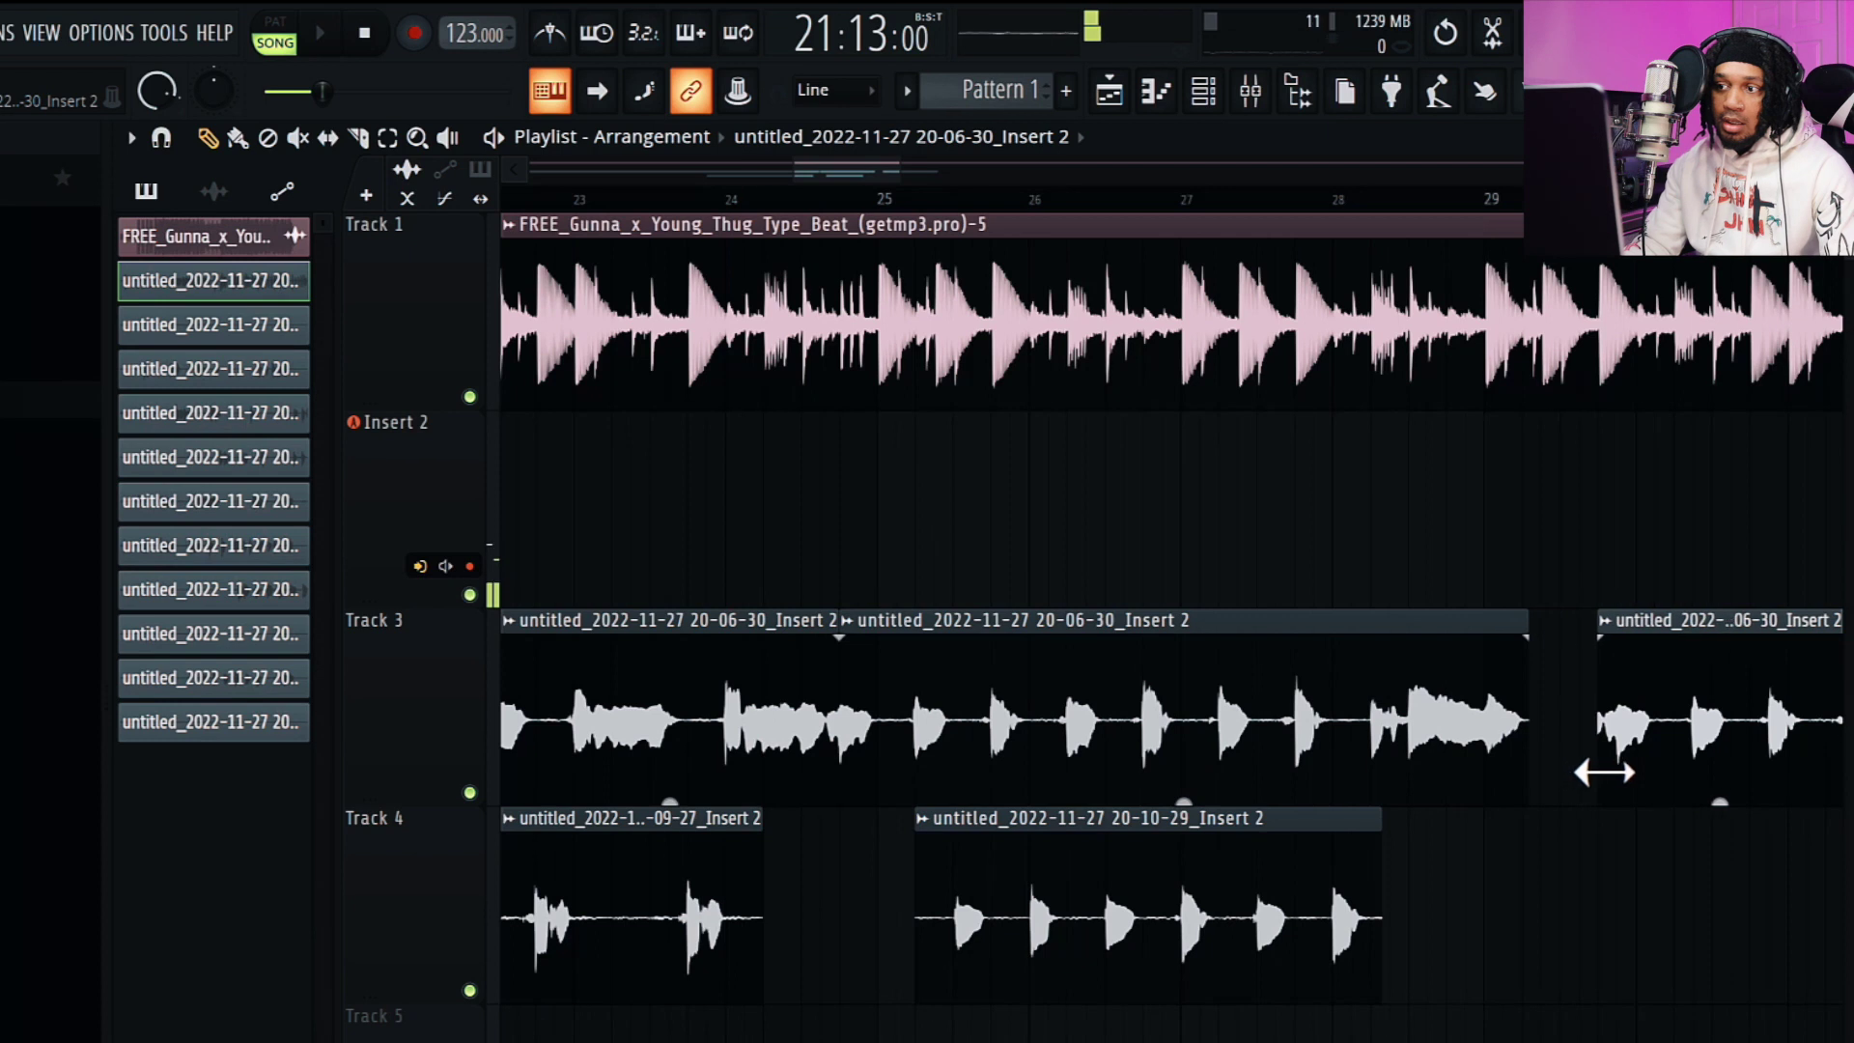
pyautogui.moveTo(1622, 927); pyautogui.dragTo(1612, 1028)
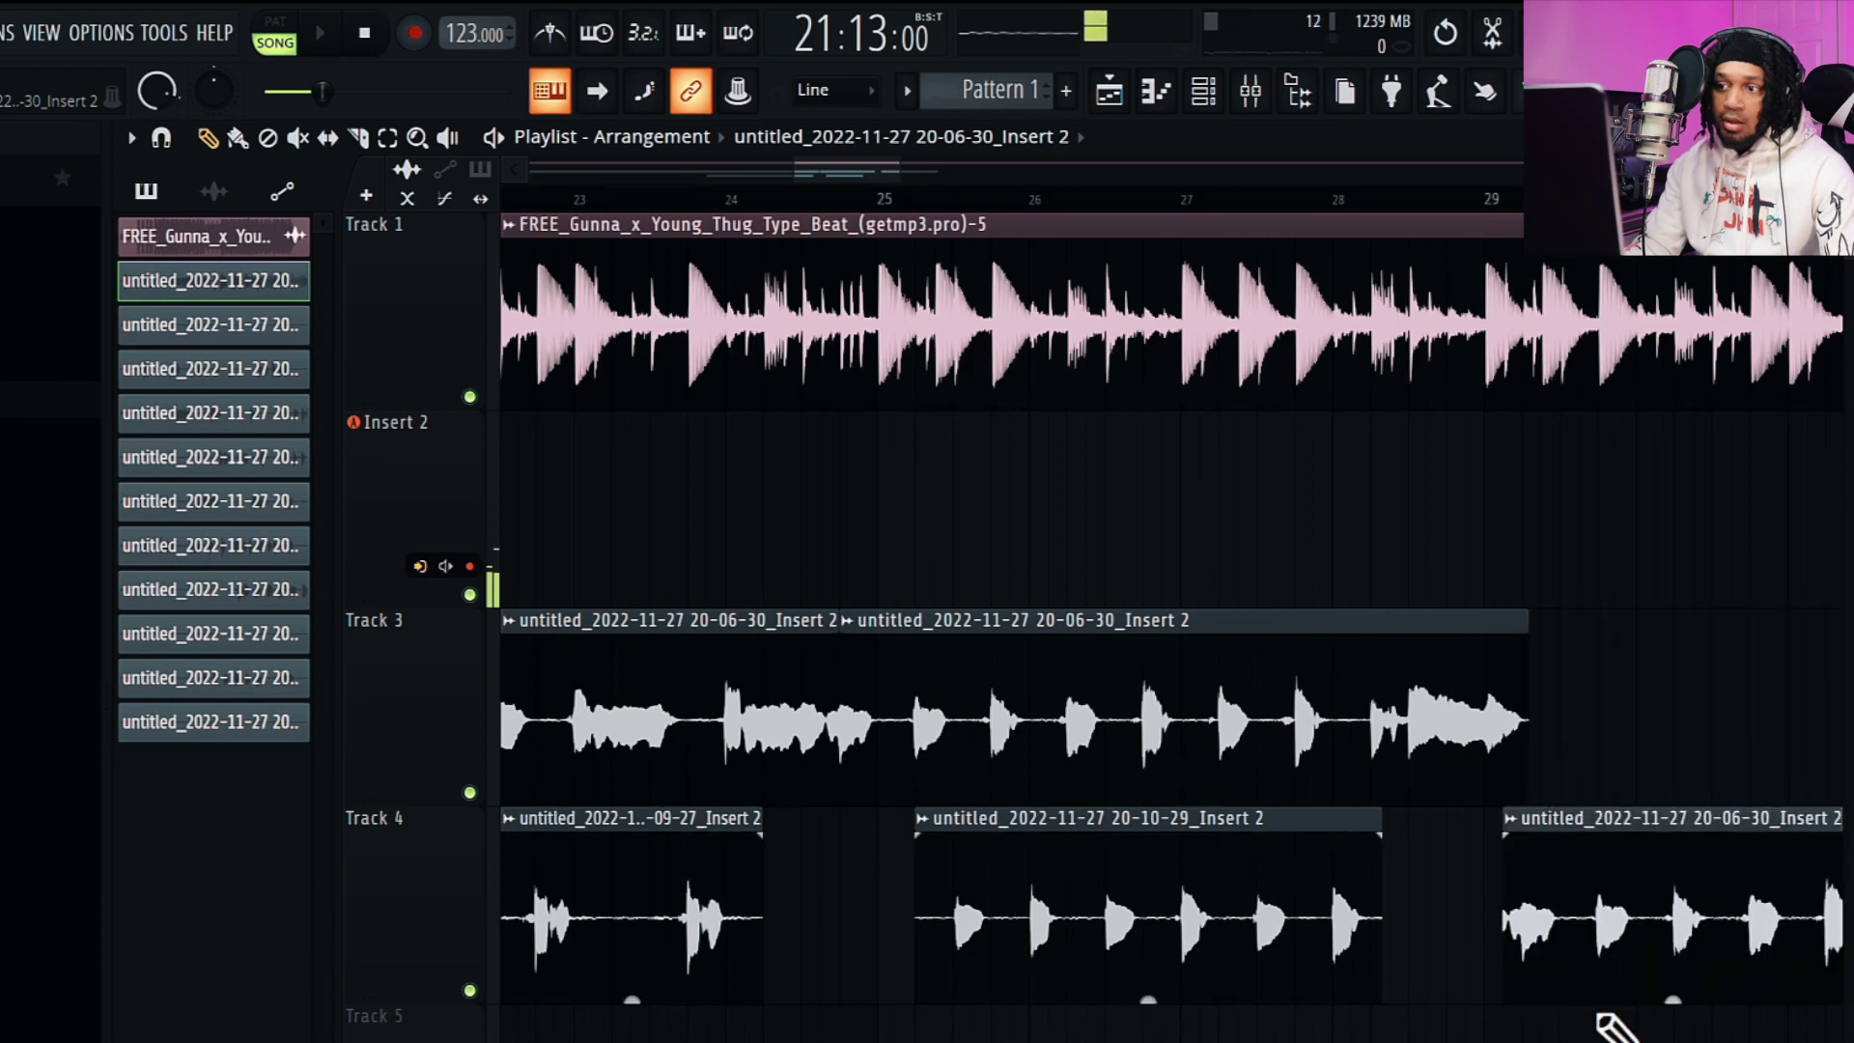
# - Play from mid bar 28, shift the last Track 4 clip to start at about bar 29, and delete the empty take
pyautogui.click(1405, 198)
pyautogui.press('space')
pyautogui.moveTo(898, 169)
pyautogui.mouseDown()
pyautogui.moveTo(850, 165)
pyautogui.moveTo(896, 168)
pyautogui.mouseUp()
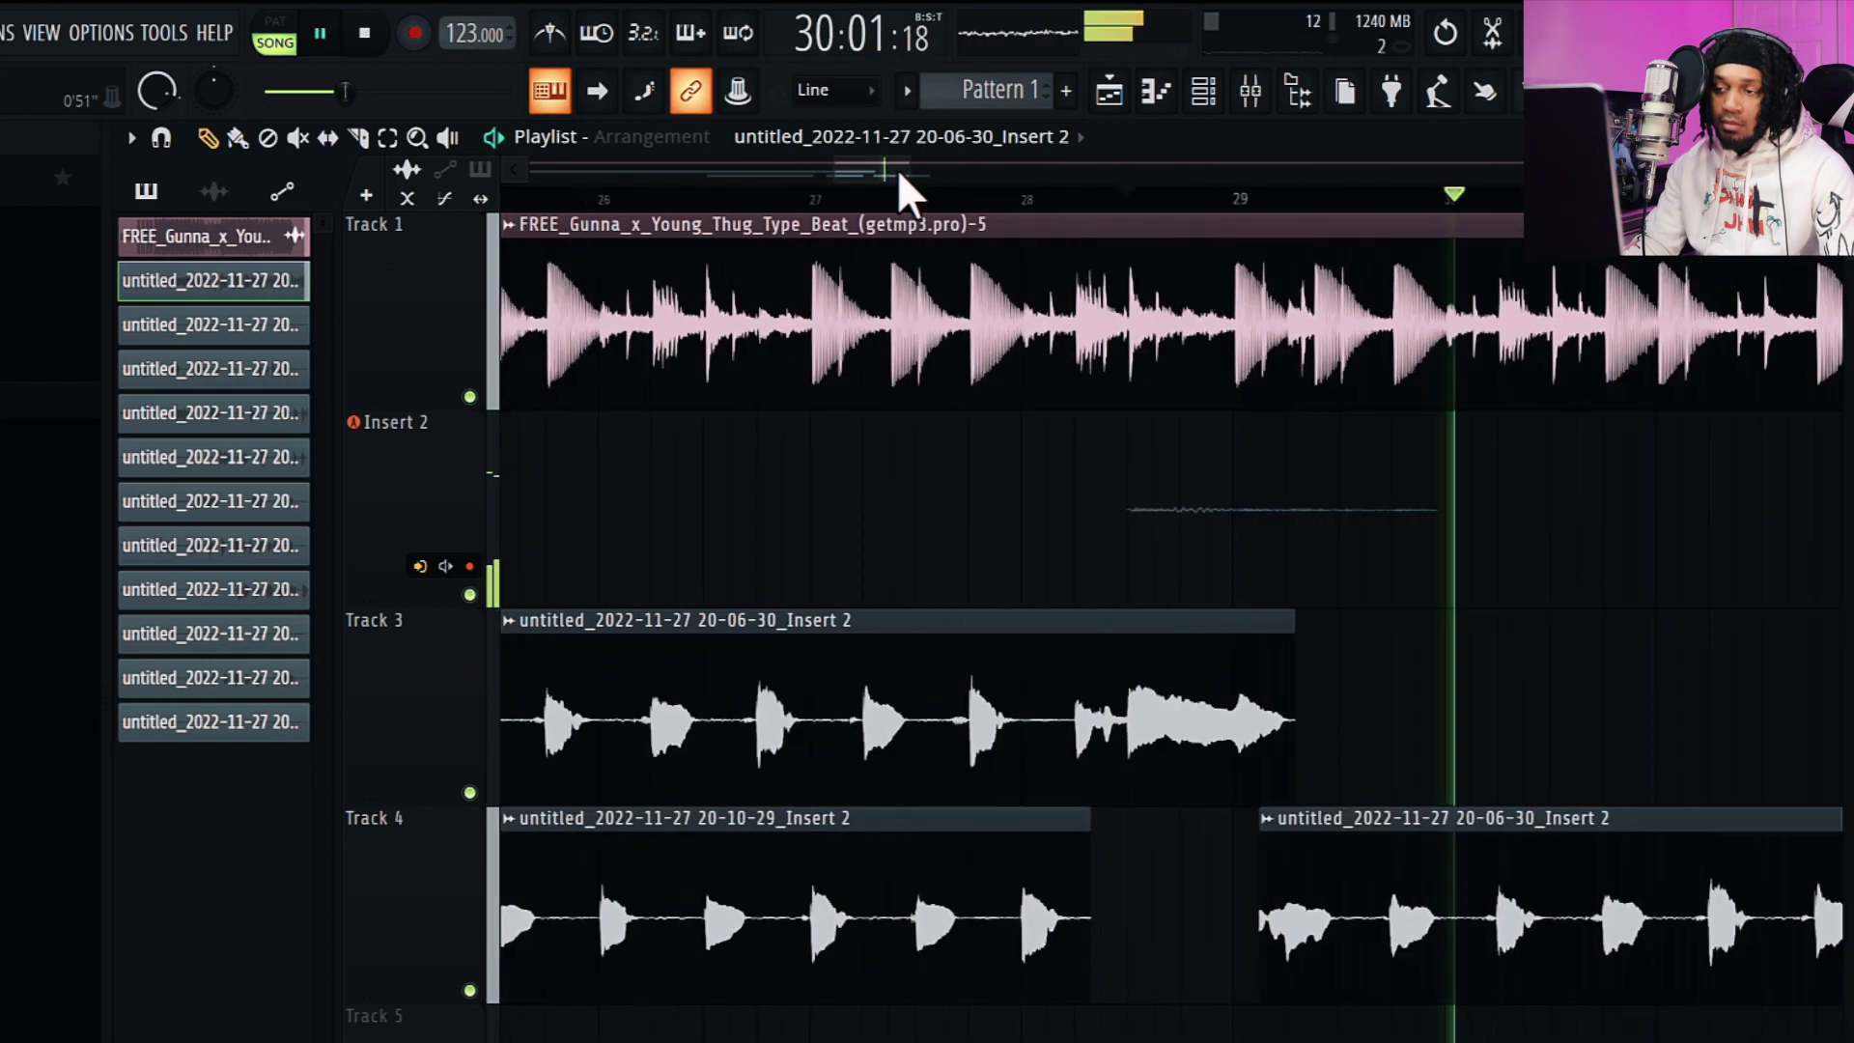
pyautogui.press('space')
pyautogui.moveTo(1191, 857); pyautogui.dragTo(1163, 857)
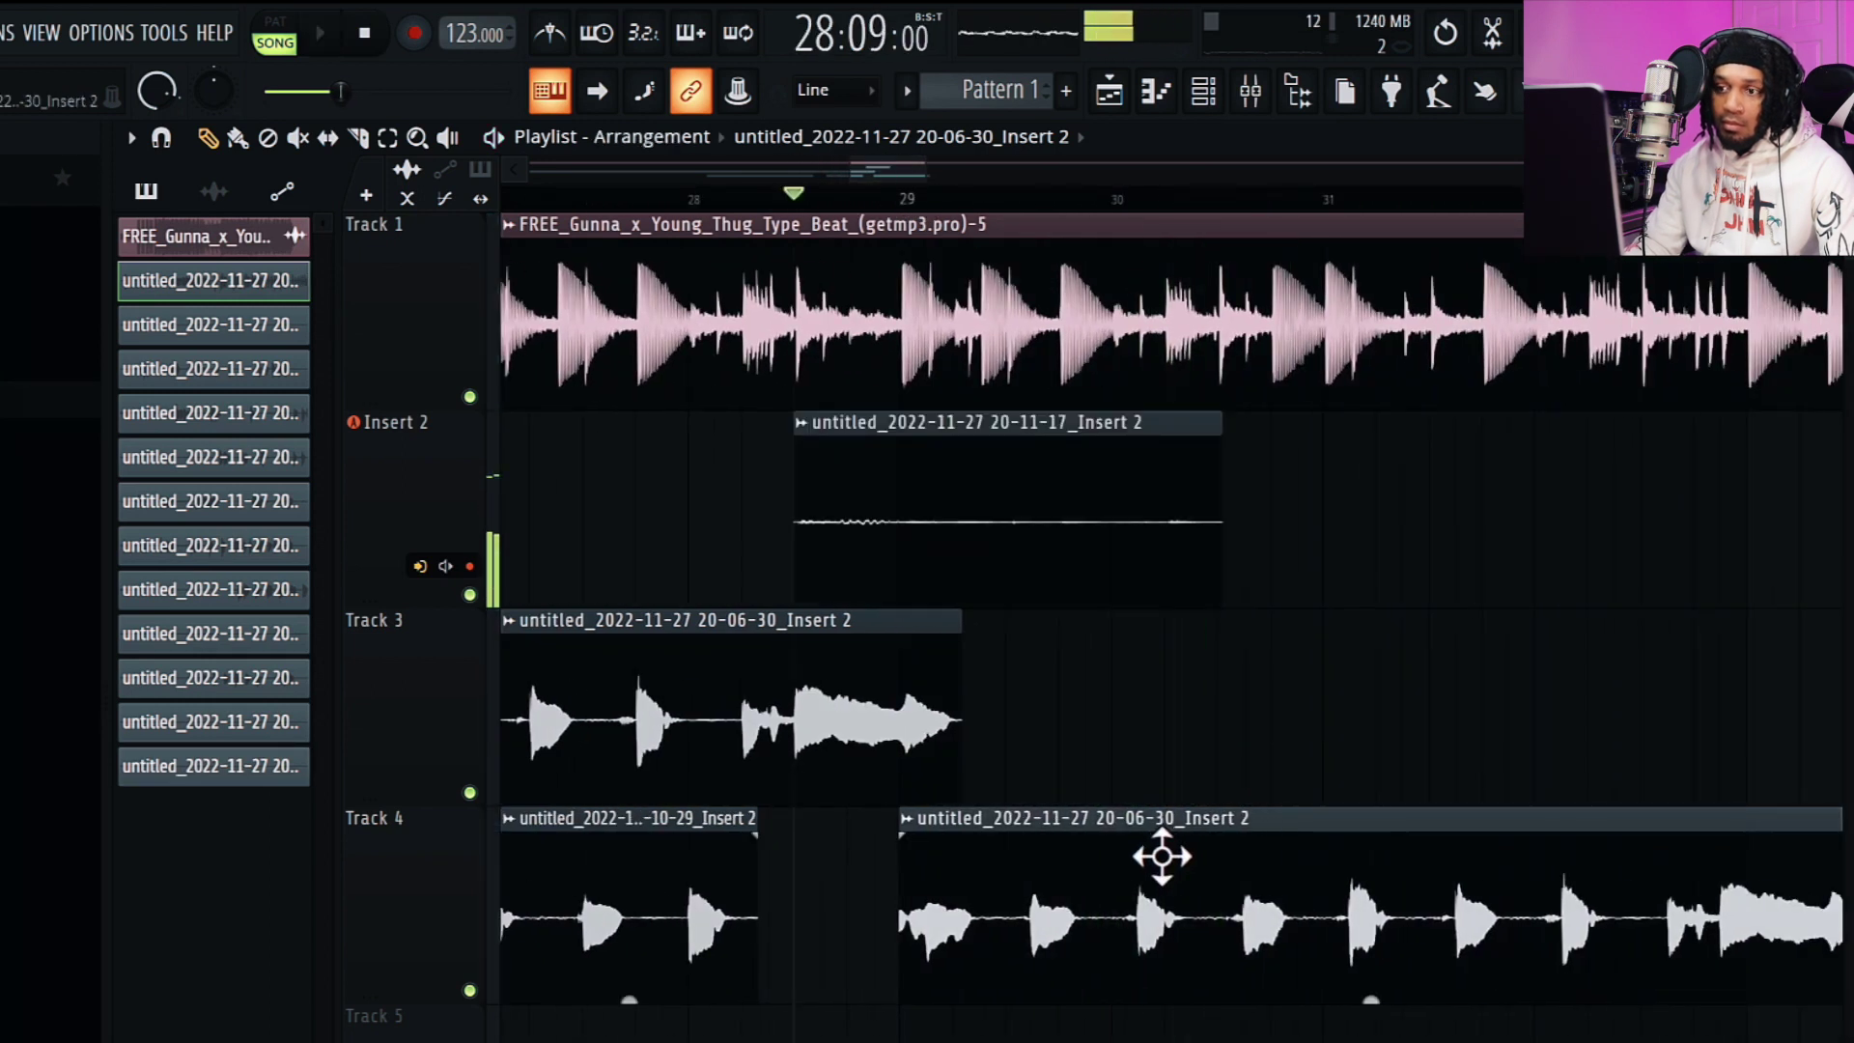
pyautogui.rightClick(948, 418)
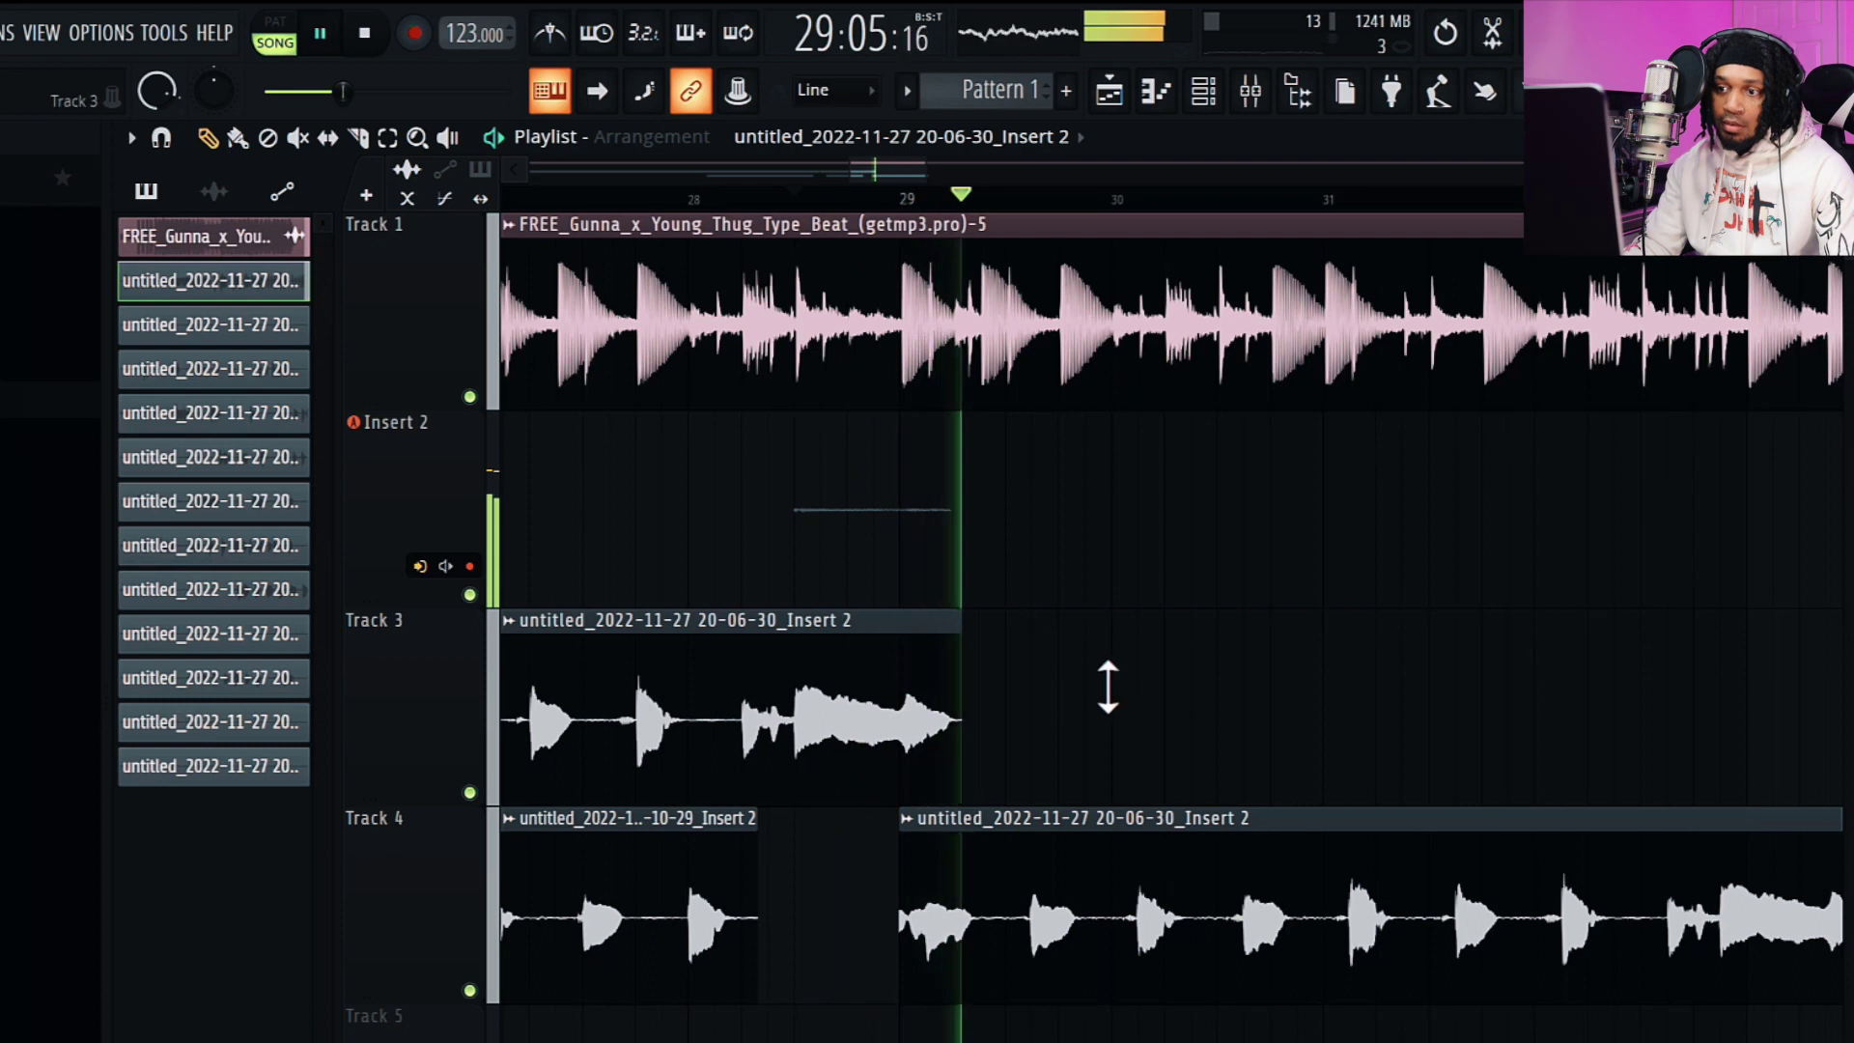
# - Adjust the last Track 4 clip to start slightly after bar 29 and check its timing in playback through bar 32
pyautogui.press('space')
pyautogui.moveTo(996, 919); pyautogui.dragTo(994, 878)
pyautogui.press('space')
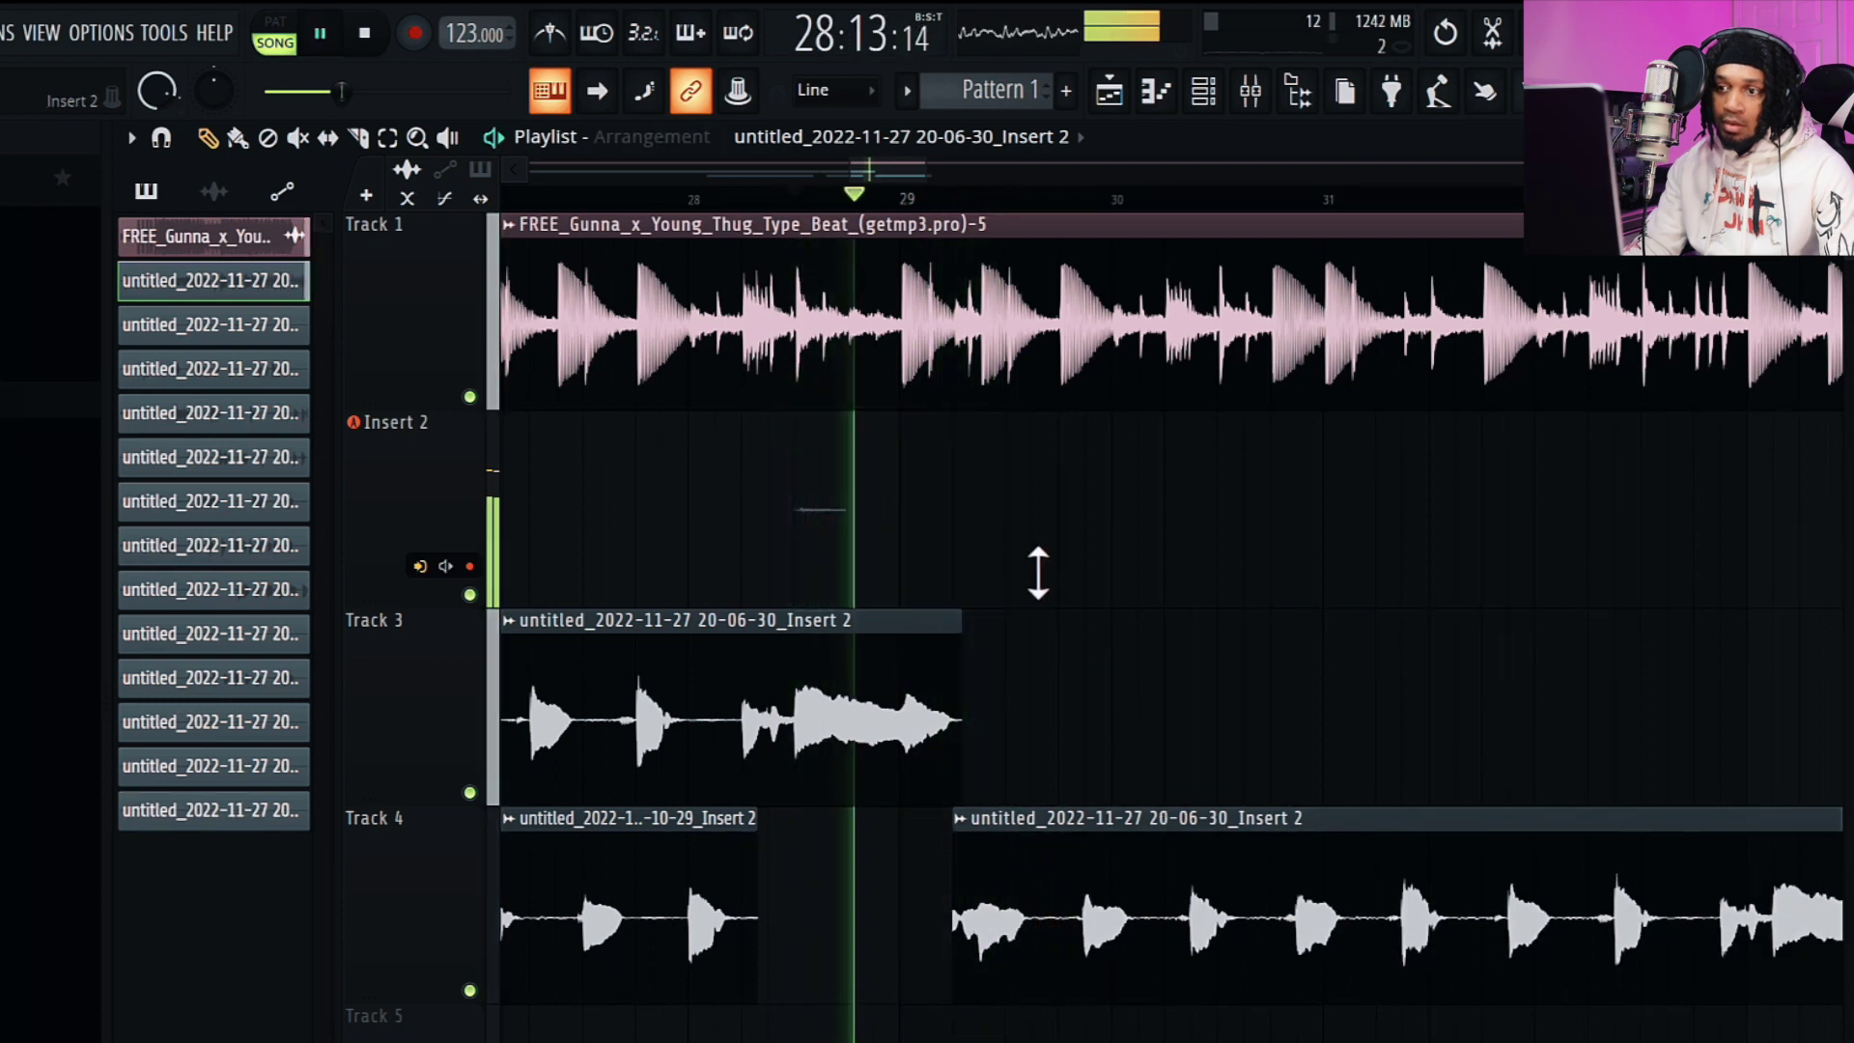
pyautogui.press('space')
pyautogui.moveTo(1043, 890); pyautogui.dragTo(1023, 898)
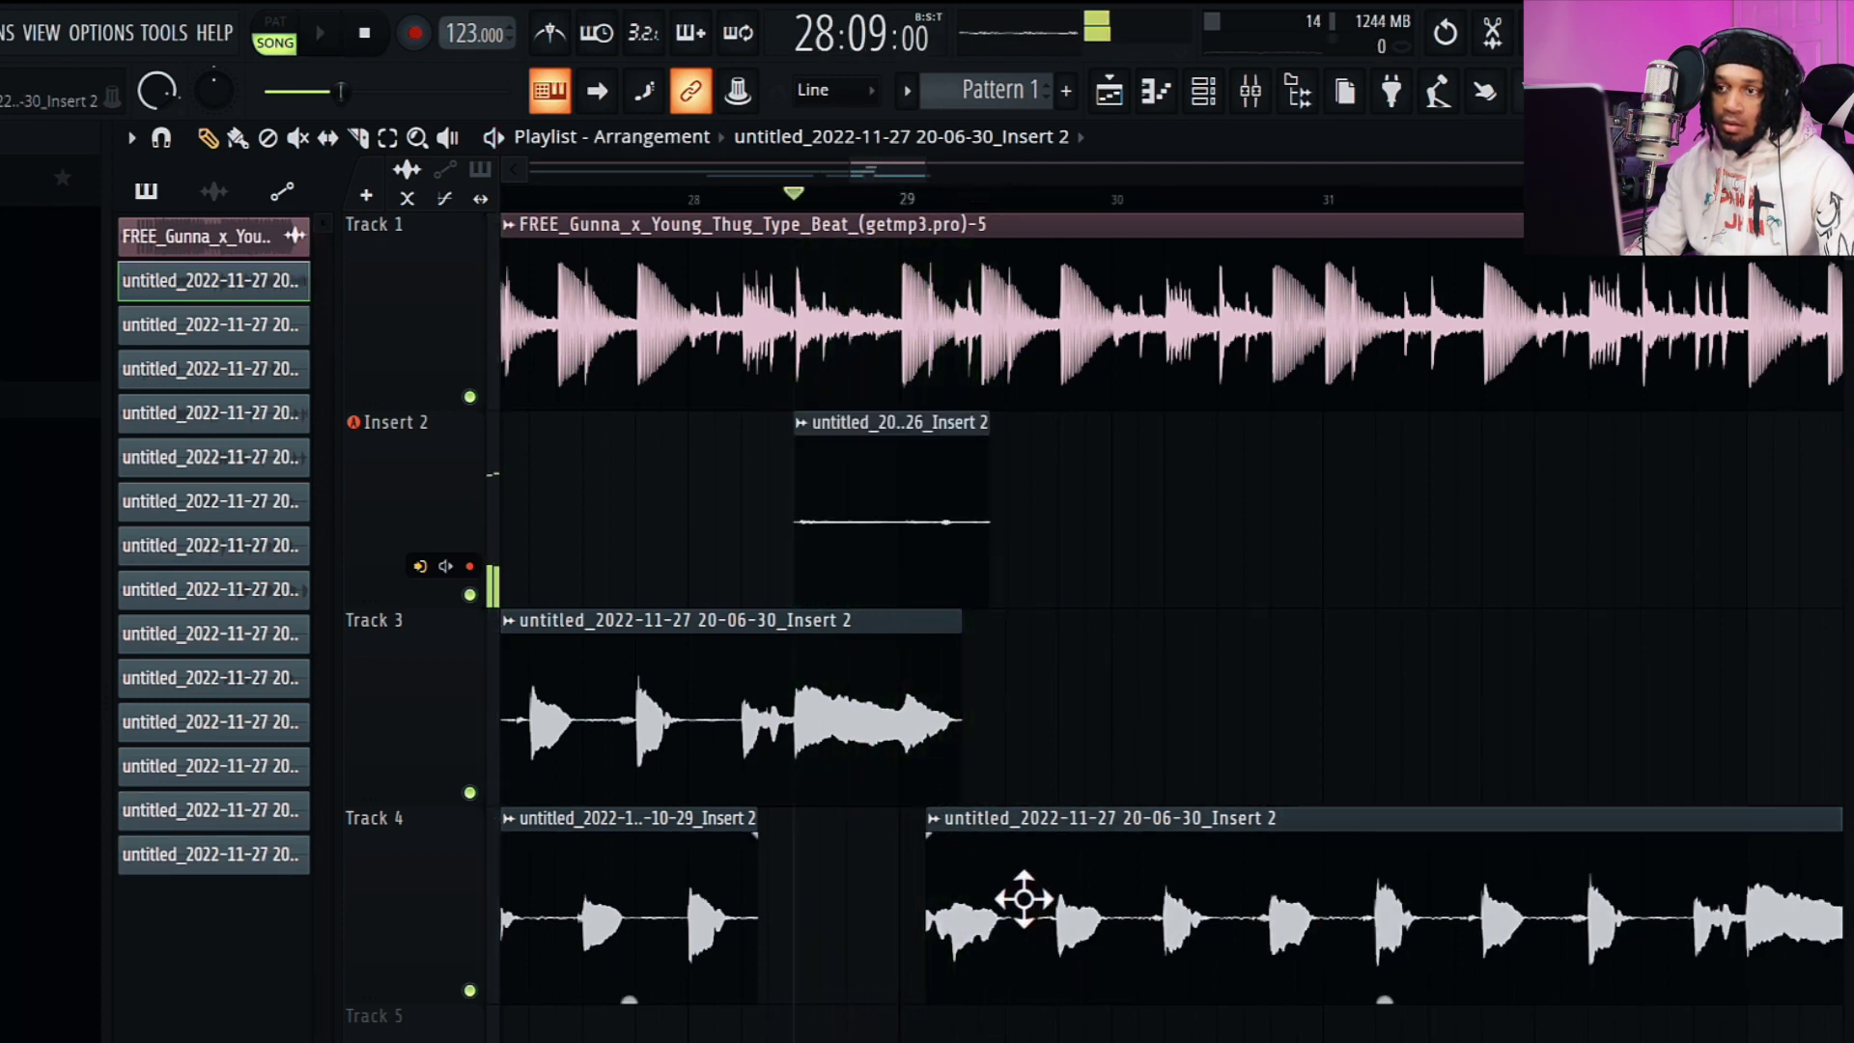
pyautogui.press('space')
pyautogui.moveTo(925, 172); pyautogui.dragTo(907, 175)
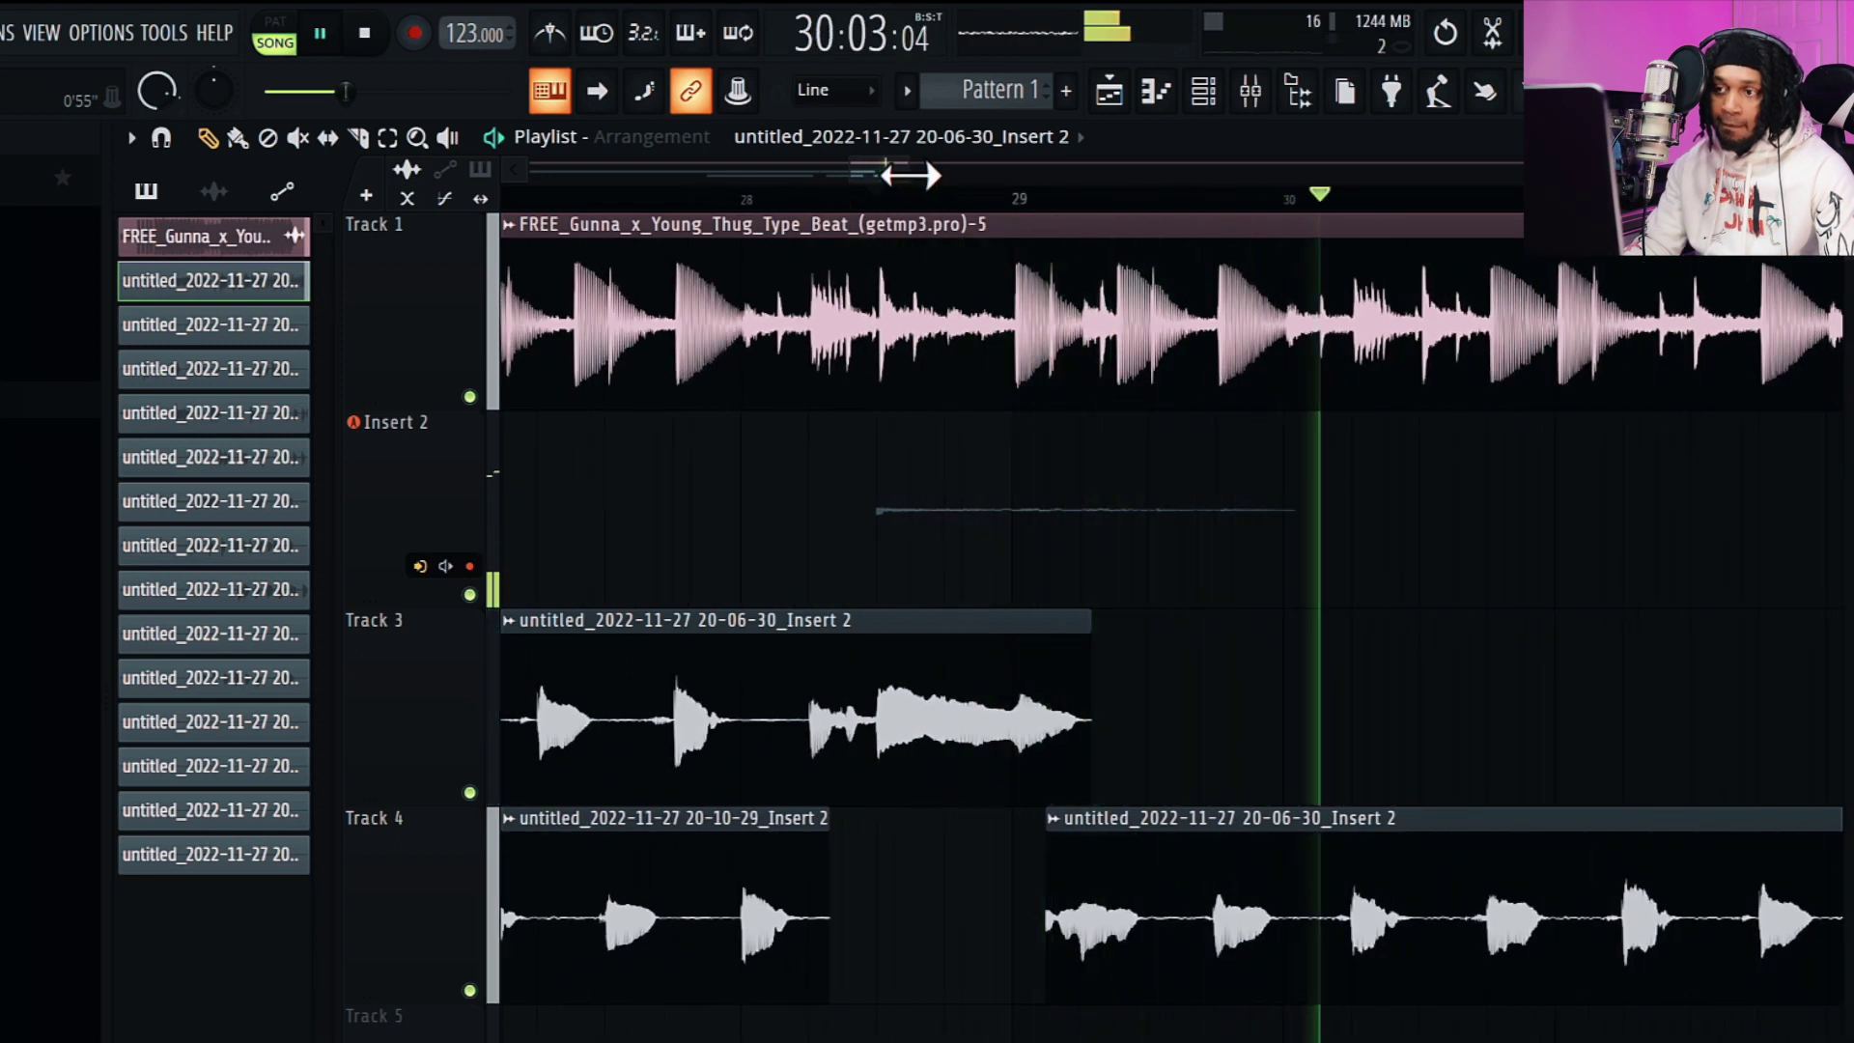
pyautogui.moveTo(910, 174); pyautogui.dragTo(1034, 191)
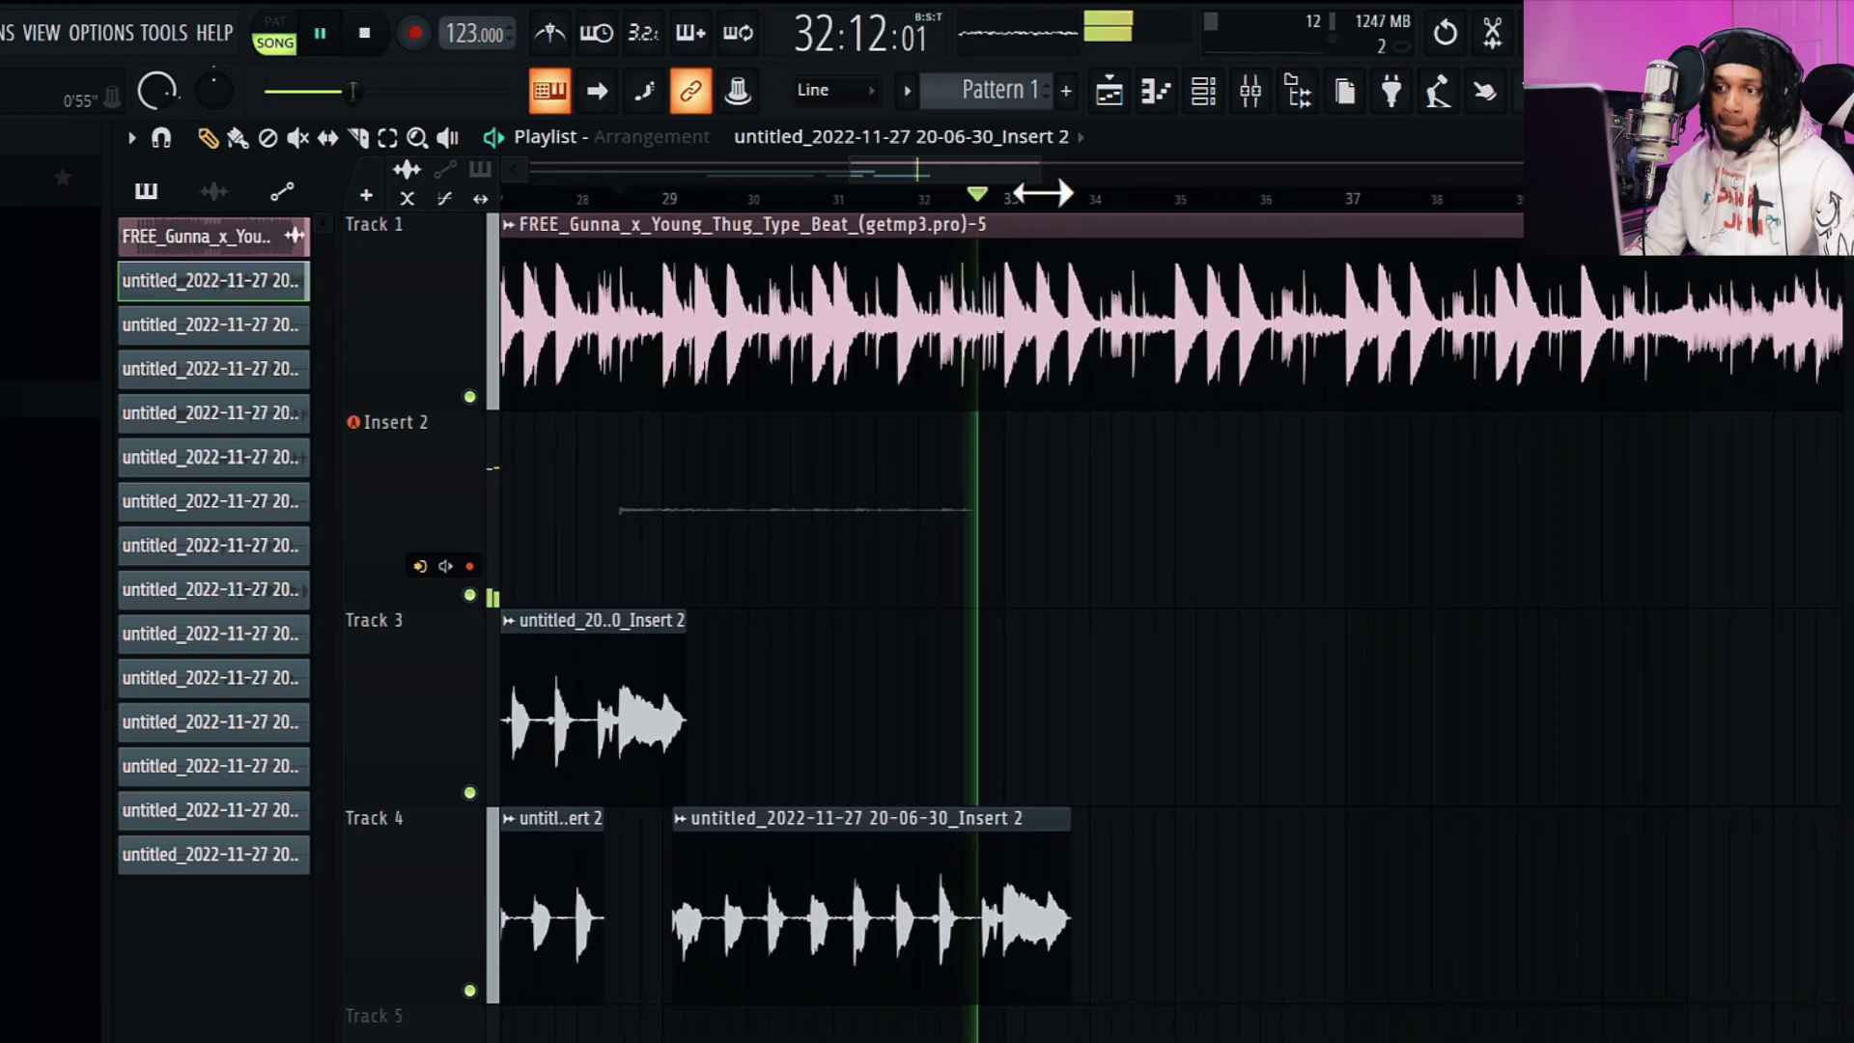
pyautogui.press('space')
# - Delete the Track 4 clip after bar 29 and the empty Insert 2 take, and play the arrangement from bar 24 past bar 30
pyautogui.rightClick(971, 924)
pyautogui.rightClick(790, 522)
pyautogui.moveTo(898, 204); pyautogui.dragTo(834, 178)
pyautogui.click(727, 193)
pyautogui.press('space')
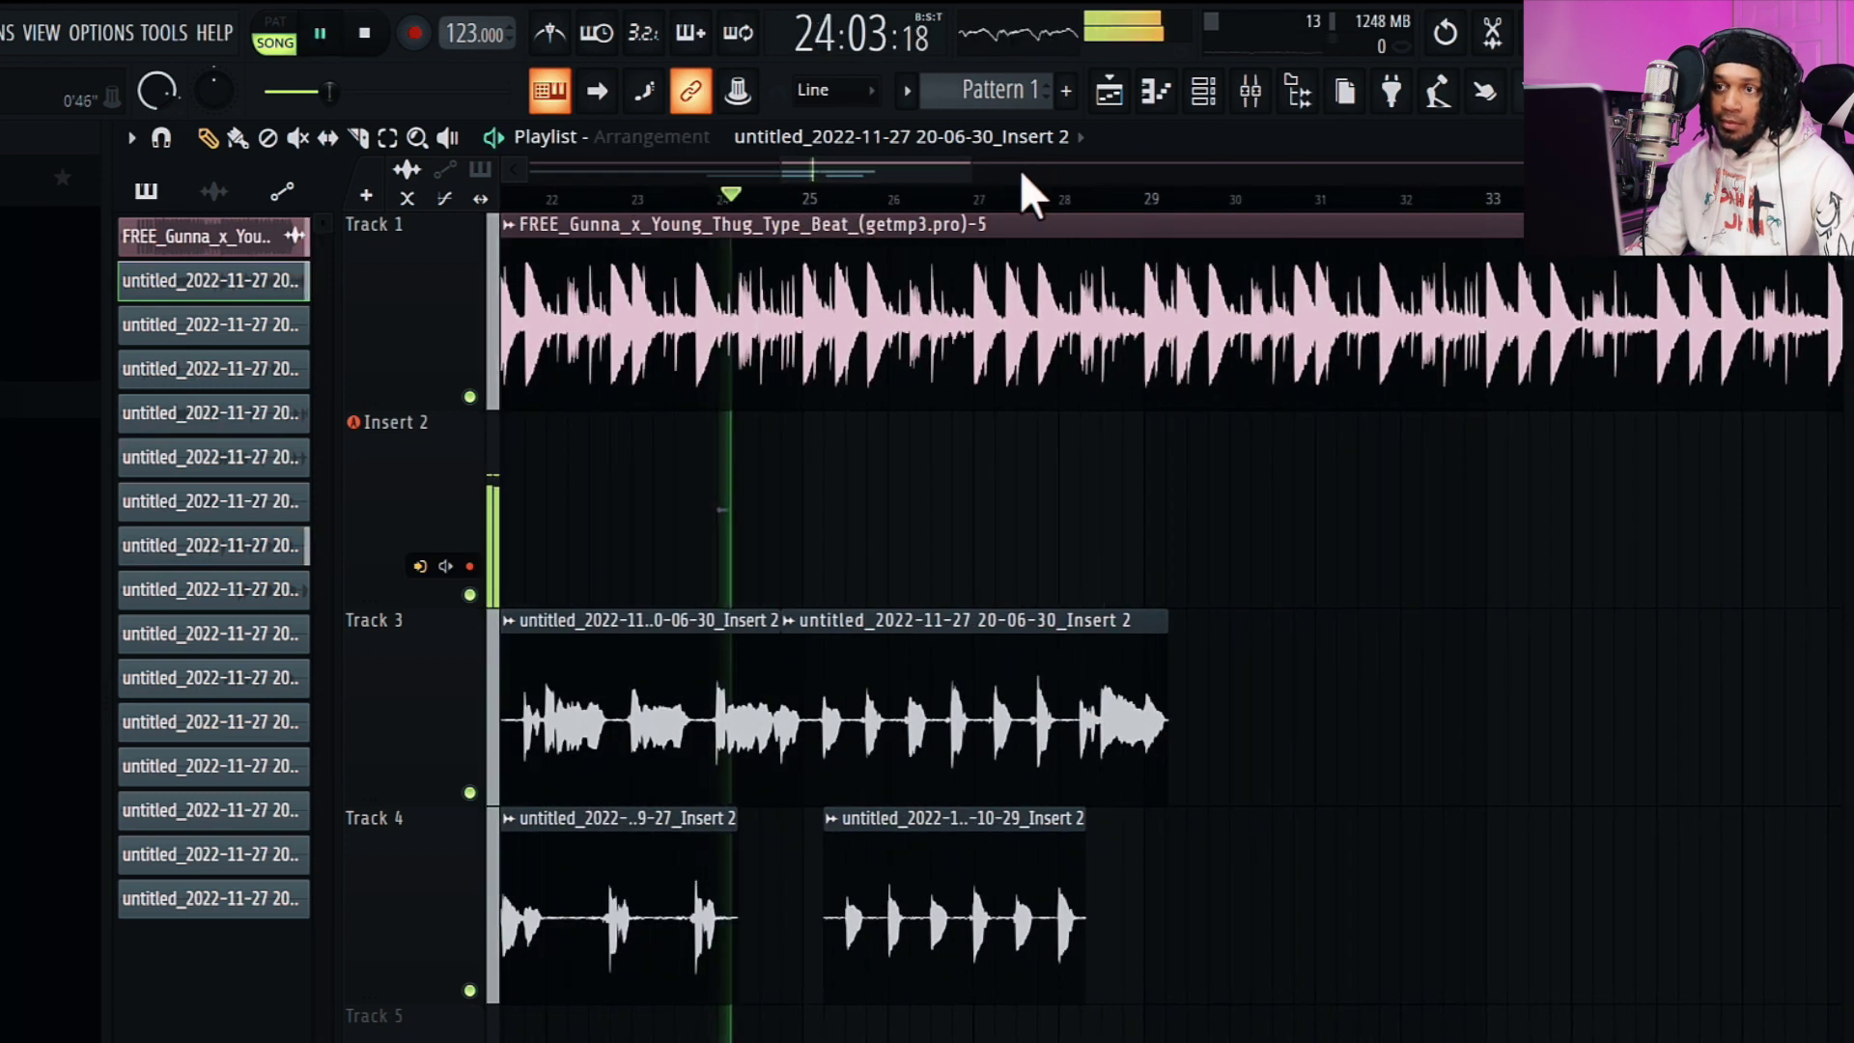
pyautogui.moveTo(972, 169); pyautogui.dragTo(925, 168)
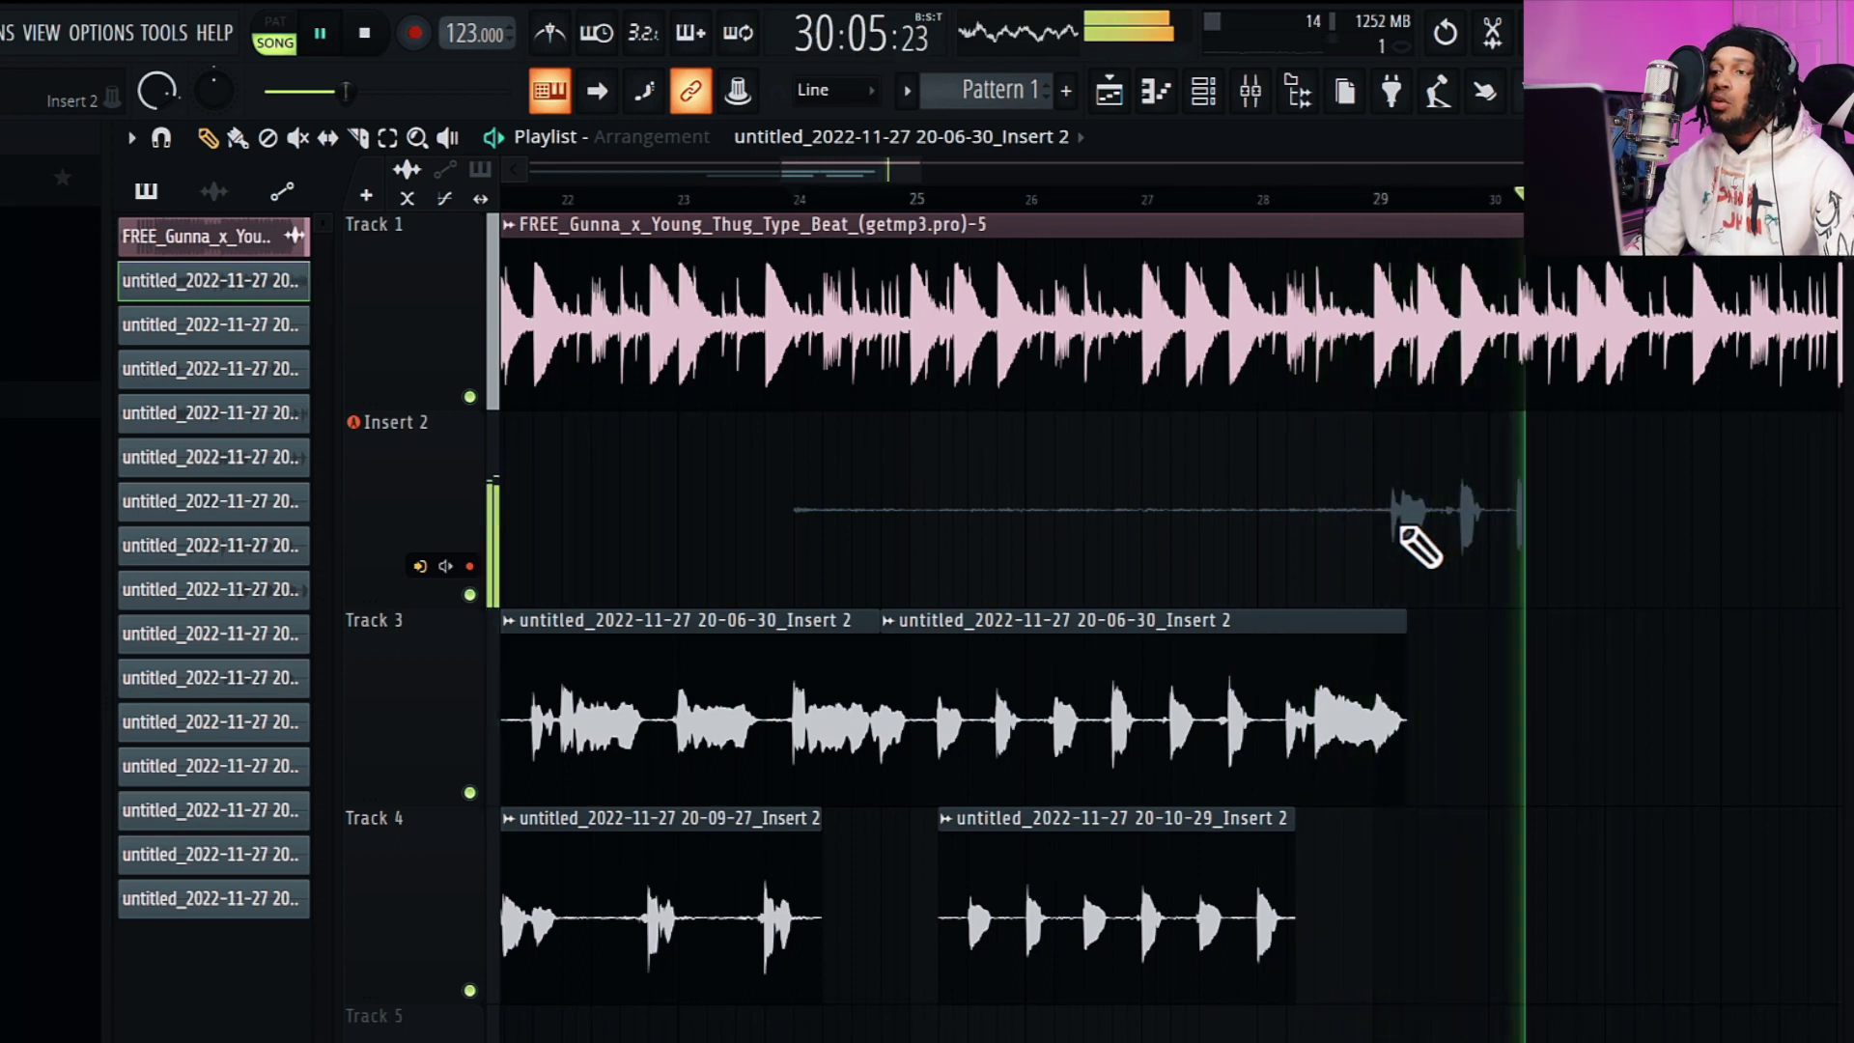
pyautogui.press('space')
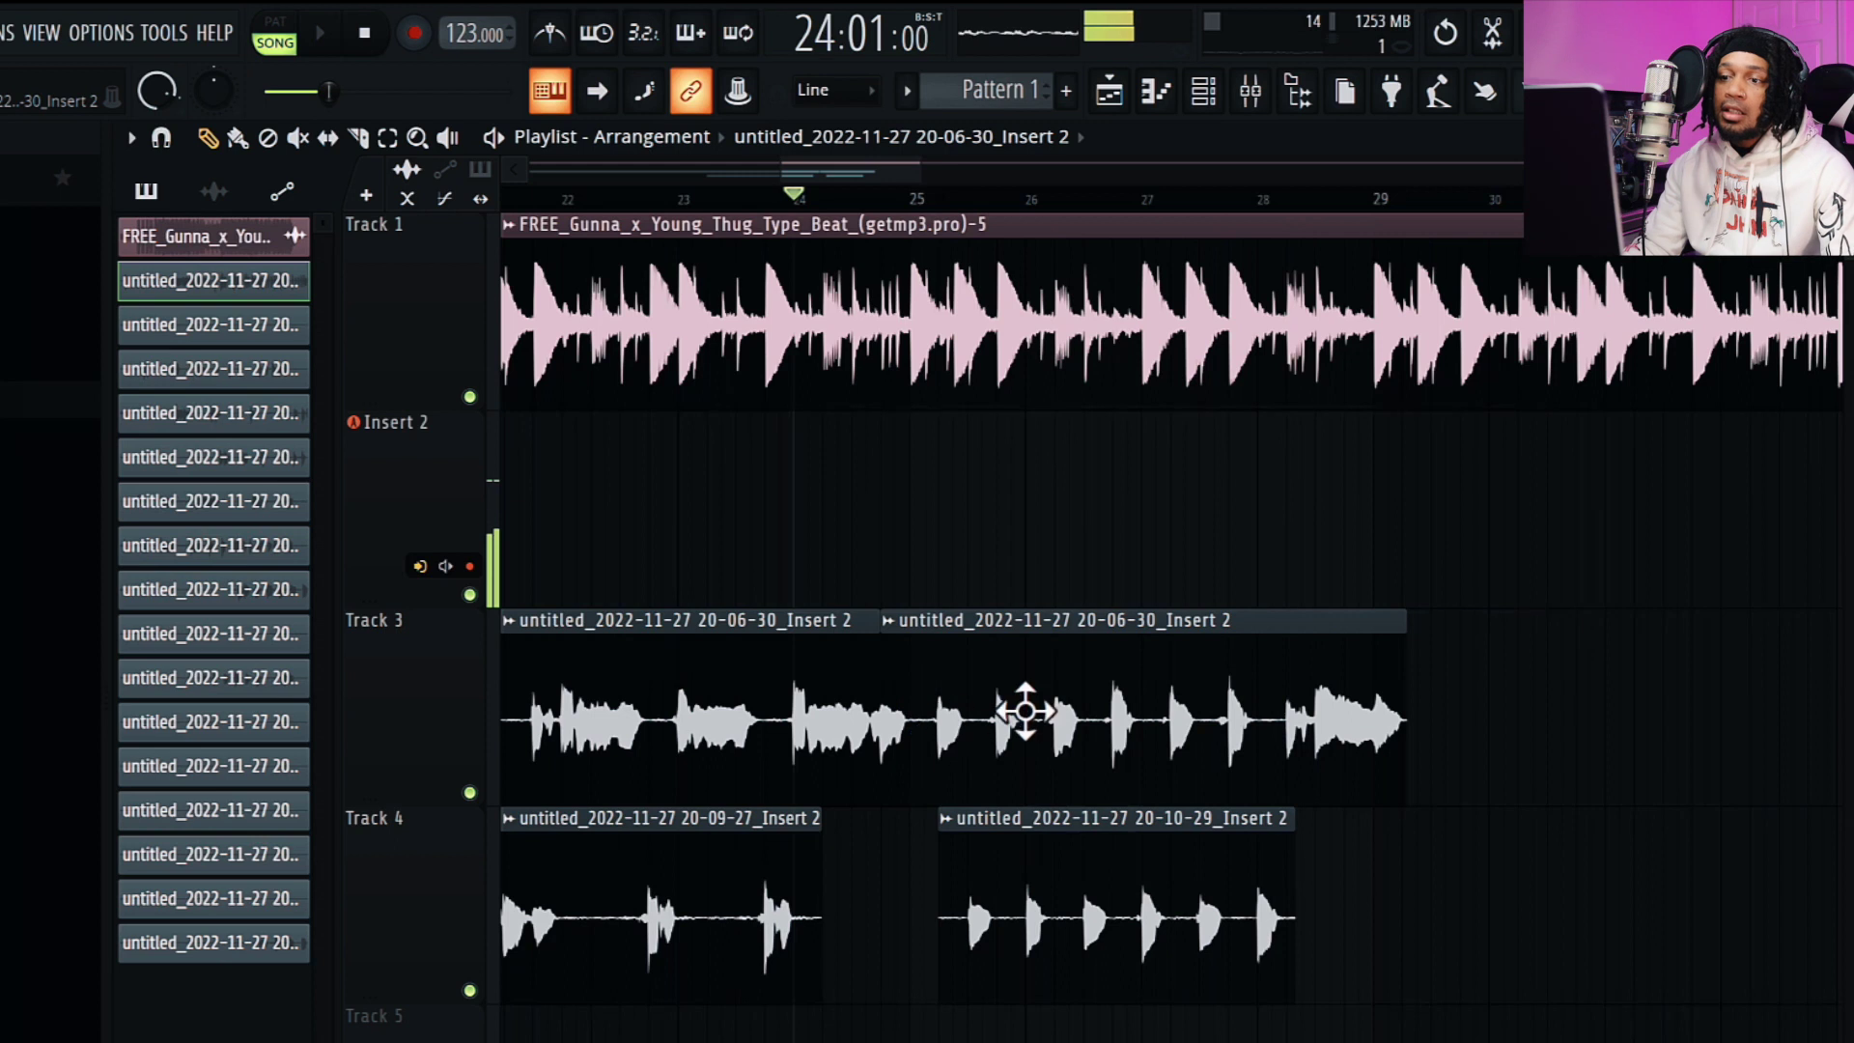
pyautogui.click(1357, 877)
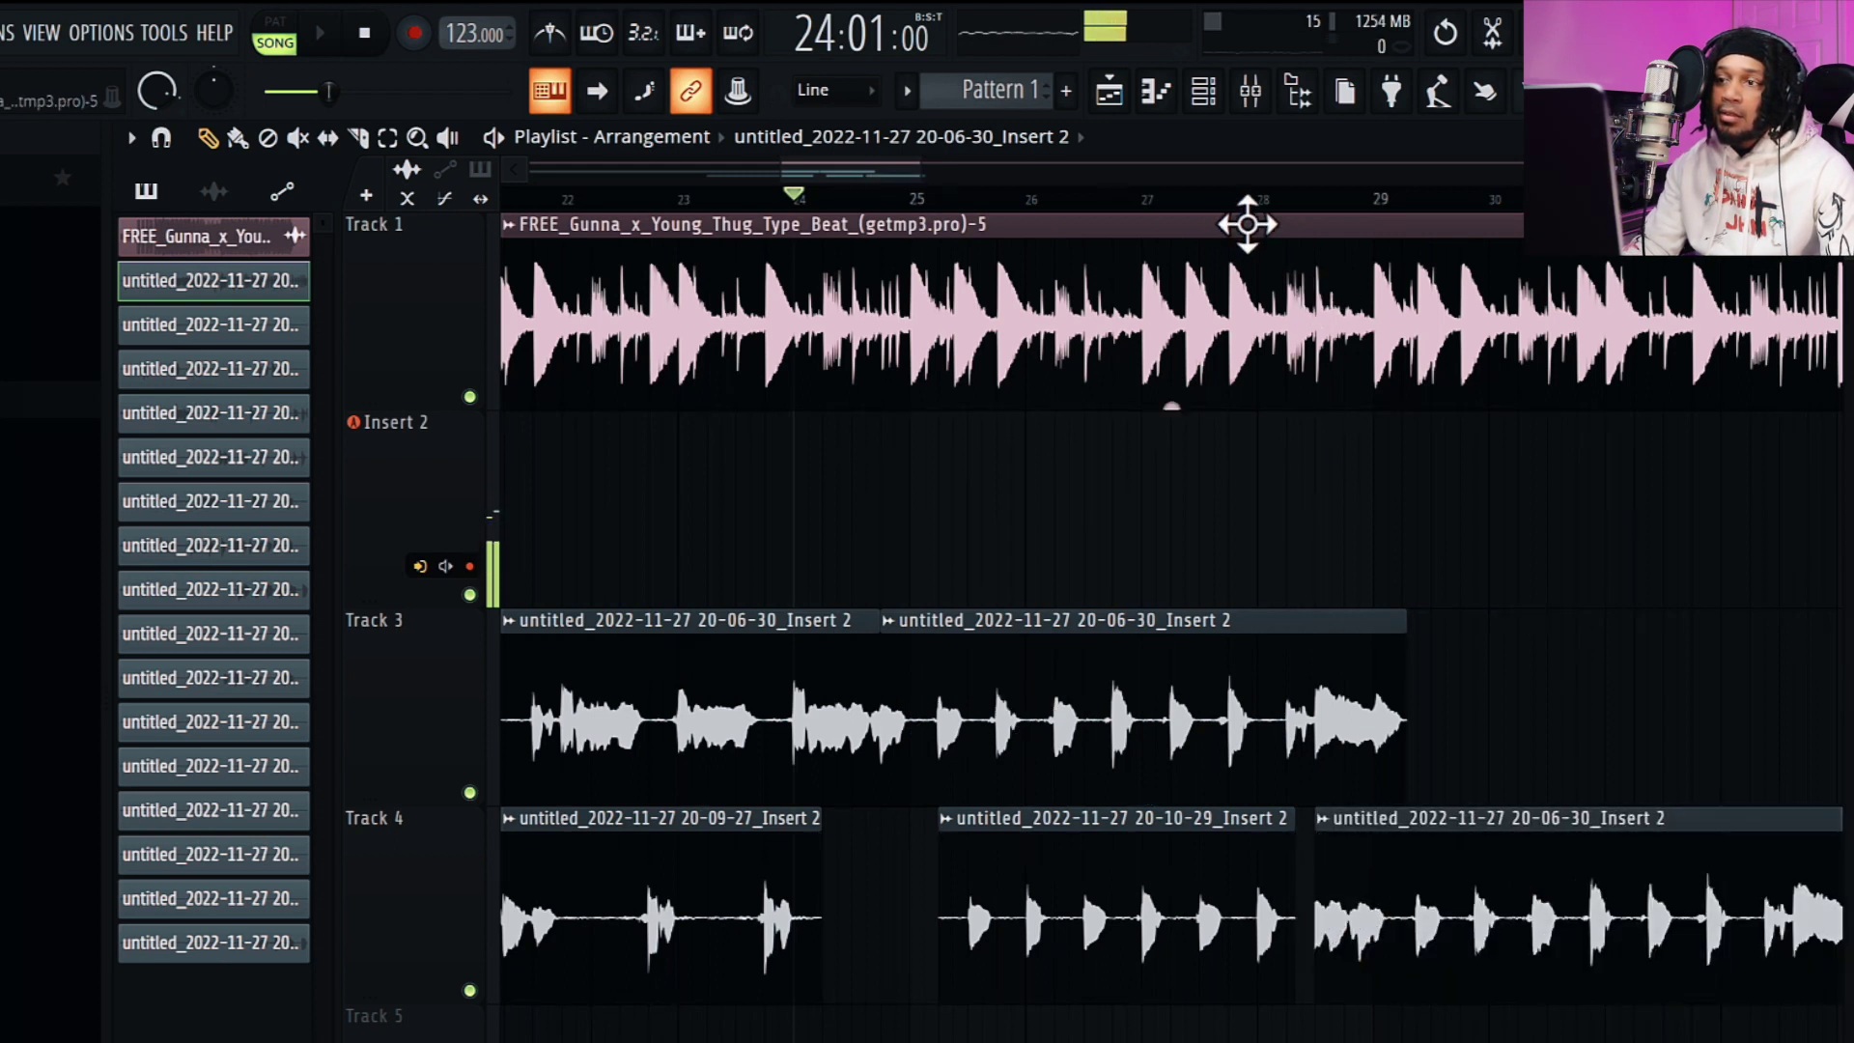
pyautogui.scroll(3, 861, 168)
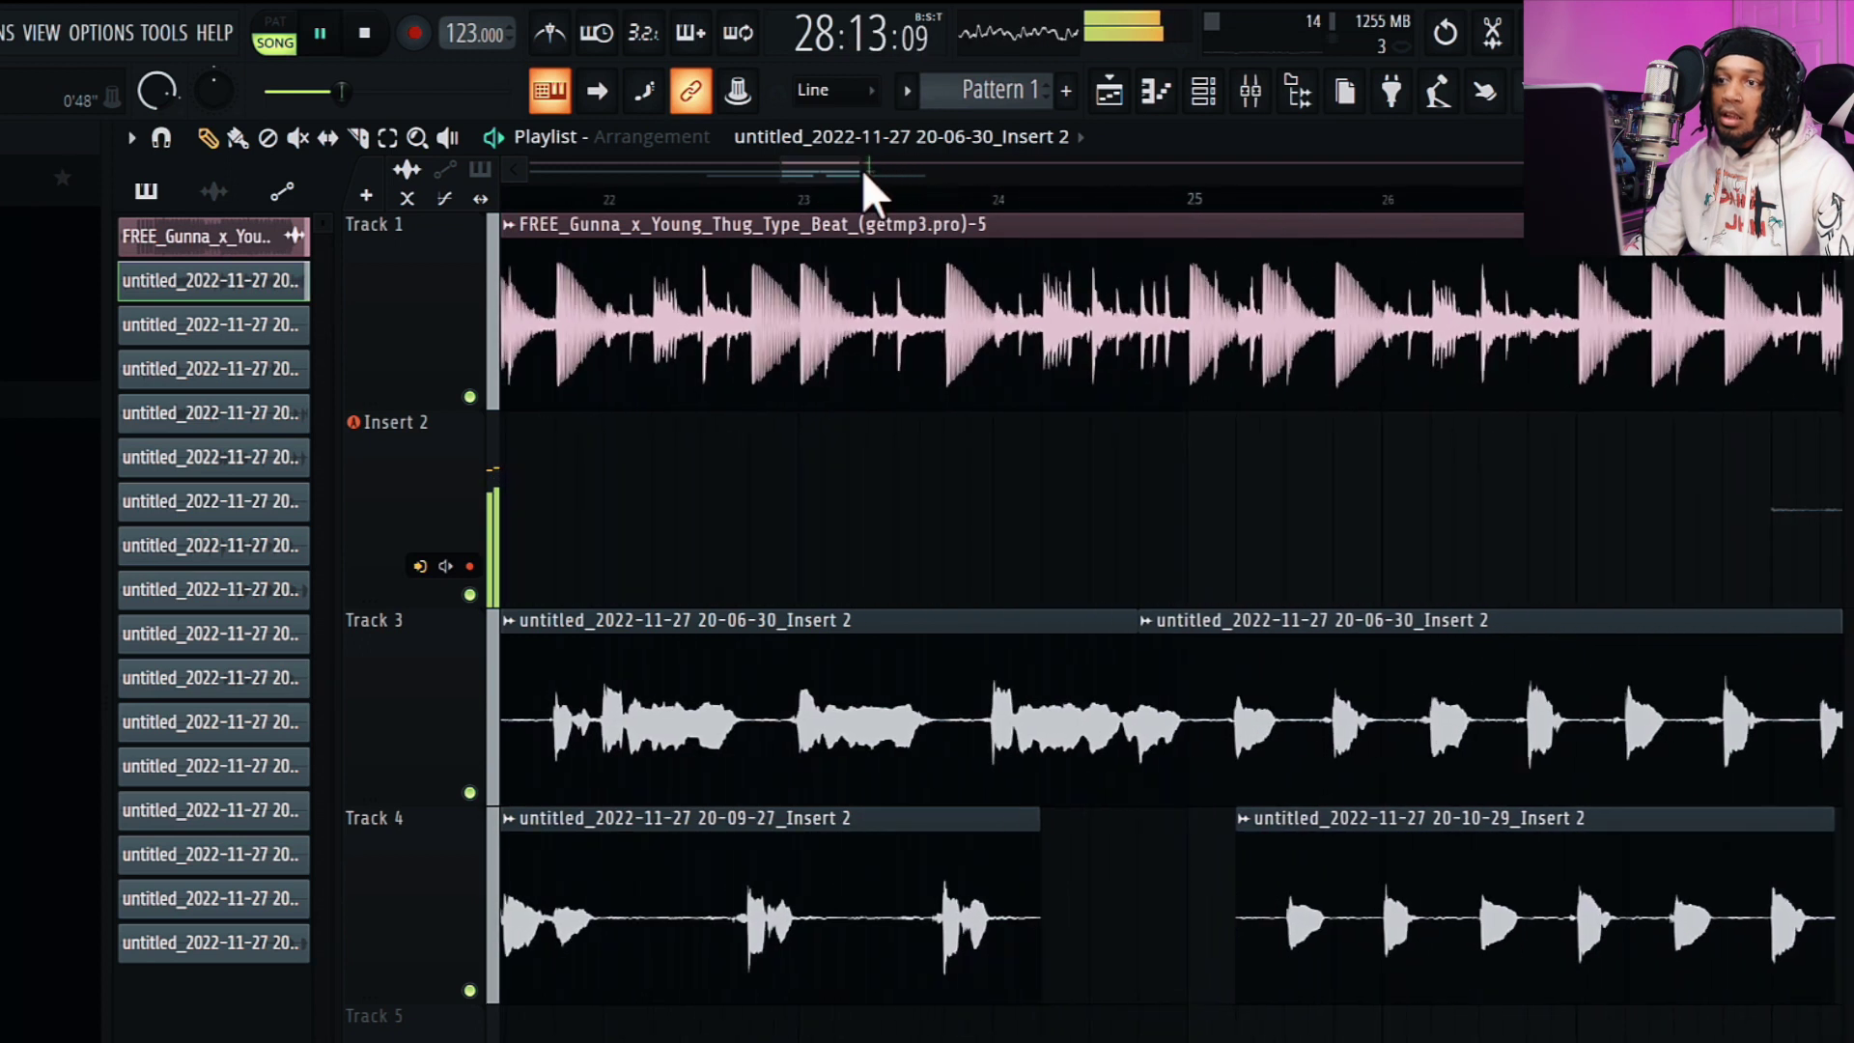
pyautogui.press('space')
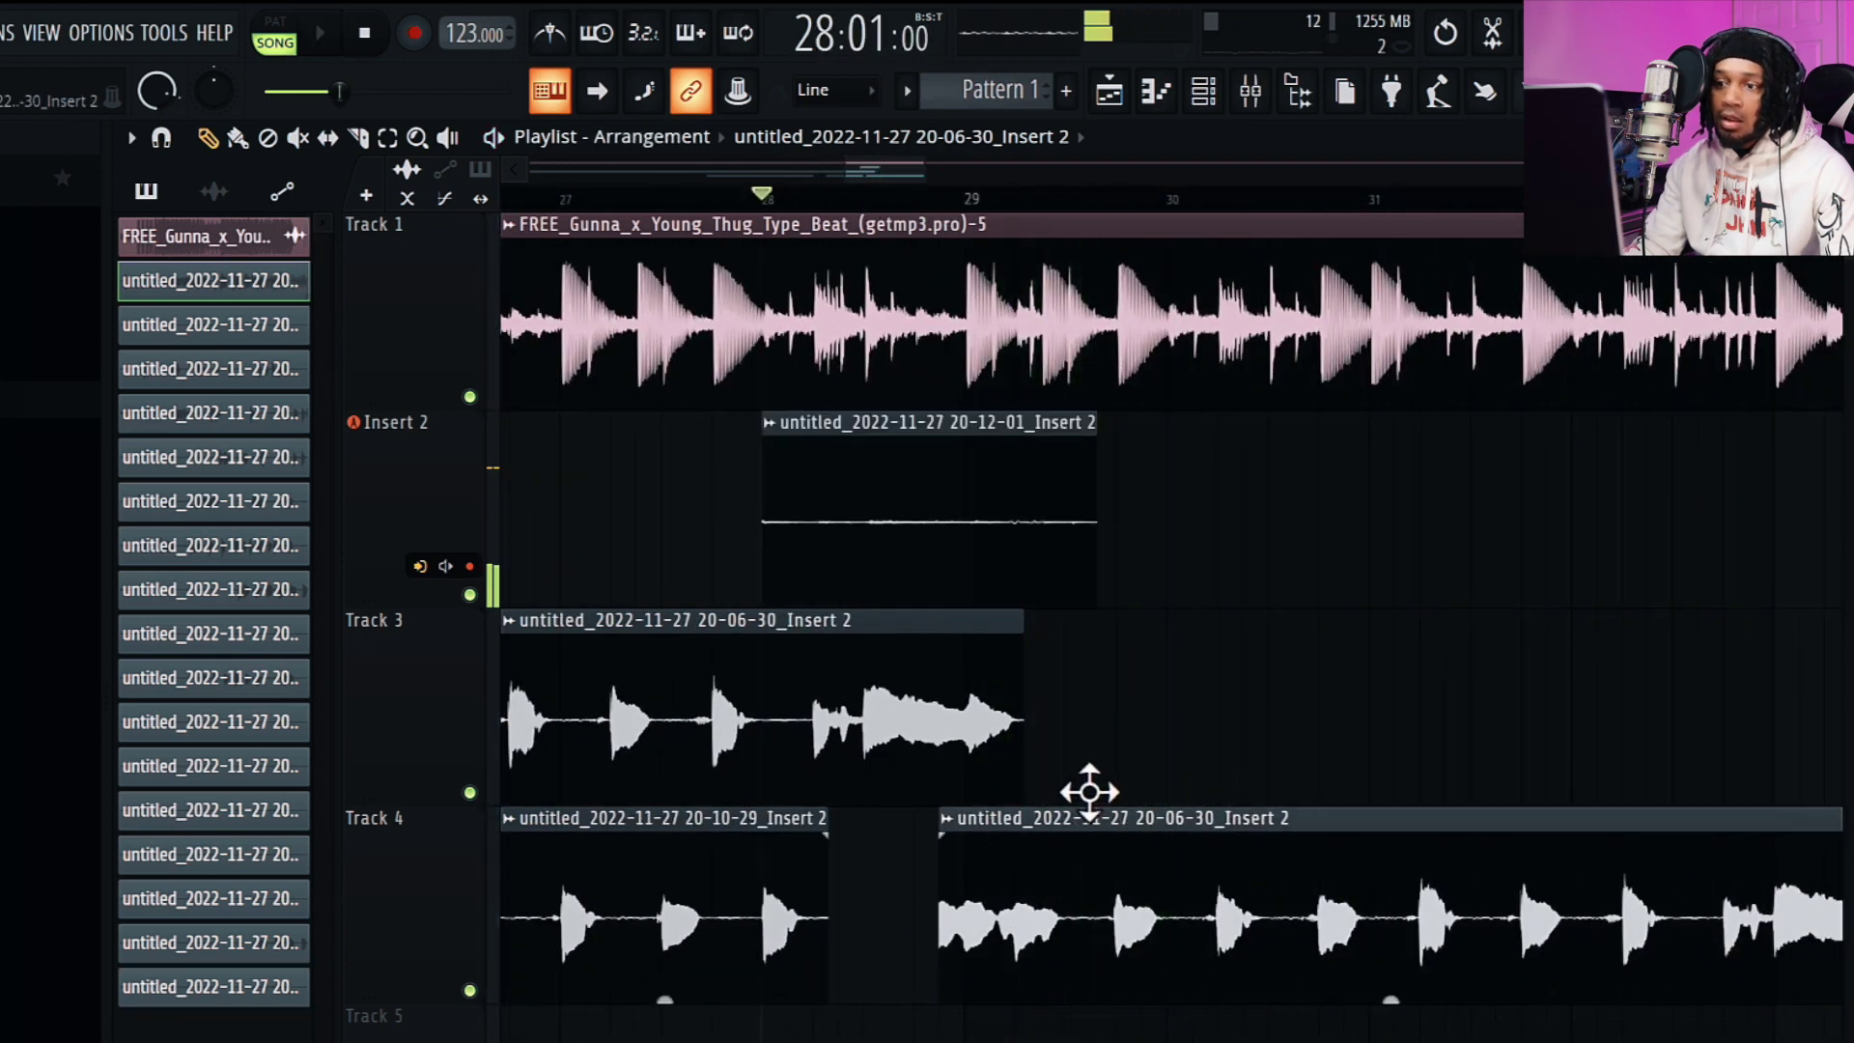
# - Undo the empty take, move the placed vocal clip from Track 4 to Track 5, and play from late in bar 28
pyautogui.hotkey('ctrl', 'z')
pyautogui.moveTo(1147, 634); pyautogui.dragTo(1069, 1030)
pyautogui.click(887, 192)
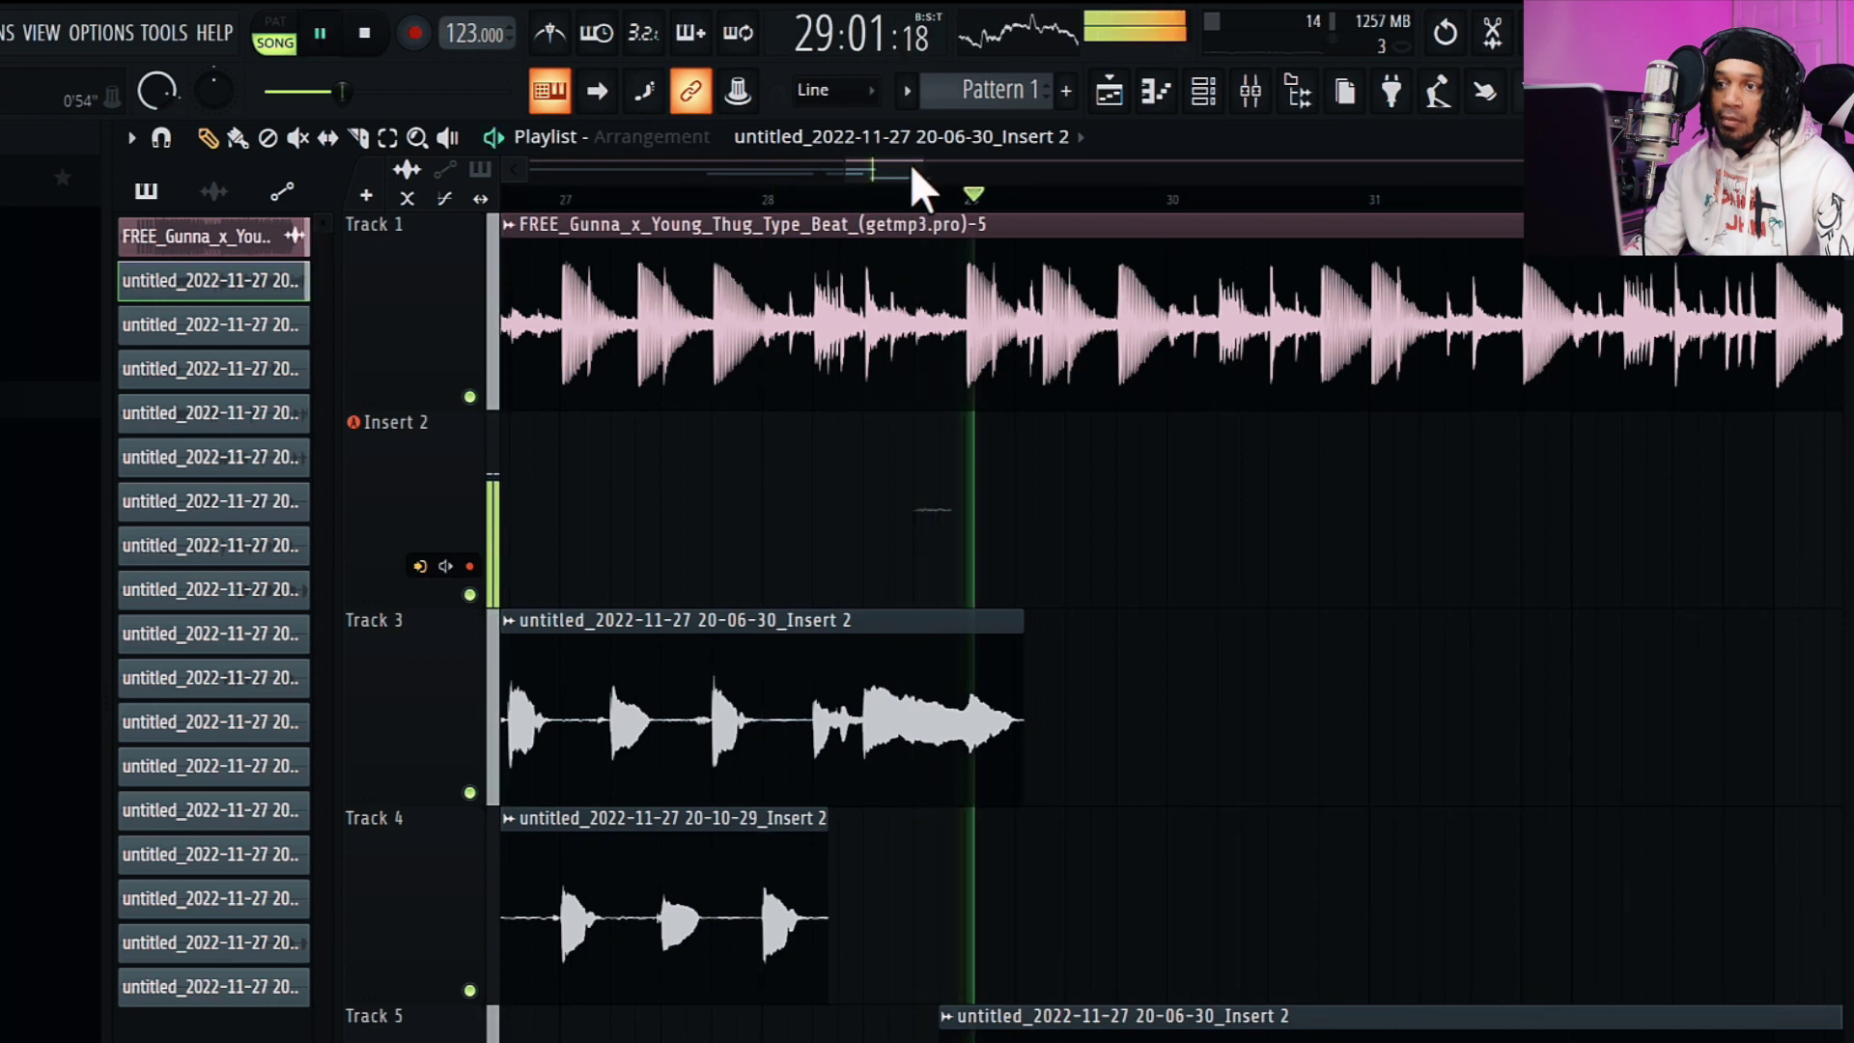
pyautogui.moveTo(915, 169); pyautogui.dragTo(889, 169)
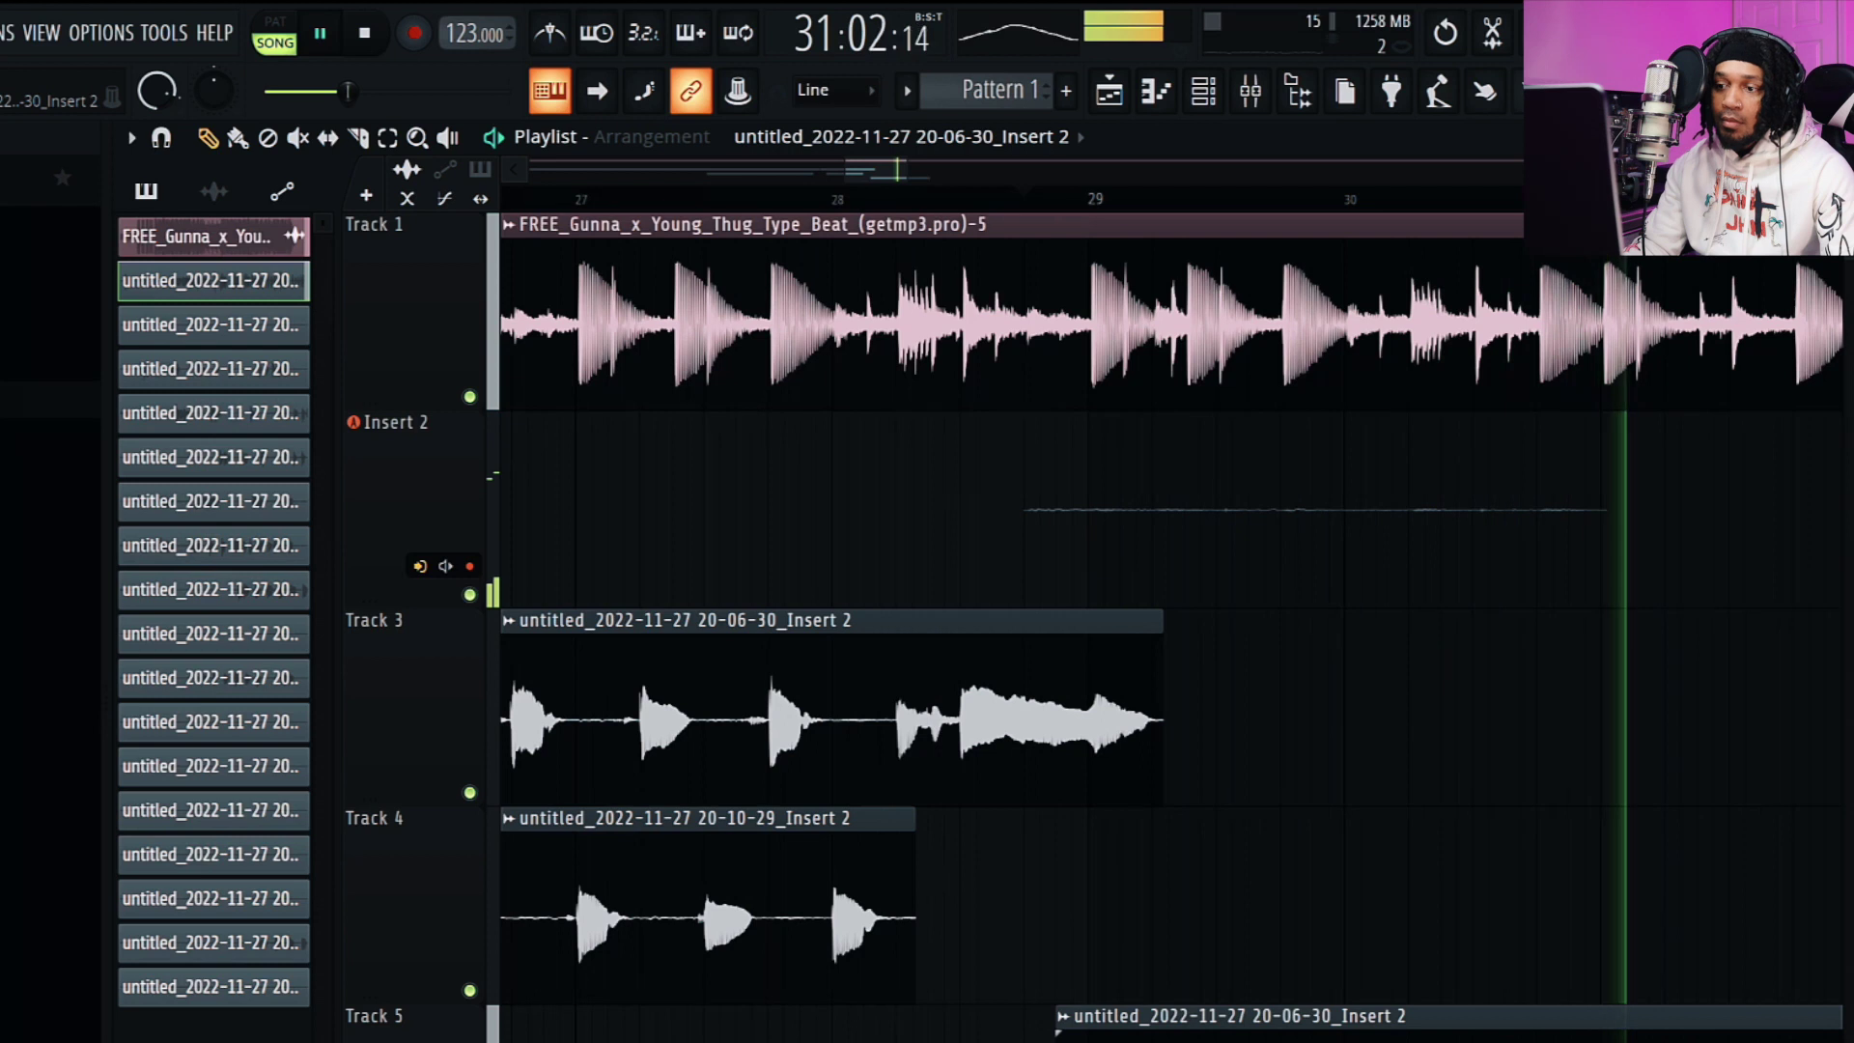
# - Shift the placed vocal clip to start at about bar 29 and check its timing by playing from just before it
pyautogui.click(1082, 193)
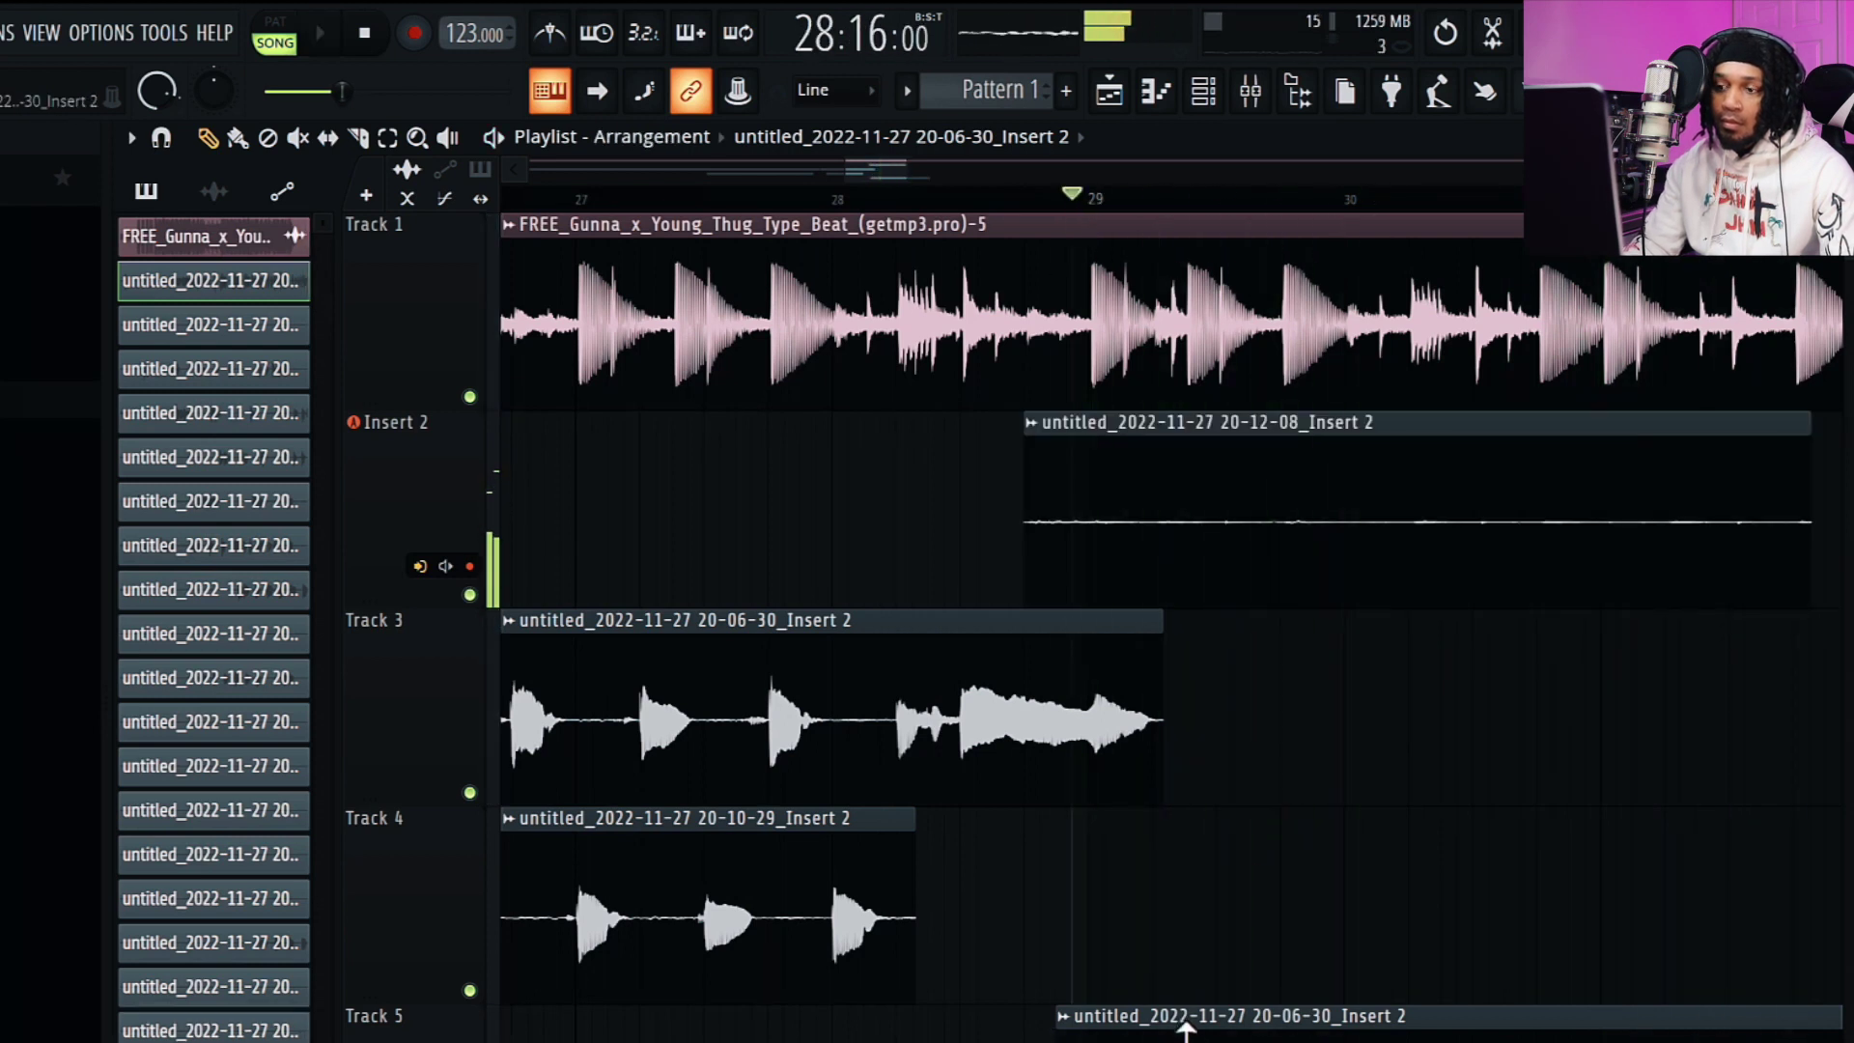
pyautogui.press('space')
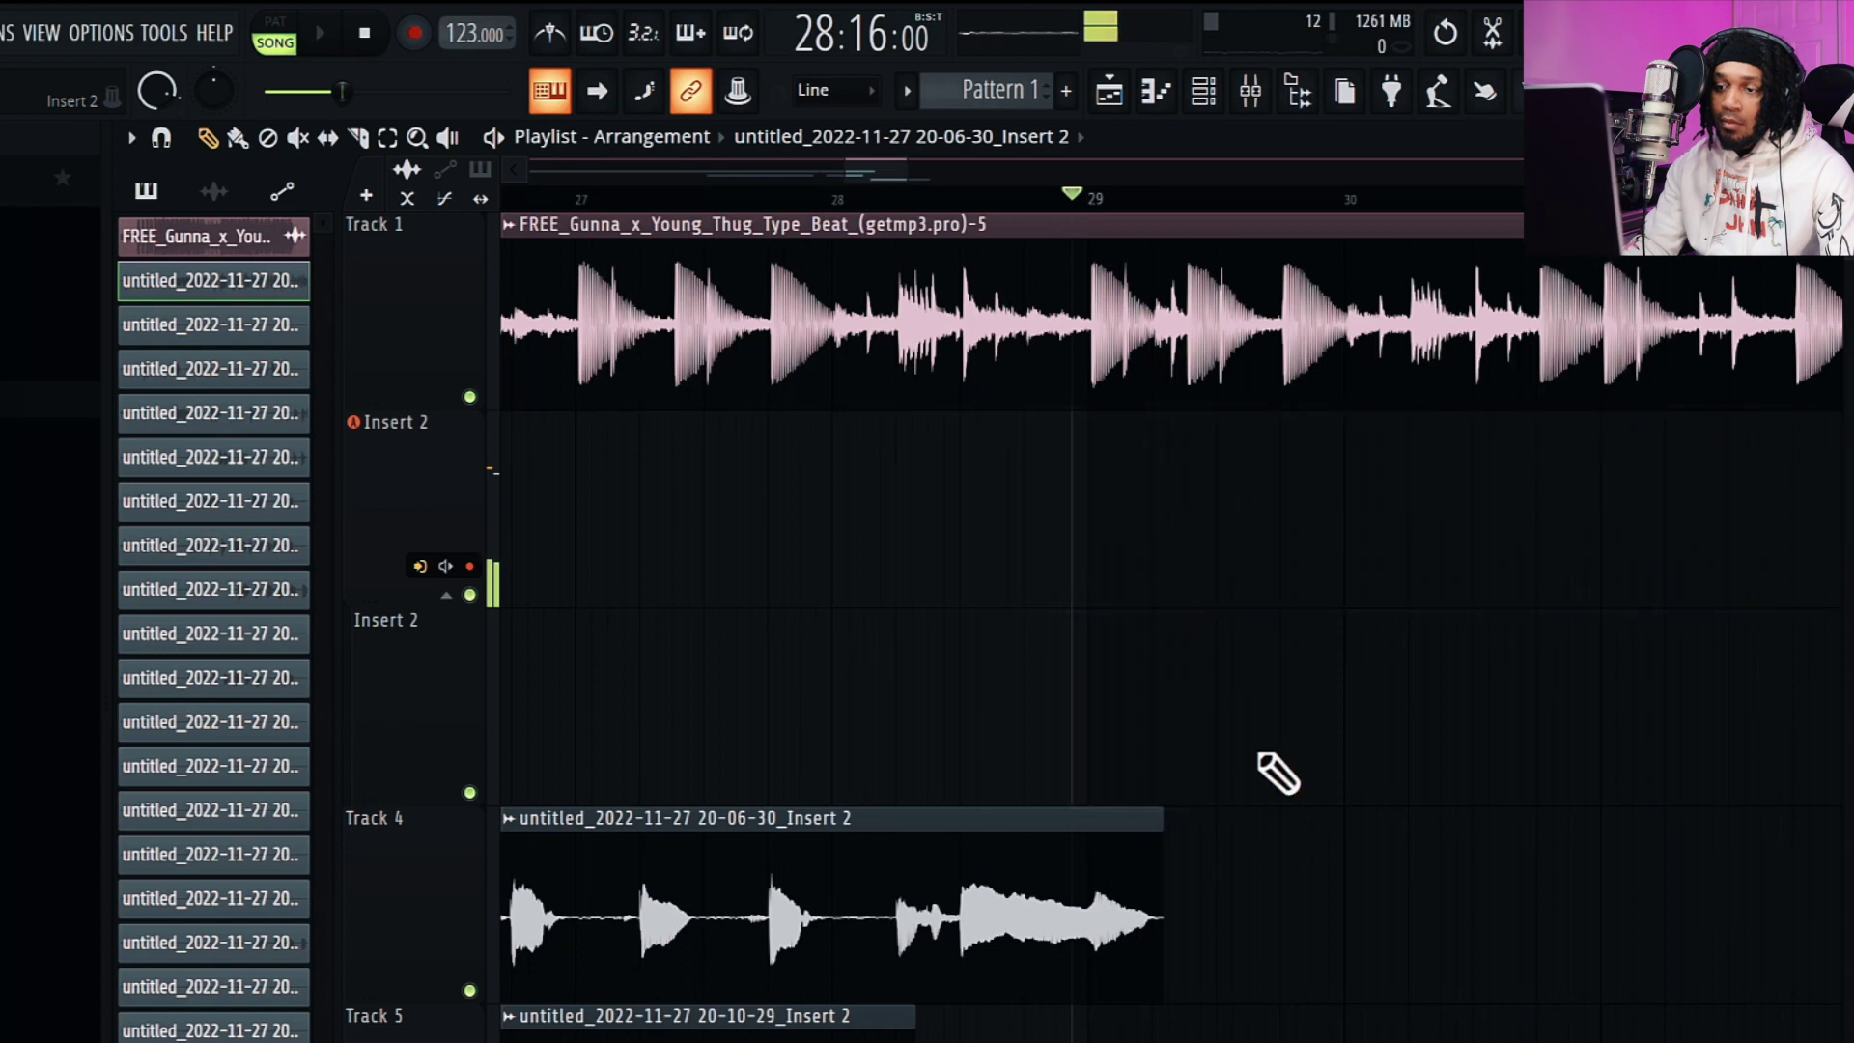
pyautogui.scroll(-7, 1294, 733)
pyautogui.scroll(3, 1303, 734)
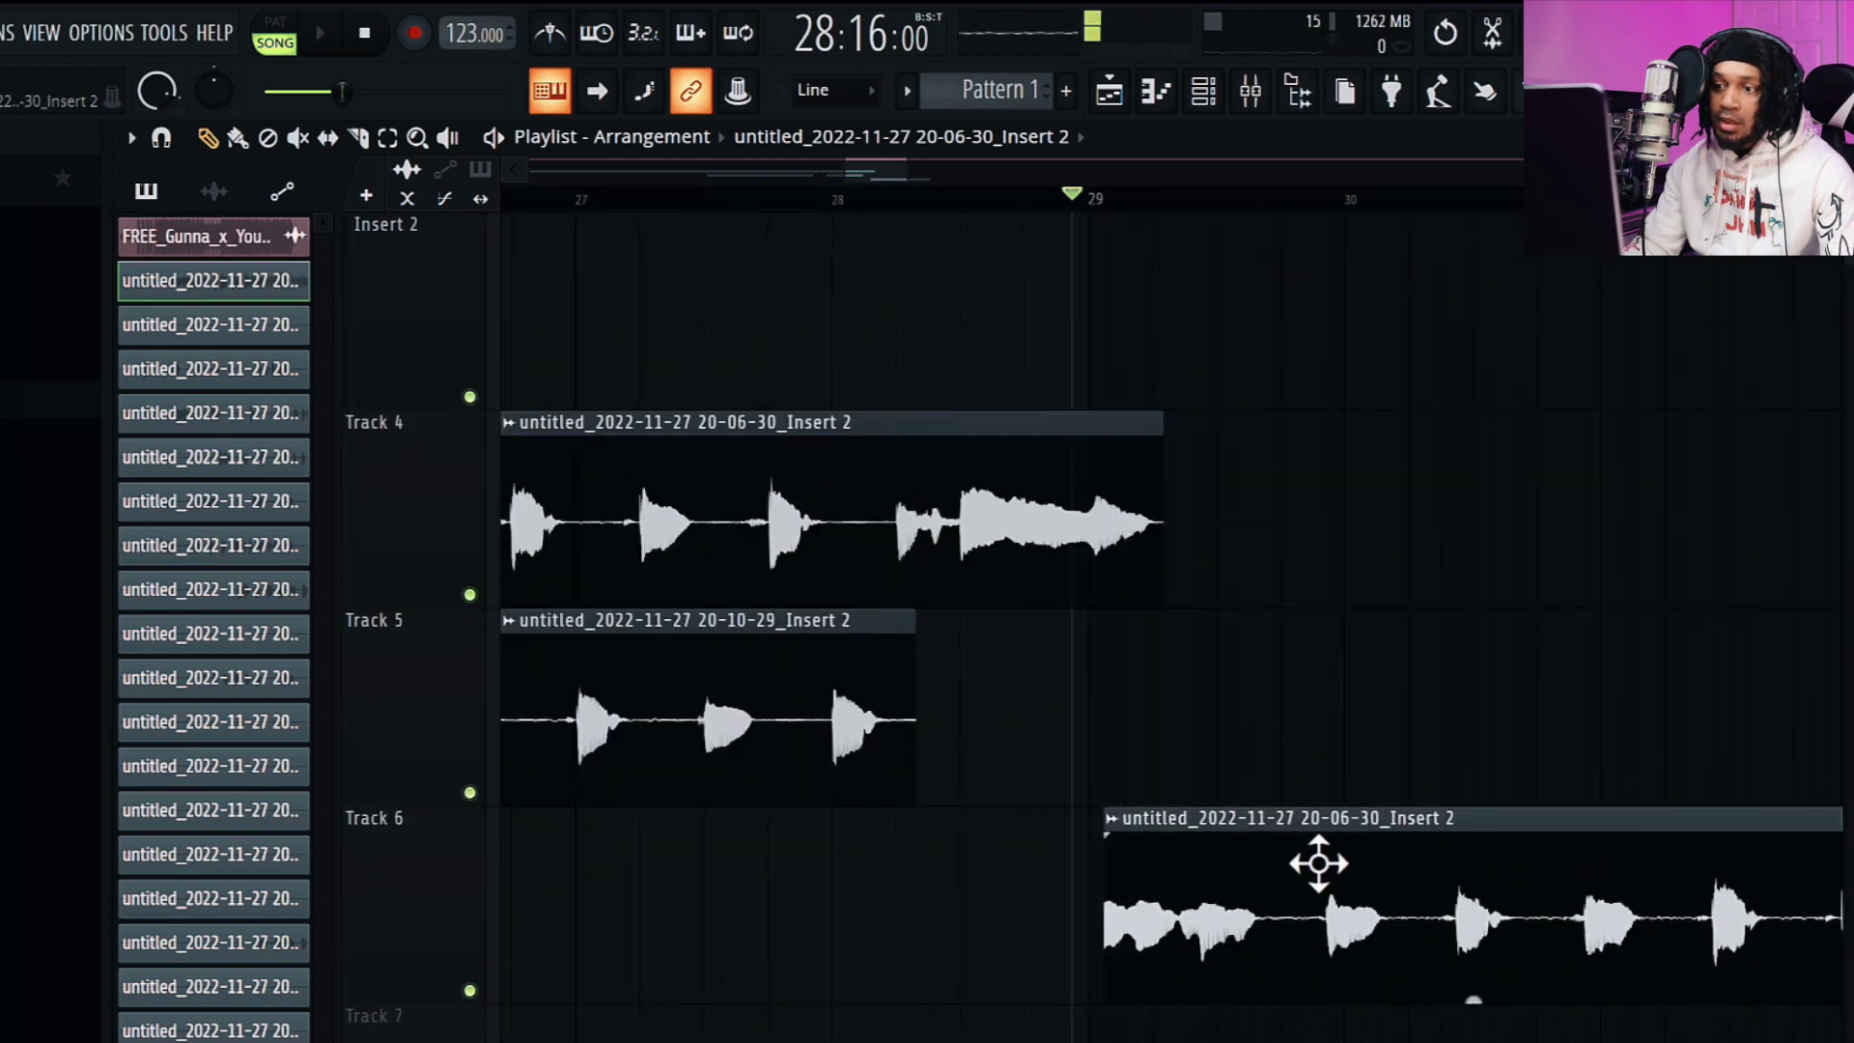
pyautogui.click(1110, 198)
pyautogui.press('space')
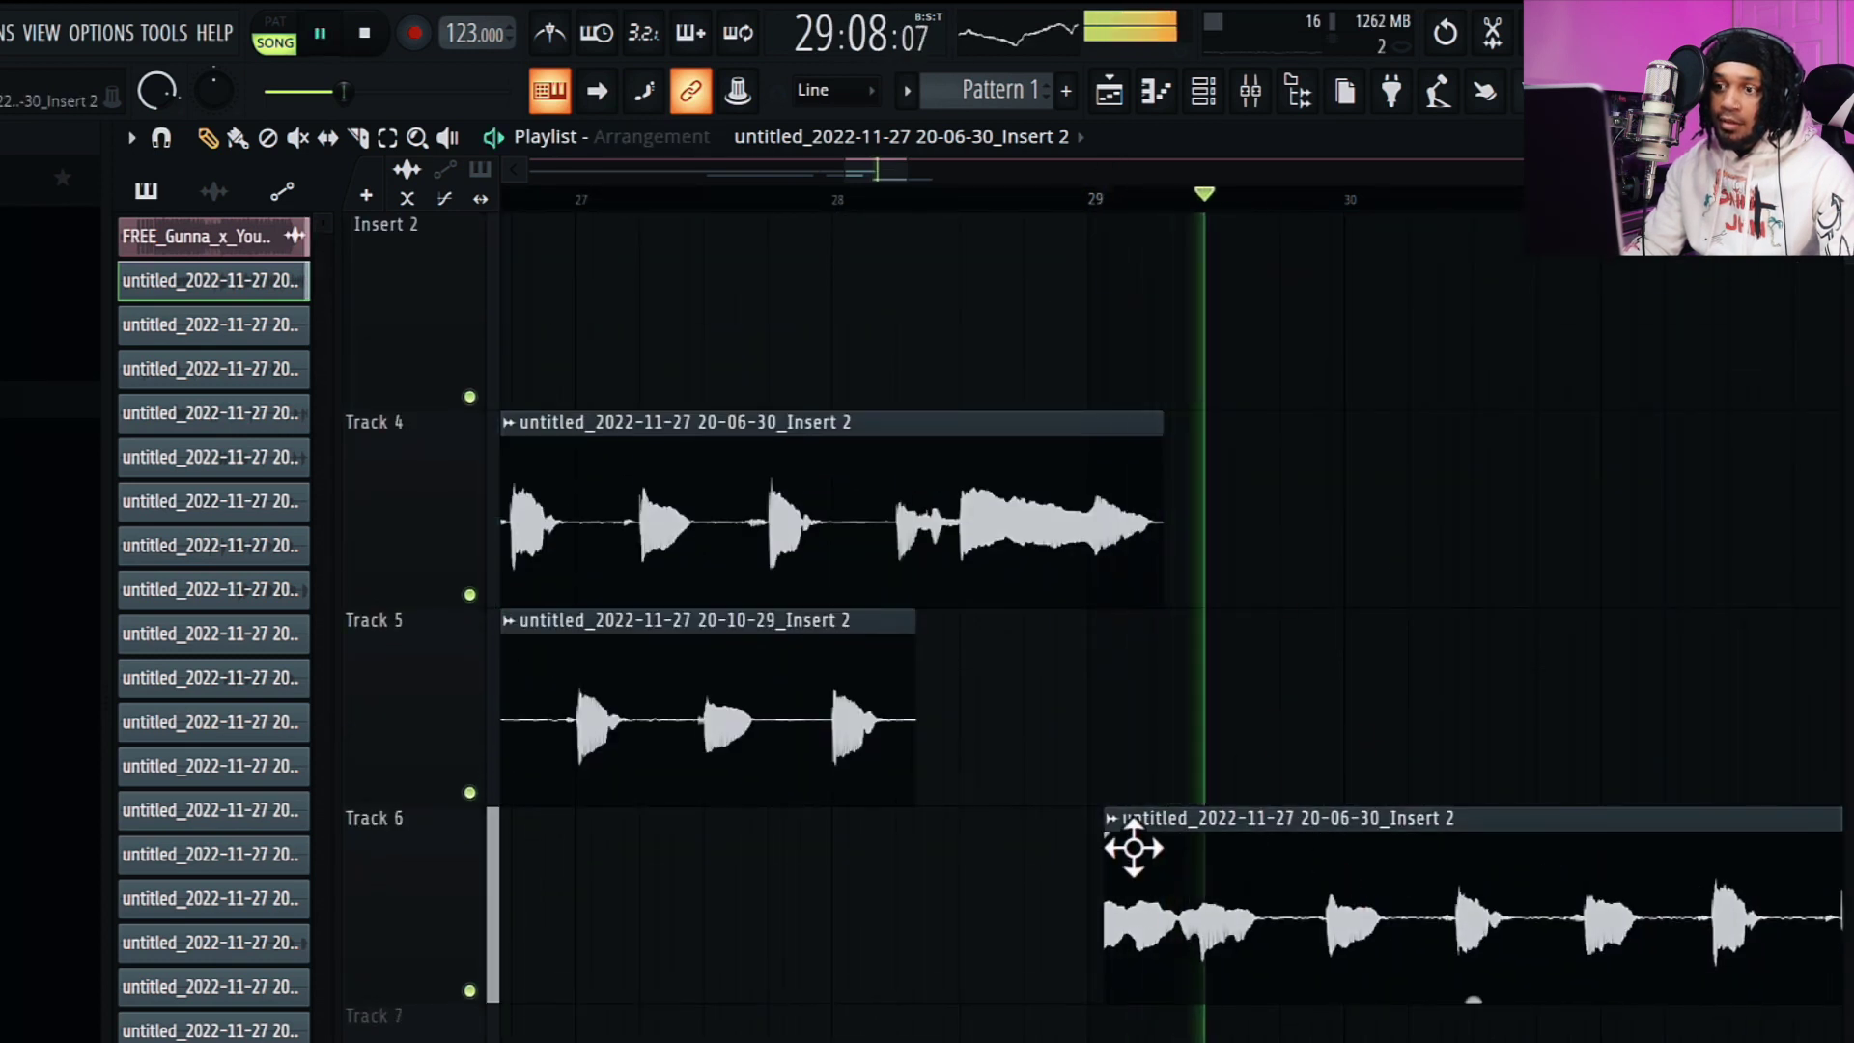
pyautogui.press('space')
pyautogui.moveTo(1225, 911); pyautogui.dragTo(1212, 917)
pyautogui.press('space')
pyautogui.scroll(-1, 1207, 927)
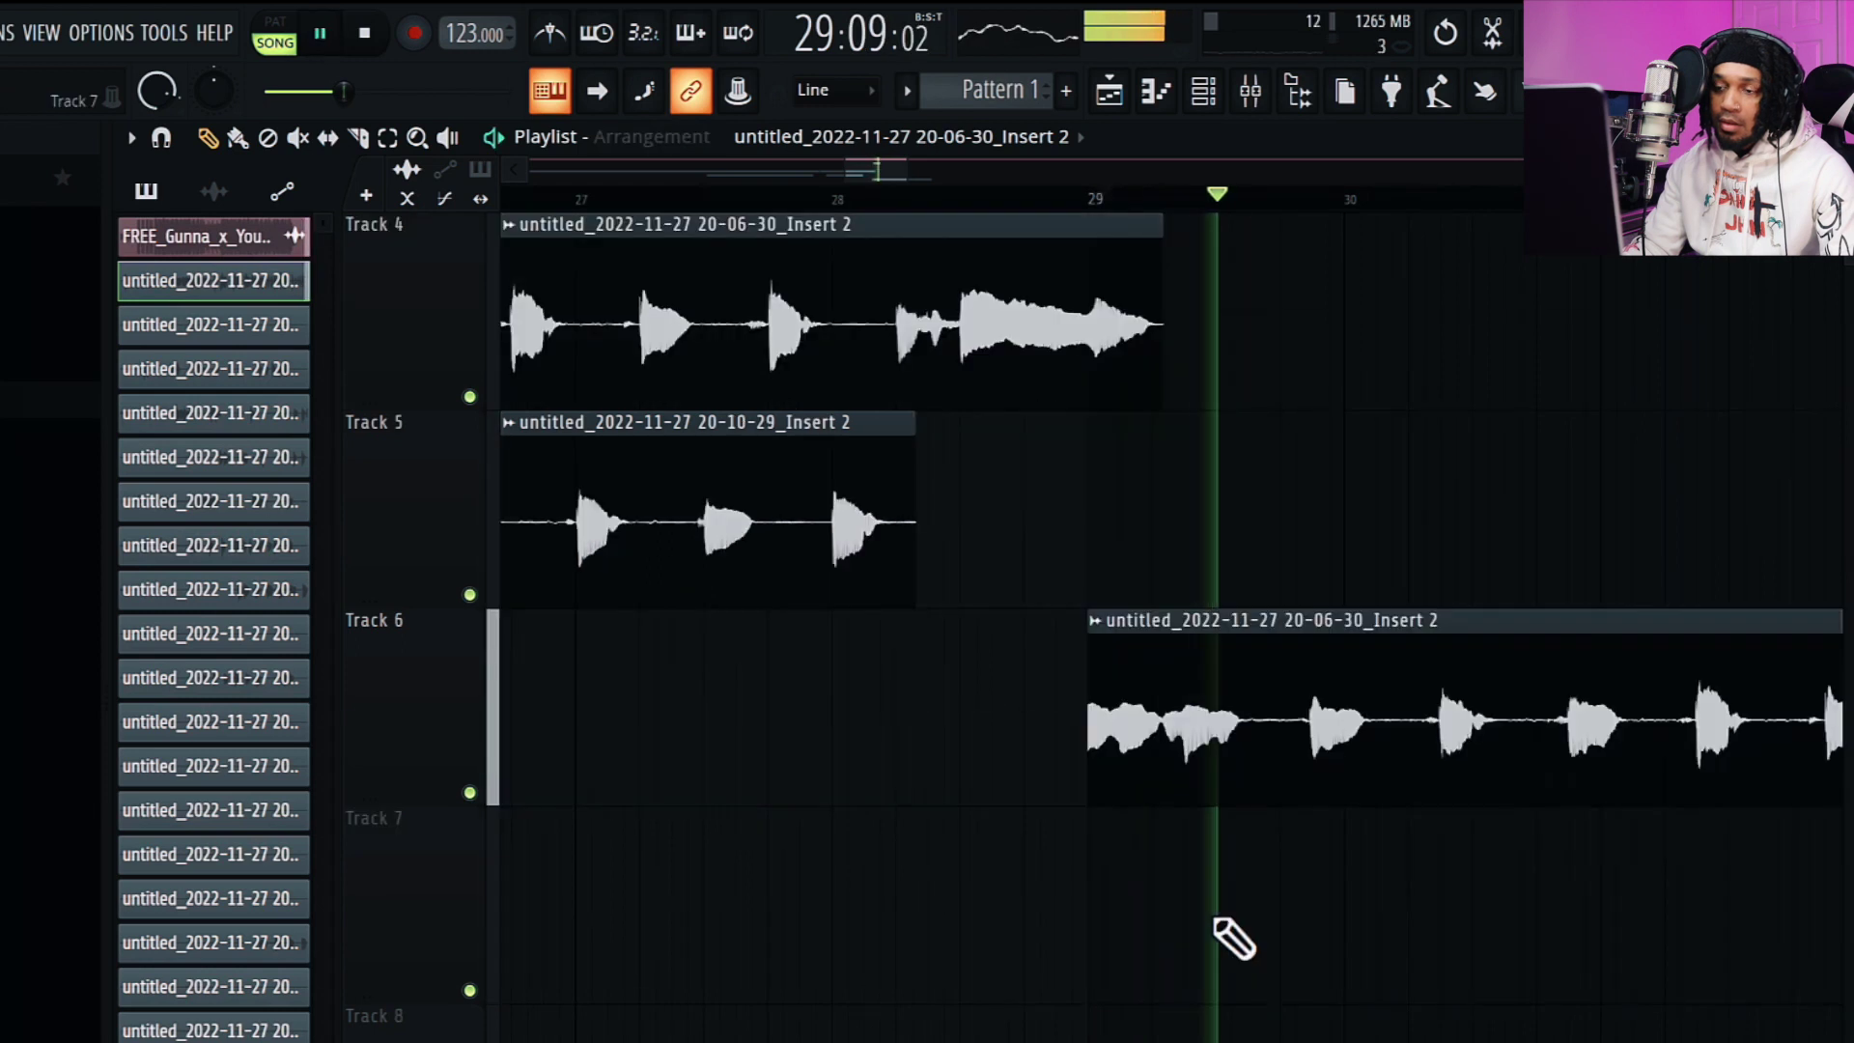
pyautogui.scroll(-2, 1169, 396)
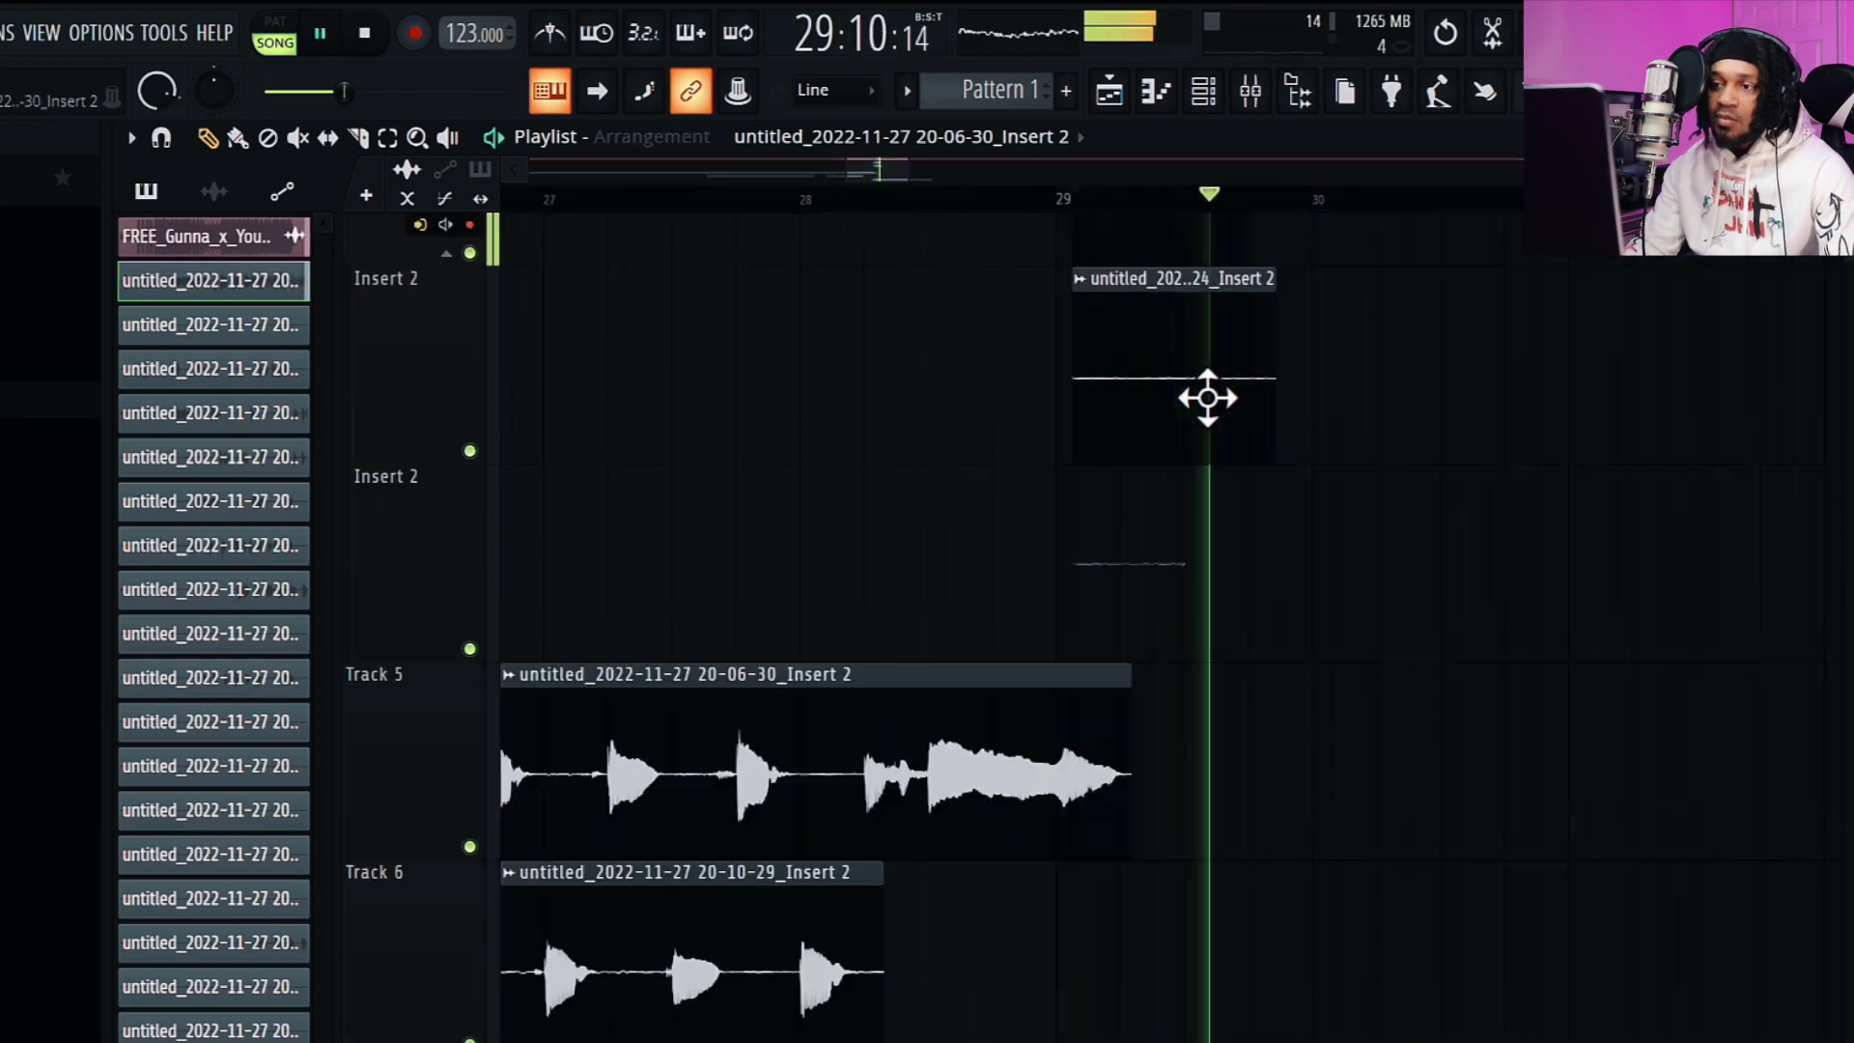
# - Stop playback and delete the two empty takes from the Insert 2 tracks
pyautogui.press('space')
pyautogui.scroll(5, 1105, 522)
pyautogui.rightClick(1106, 521)
pyautogui.rightClick(1205, 783)
pyautogui.scroll(-10, 1294, 773)
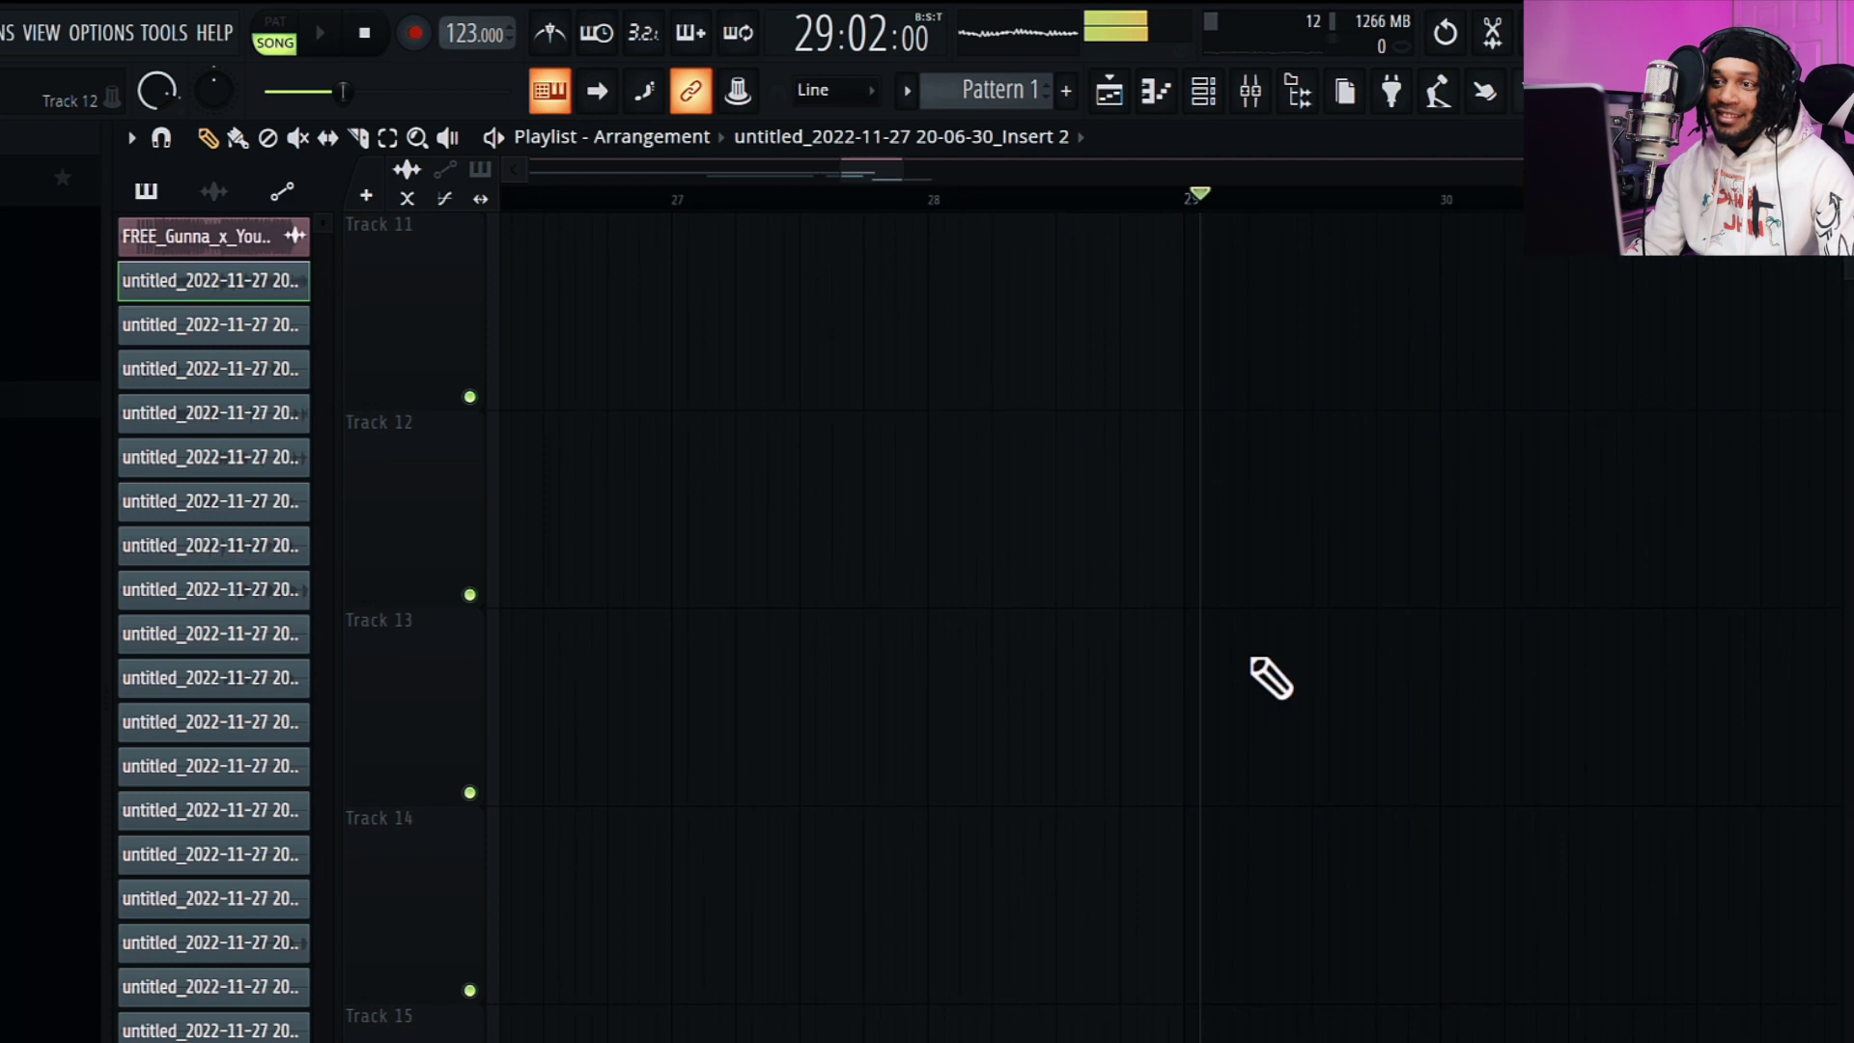
# - Trim the first sound off the start of the Track 7 clip, start it just after bar 29, and play it
pyautogui.scroll(8, 1345, 629)
pyautogui.moveTo(724, 869); pyautogui.dragTo(1243, 565)
pyautogui.moveTo(1023, 549); pyautogui.dragTo(1083, 555)
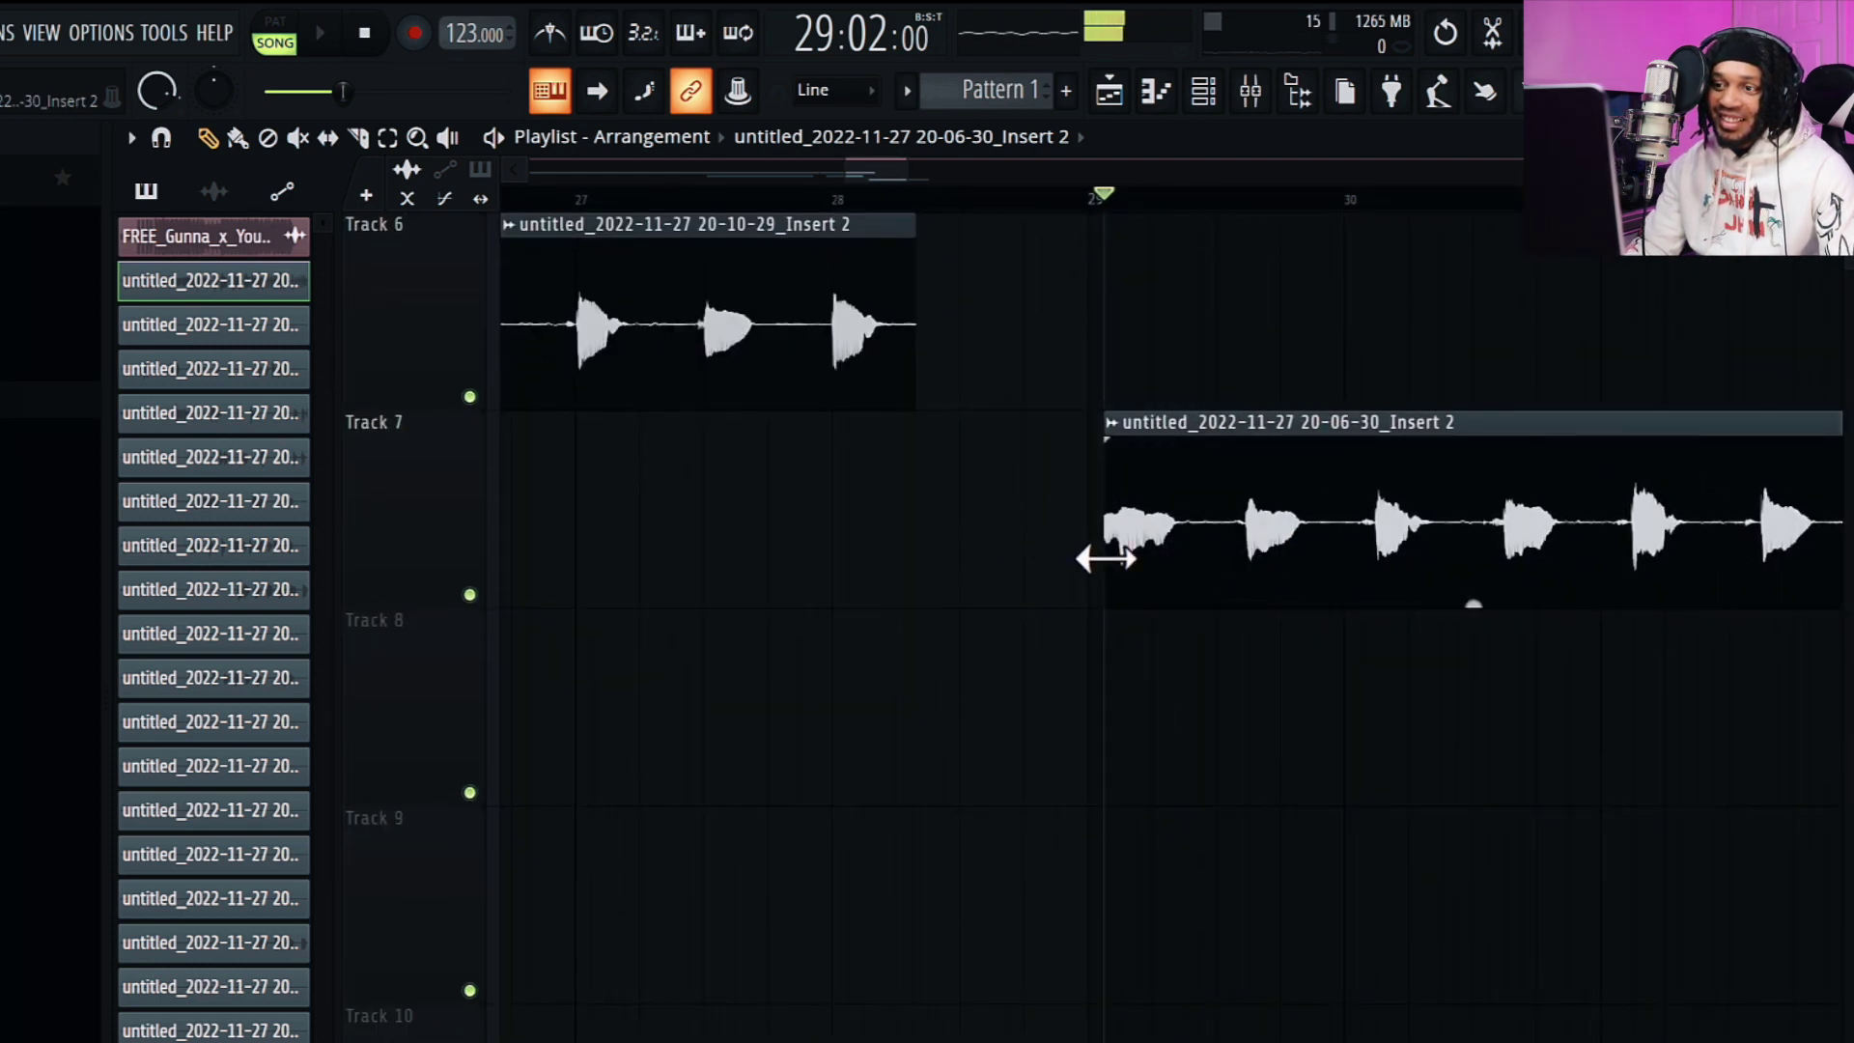
pyautogui.click(1041, 205)
pyautogui.press('space')
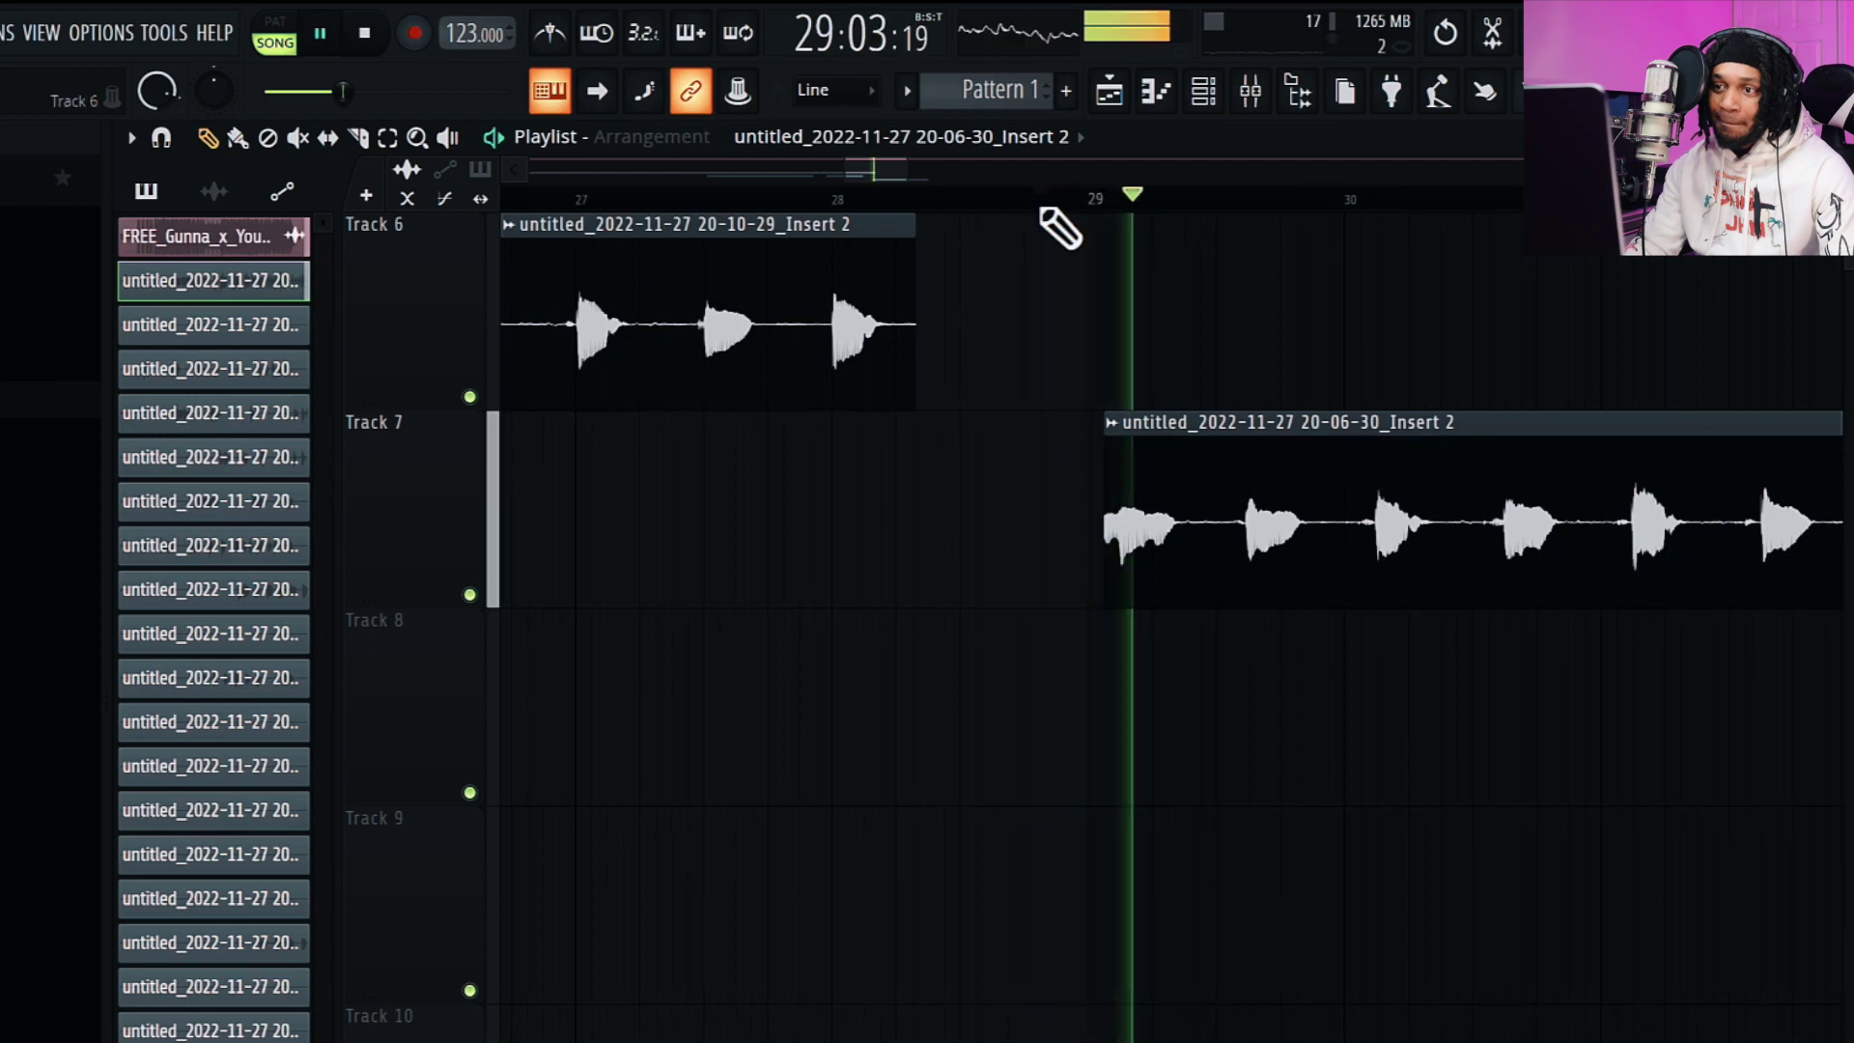
# - Nudge the Track 7 clip slightly earlier to about bar 29 and play from late in bar 28 to check it
pyautogui.press('space')
pyautogui.moveTo(1236, 531); pyautogui.dragTo(1222, 531)
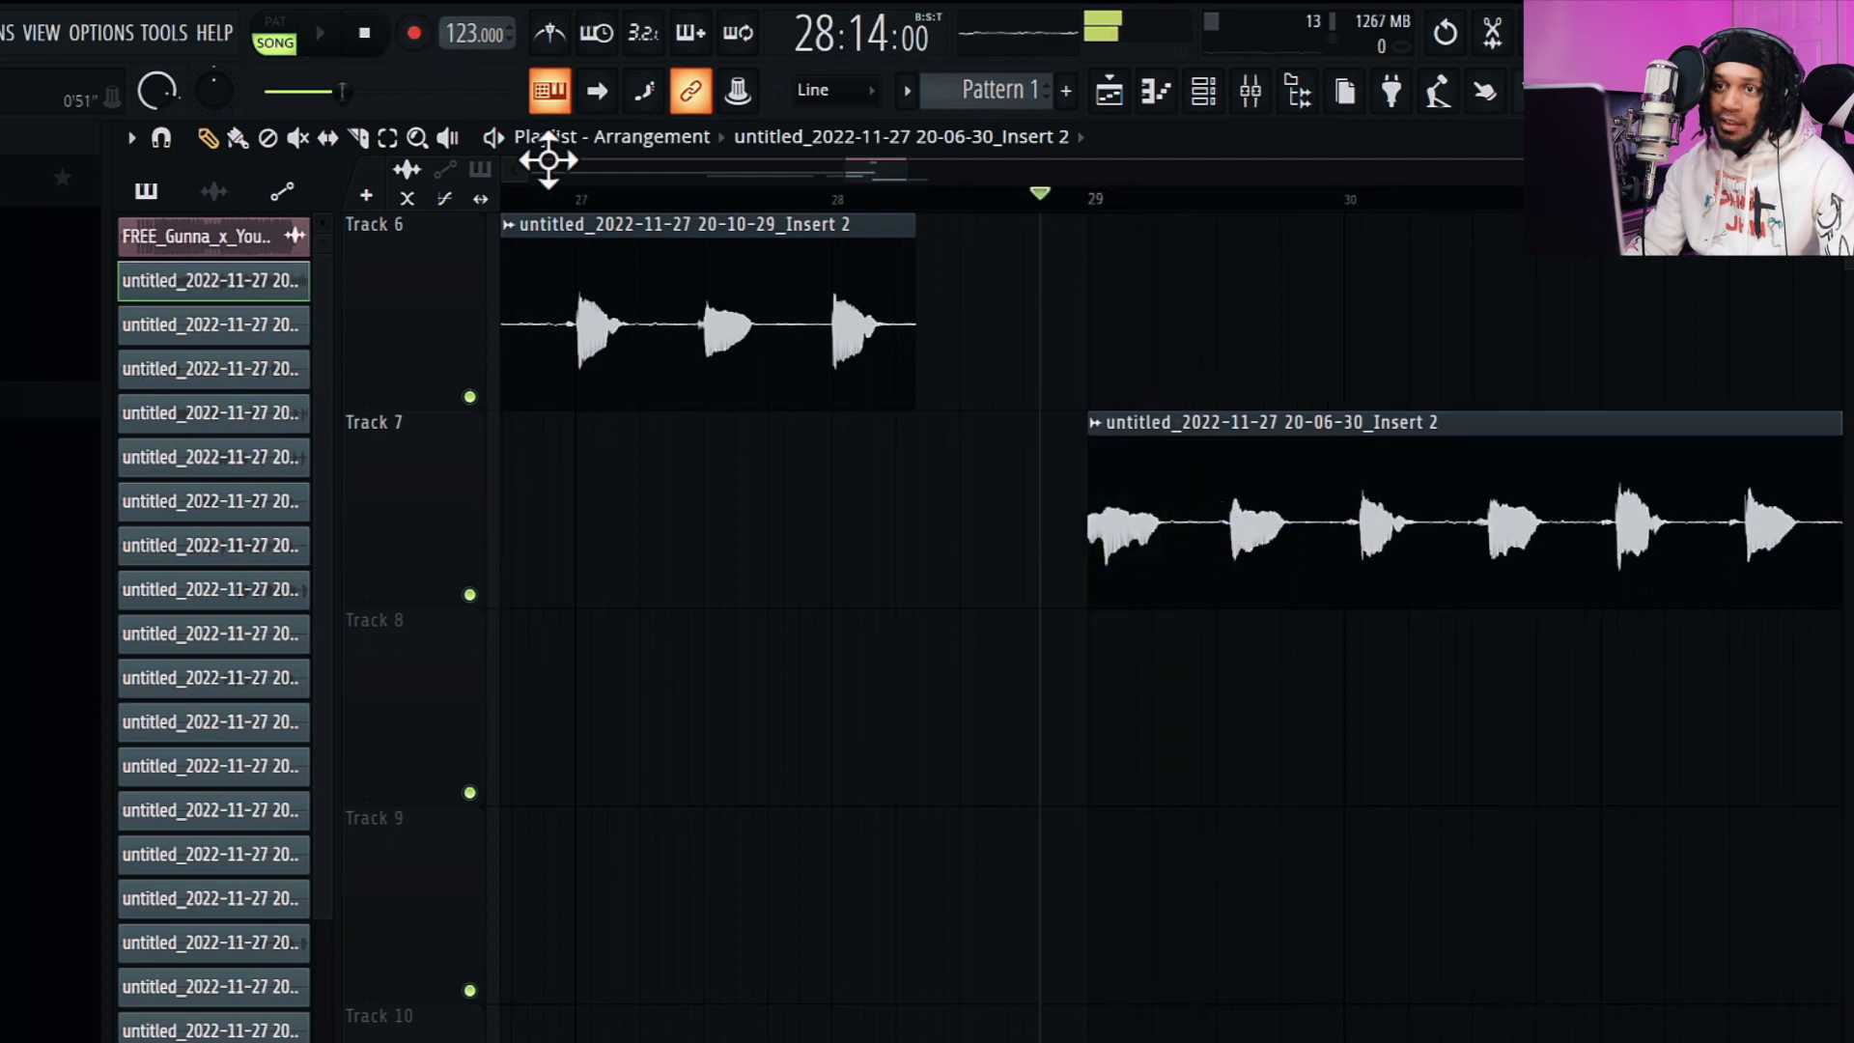
pyautogui.scroll(3, 1409, 425)
pyautogui.scroll(-2, 1429, 463)
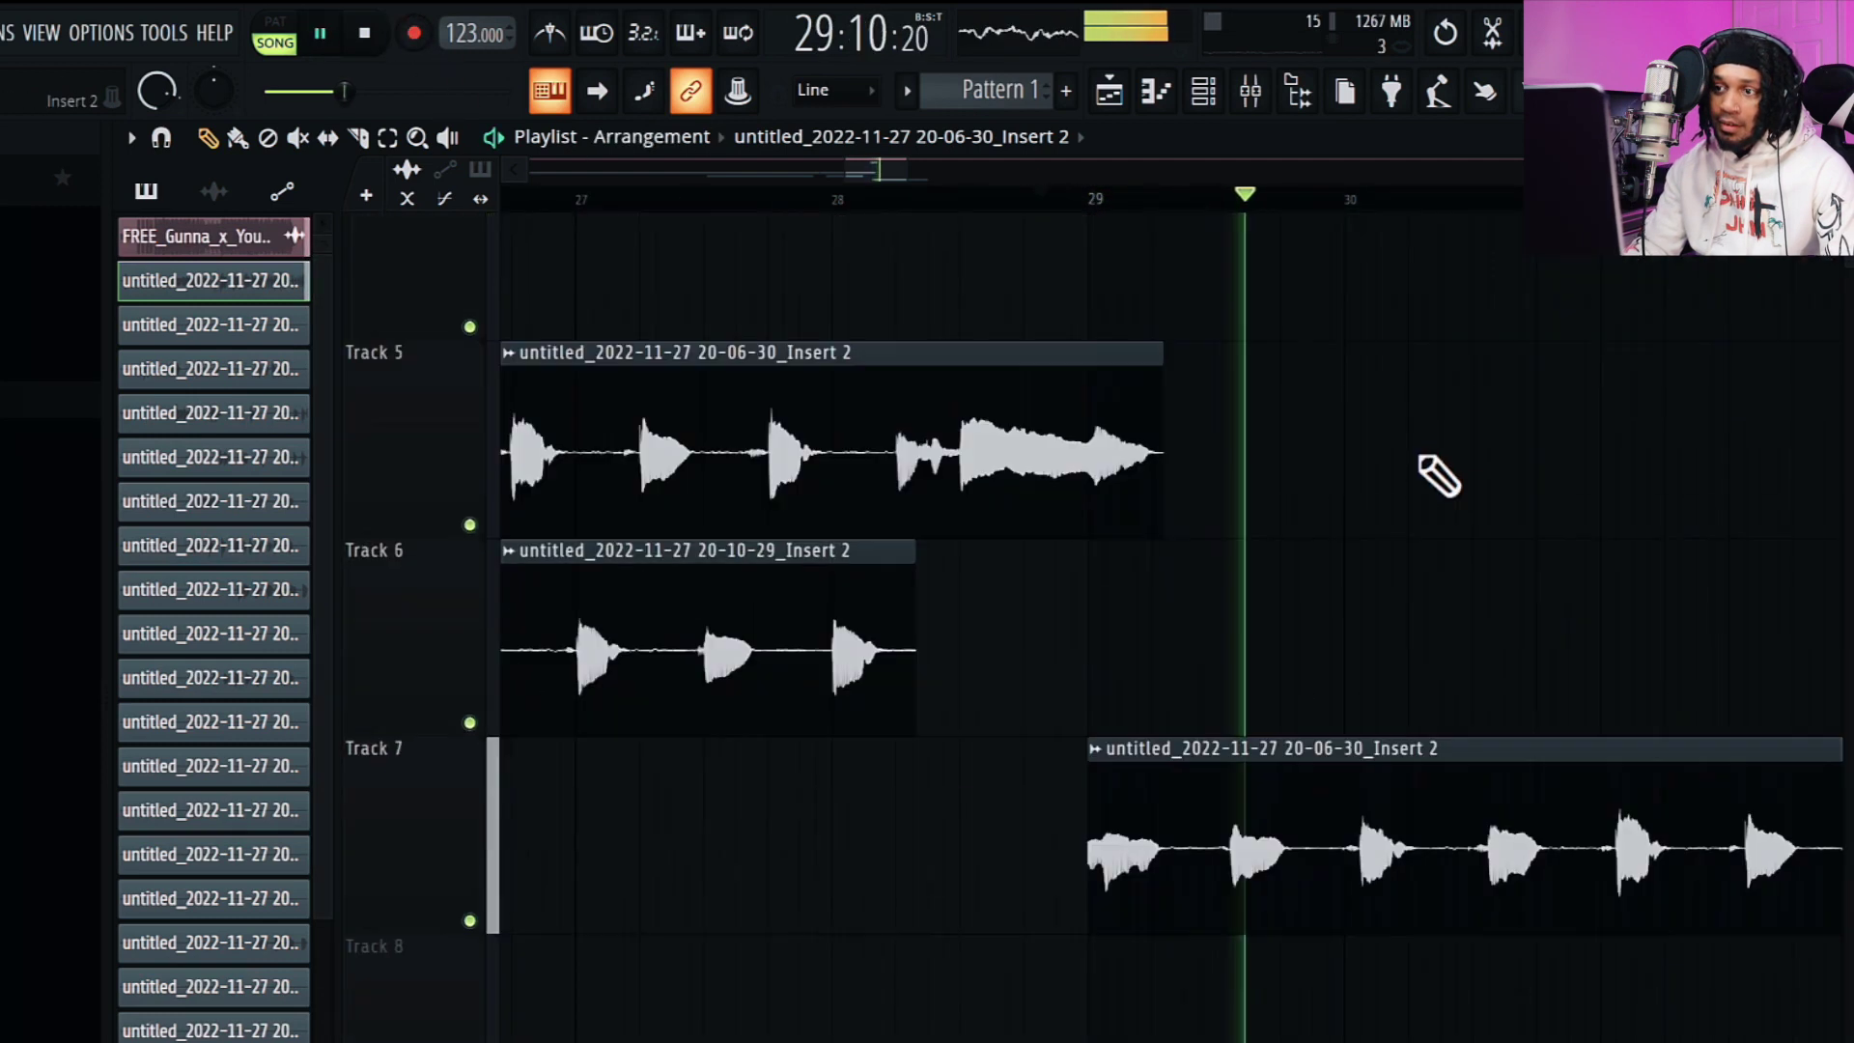
pyautogui.press('space')
# - Examine the Track 7 clip's channel settings alongside the mixer, select mixer insert 4, and close both windows
pyautogui.doubleClick(1226, 702)
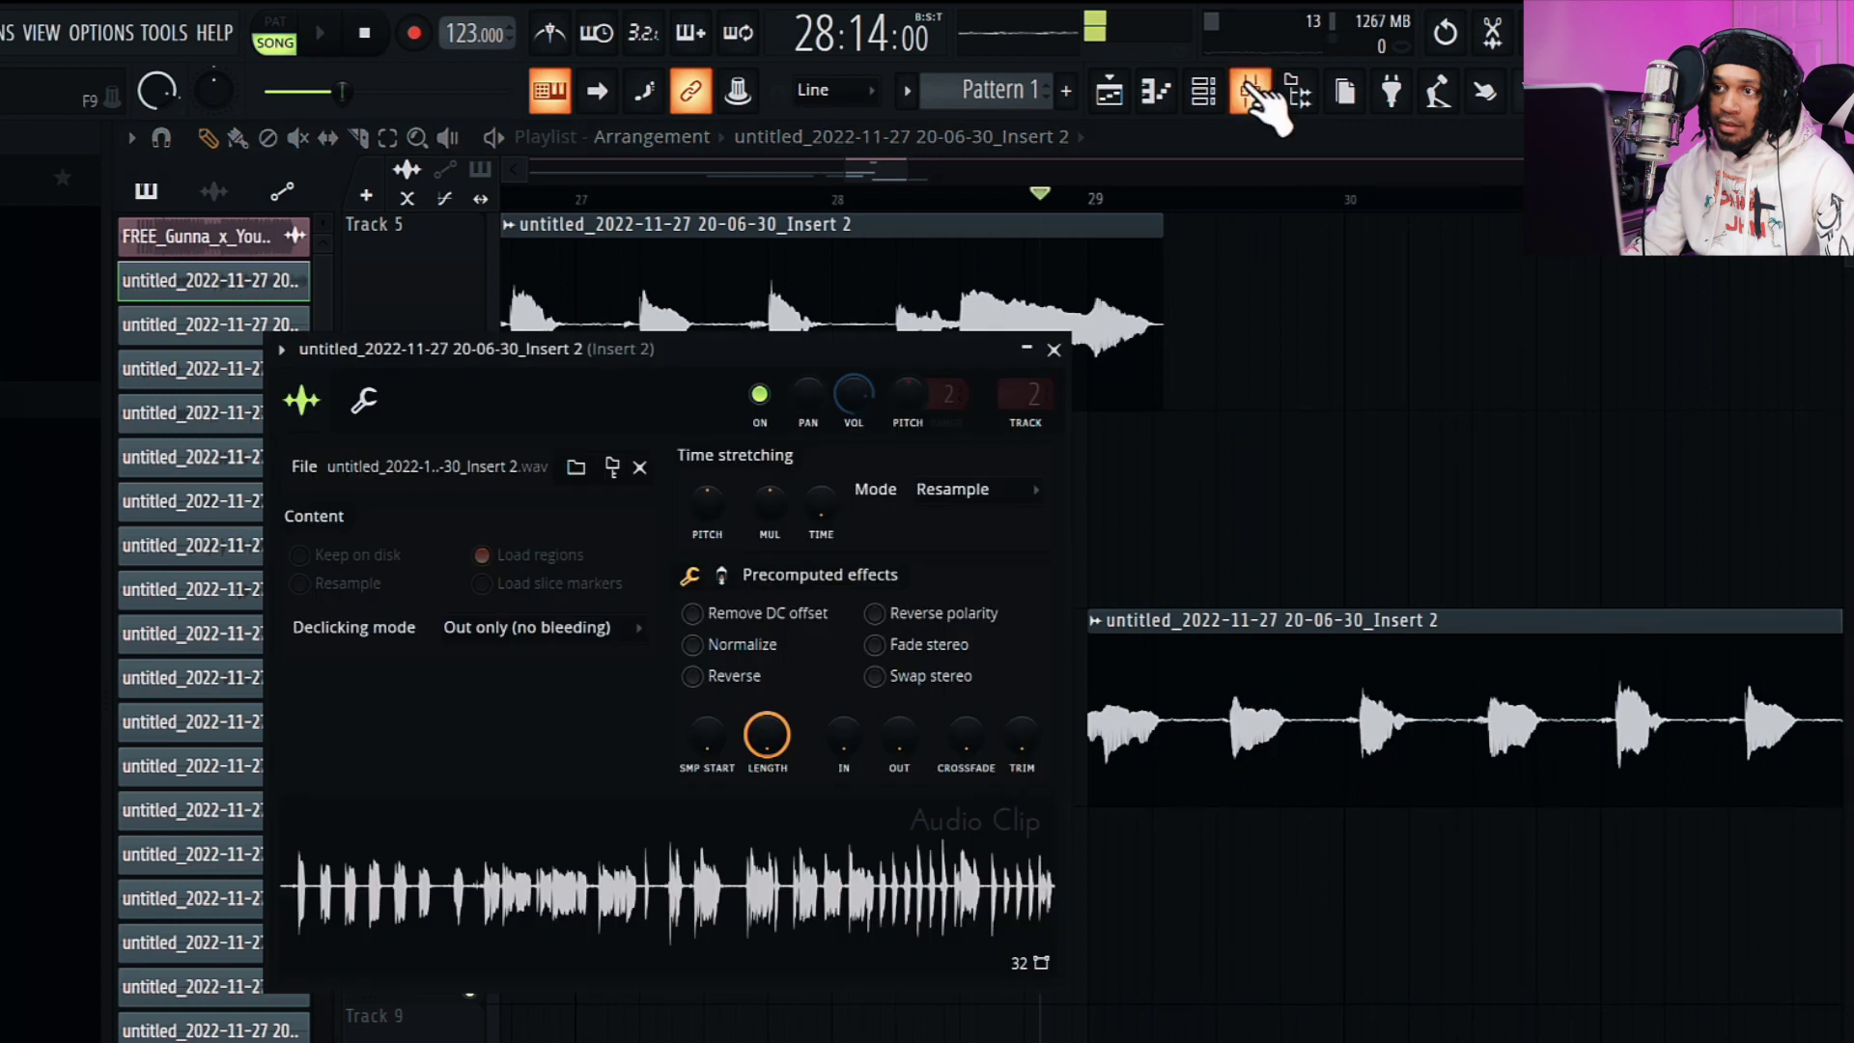
pyautogui.click(1251, 90)
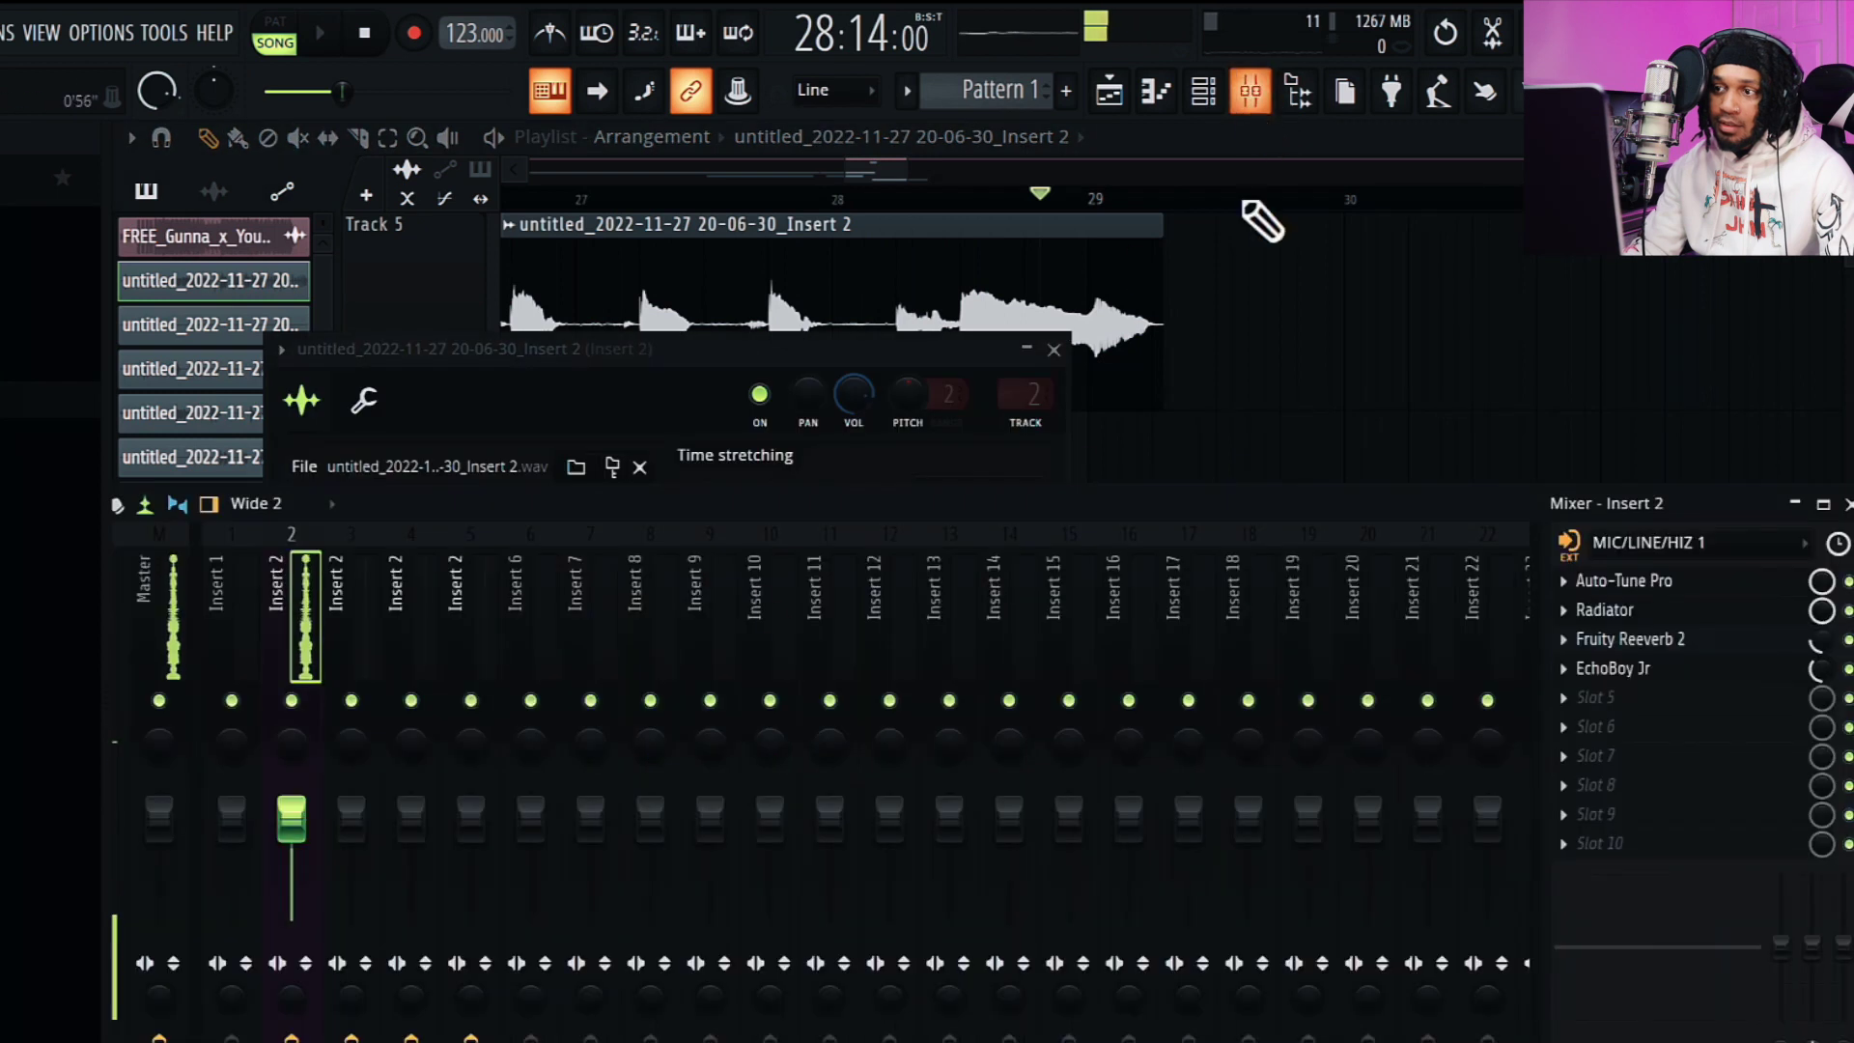
pyautogui.click(392, 531)
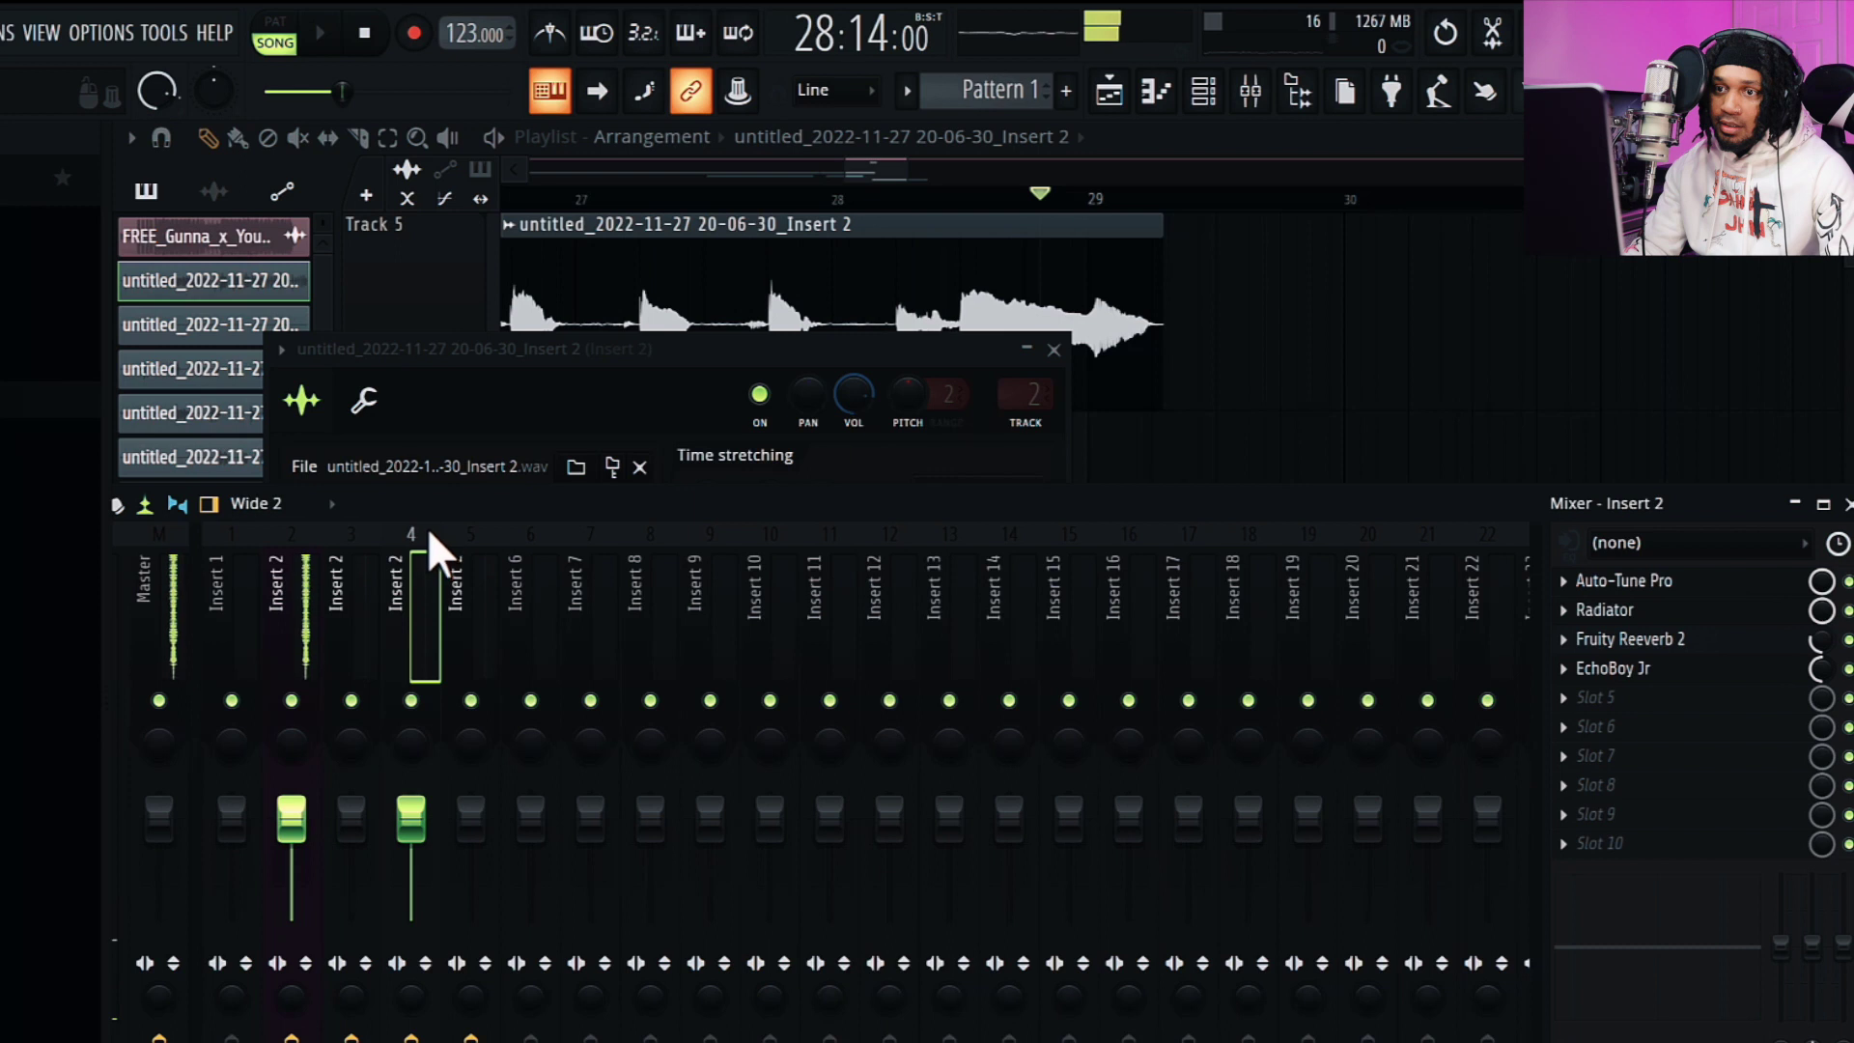
pyautogui.click(1062, 350)
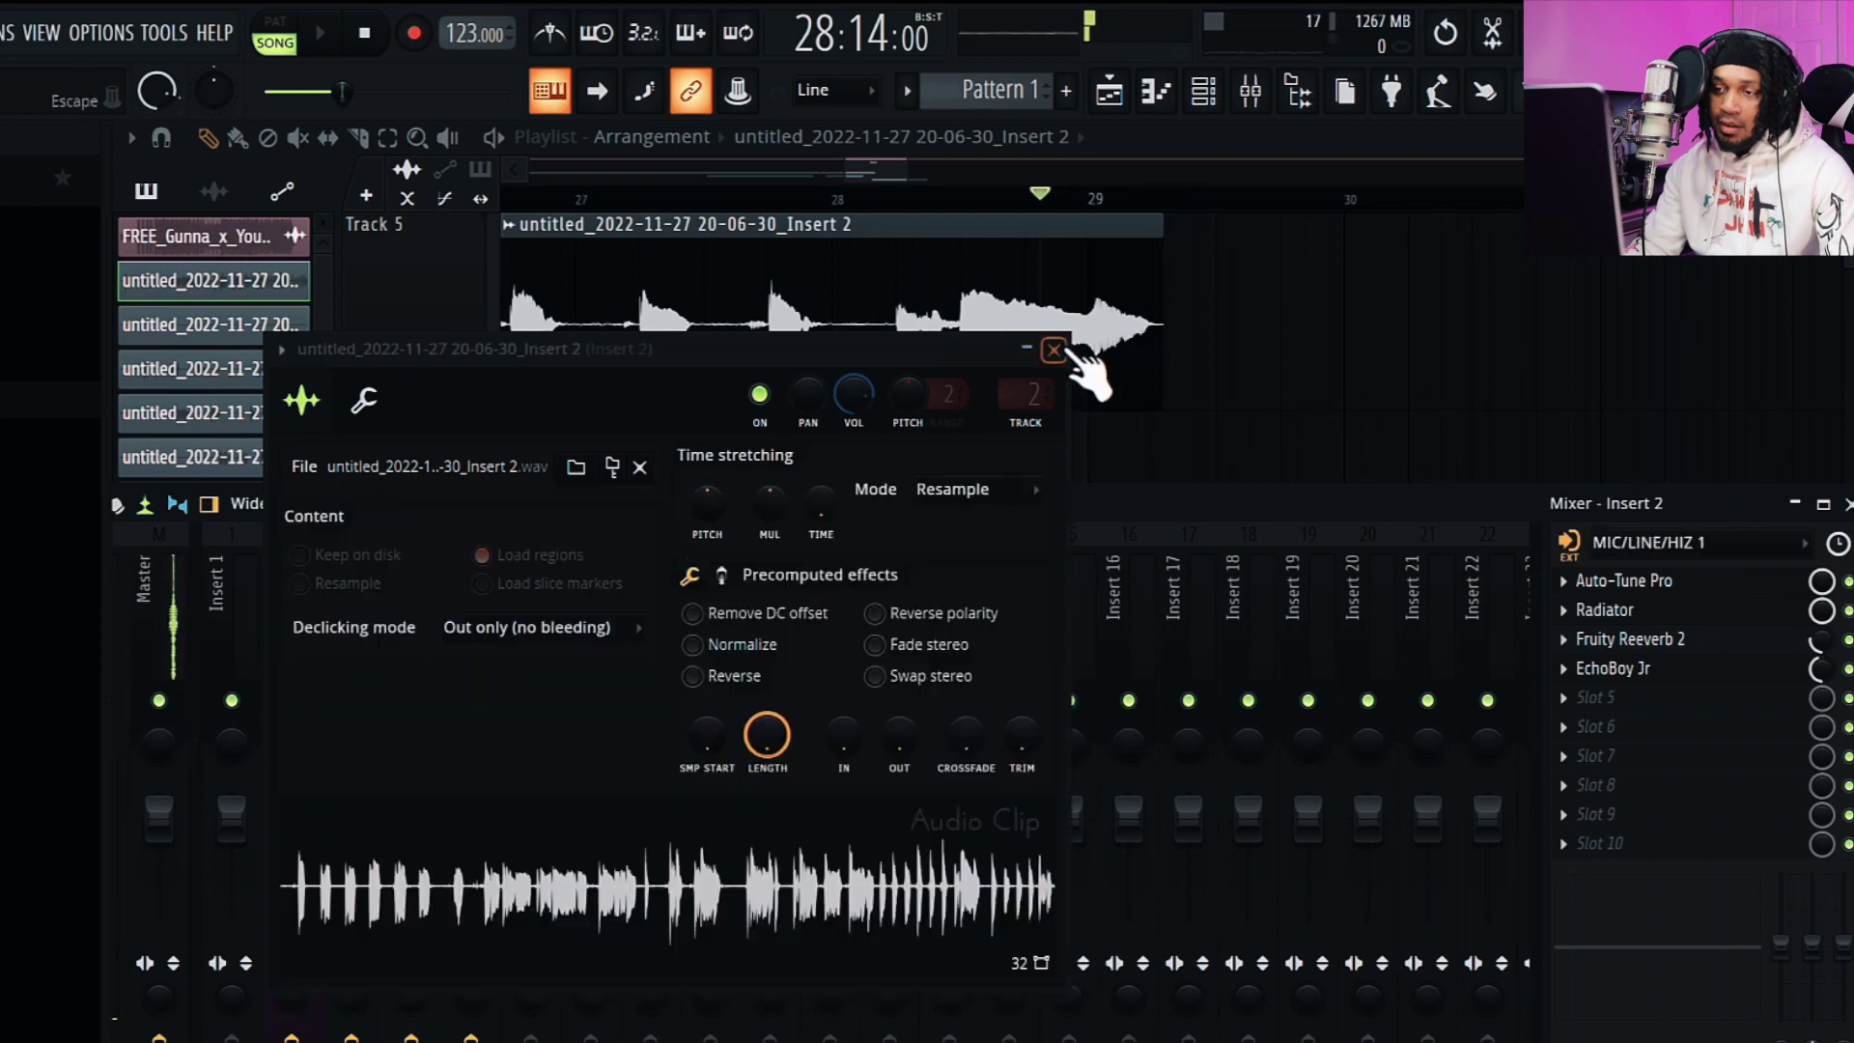
pyautogui.click(1056, 351)
pyautogui.press('F9')
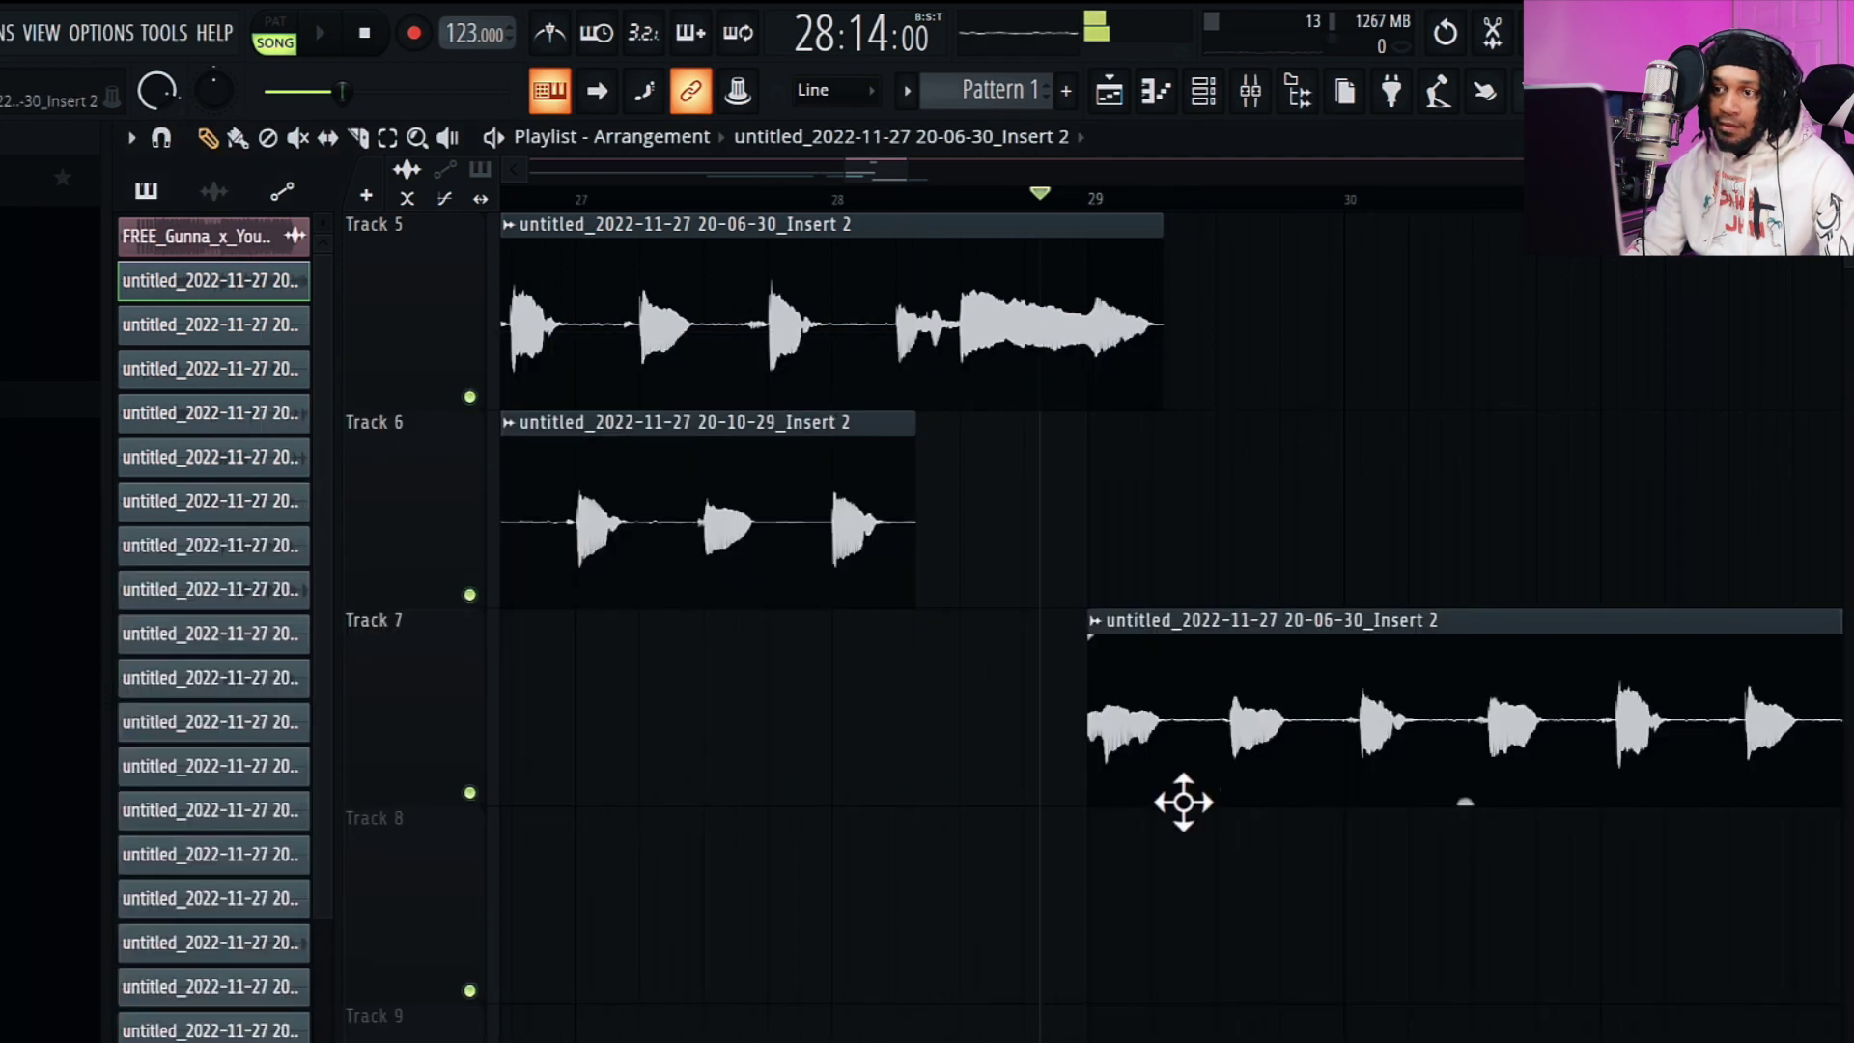
# - Play the vocals from bar 28 and examine the channel settings of the Track 7 clip
pyautogui.doubleClick(1197, 744)
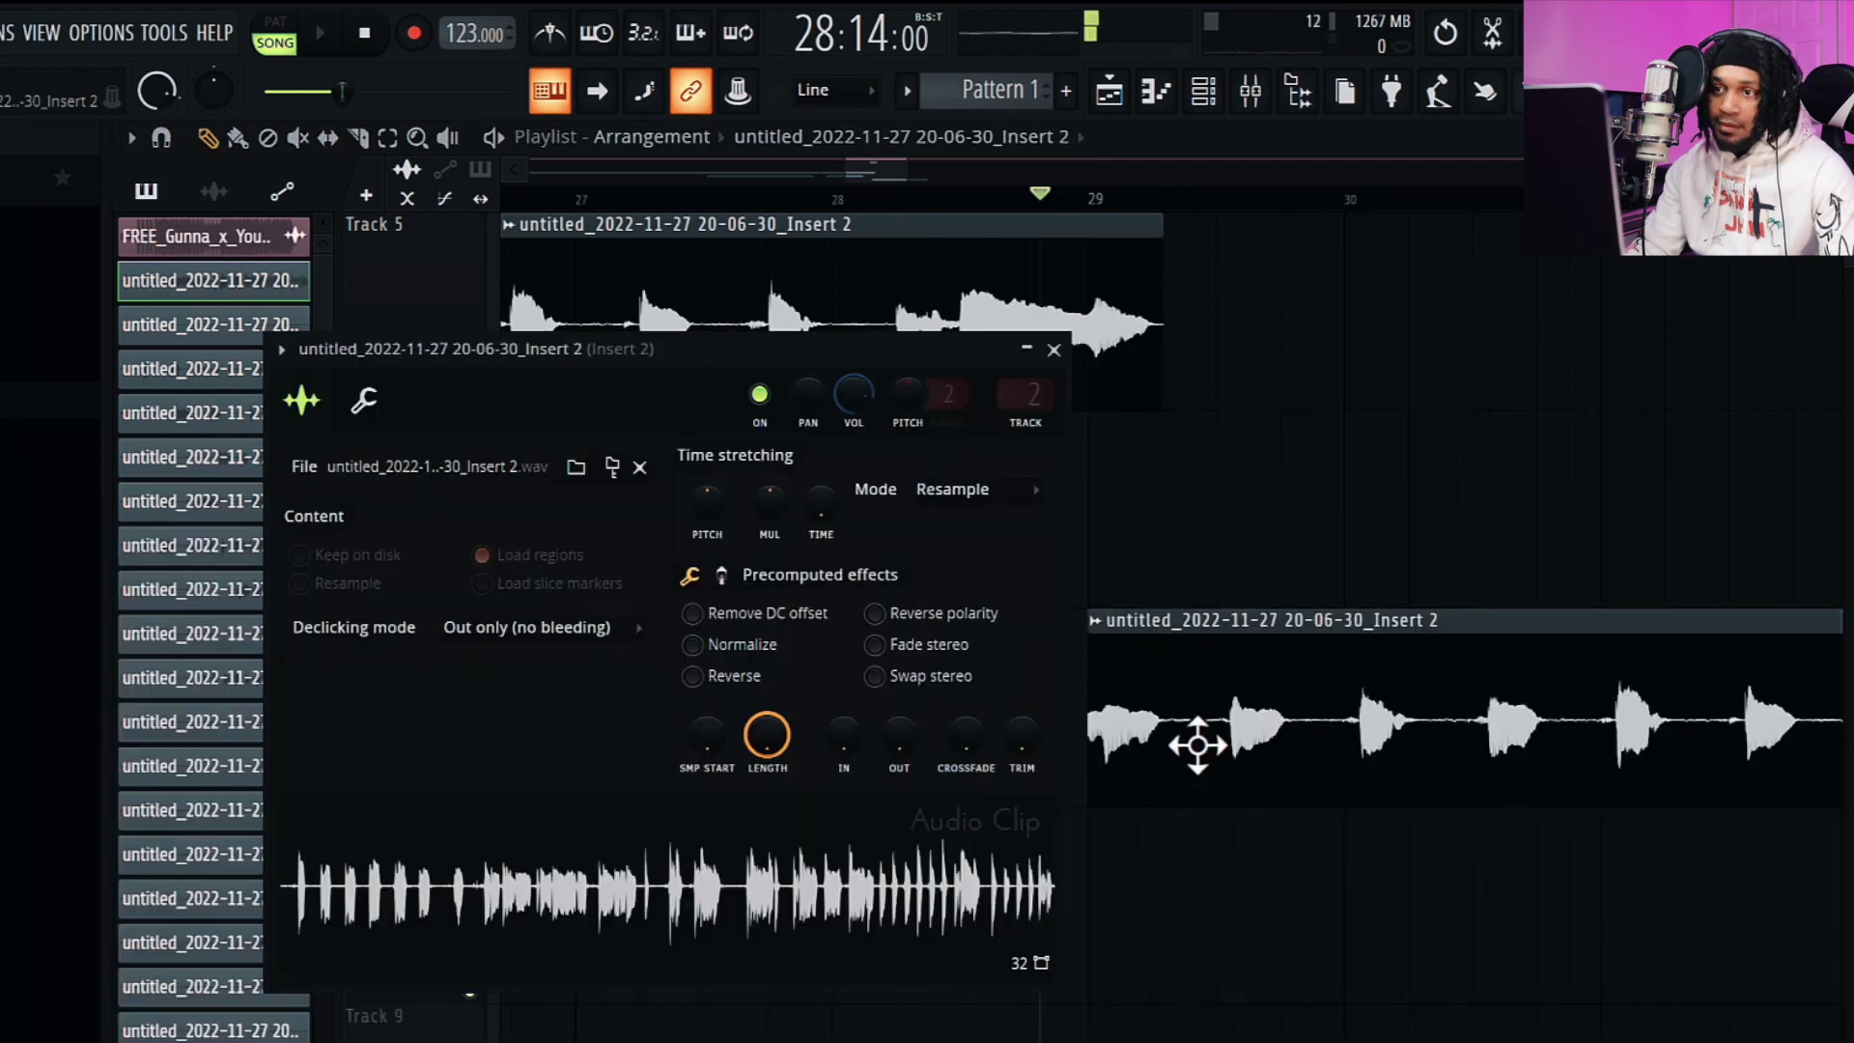
pyautogui.click(1055, 351)
pyautogui.press('space')
pyautogui.press('space')
pyautogui.click(836, 199)
pyautogui.press('space')
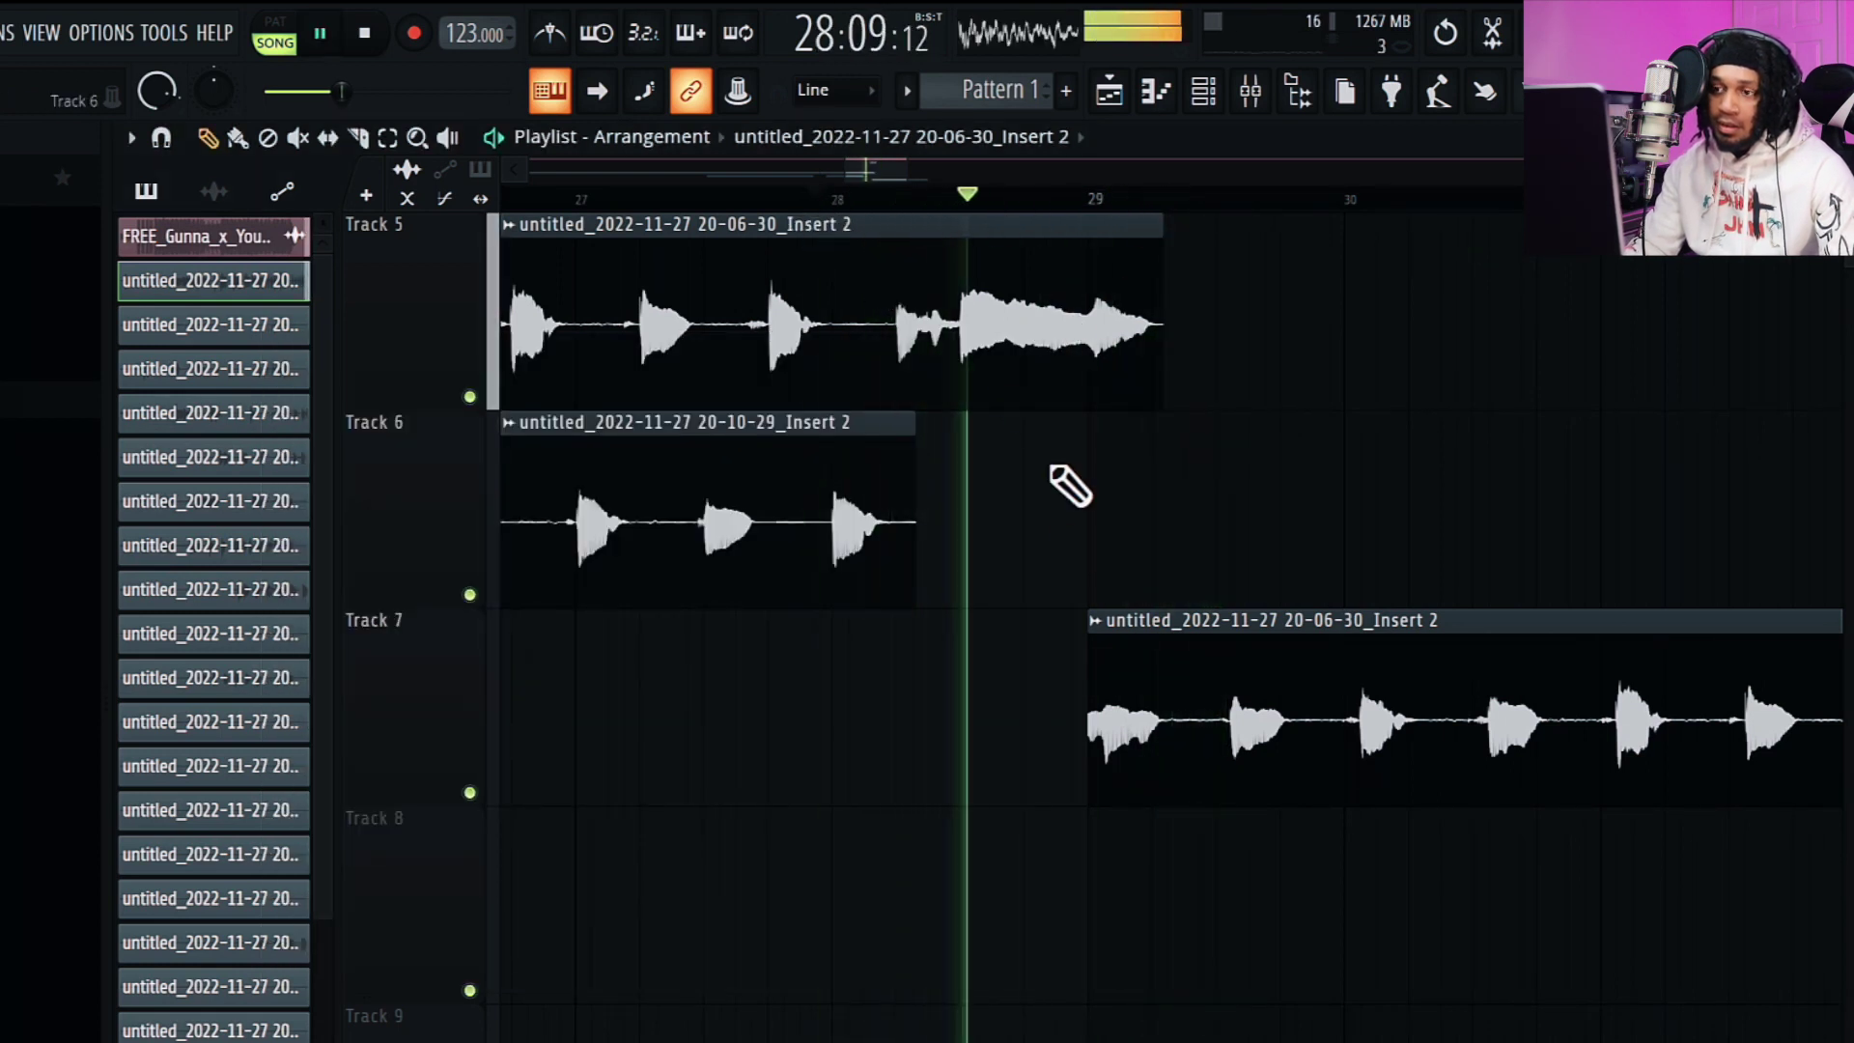
pyautogui.doubleClick(1175, 695)
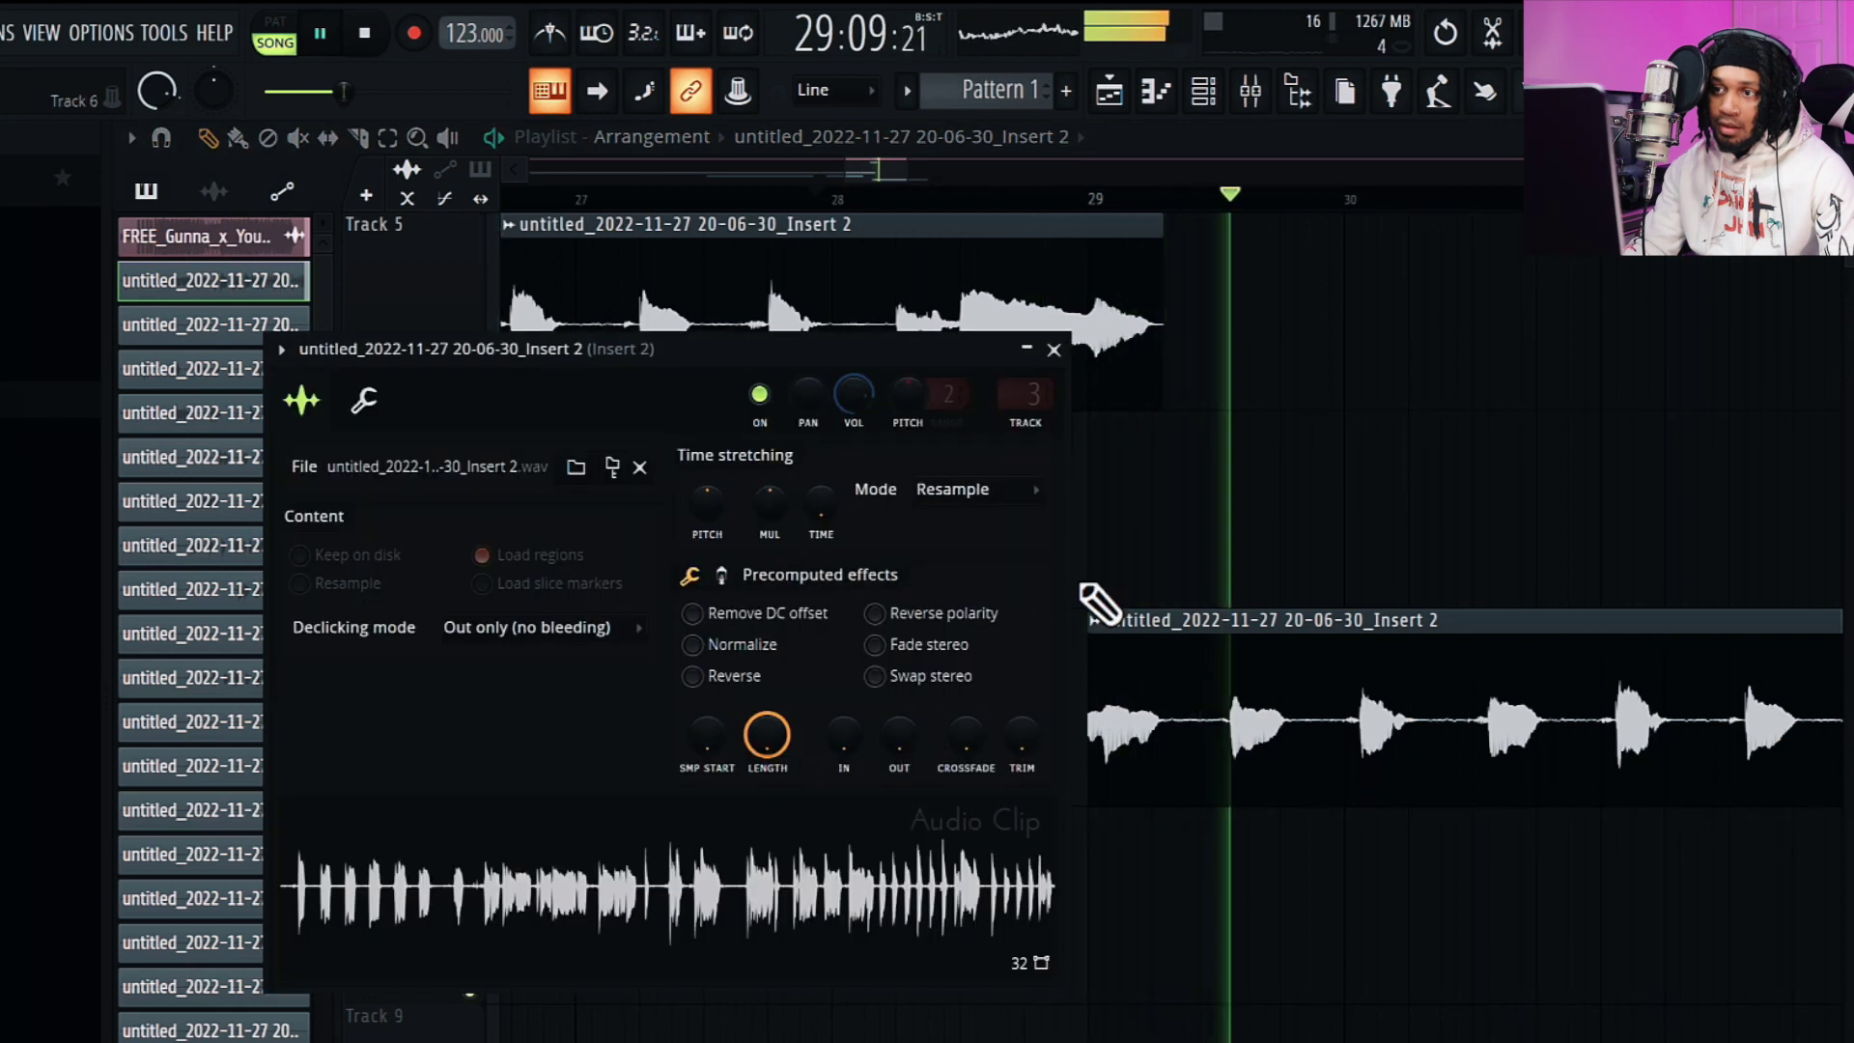
pyautogui.click(1053, 349)
pyautogui.doubleClick(1062, 319)
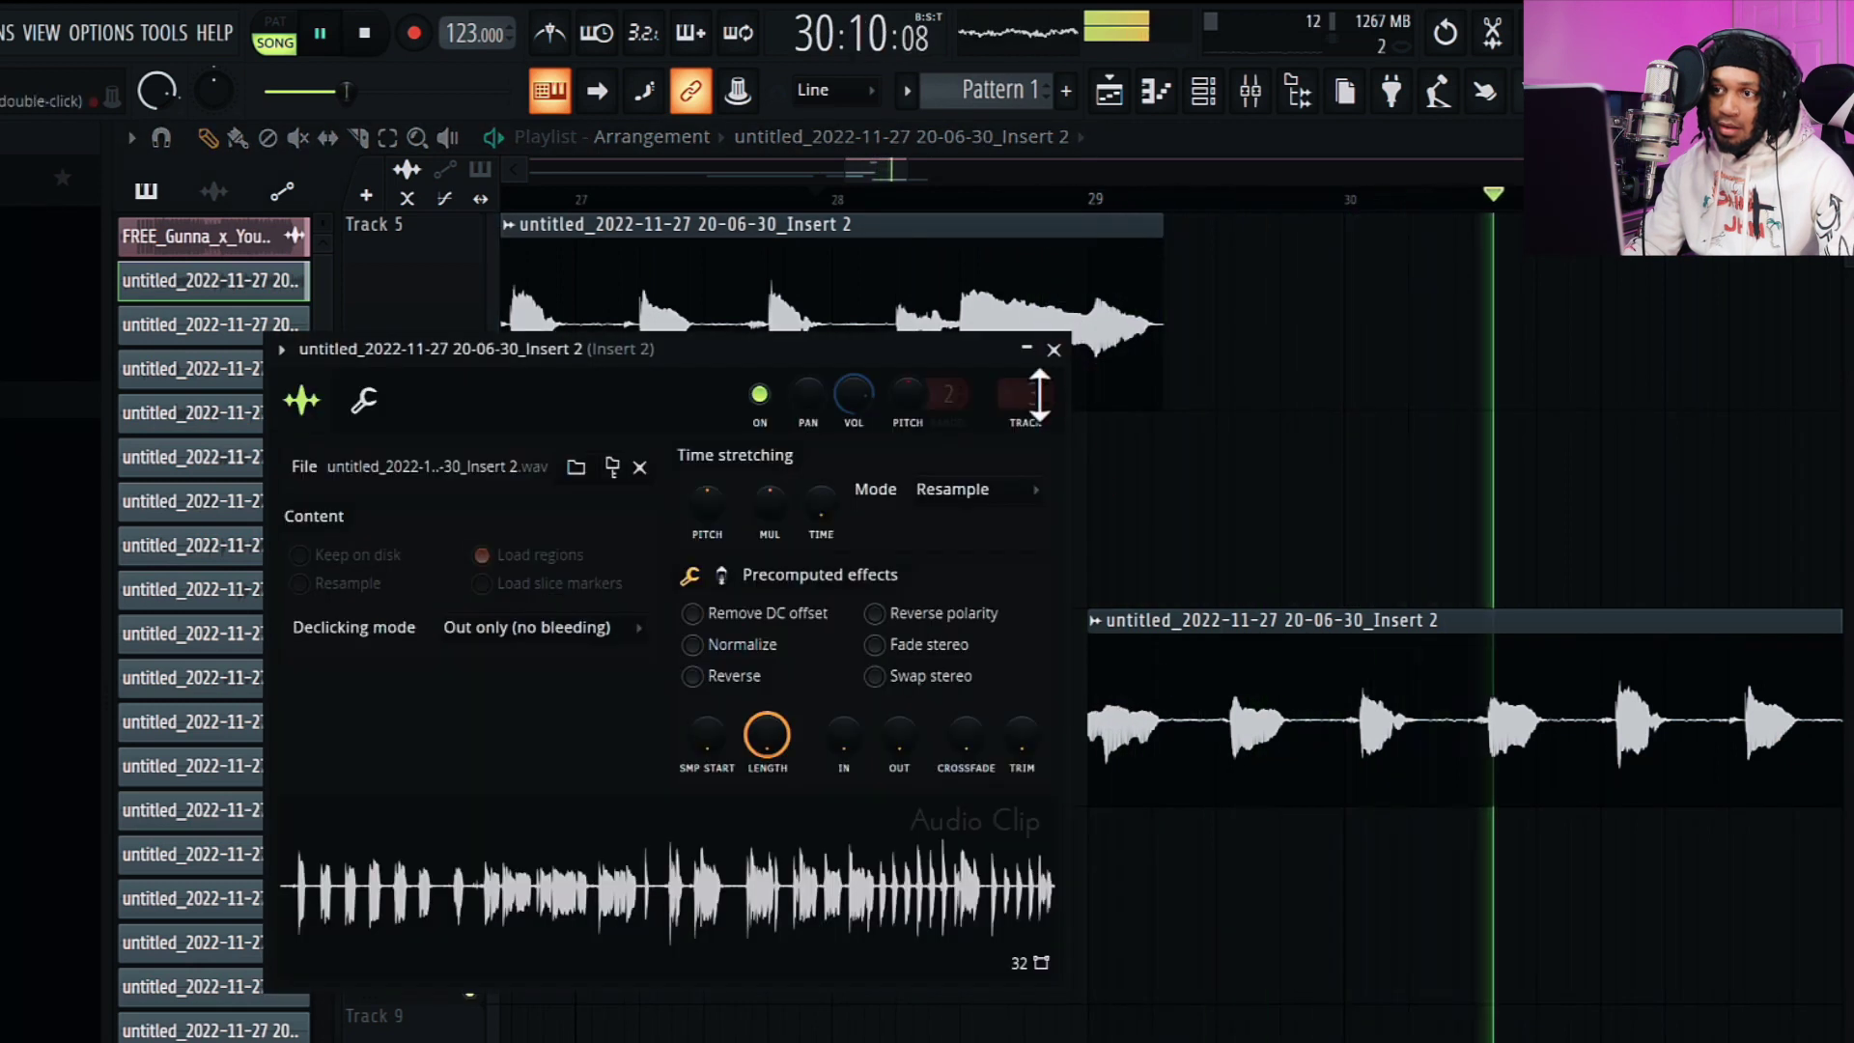
pyautogui.press('space')
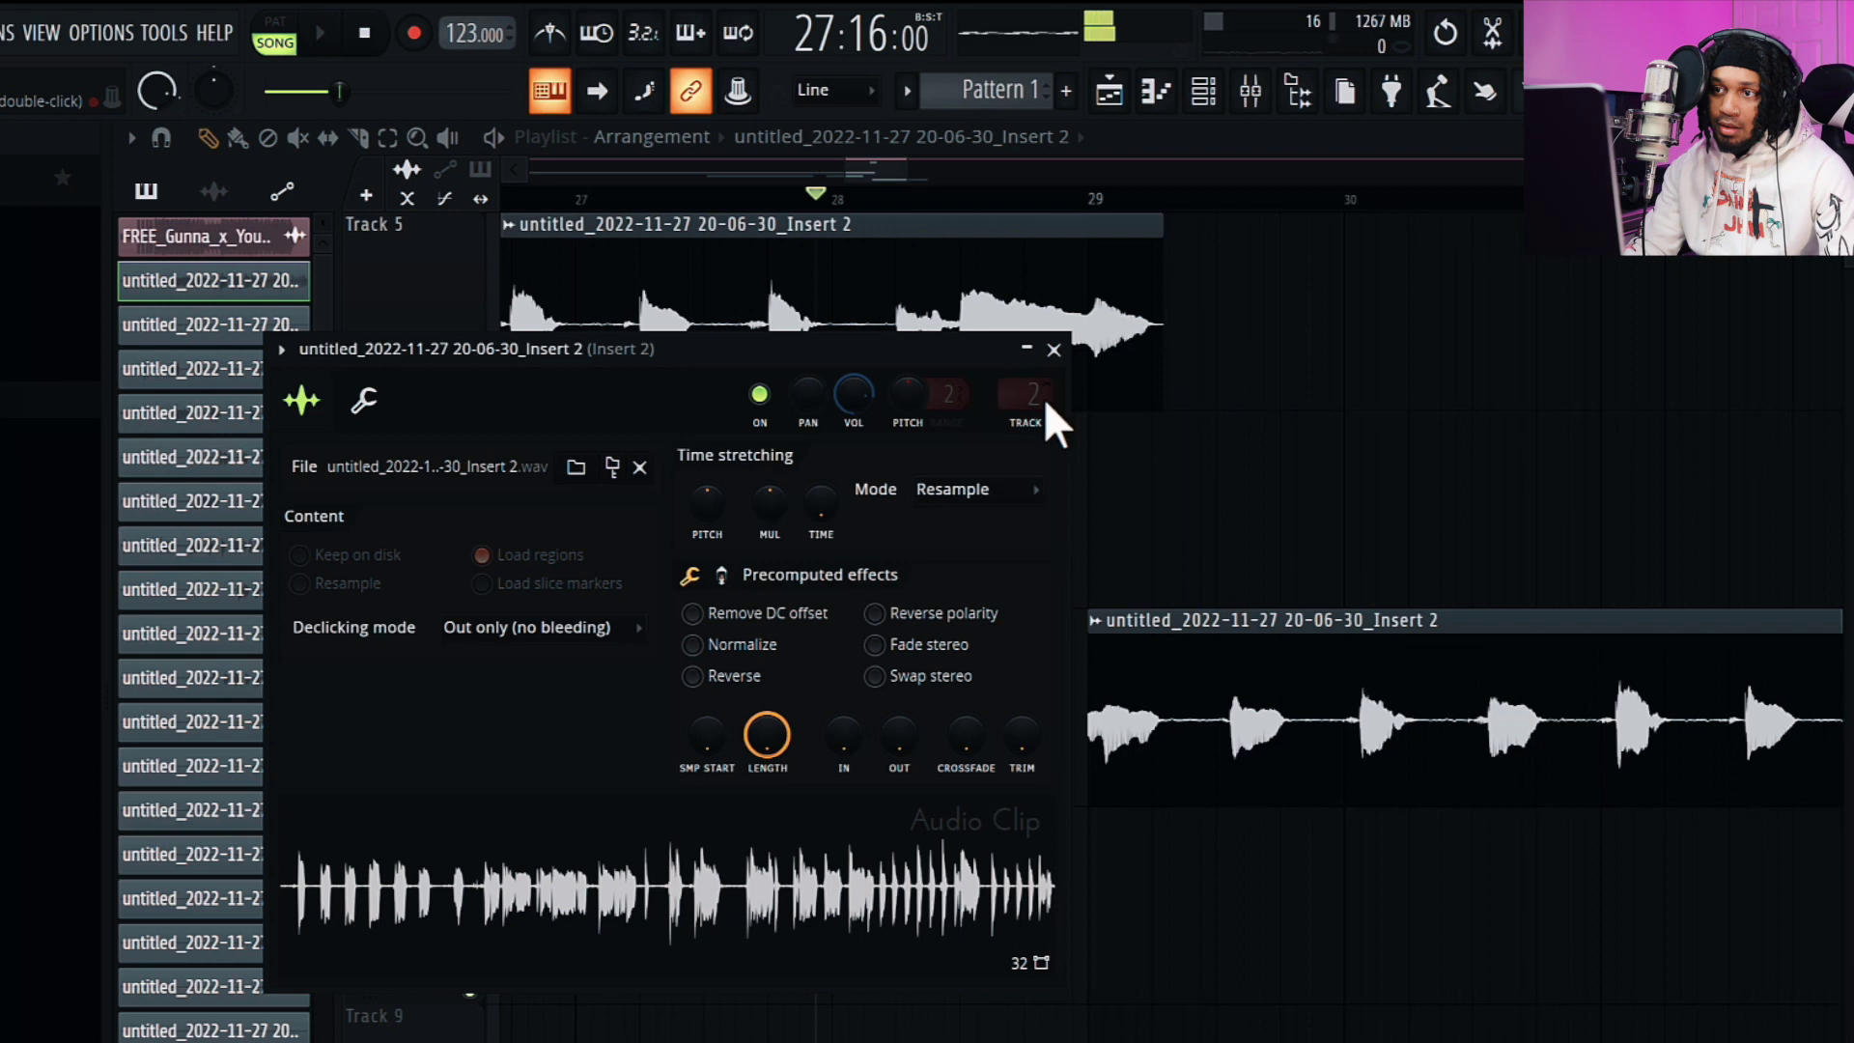
pyautogui.doubleClick(1200, 712)
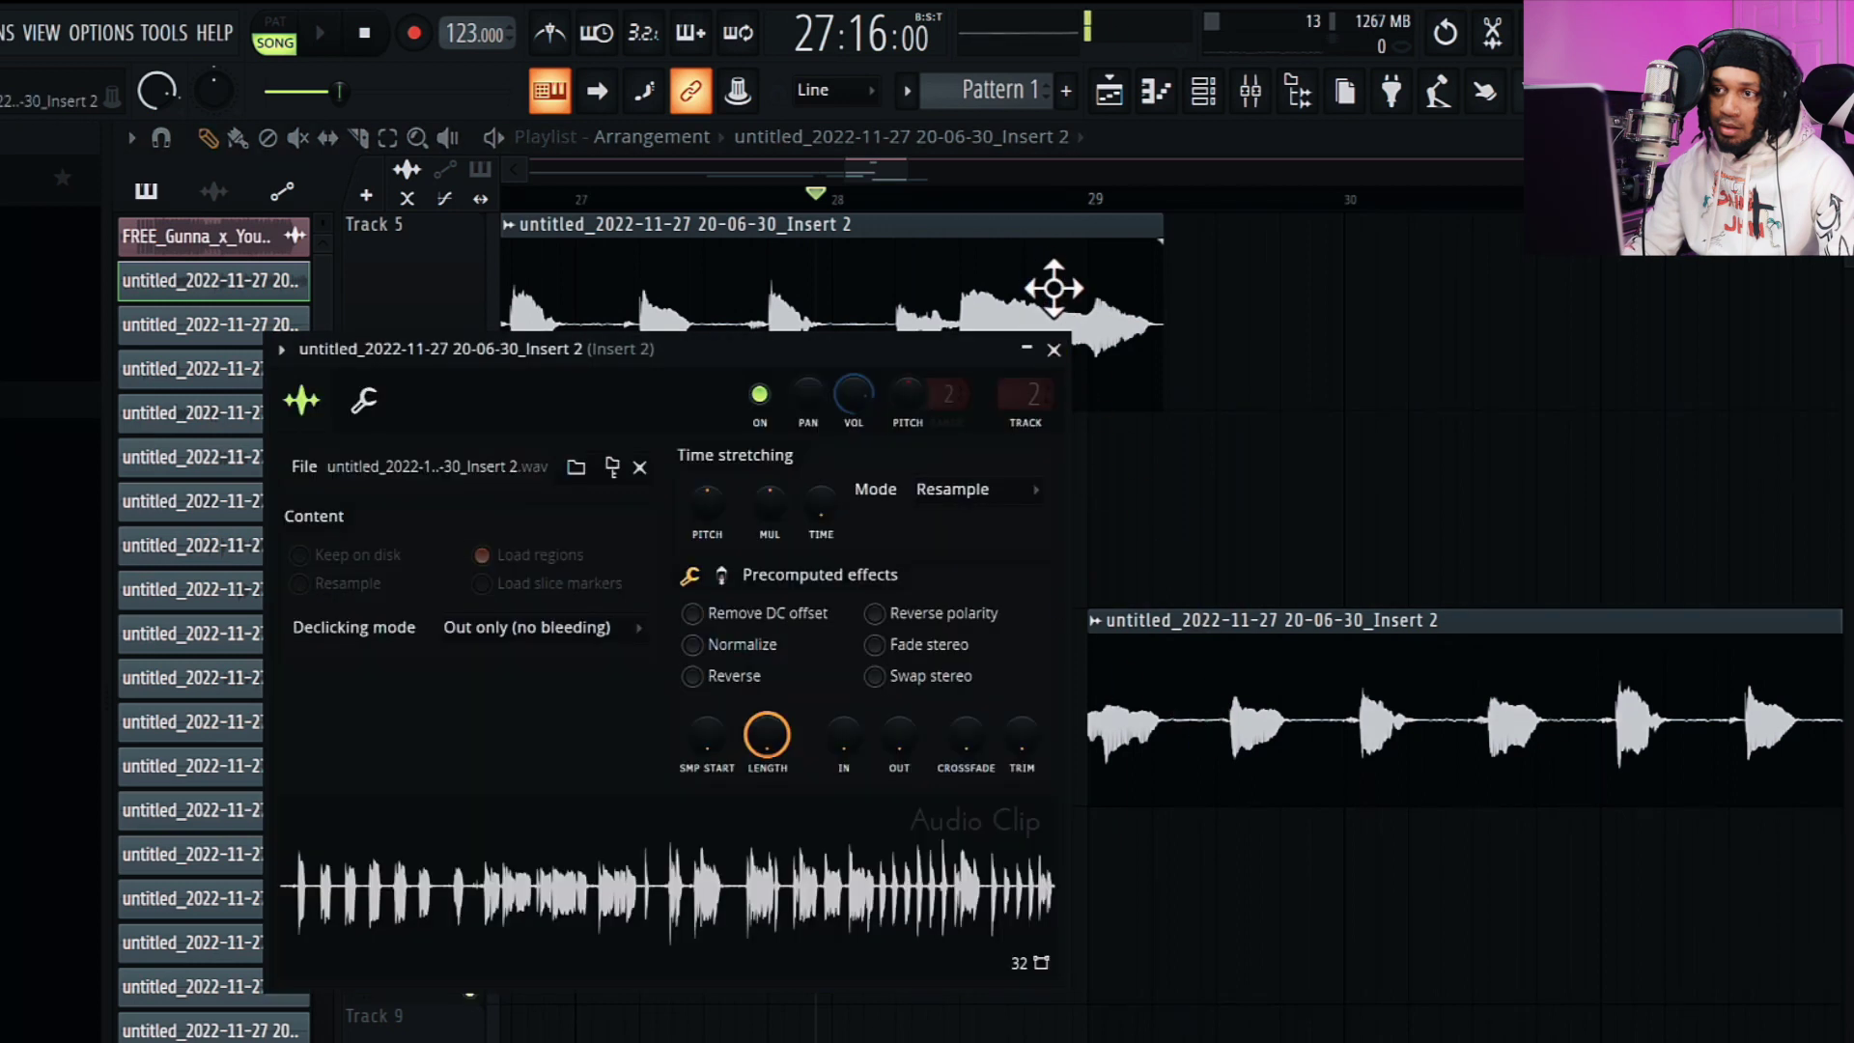
# - Try shifting the Track 7 clip slightly earlier, then back to about bar 29, auditioning each position from mid bar 28
pyautogui.click(963, 197)
pyautogui.press('space')
pyautogui.press('space')
pyautogui.moveTo(1142, 755); pyautogui.dragTo(1110, 753)
pyautogui.press('space')
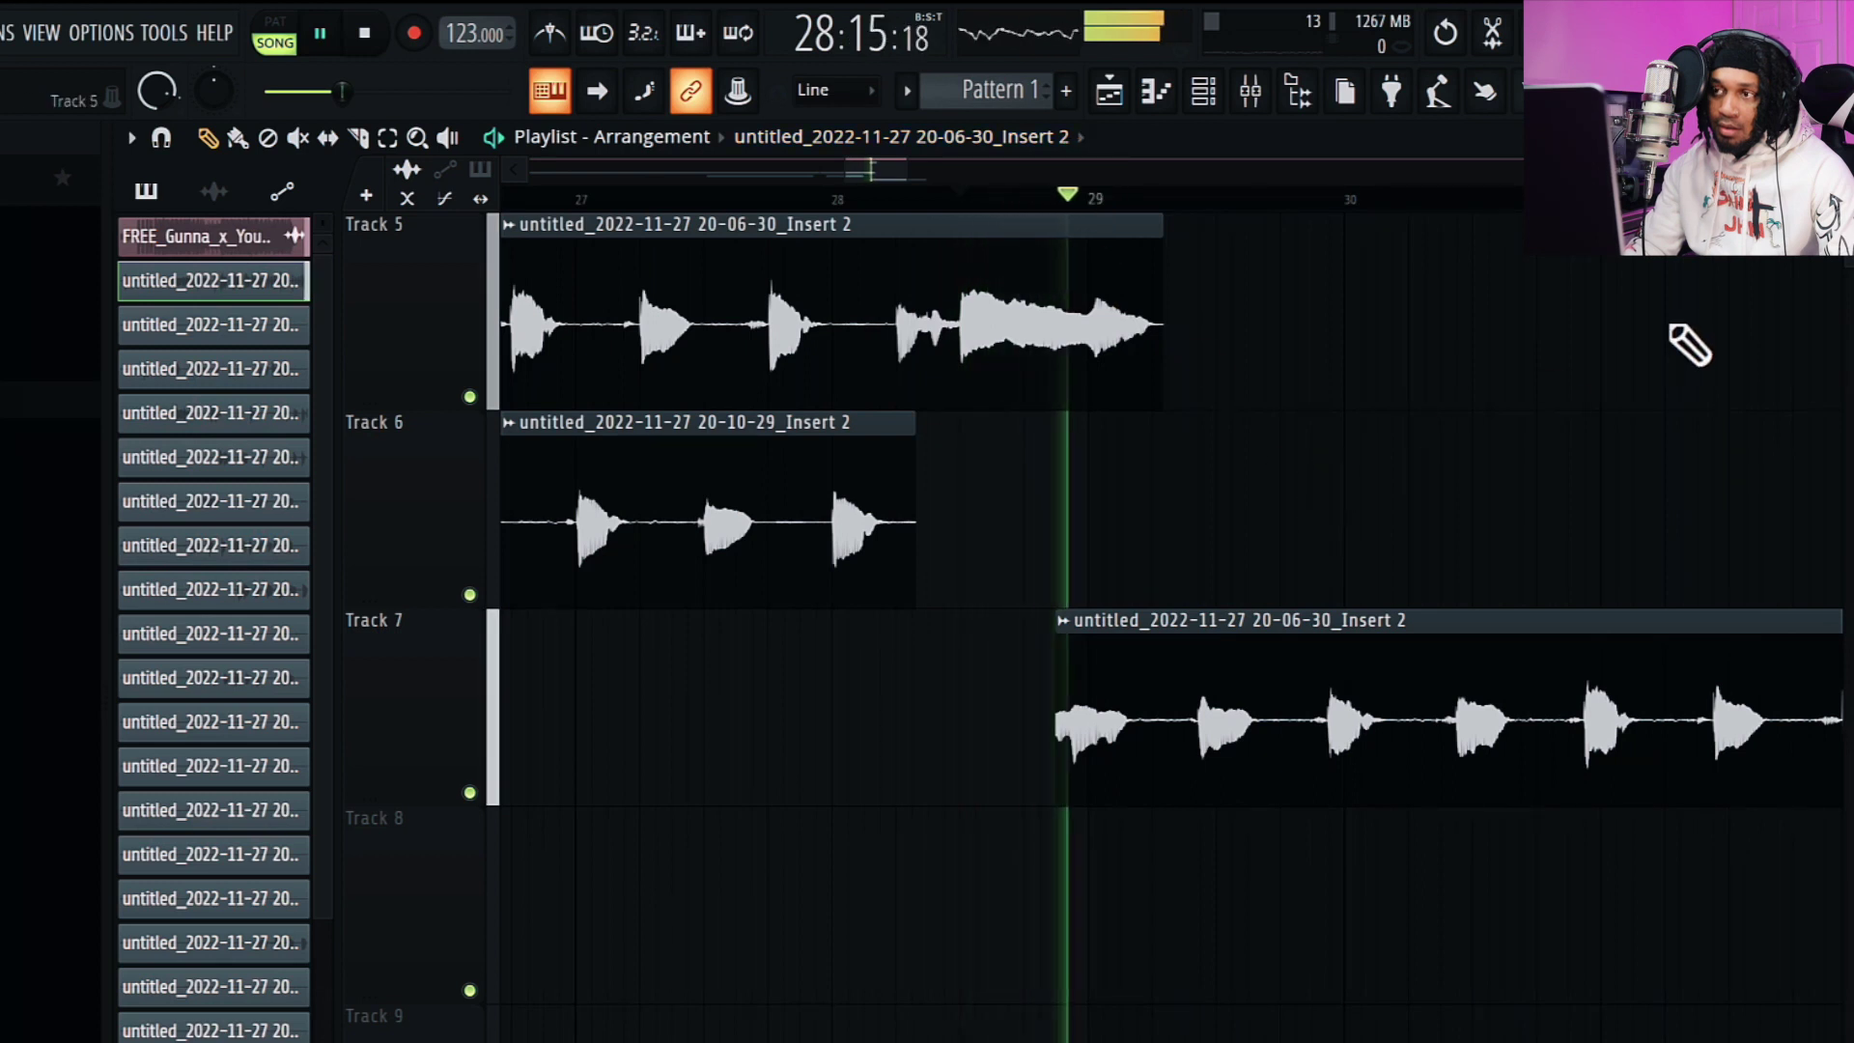
pyautogui.press('space')
pyautogui.moveTo(1284, 726); pyautogui.dragTo(1300, 724)
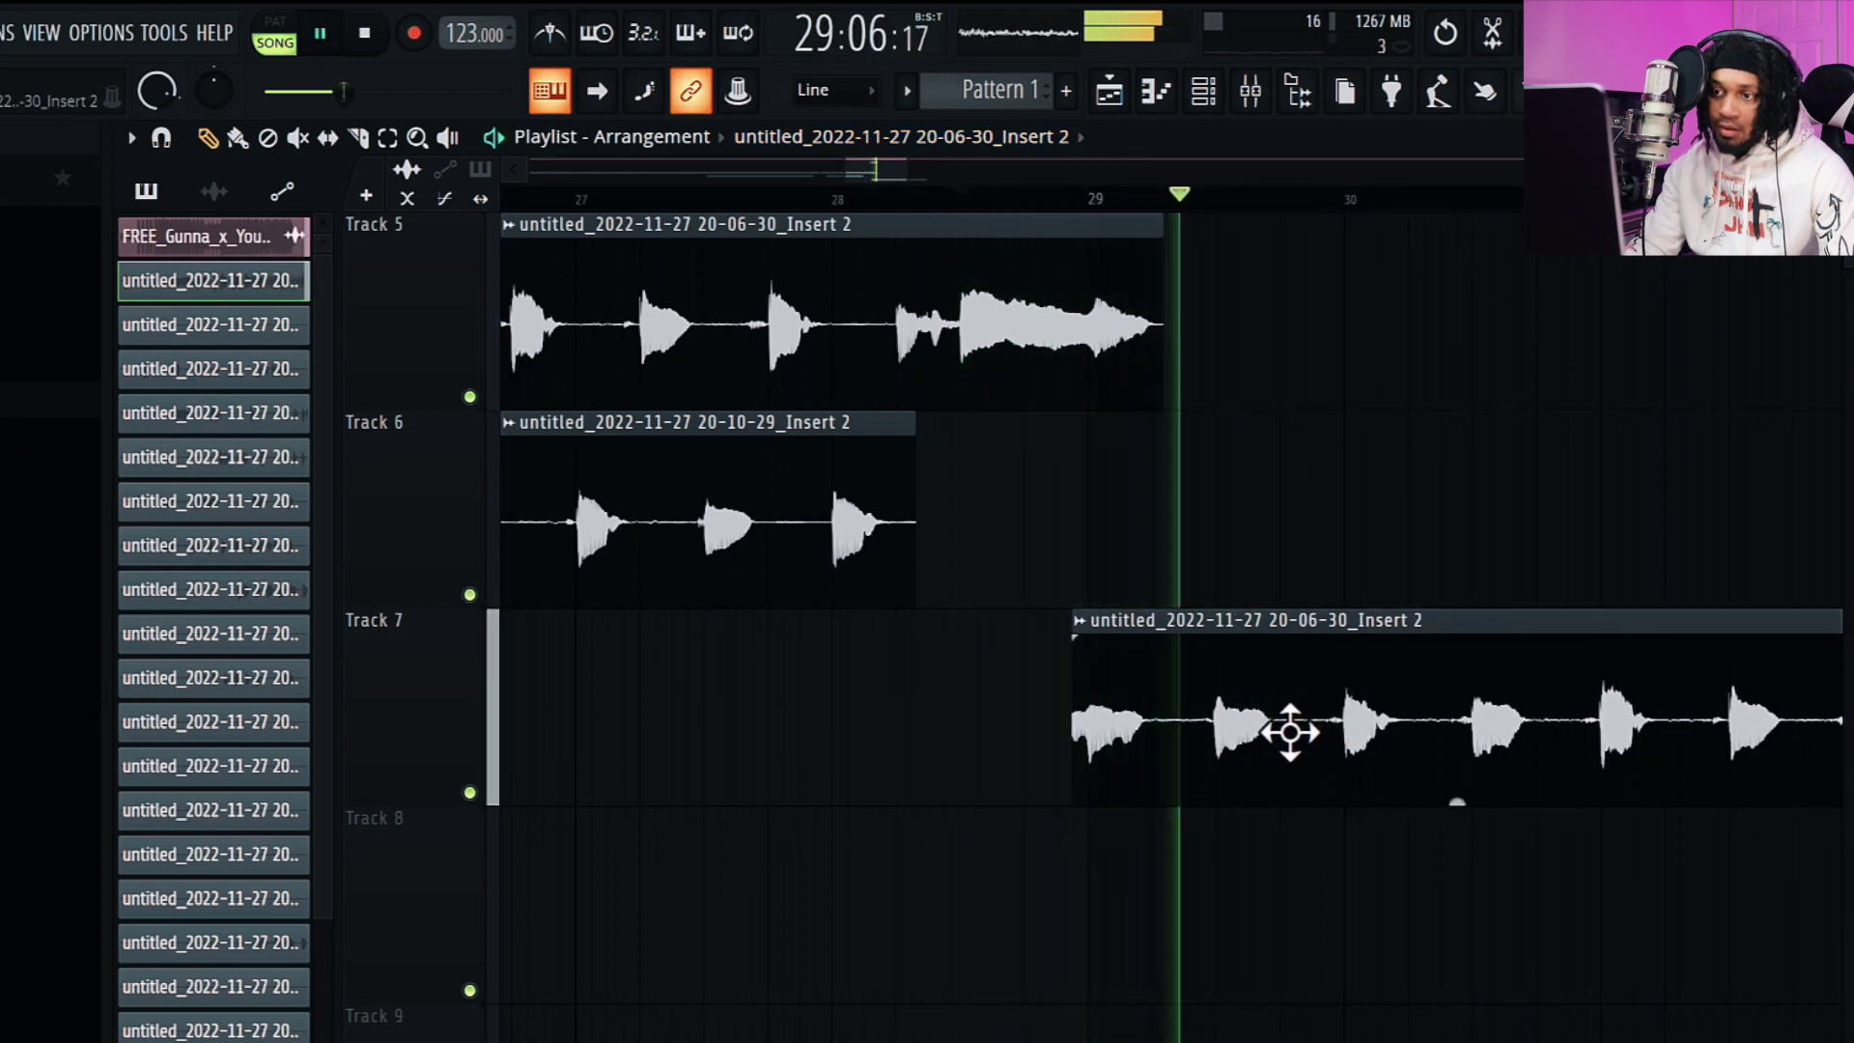
pyautogui.press('space')
pyautogui.moveTo(1282, 735); pyautogui.dragTo(1308, 737)
pyautogui.press('space')
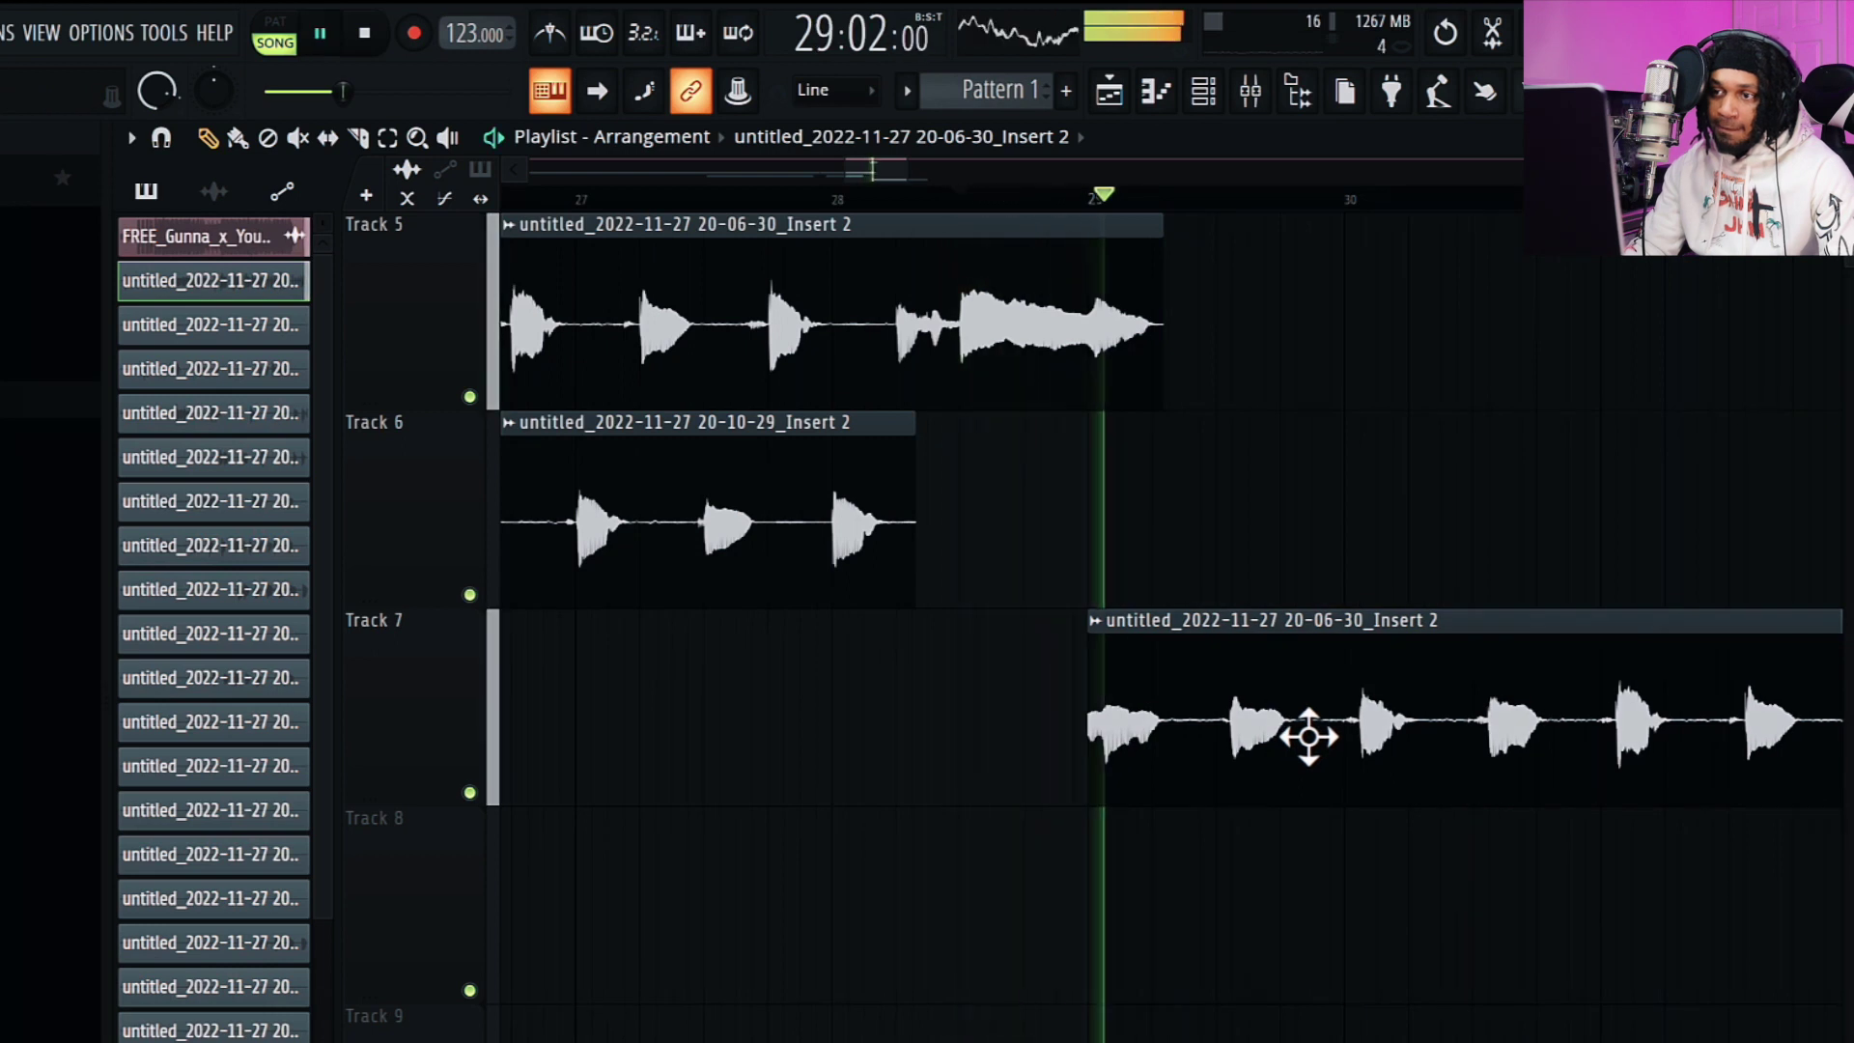
# - Delete the clip from Track 7
pyautogui.rightClick(1308, 737)
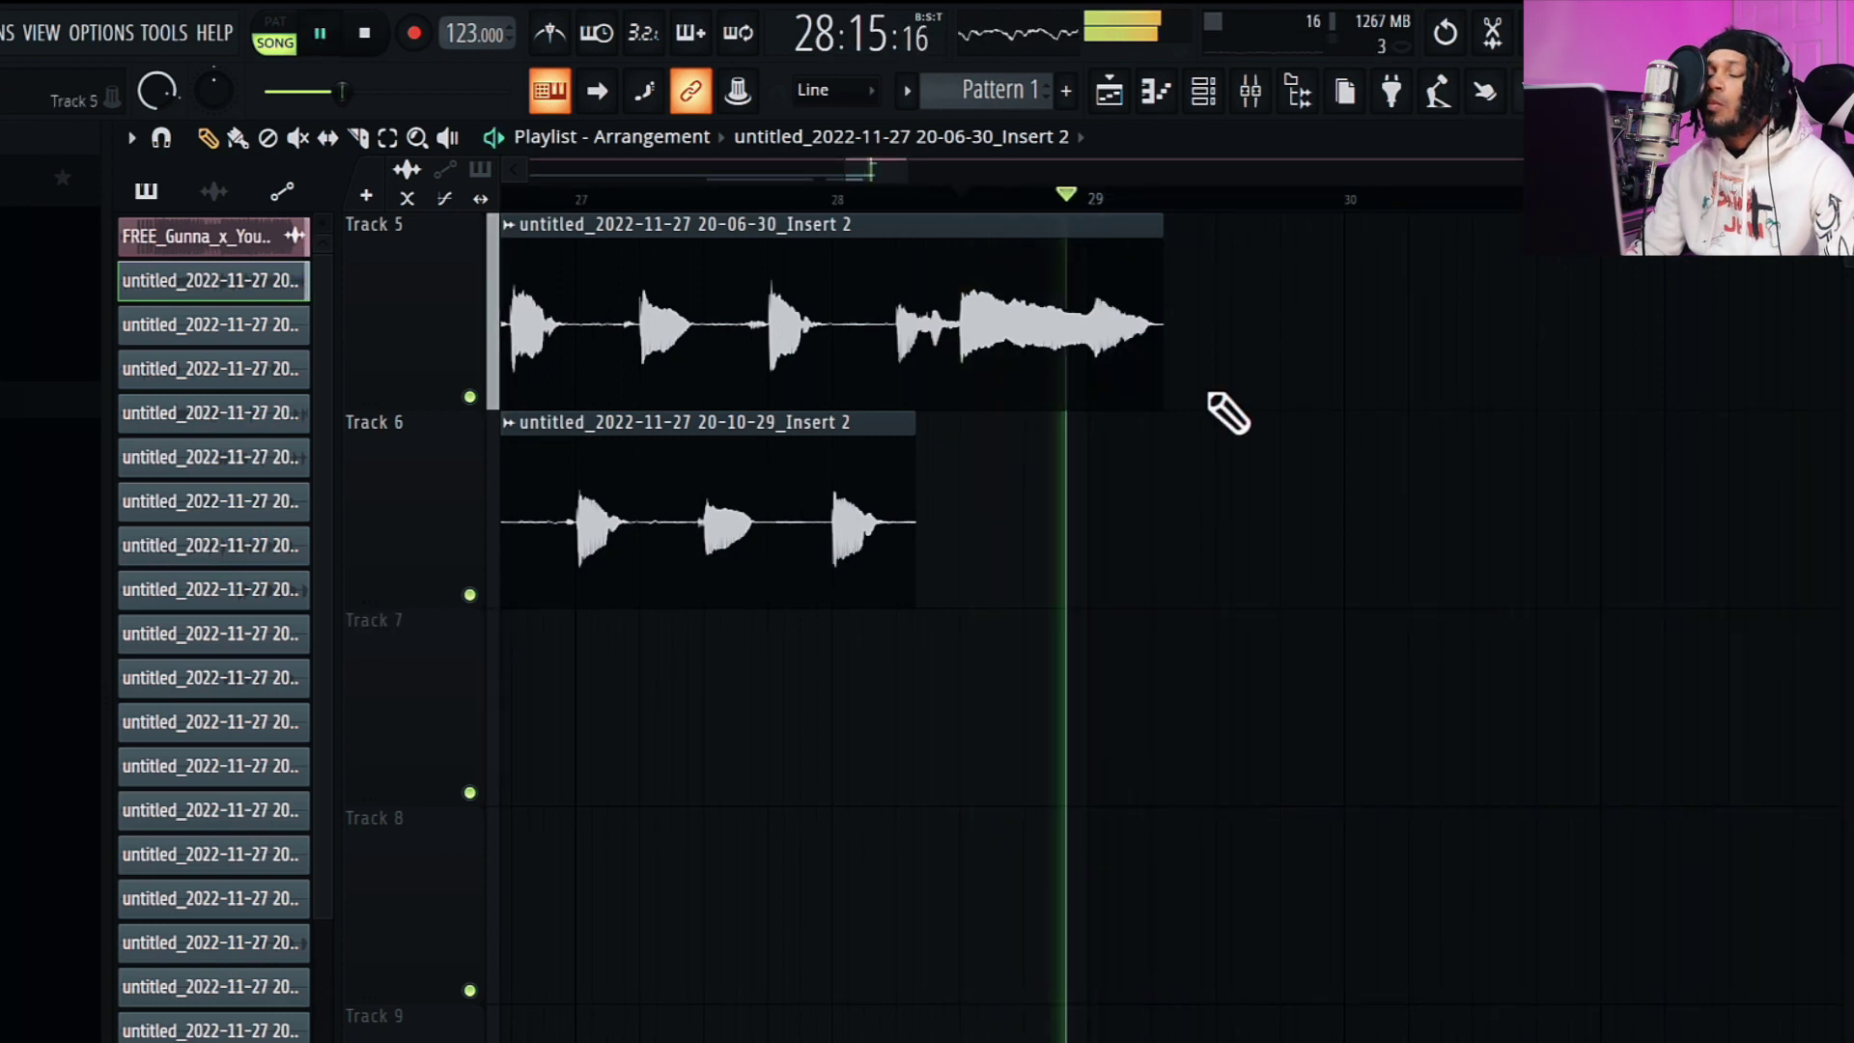
pyautogui.scroll(4, 1243, 428)
pyautogui.rightClick(1100, 509)
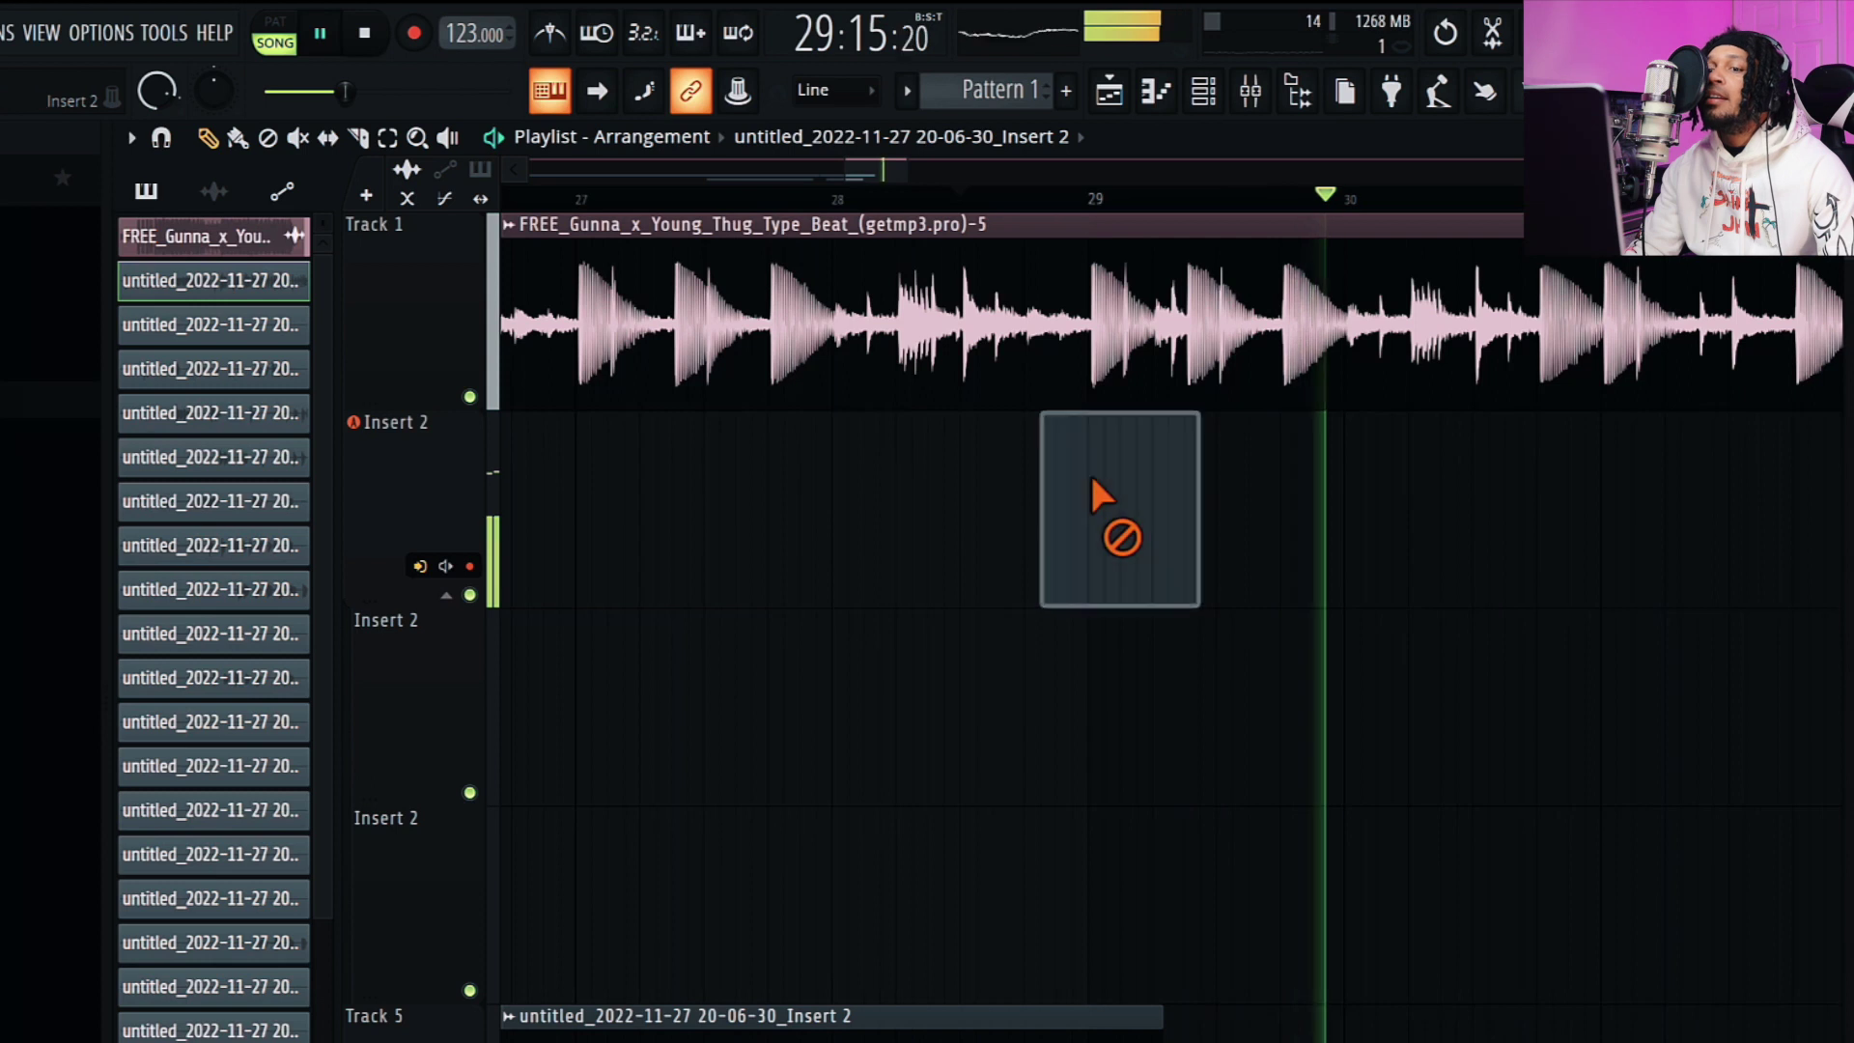
# - Delete the two empty Insert 2 tracks between the armed Insert 2 track and the lead vocal track
pyautogui.moveTo(874, 175); pyautogui.dragTo(813, 168)
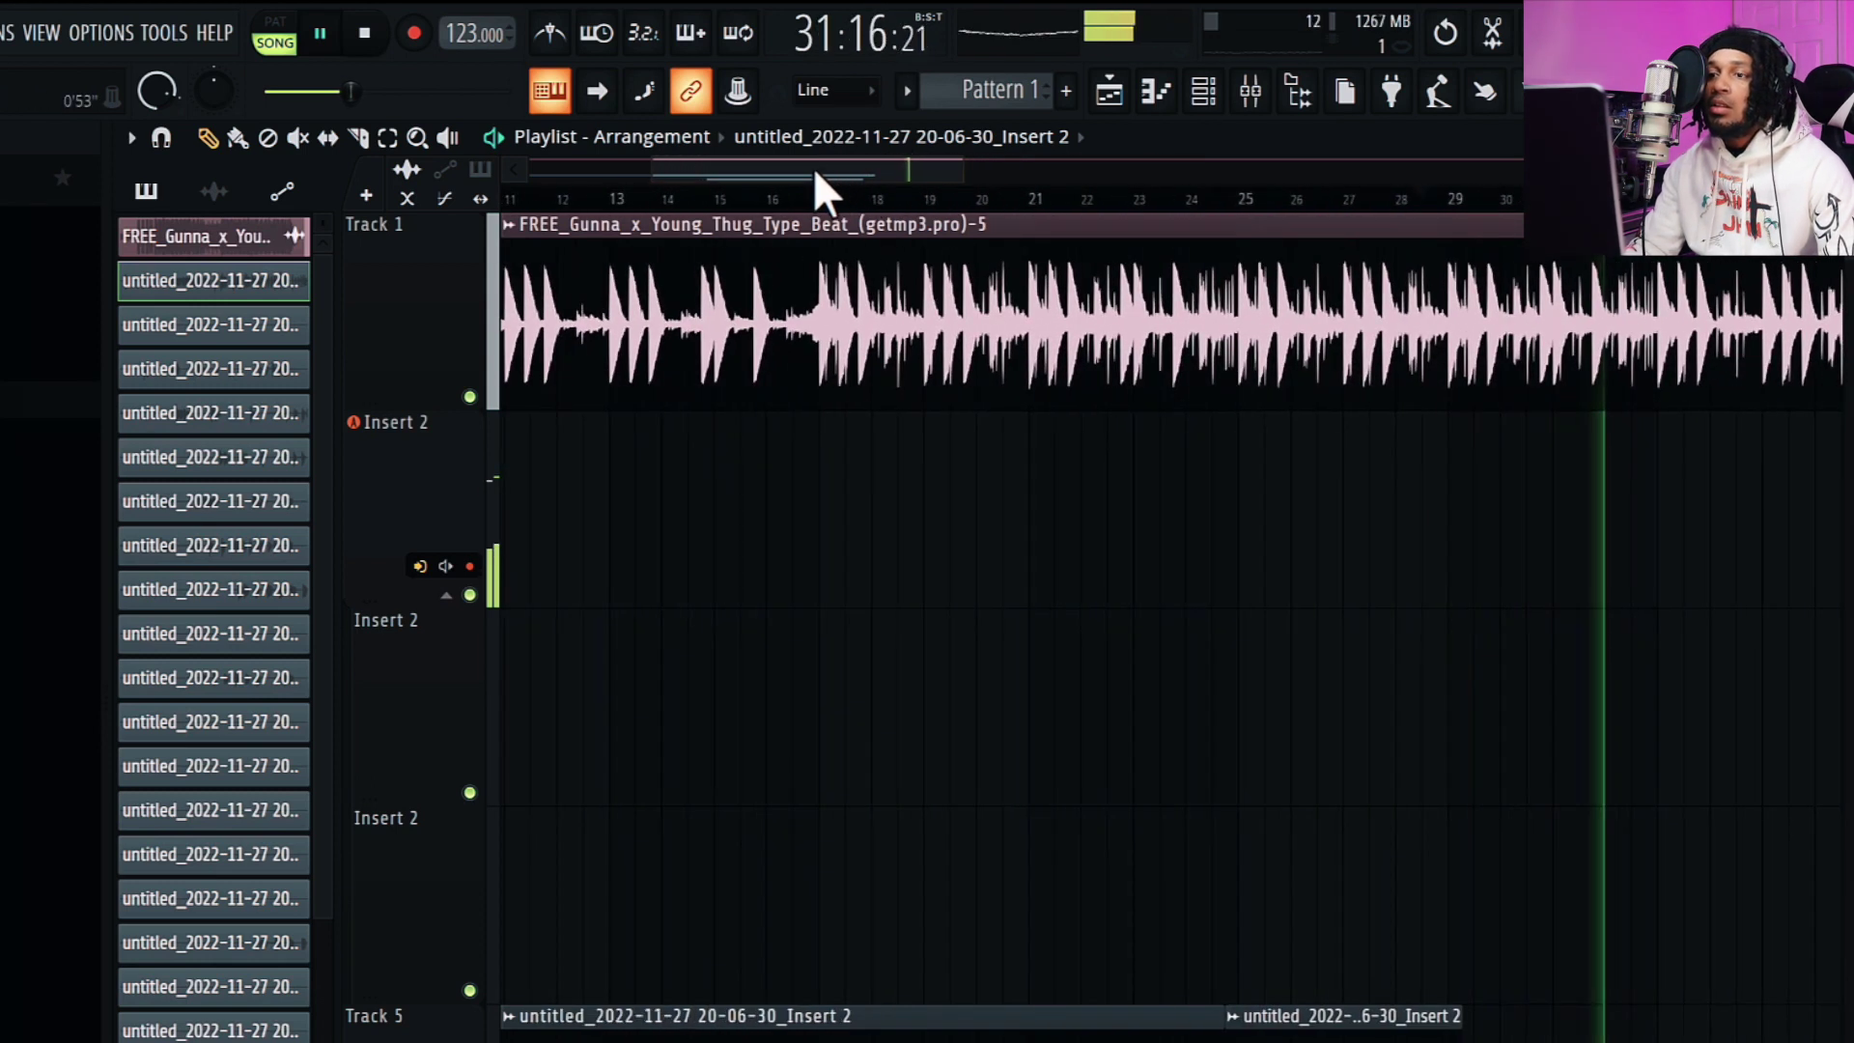
pyautogui.rightClick(432, 848)
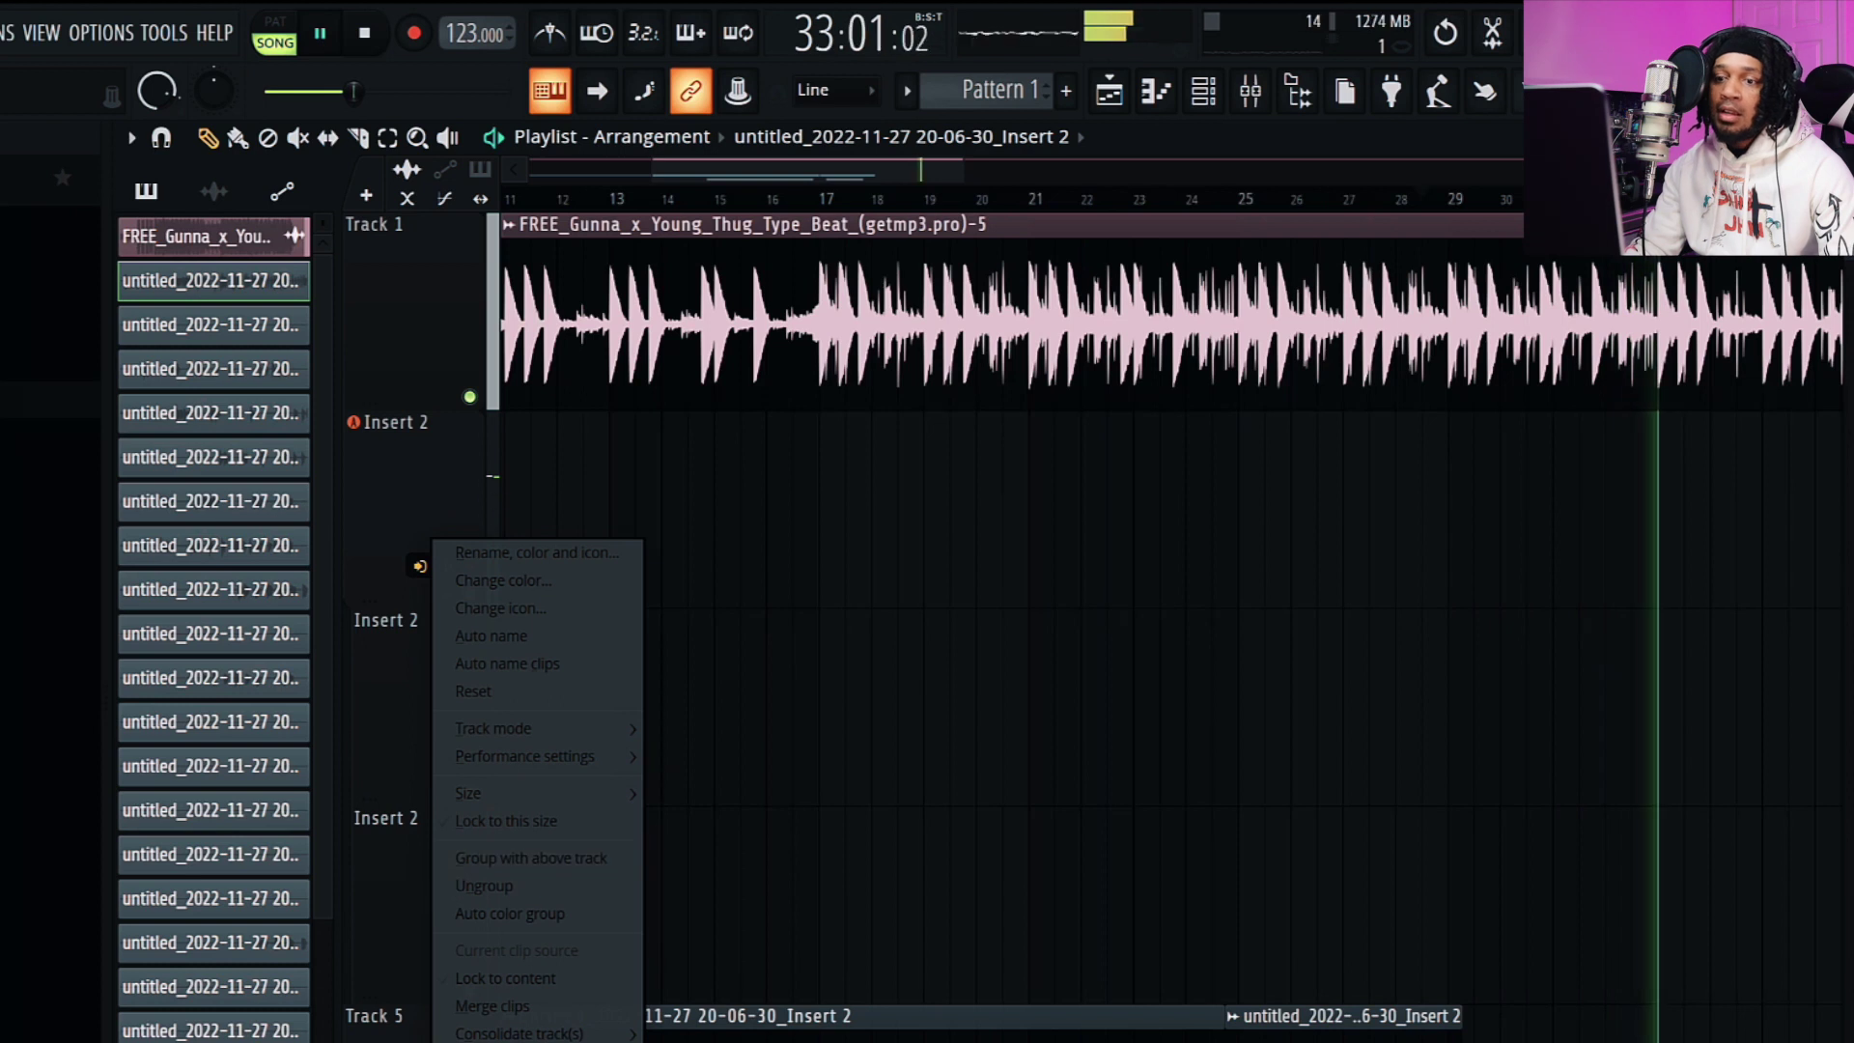
pyautogui.click(512, 1028)
pyautogui.click(877, 755)
pyautogui.rightClick(452, 749)
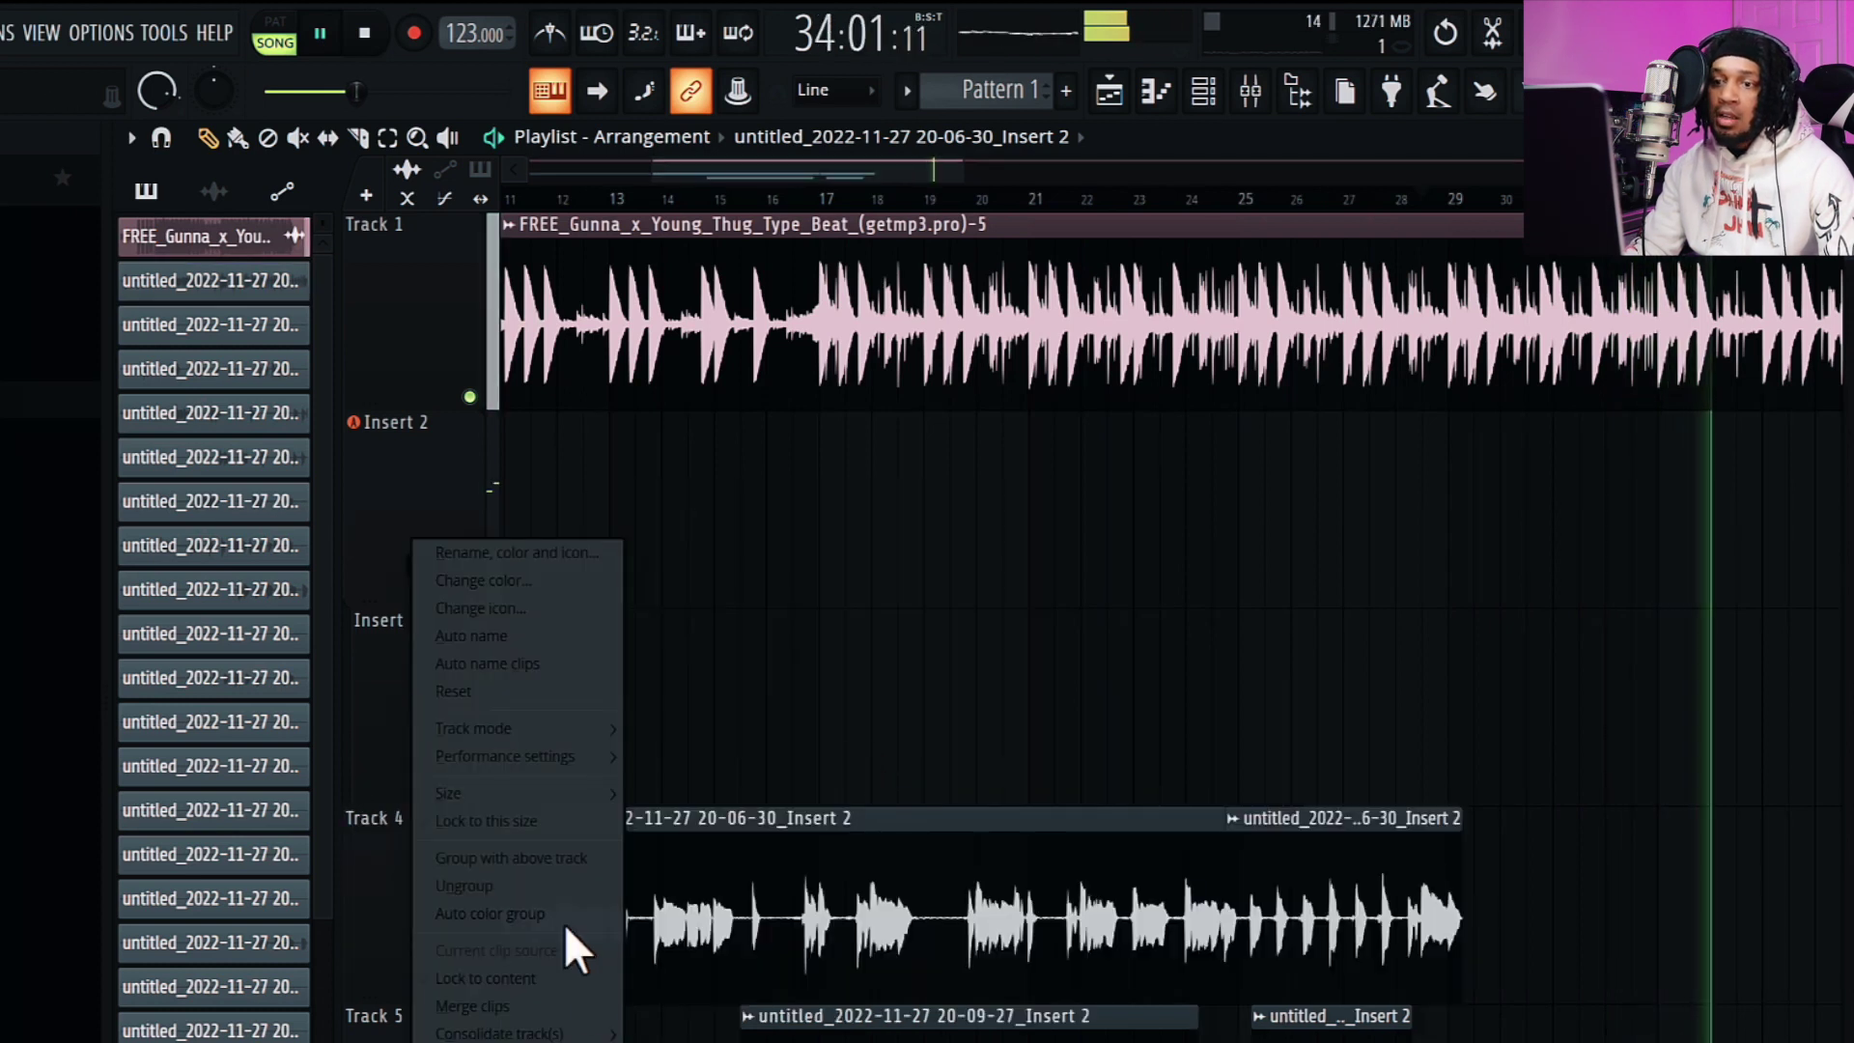
pyautogui.click(483, 1038)
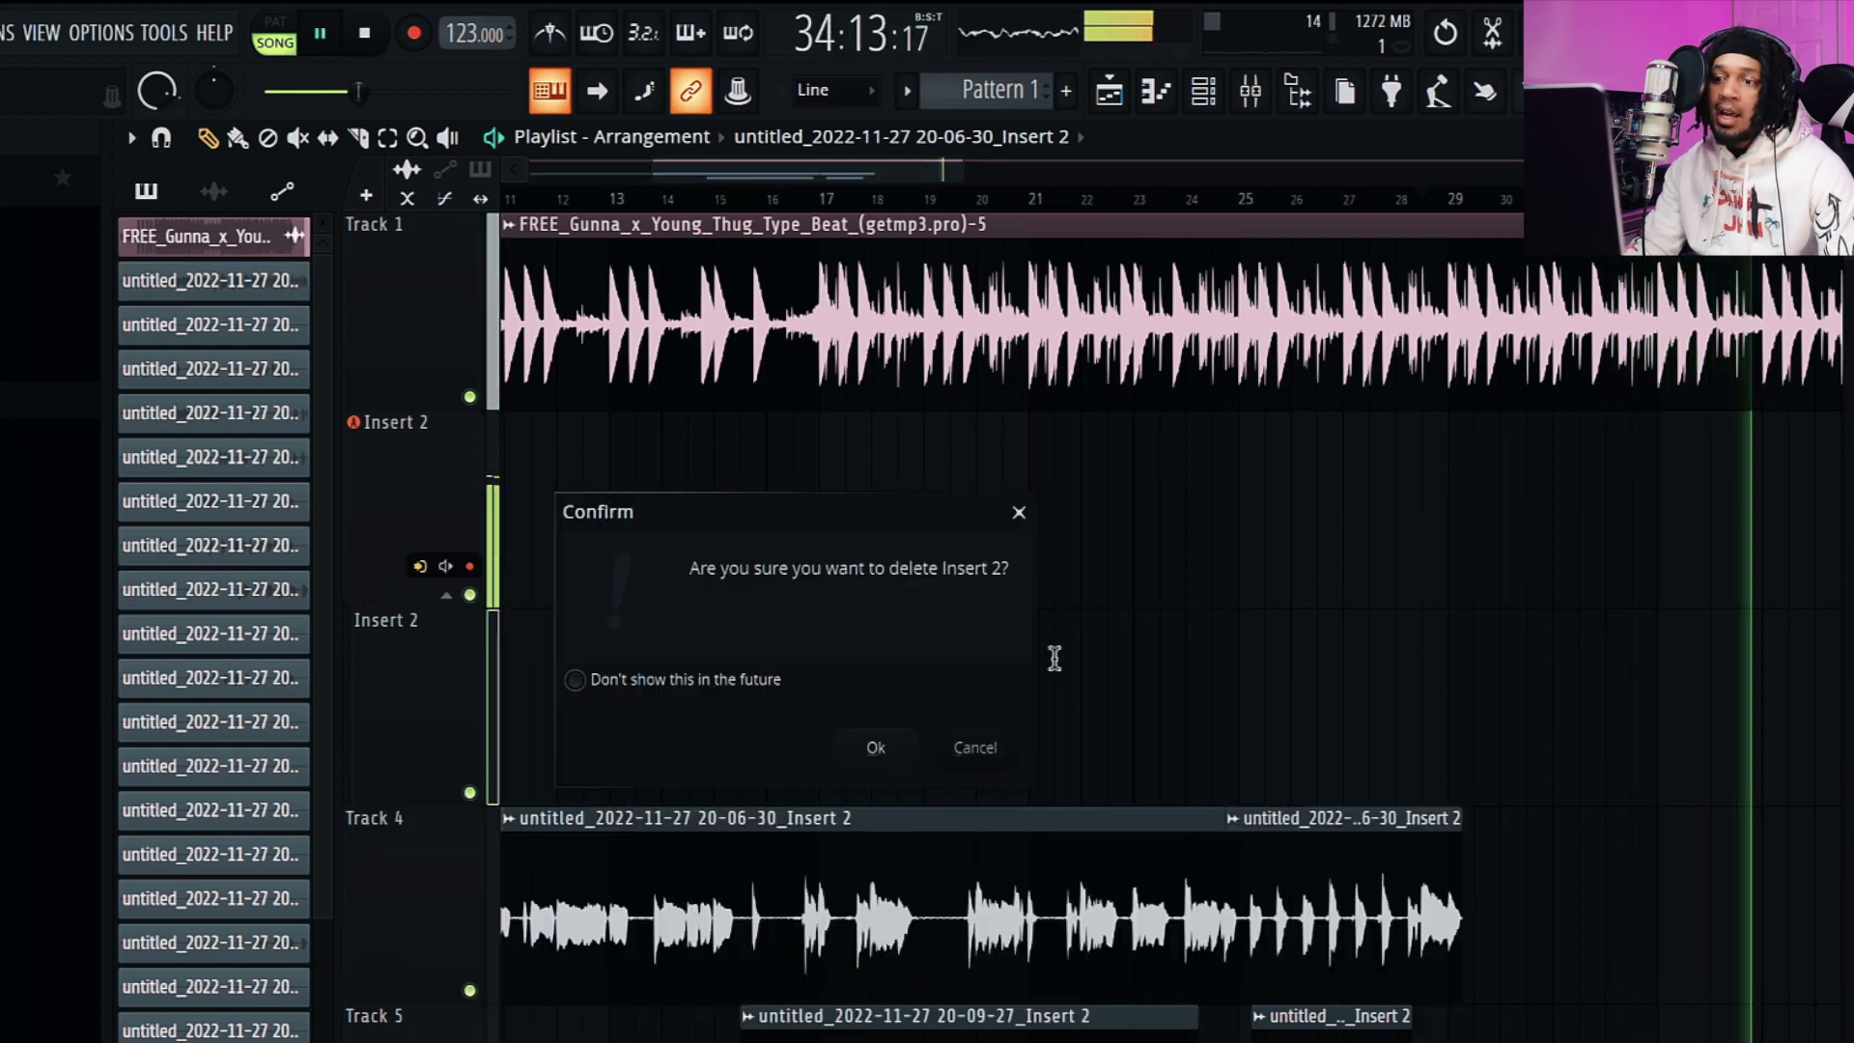
pyautogui.click(874, 753)
# - Record a new vocal take on the armed Insert 2 track from bar 14 to past bar 34, with the recording option Everything
pyautogui.click(414, 33)
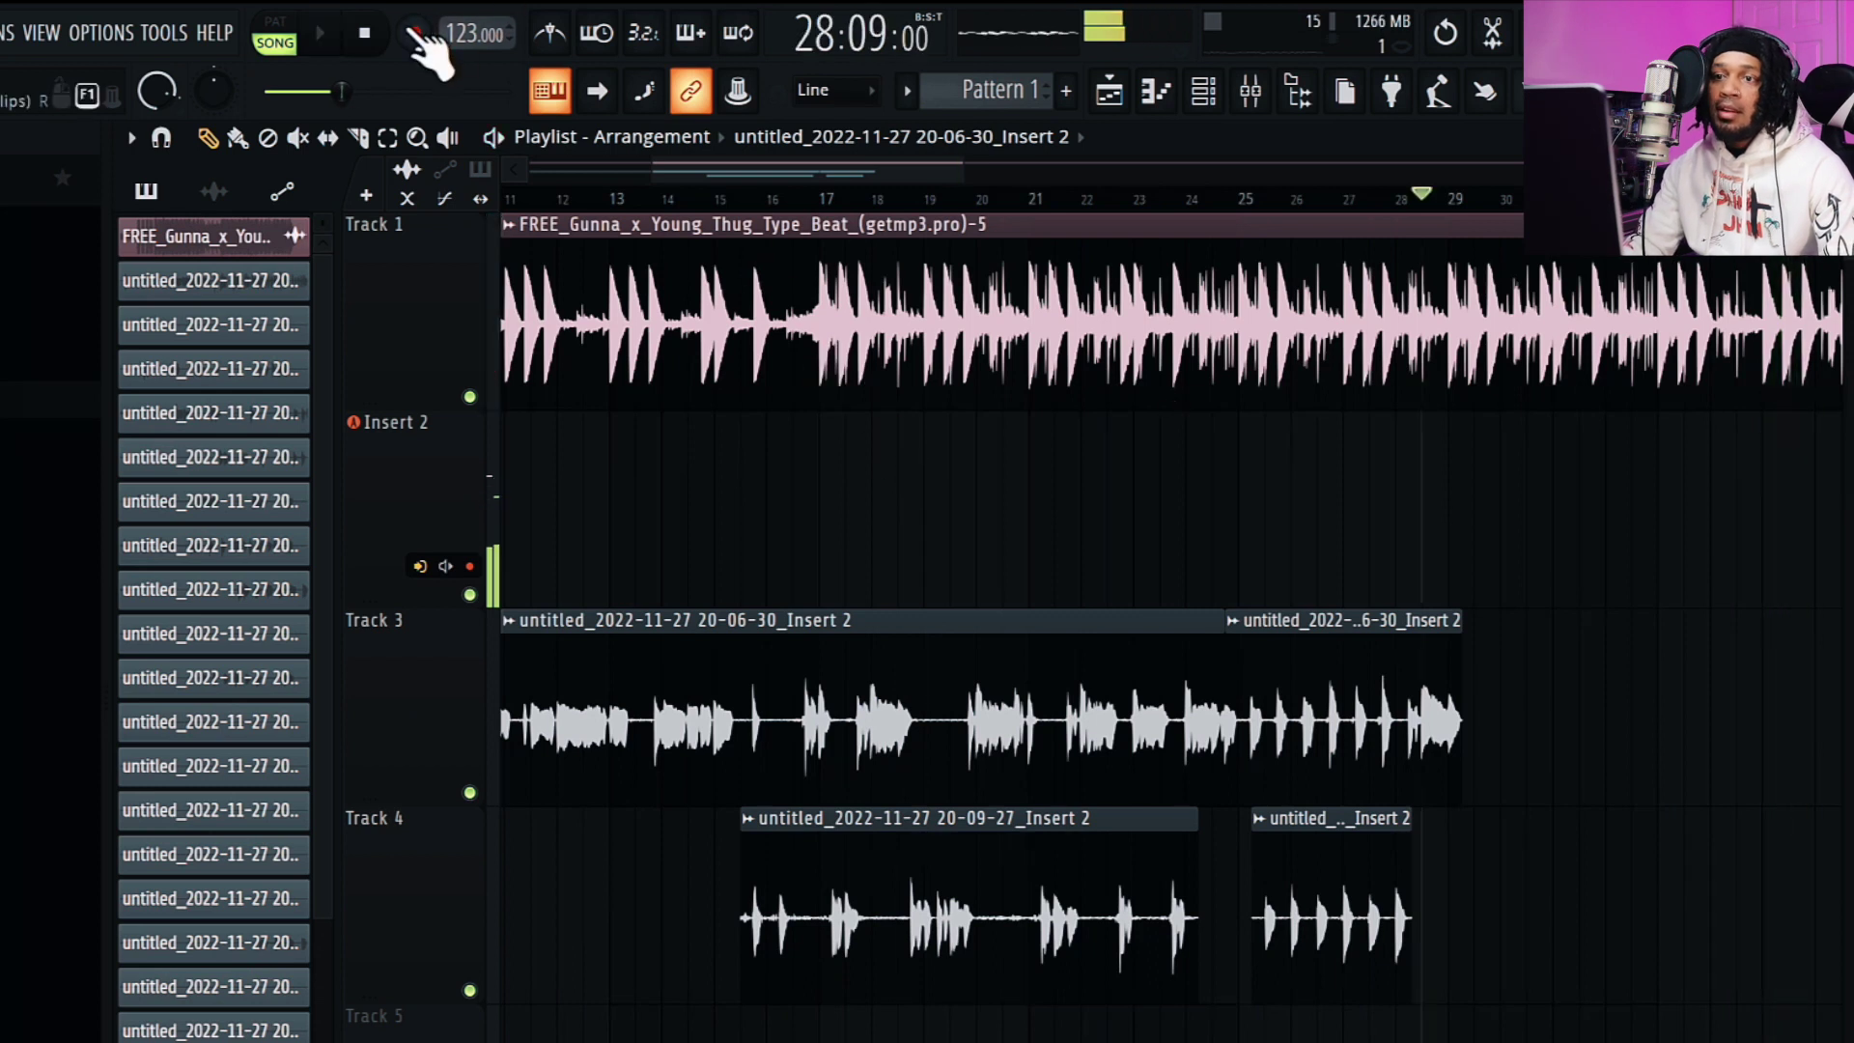
pyautogui.click(796, 848)
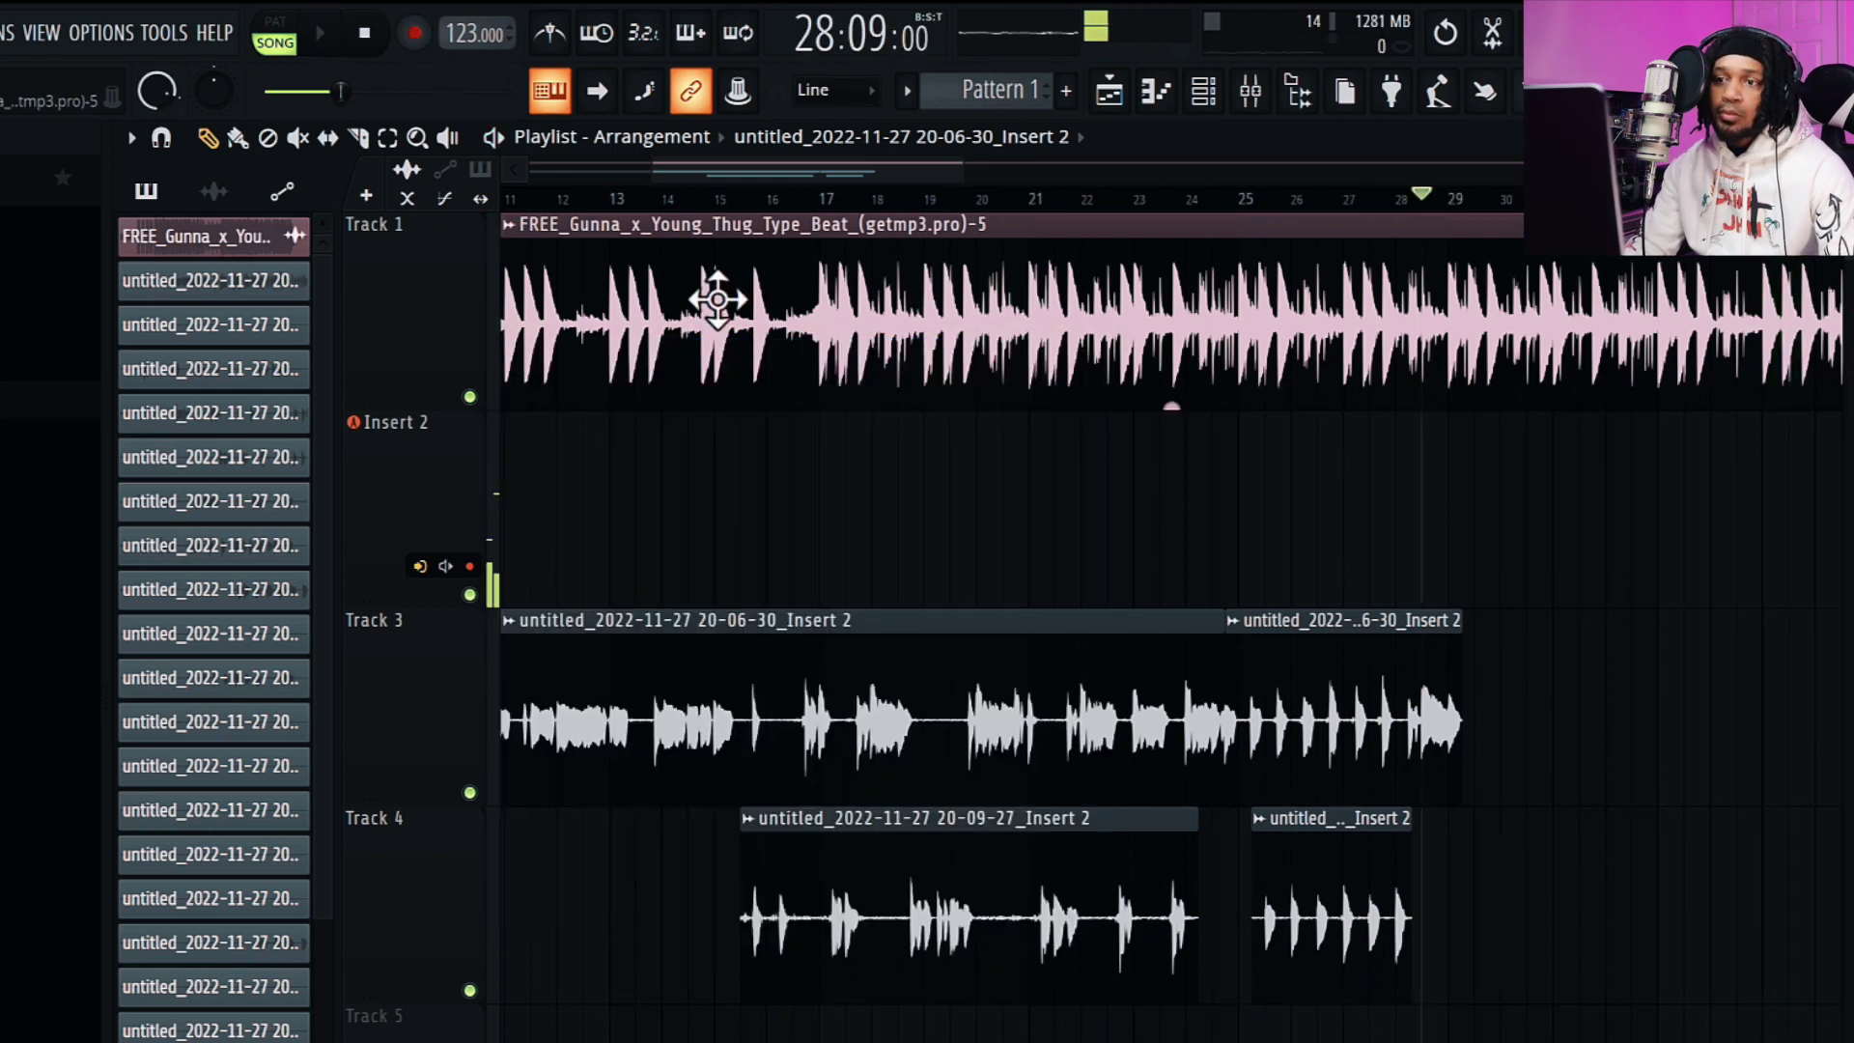
pyautogui.click(664, 198)
pyautogui.press('space')
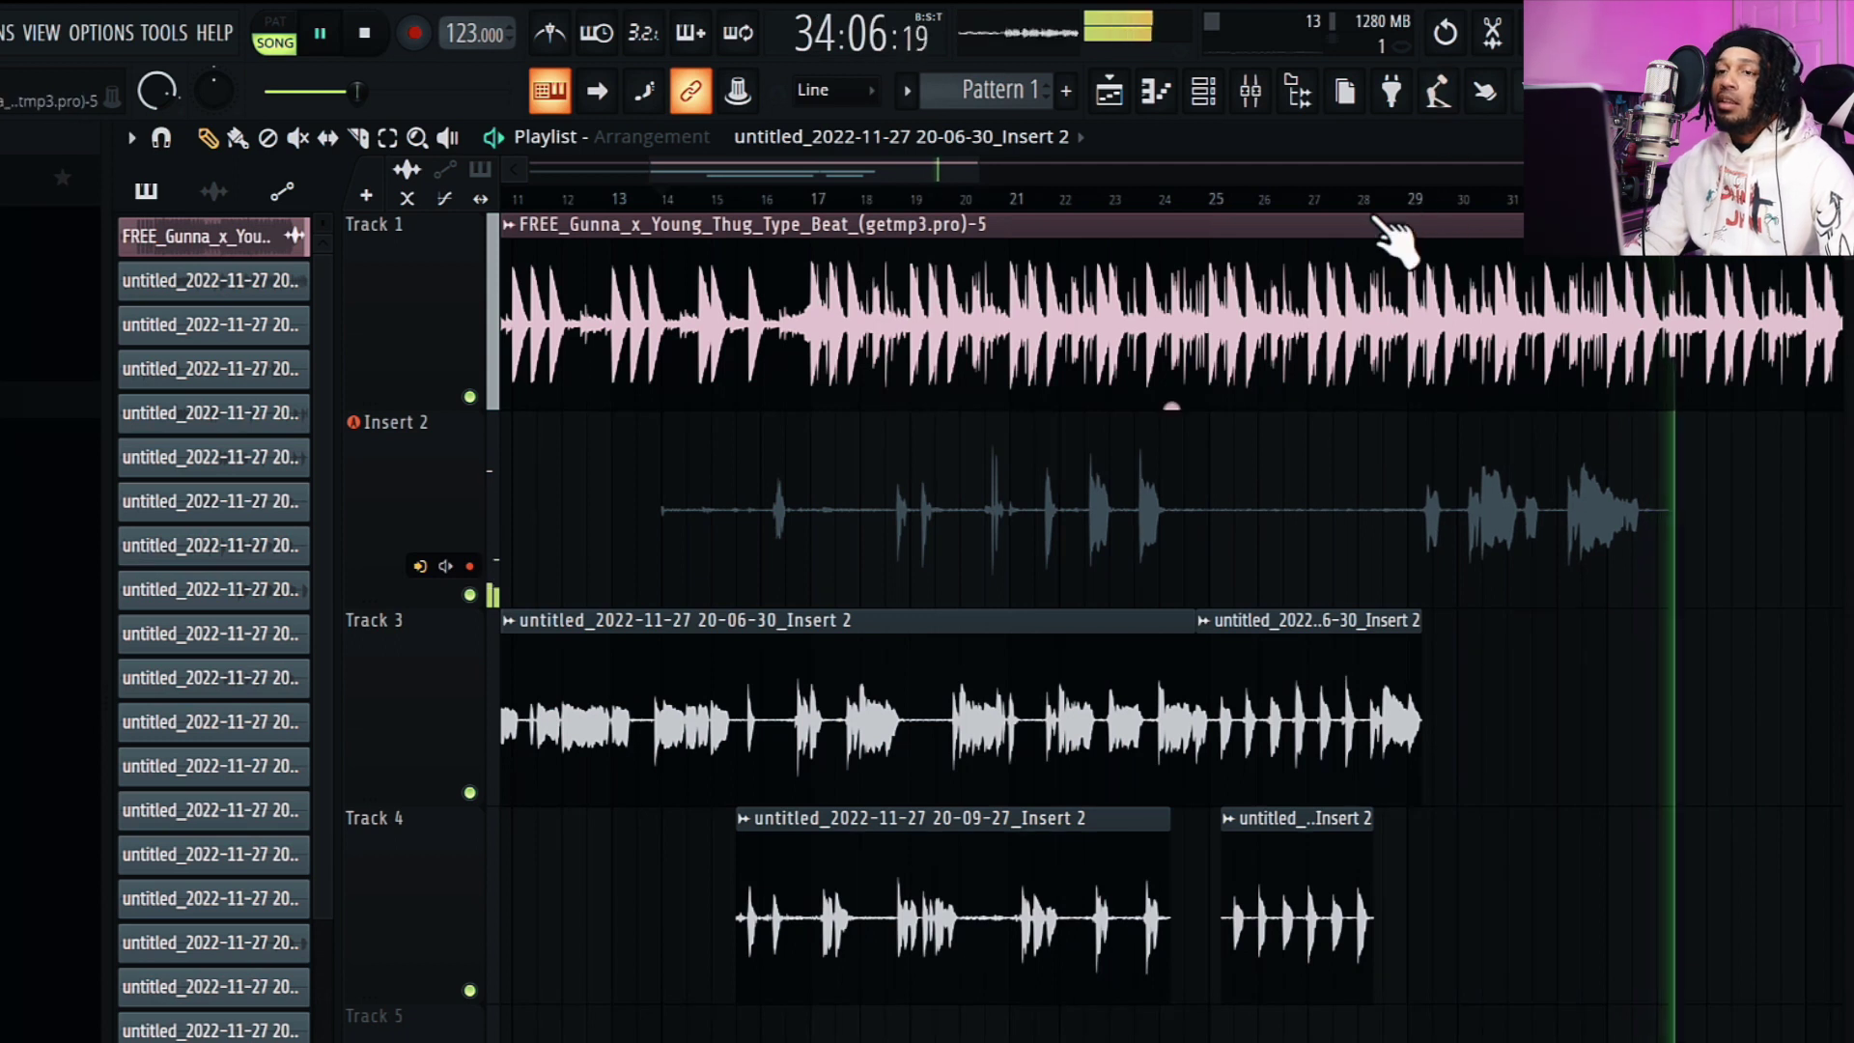
pyautogui.press('space')
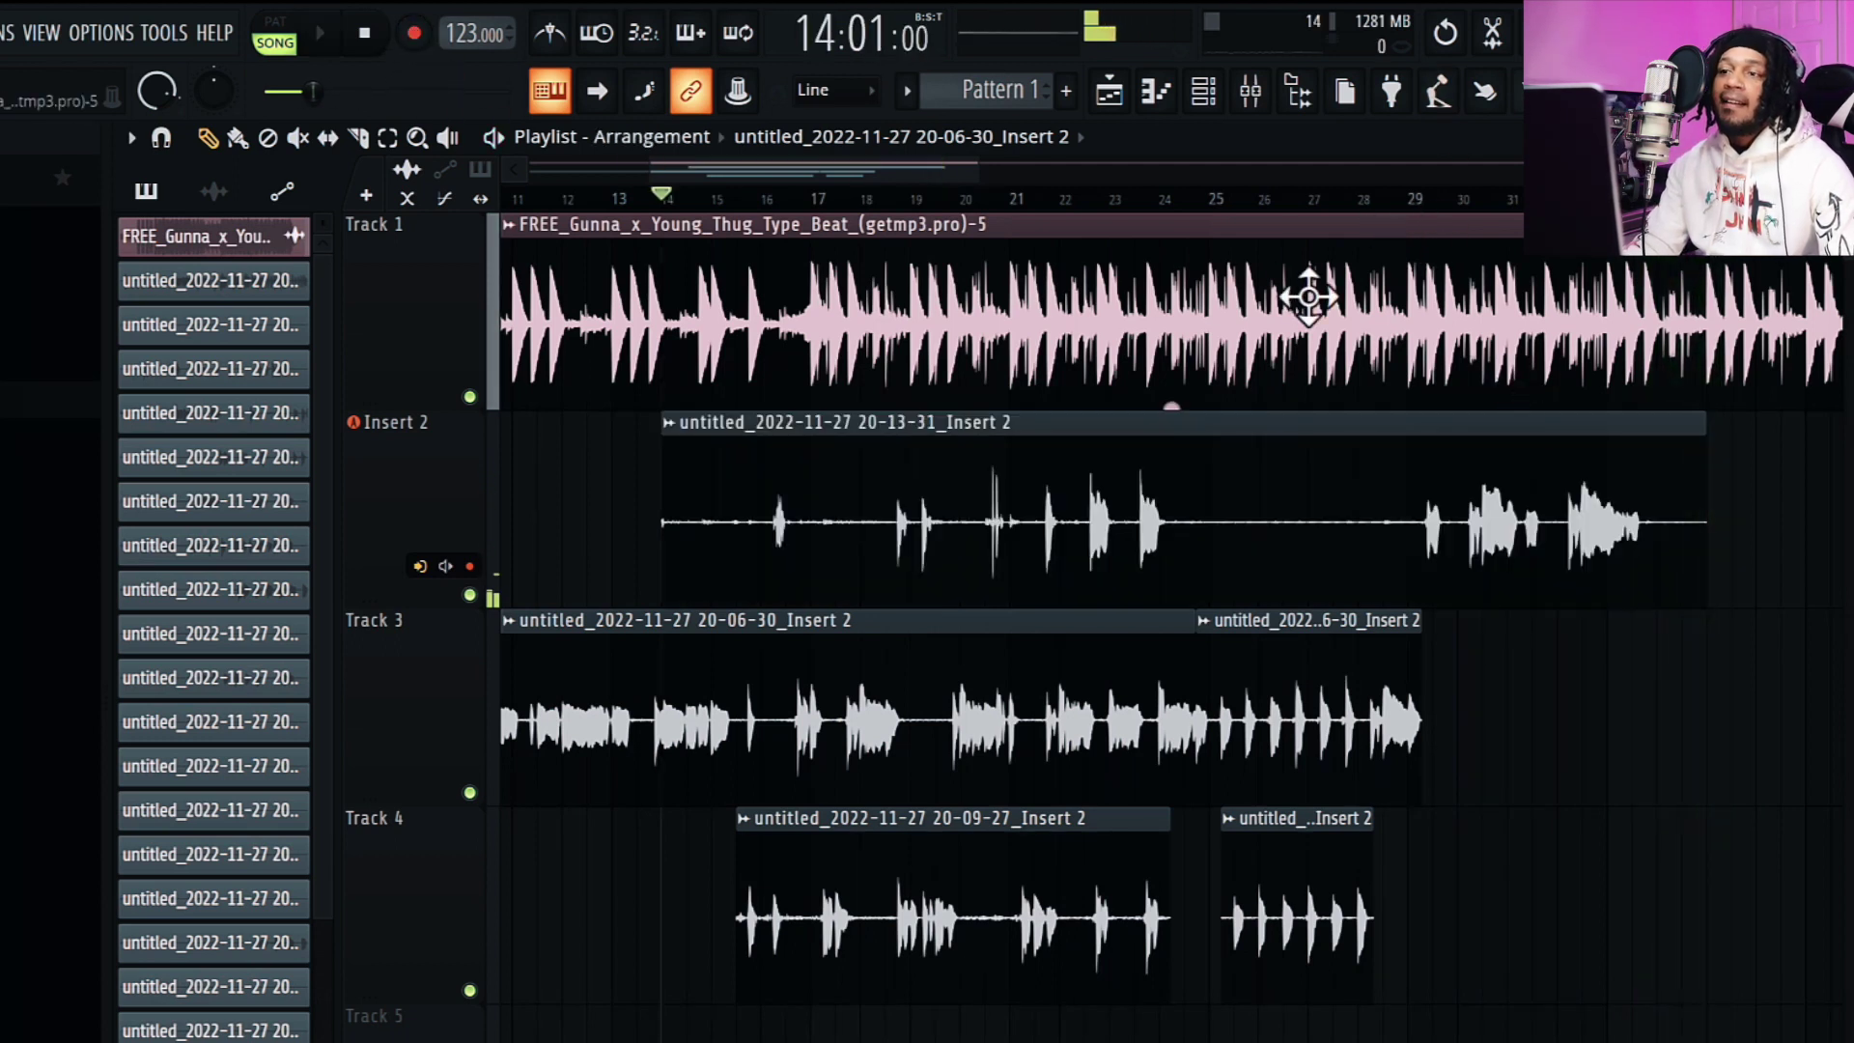
# - Trim the new take's start to just after bar 29, move it to Track 3 right behind the lead vocal, and play the transition
pyautogui.click(1342, 198)
pyautogui.press('space')
pyautogui.moveTo(681, 557)
pyautogui.mouseDown()
pyautogui.moveTo(1431, 586)
pyautogui.moveTo(1468, 770)
pyautogui.moveTo(1465, 992)
pyautogui.mouseUp()
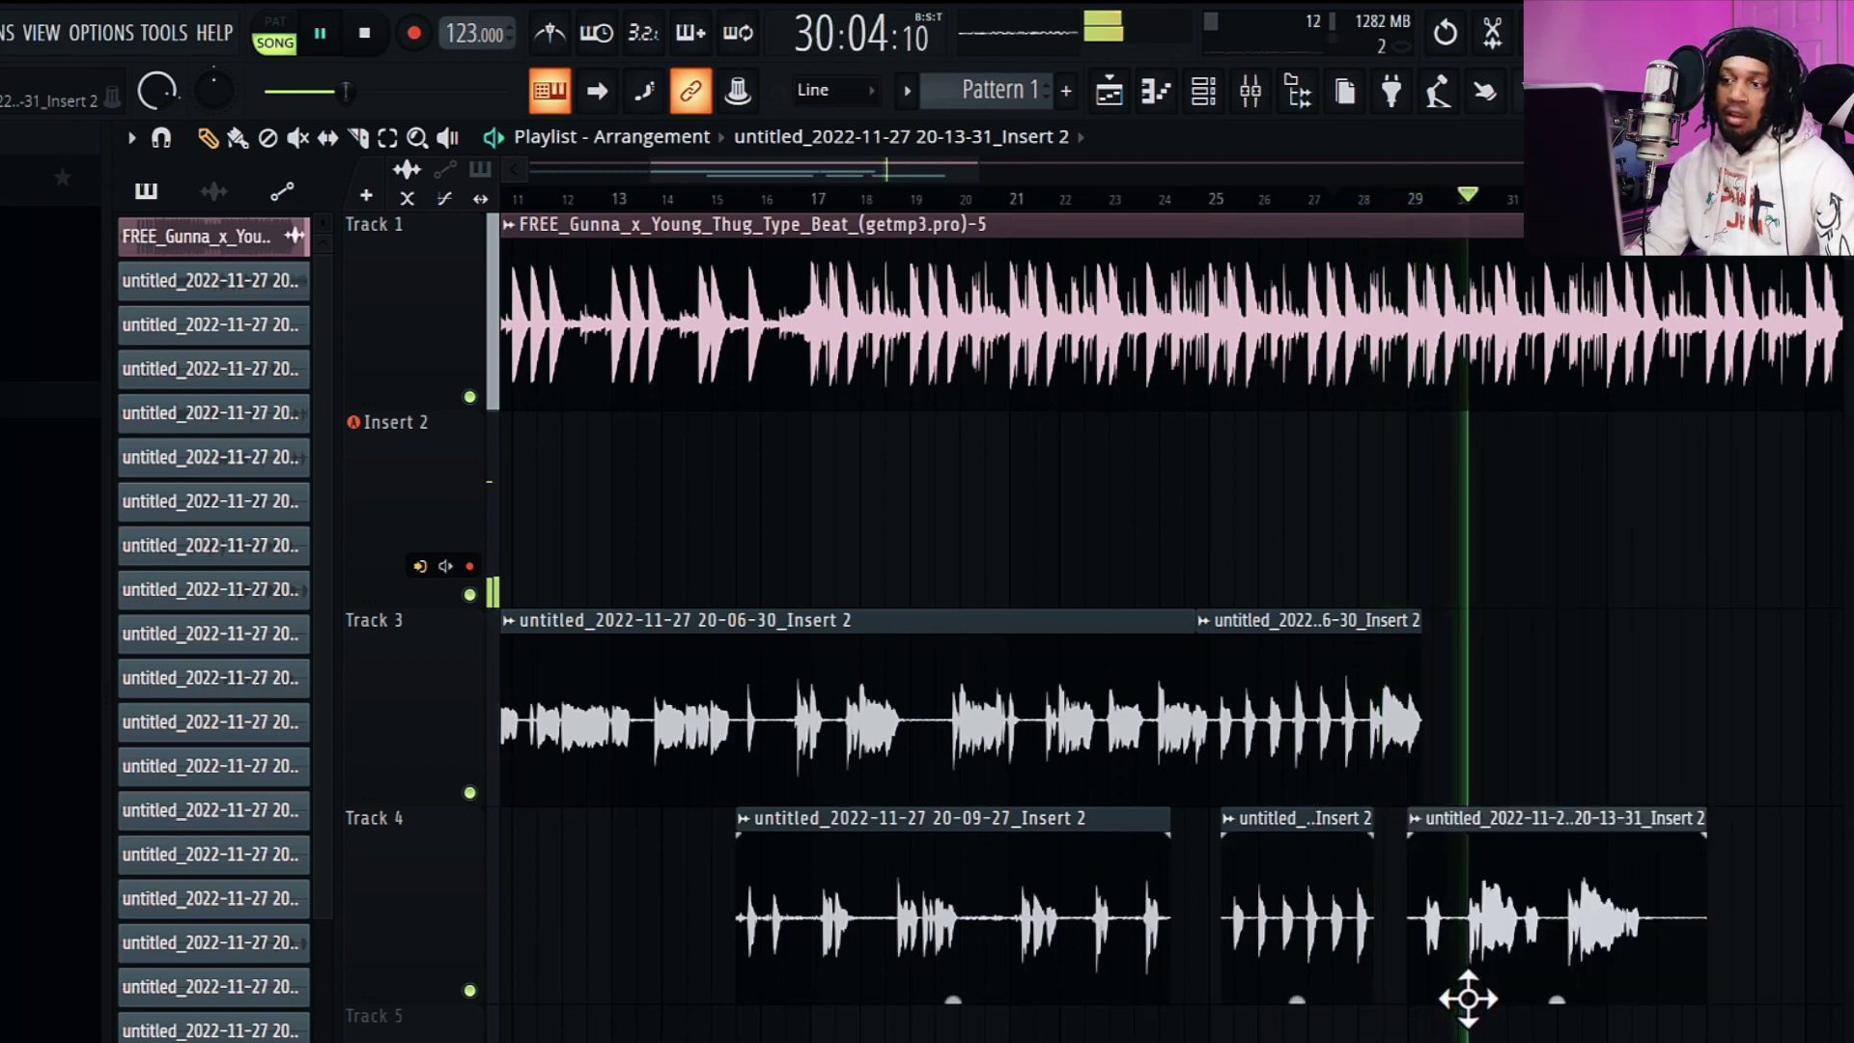
pyautogui.moveTo(973, 169); pyautogui.dragTo(908, 203)
pyautogui.moveTo(1092, 947); pyautogui.dragTo(1125, 951)
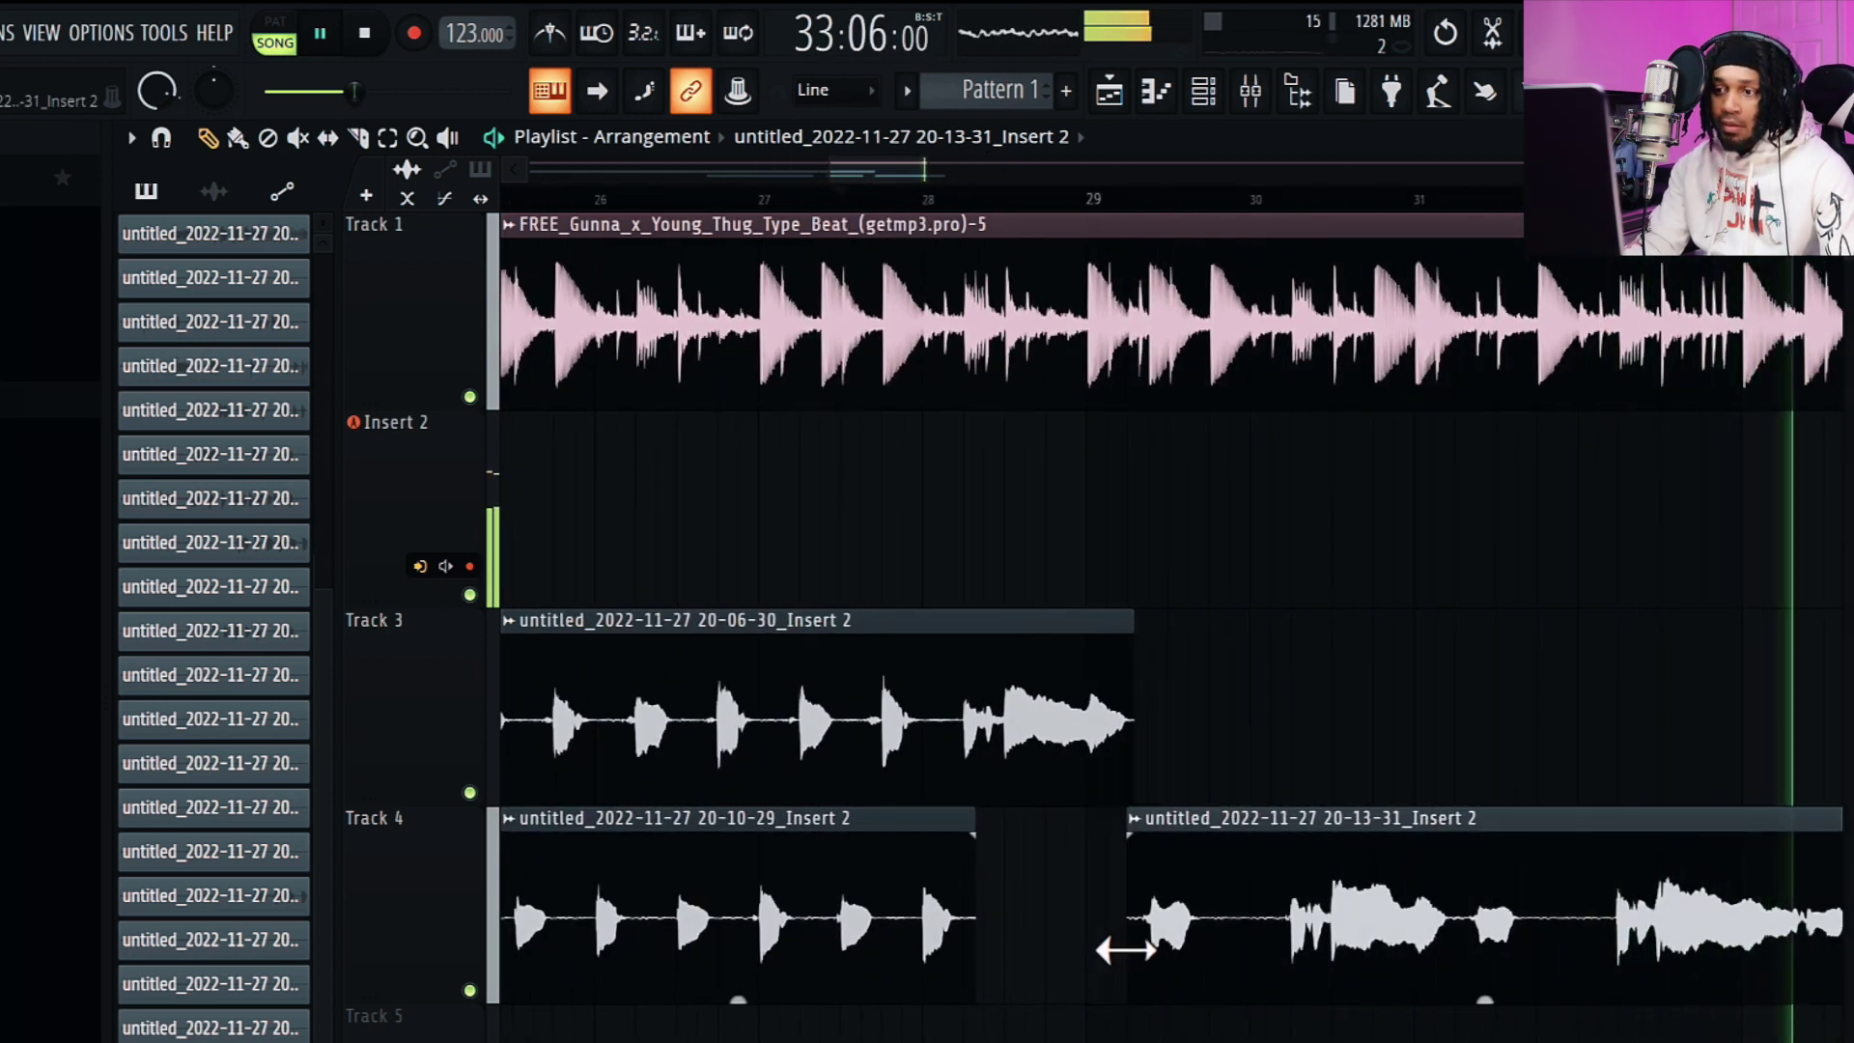
pyautogui.moveTo(1255, 655); pyautogui.dragTo(1249, 608)
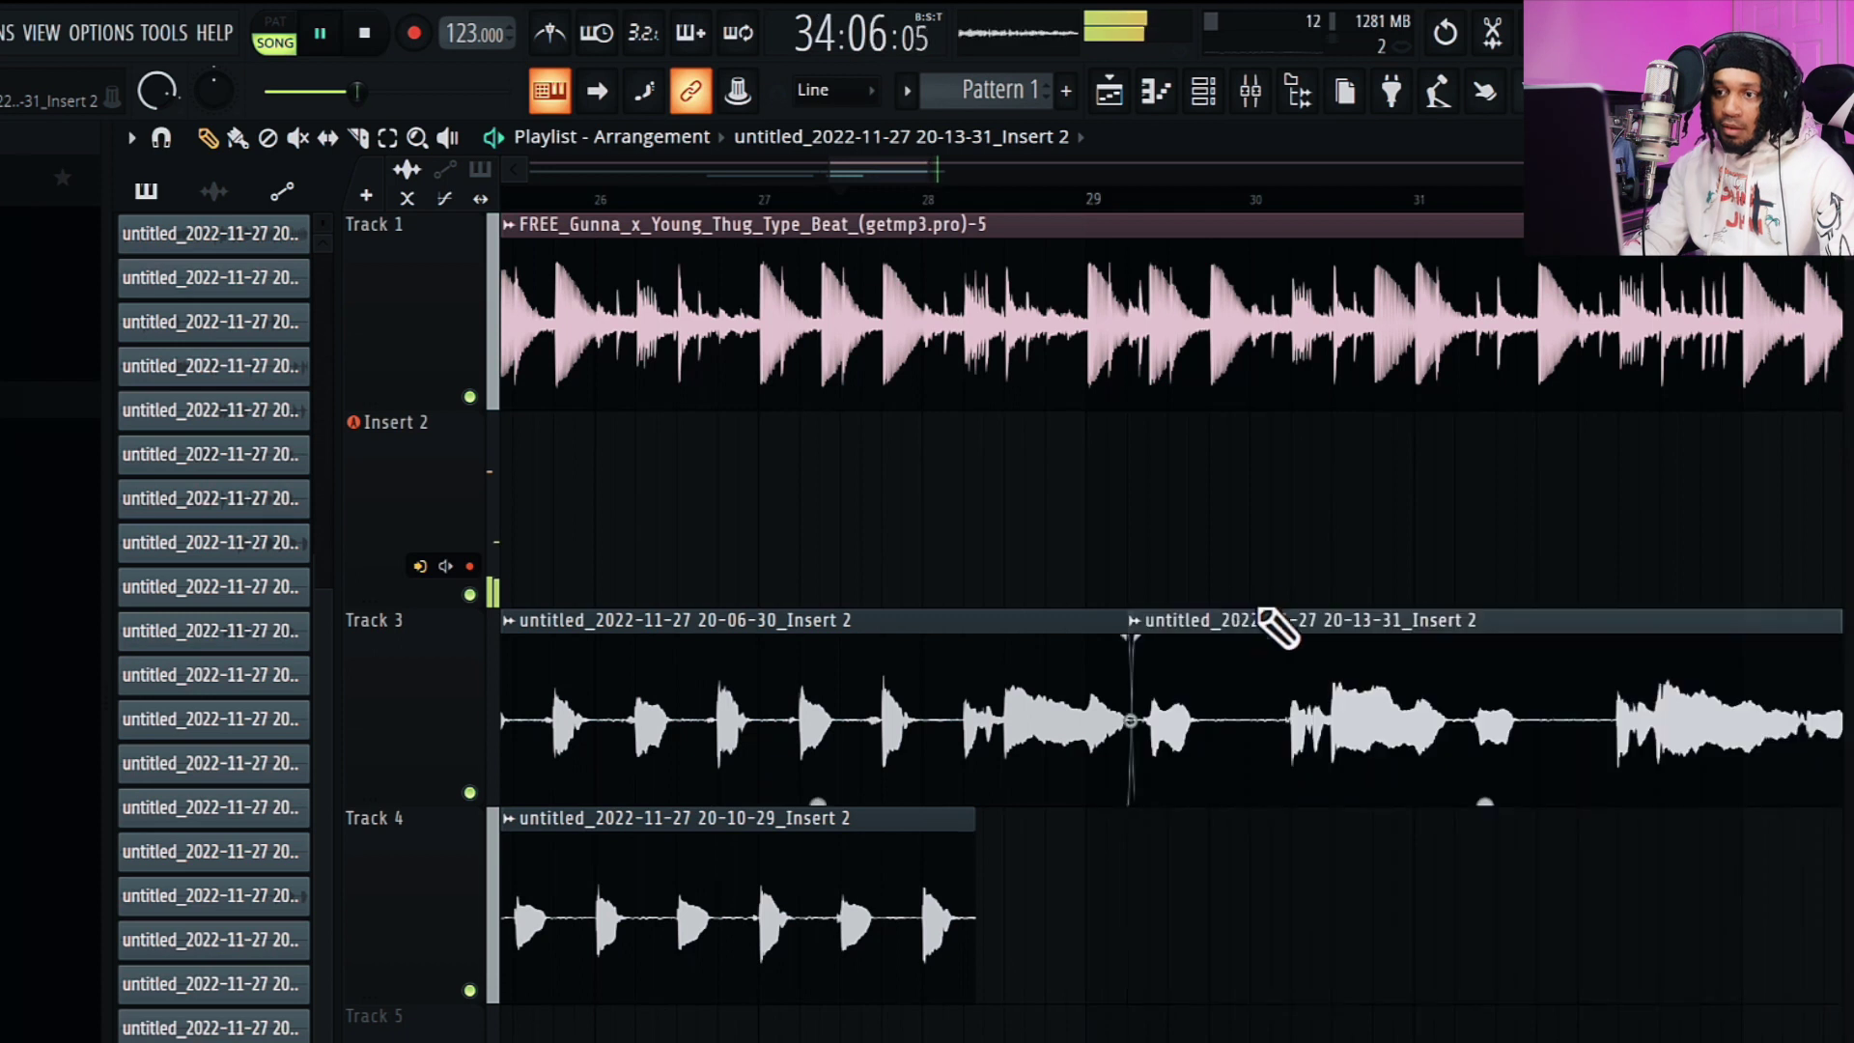
pyautogui.click(888, 199)
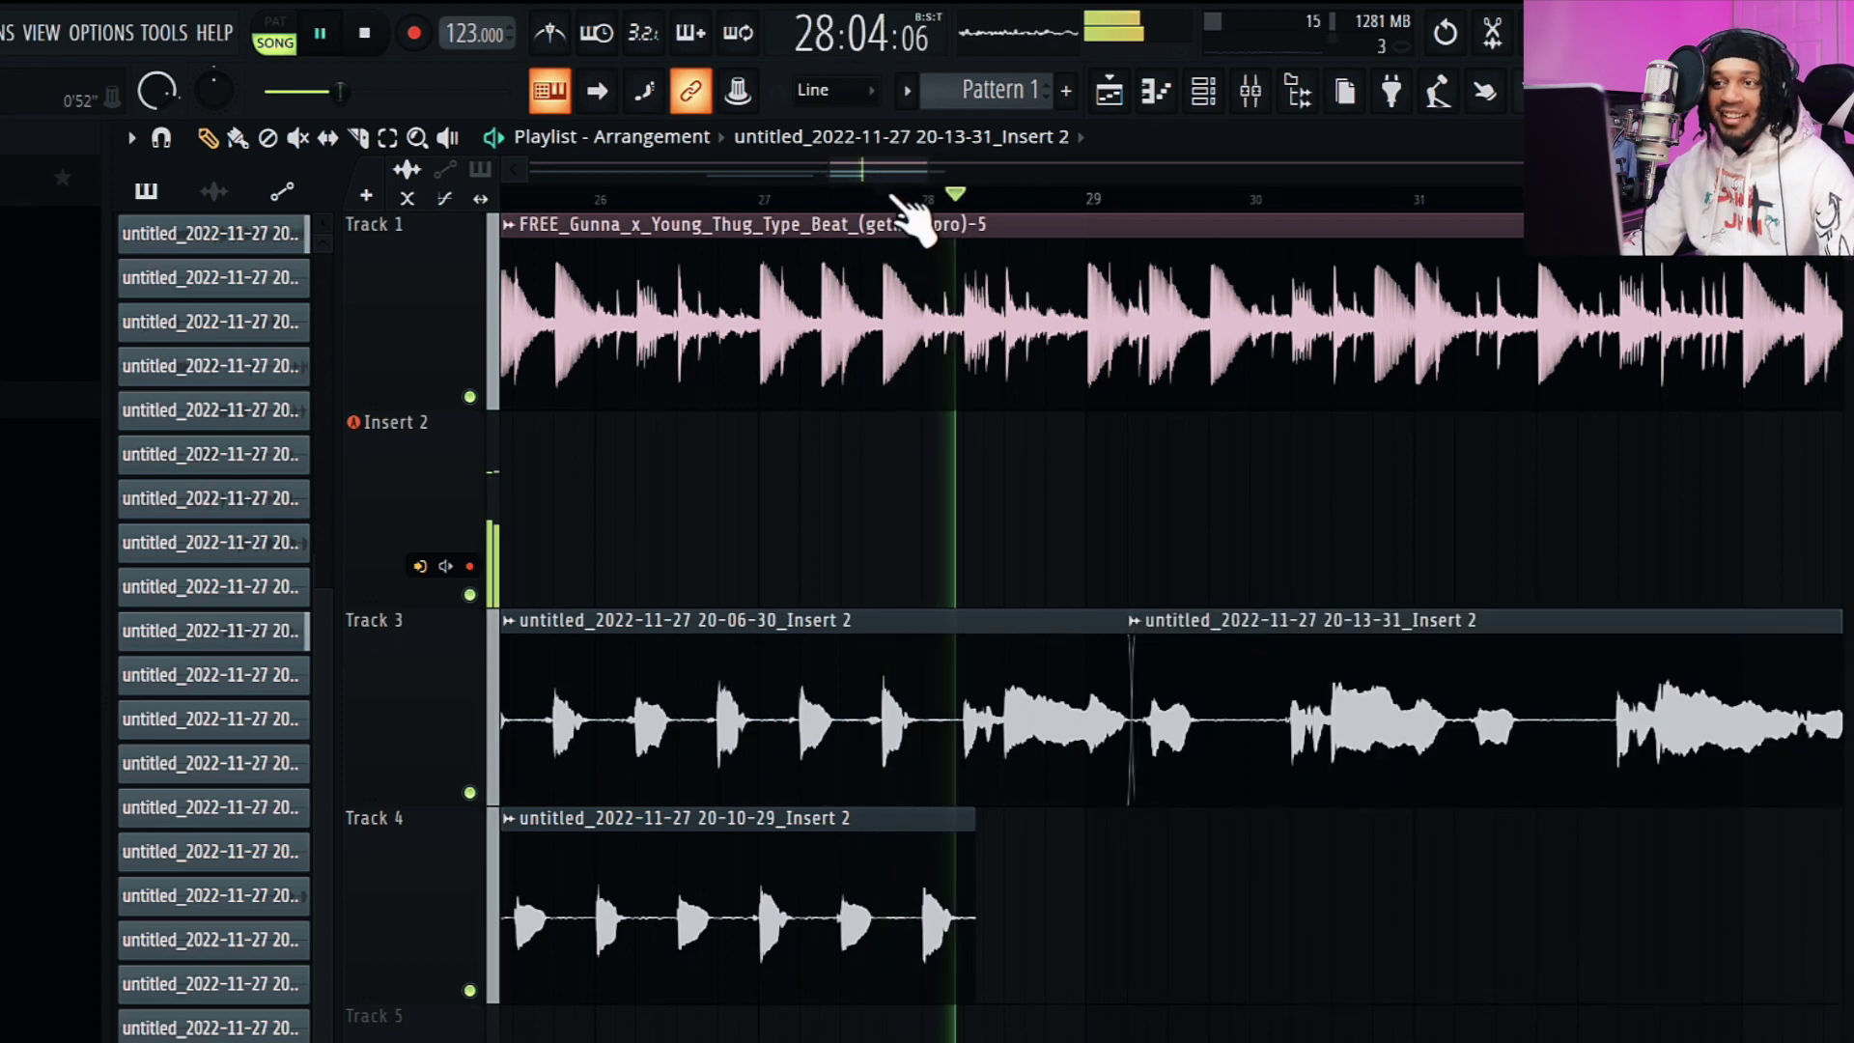
# - Trim the silence off the end of the new Track 3 clip, ending it at about bar 34
pyautogui.scroll(-2, 1019, 167)
pyautogui.moveTo(1019, 167); pyautogui.dragTo(1126, 186)
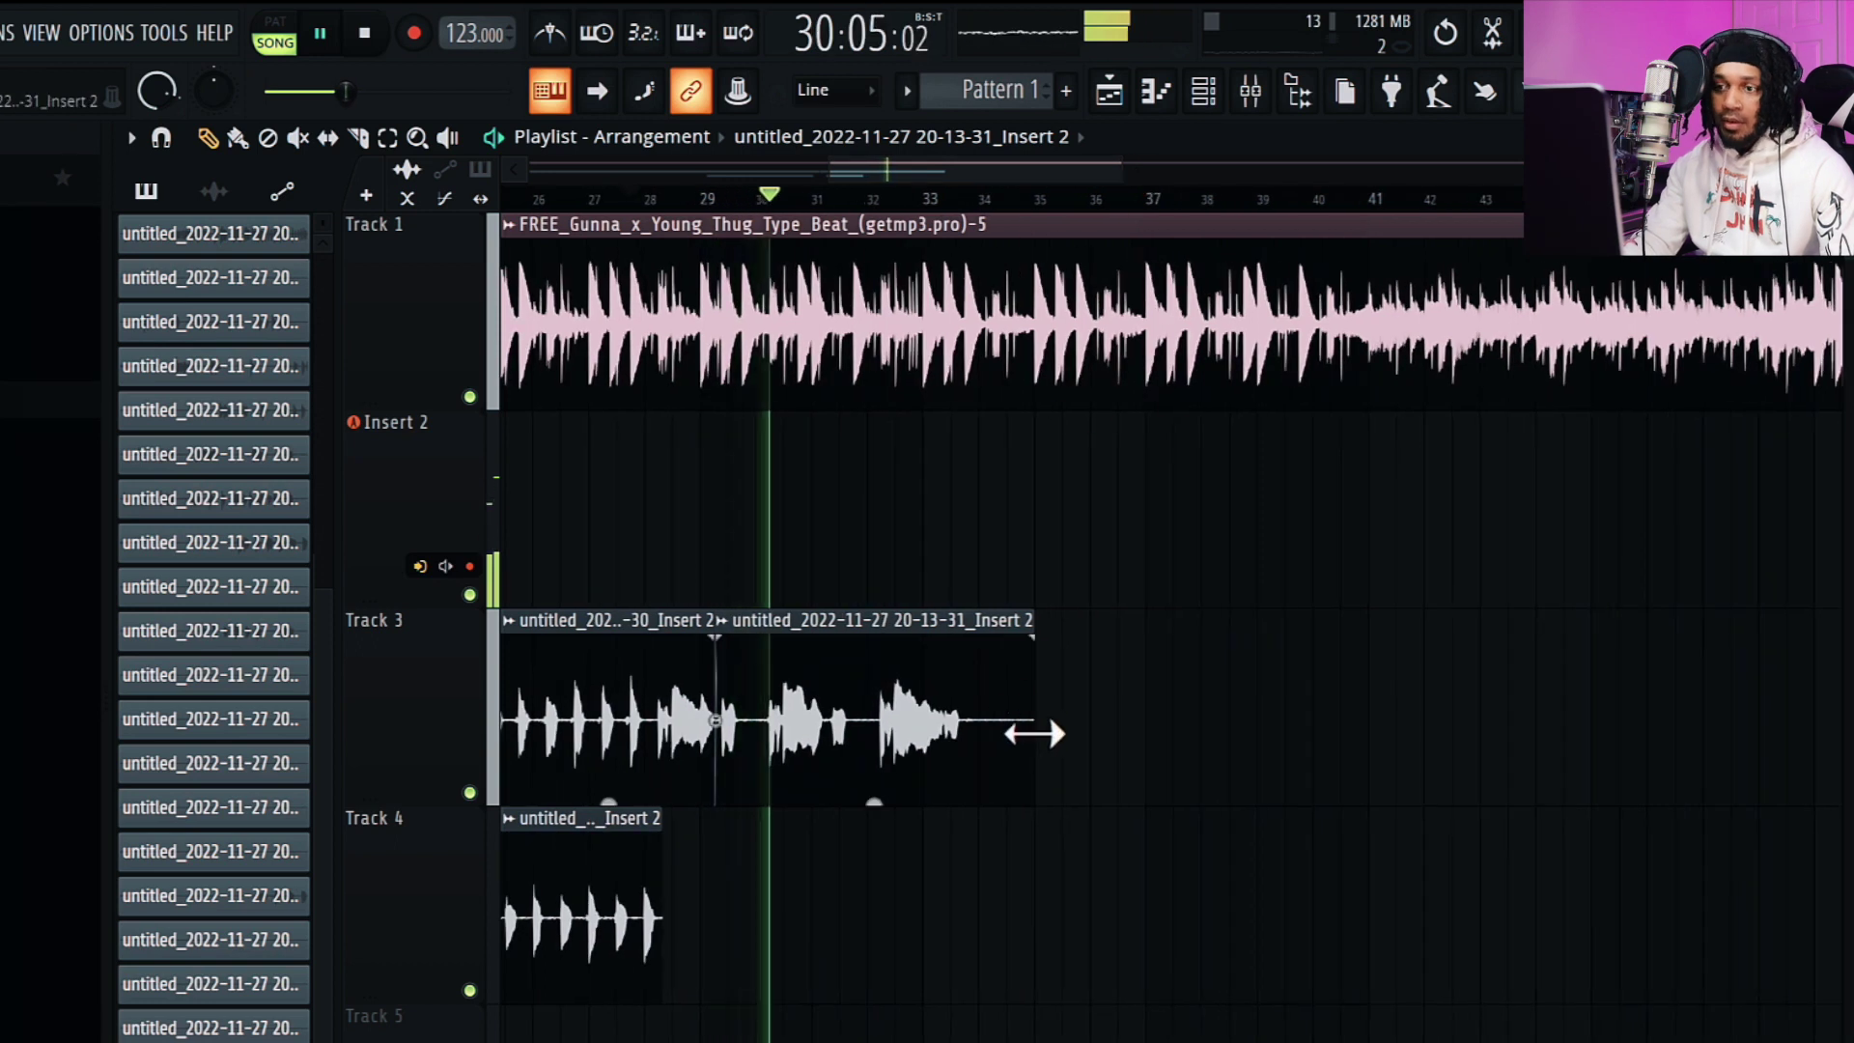
pyautogui.moveTo(1030, 733); pyautogui.dragTo(985, 739)
pyautogui.moveTo(1020, 171); pyautogui.dragTo(856, 183)
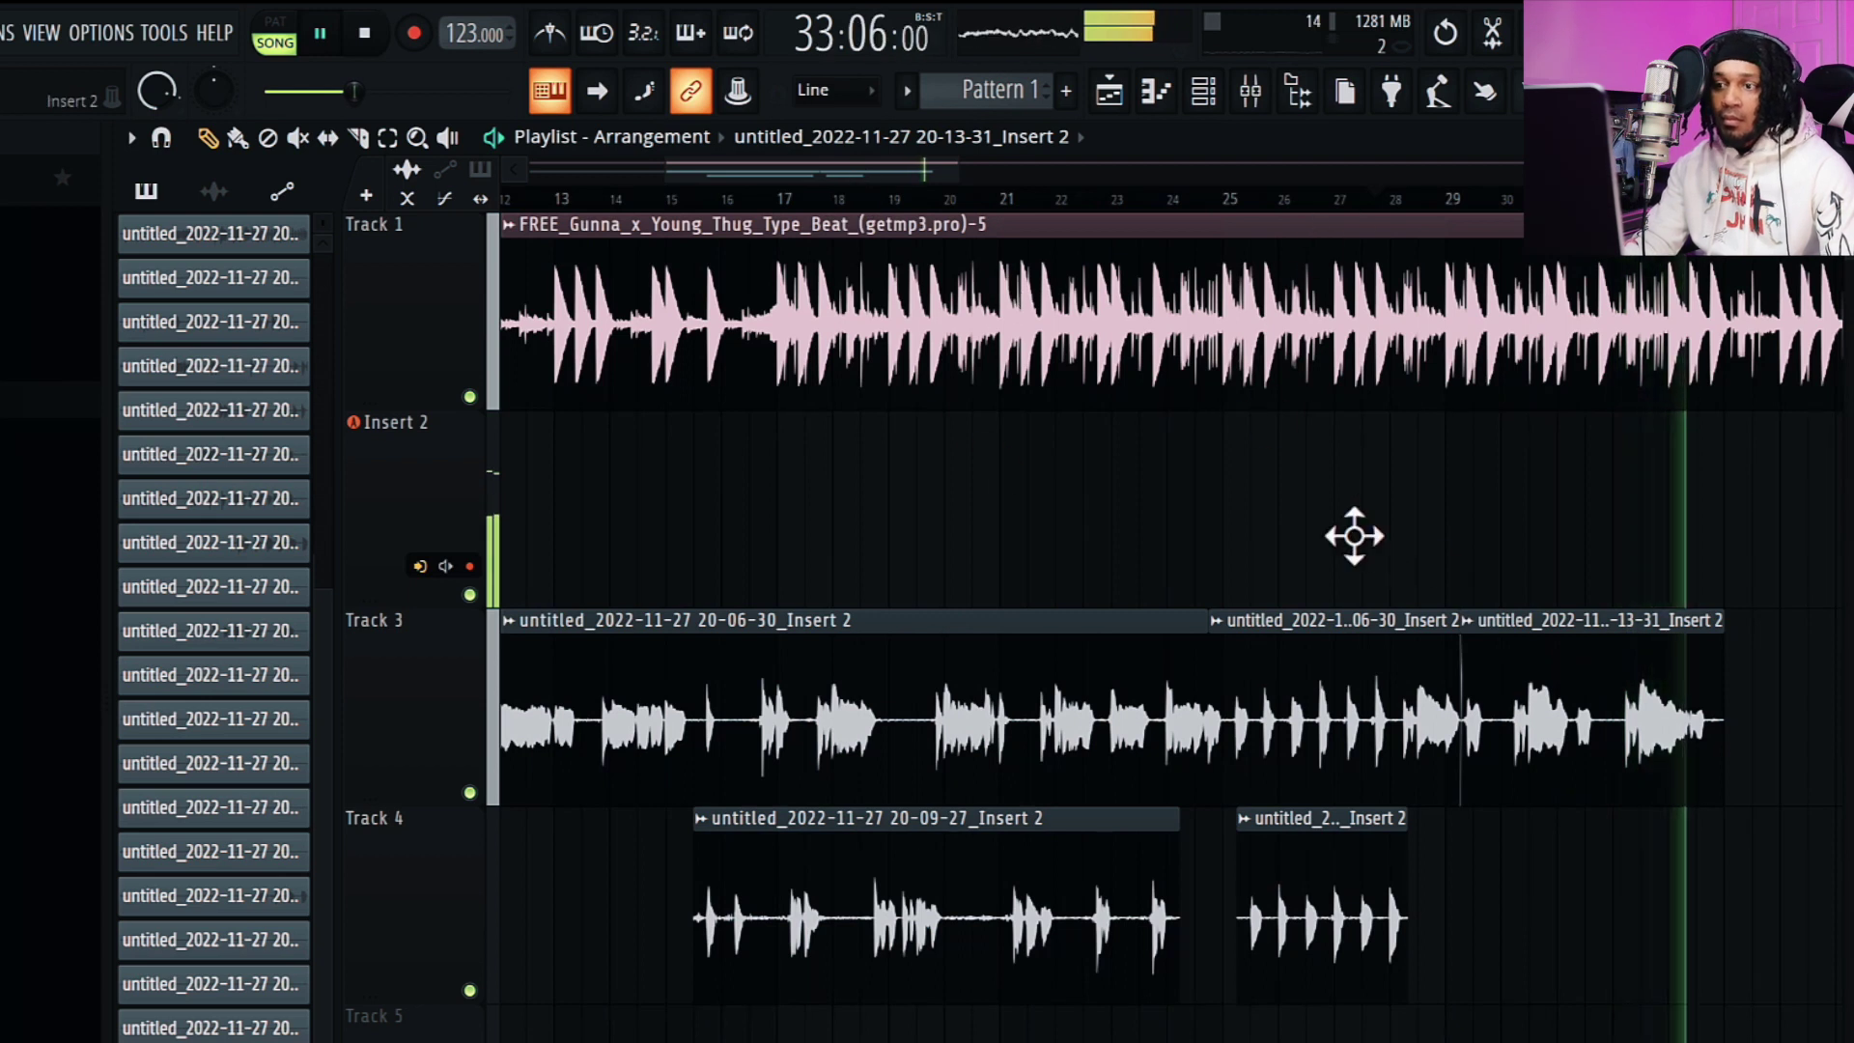
# - Record a layering take on the Insert 2 track from bar 24 to late in bar 33, with the recording option Everything
pyautogui.scroll(-1, 1354, 535)
pyautogui.press('space')
pyautogui.click(1178, 200)
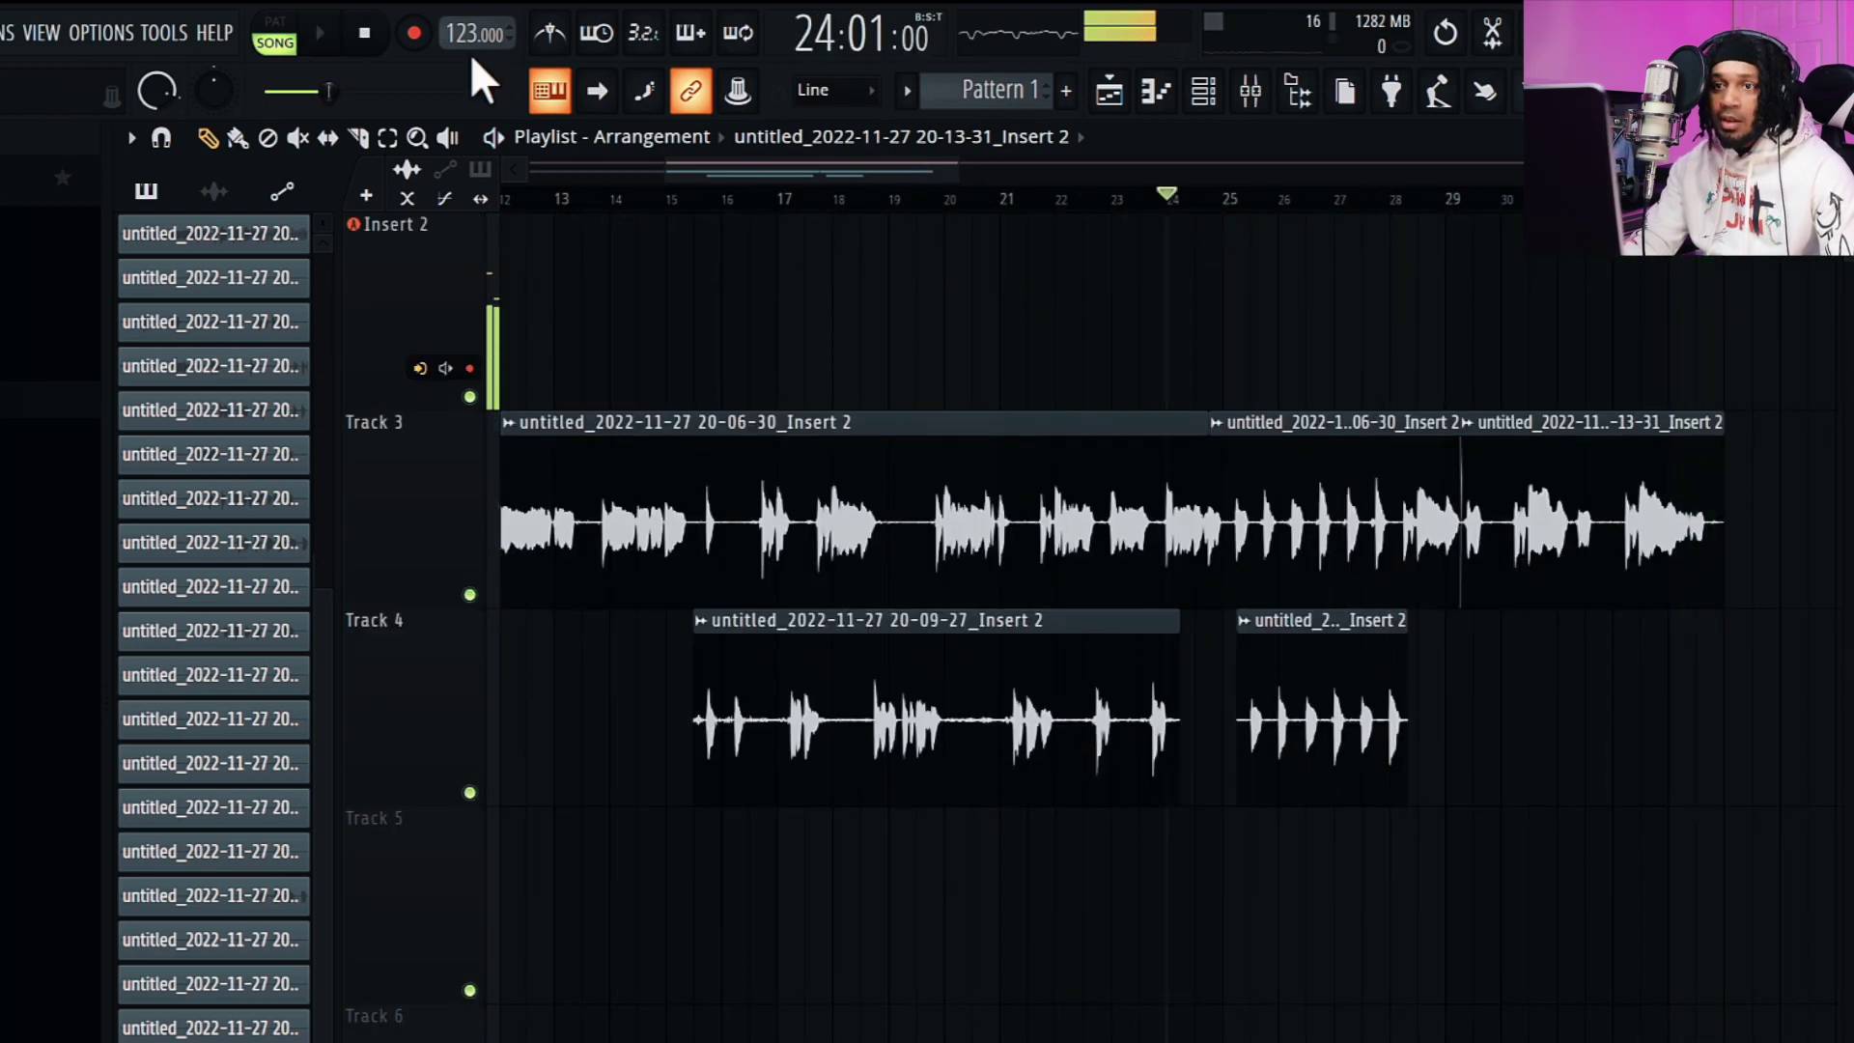
pyautogui.click(415, 34)
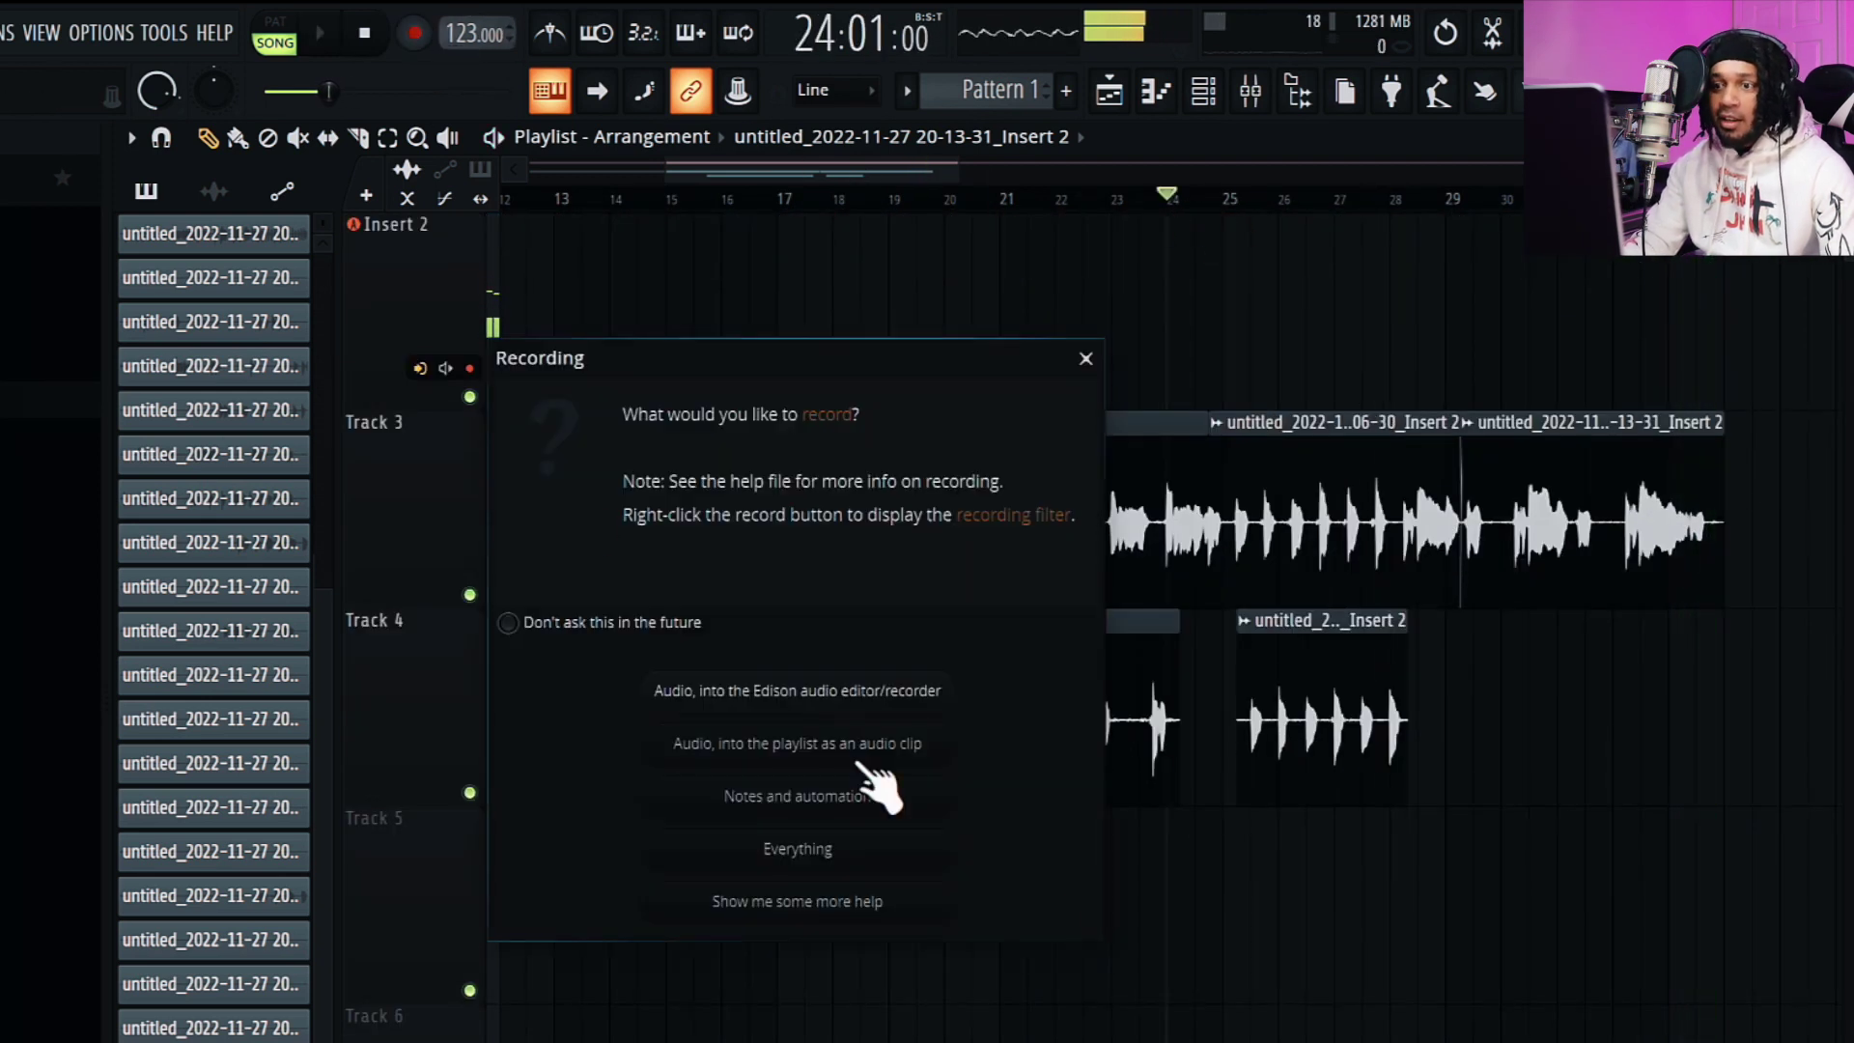
pyautogui.click(882, 854)
pyautogui.scroll(-2, 1109, 675)
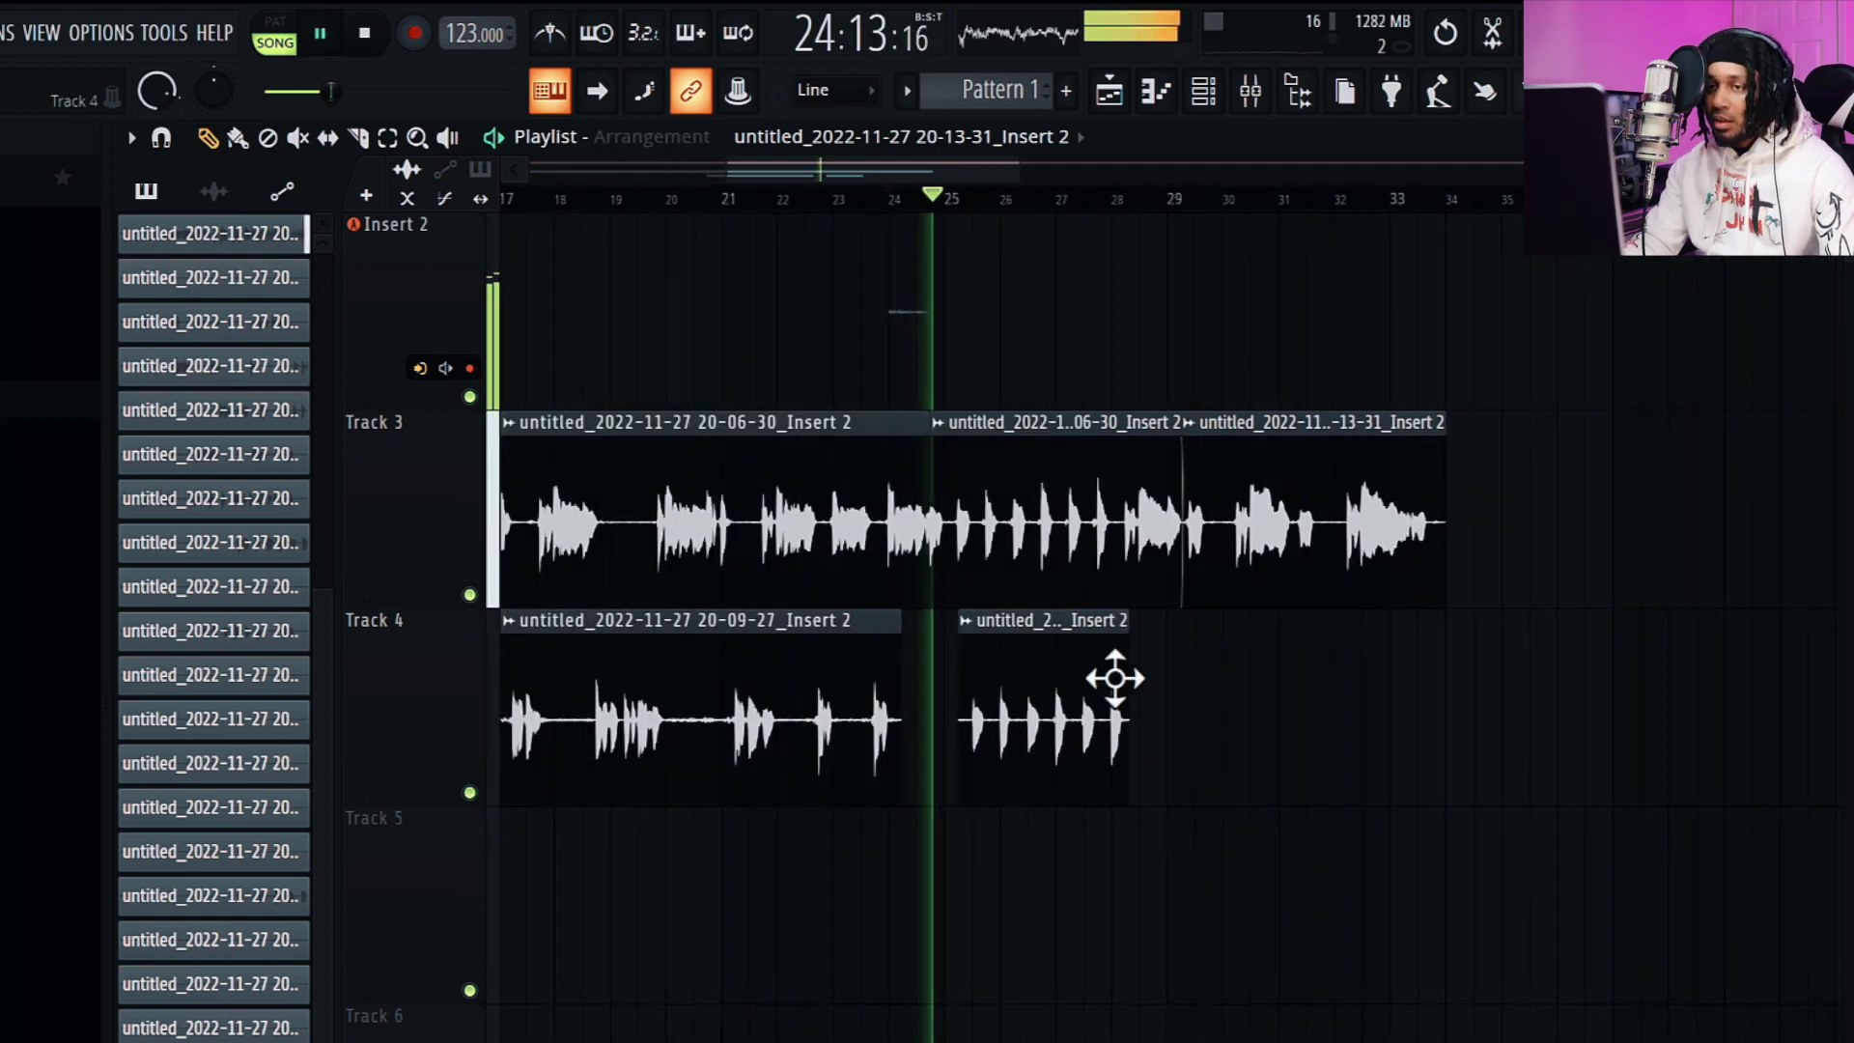
pyautogui.moveTo(1005, 174); pyautogui.dragTo(944, 175)
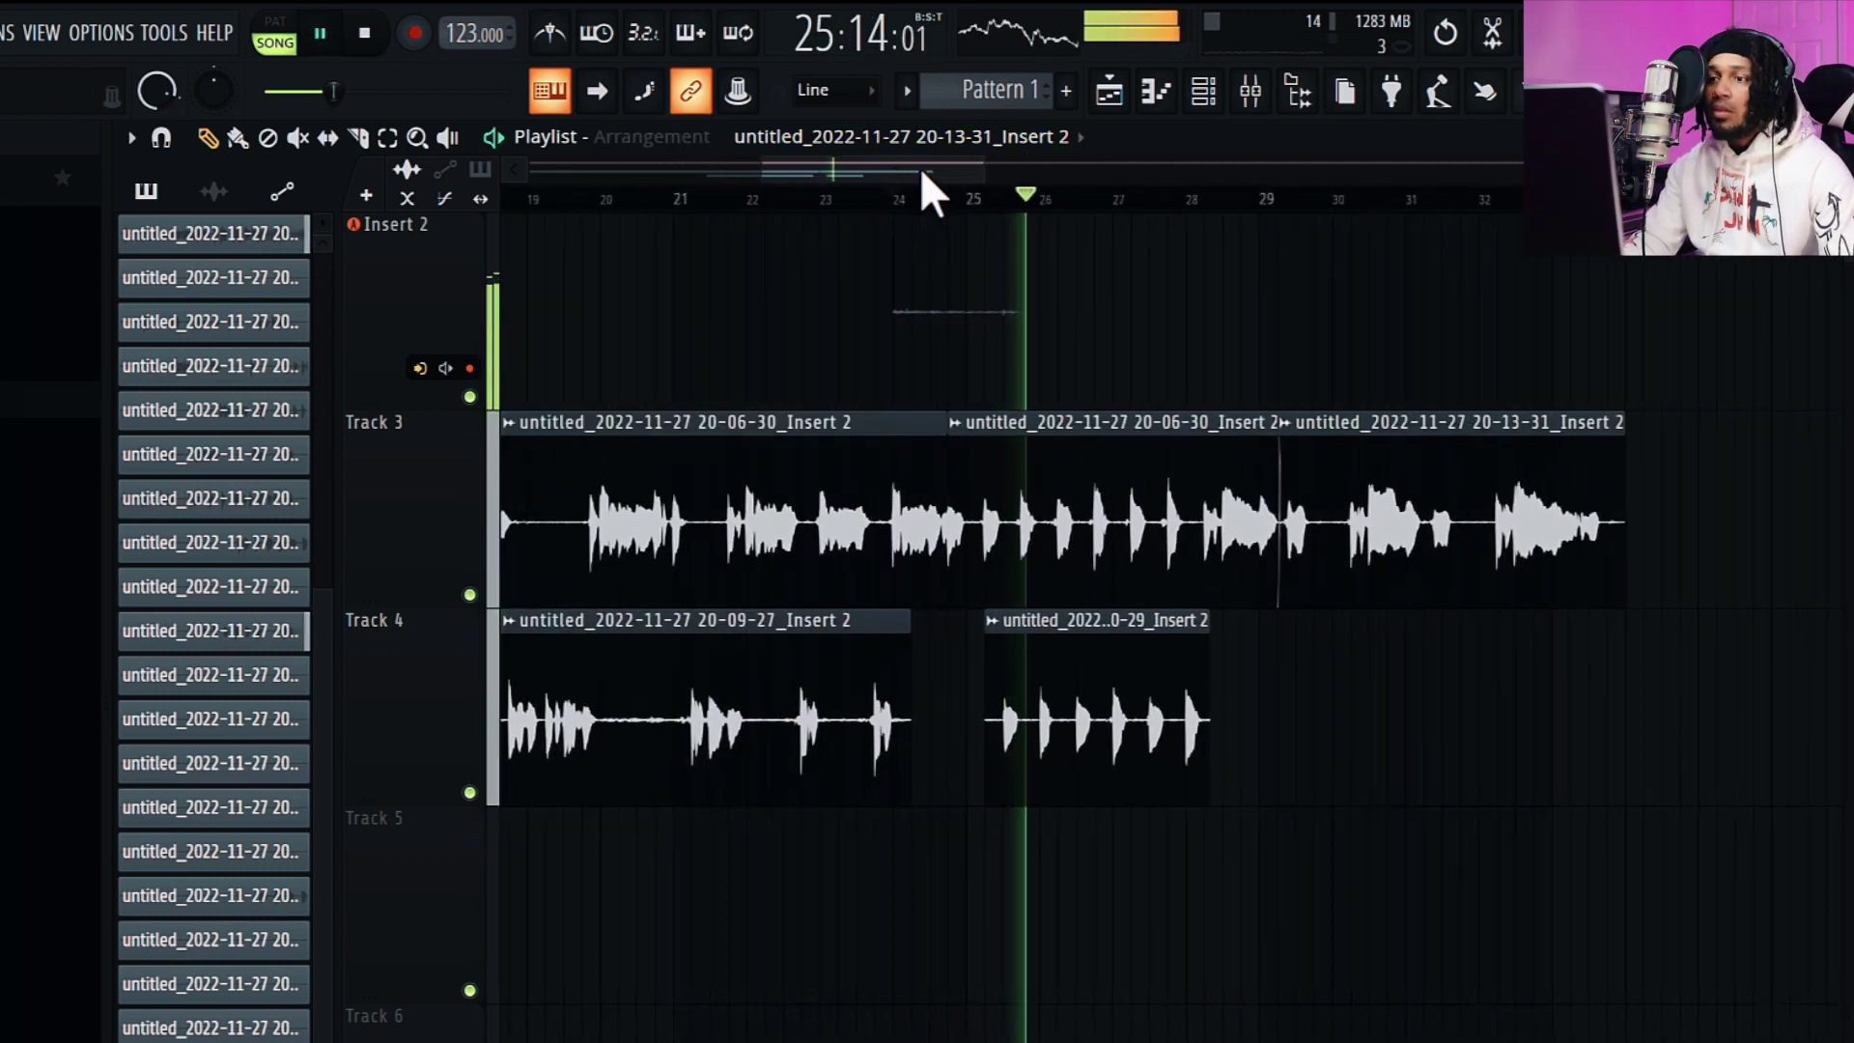
pyautogui.moveTo(971, 164); pyautogui.dragTo(958, 170)
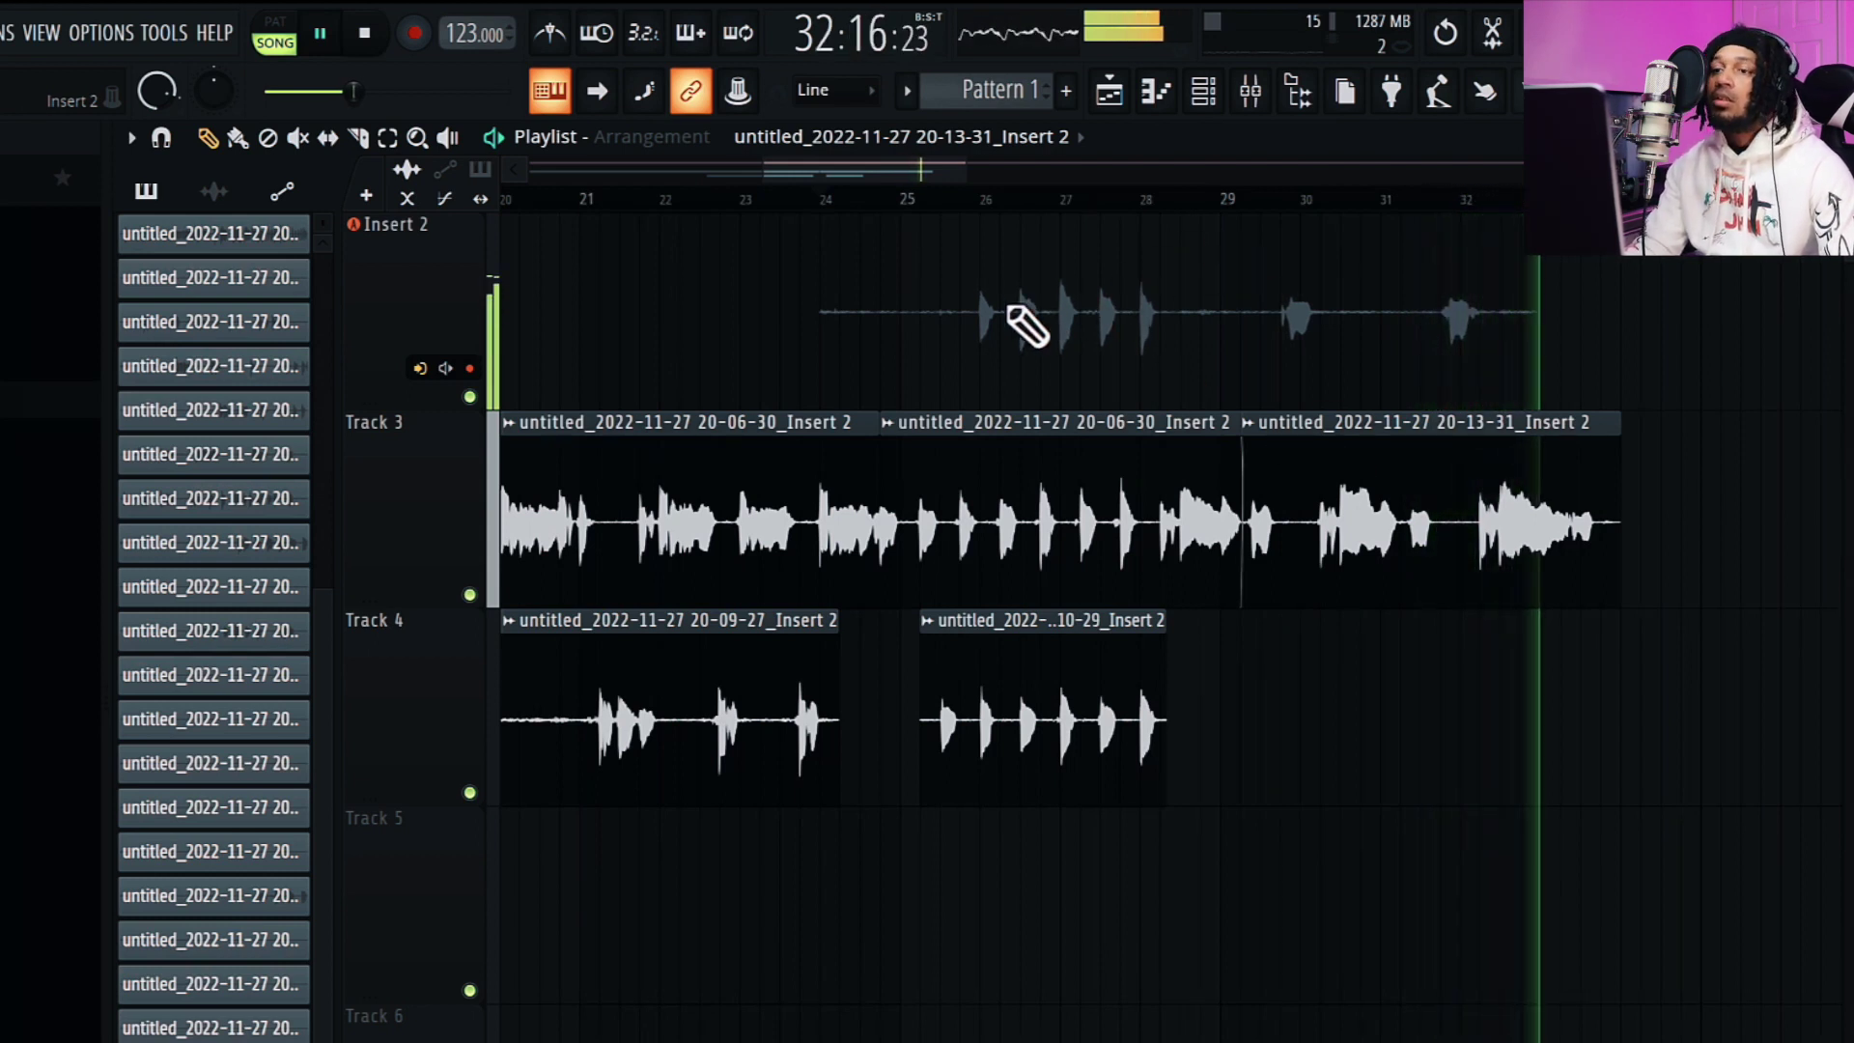
pyautogui.press('space')
# - Trim the layering take's start to just after bar 29 and move it down to Track 4
pyautogui.moveTo(824, 328); pyautogui.dragTo(1267, 373)
pyautogui.moveTo(1402, 521); pyautogui.dragTo(1377, 671)
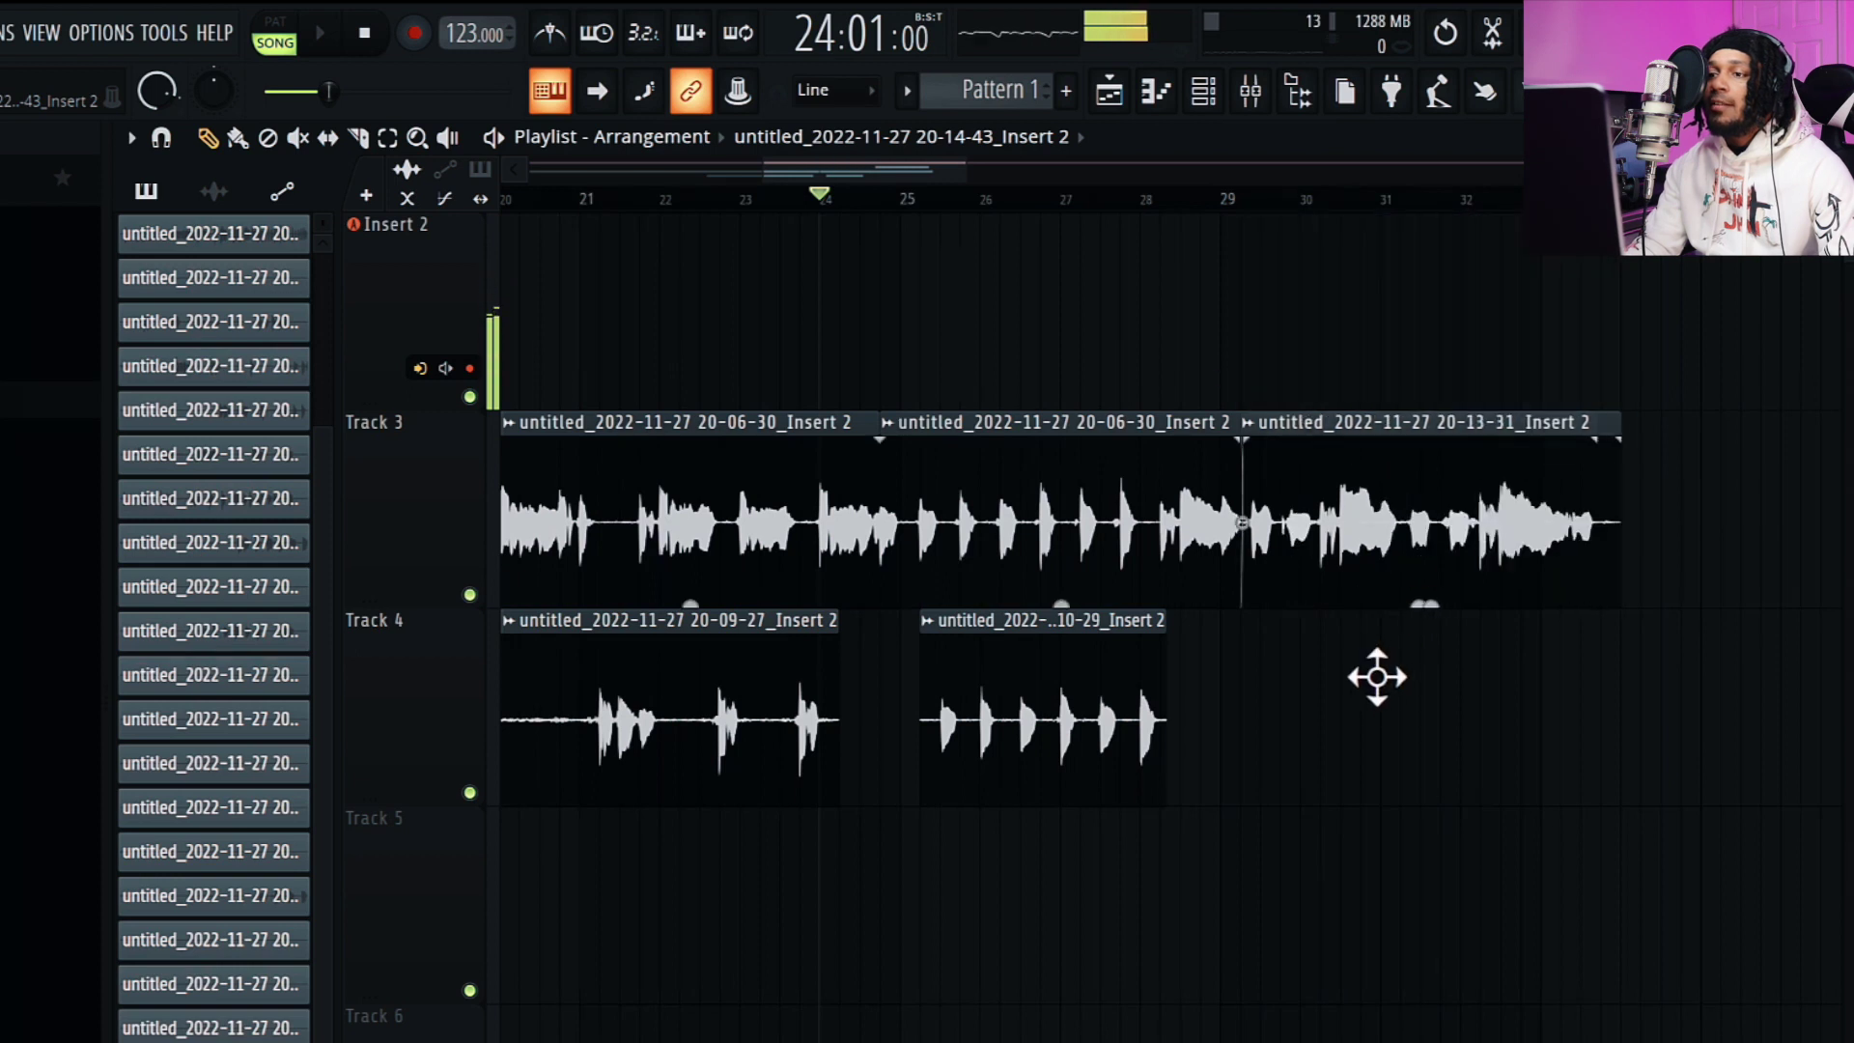
pyautogui.moveTo(1367, 769); pyautogui.dragTo(1365, 784)
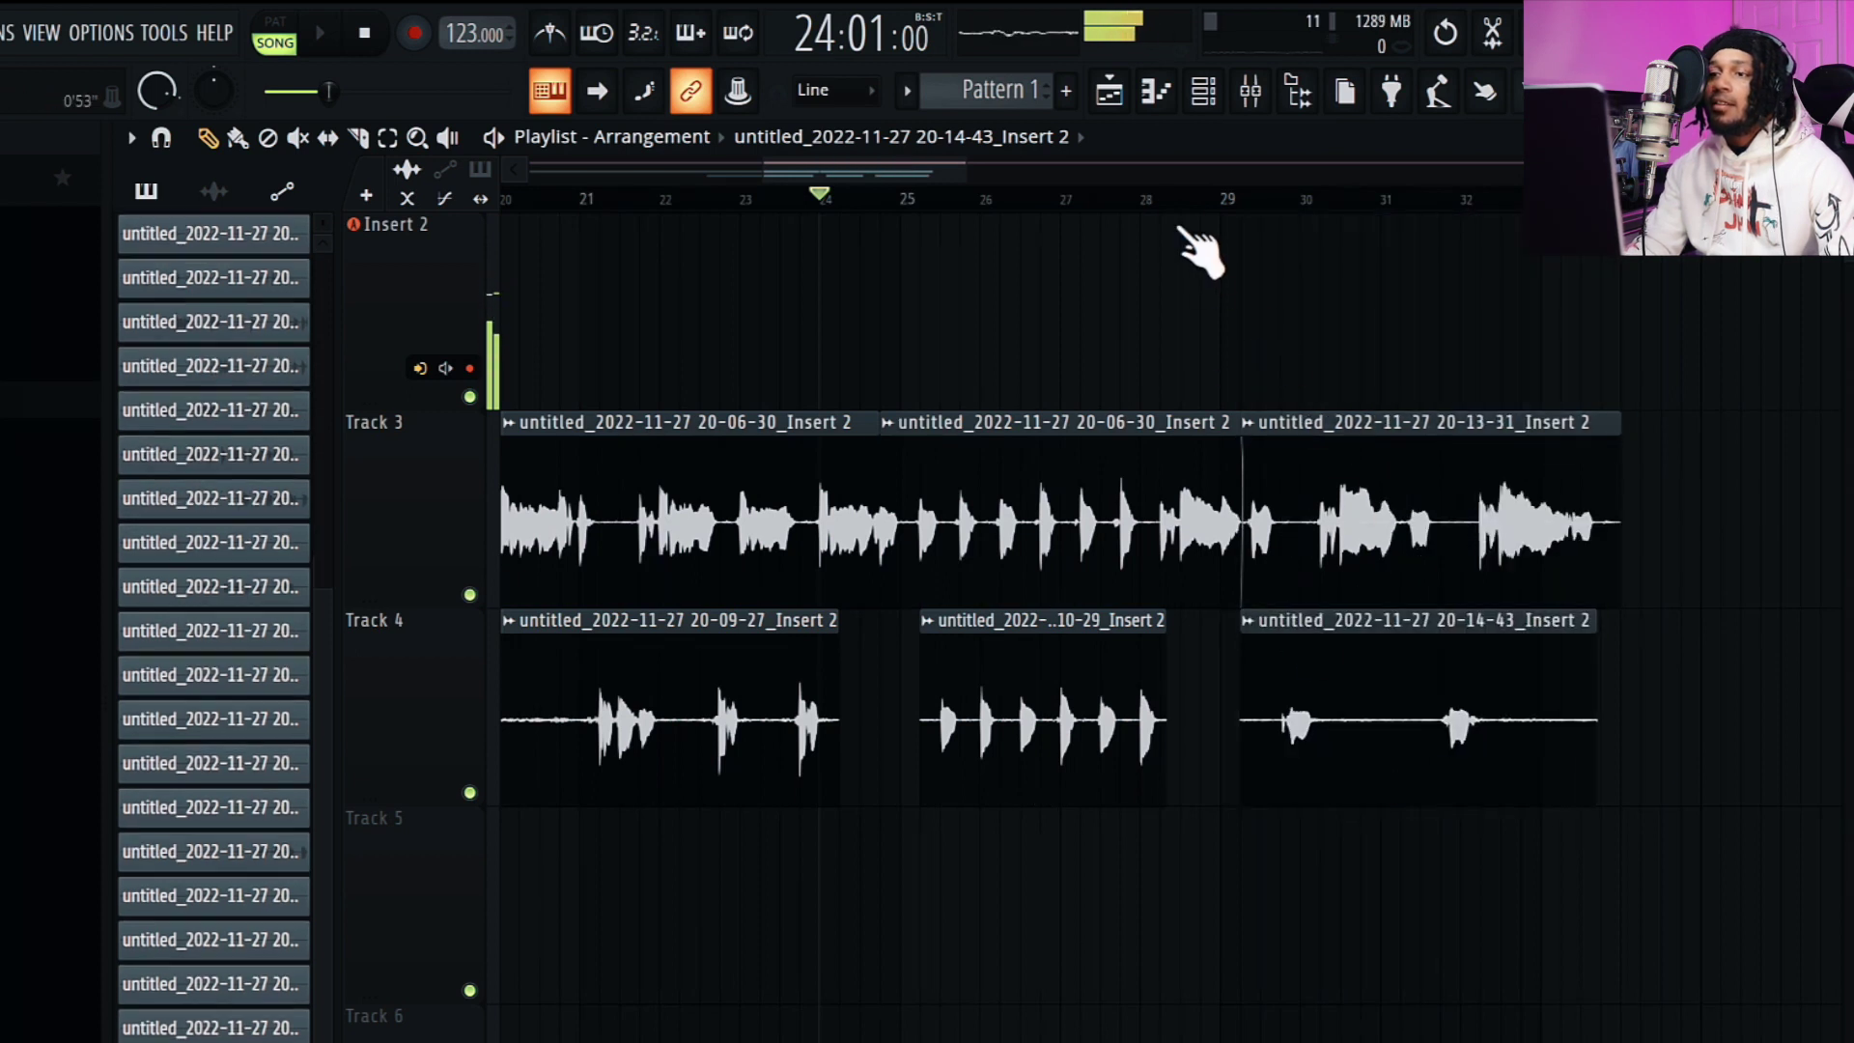
# - Try recording another layering take on the Insert 2 track from early in bar 28, then delete it
pyautogui.press('space')
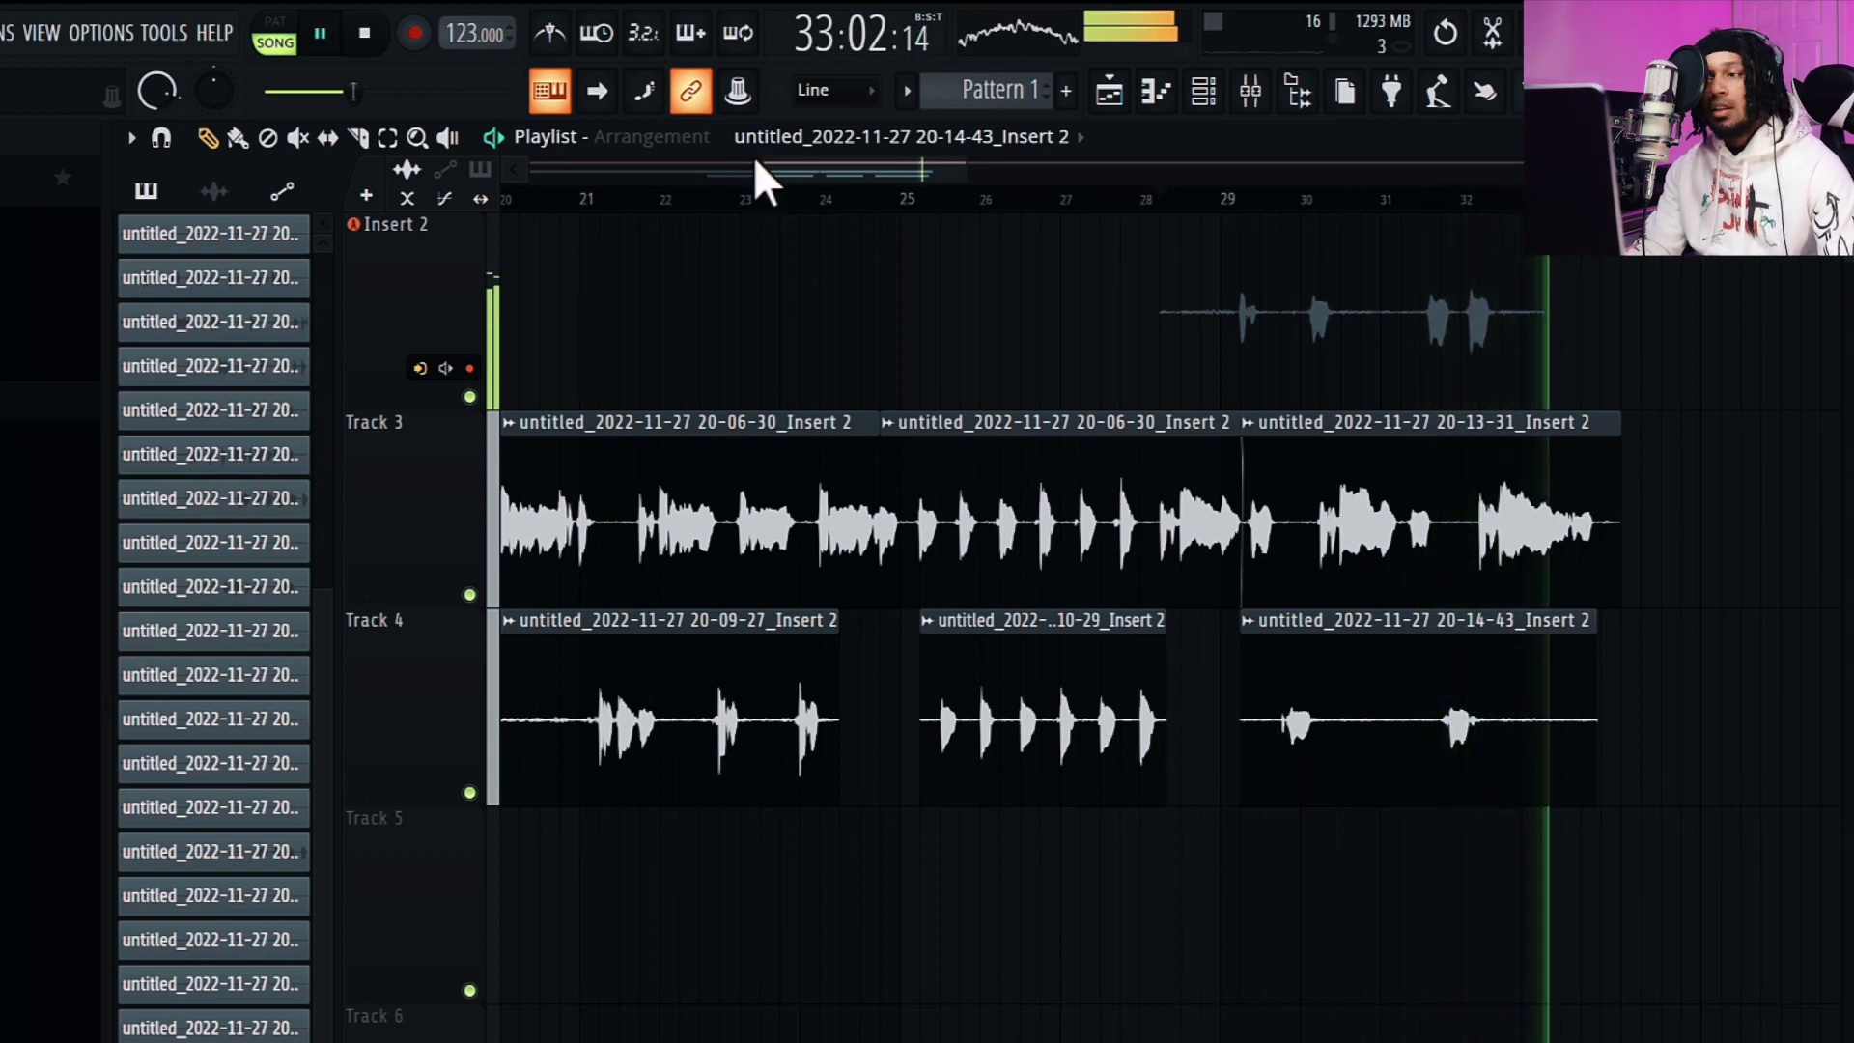
pyautogui.press('space')
pyautogui.rightClick(1406, 314)
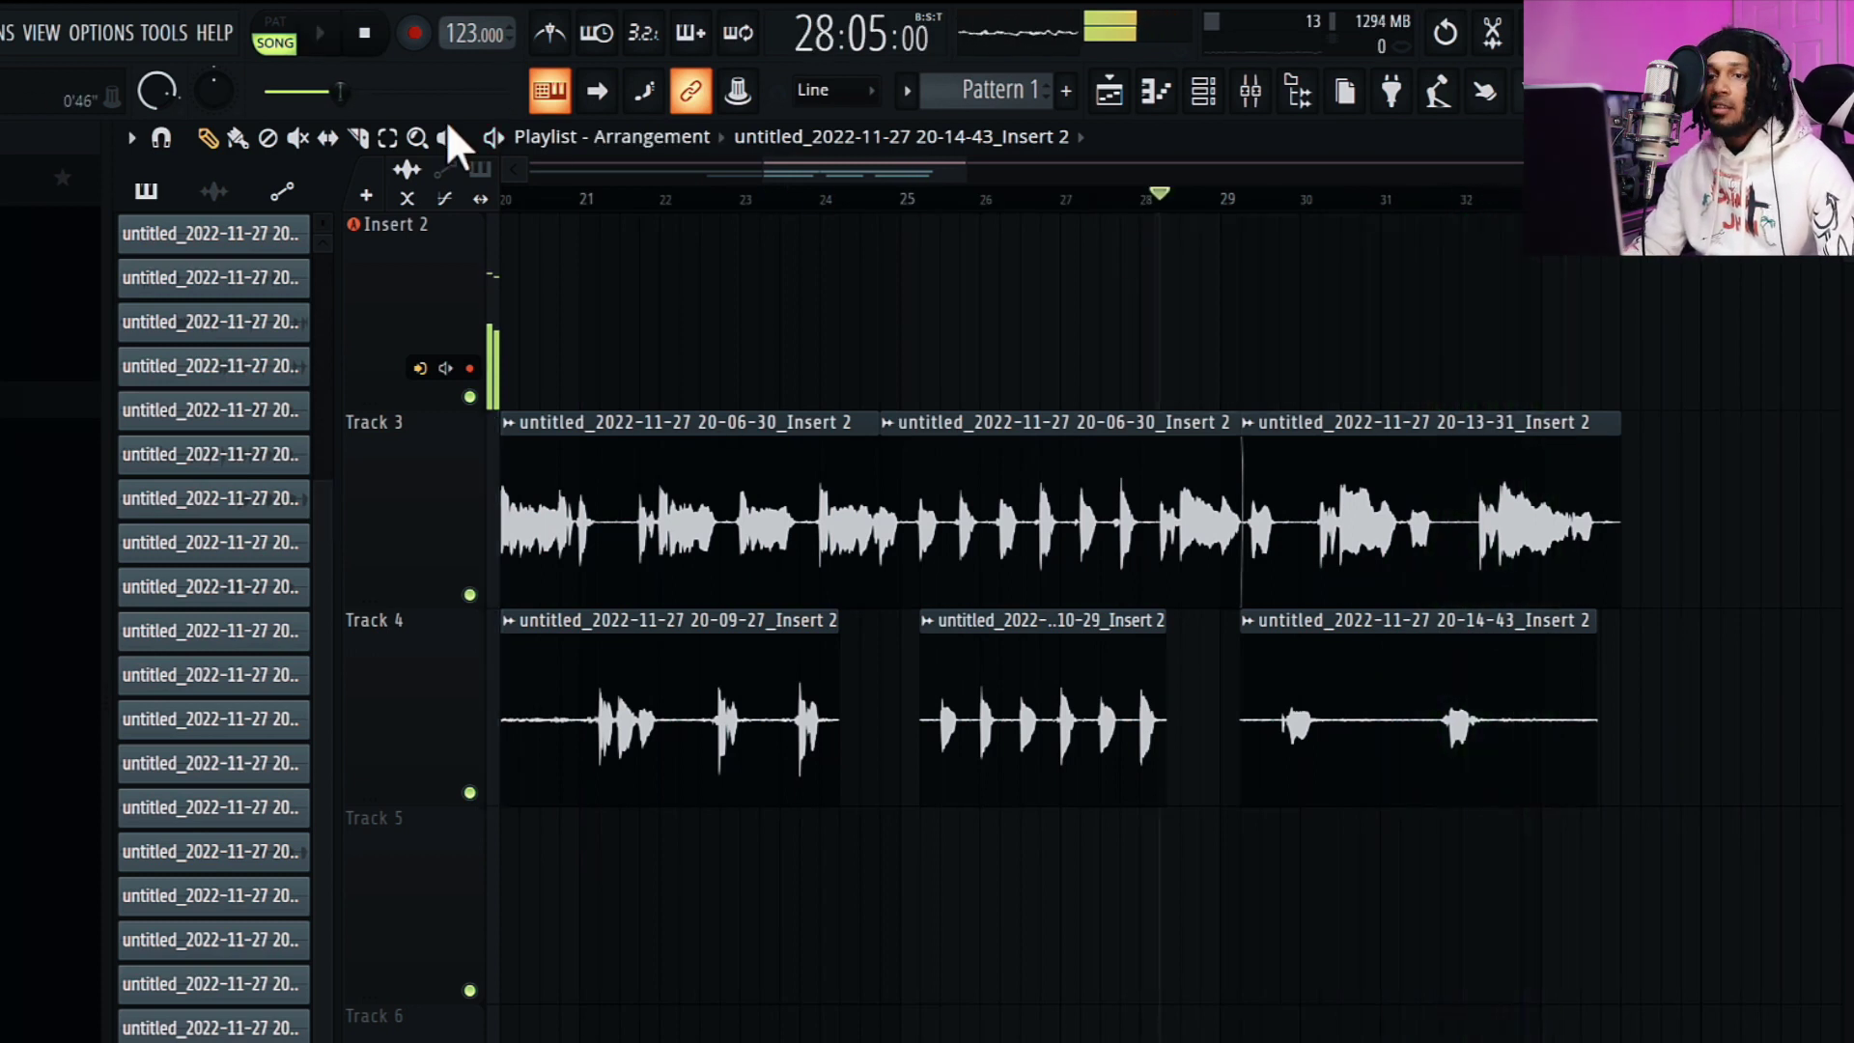
# - Play the arrangement from just before bar 21 to review the lead and layered vocals
pyautogui.click(563, 200)
pyautogui.press('space')
pyautogui.moveTo(965, 172); pyautogui.dragTo(731, 193)
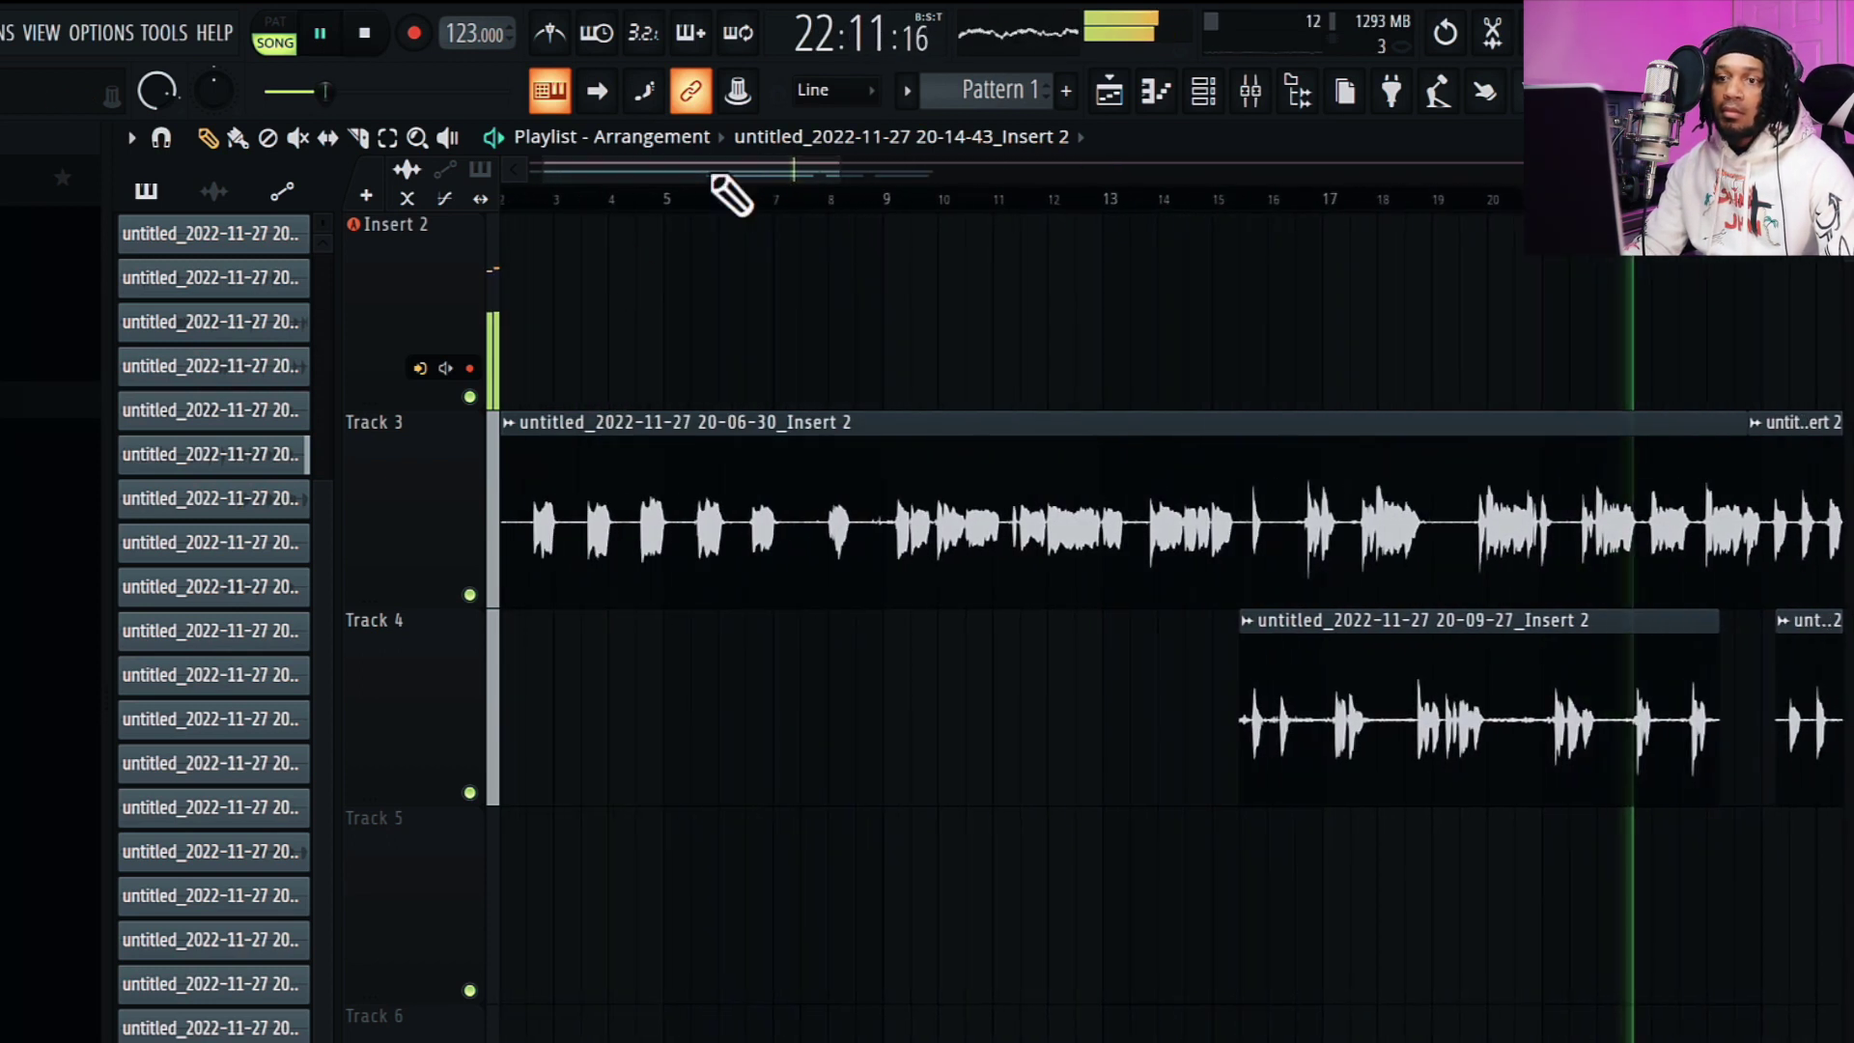
# - Make Track 4, which holds the layer vocals, an audio track assigned to mixer insert 3, named Insert 2
pyautogui.rightClick(414, 695)
pyautogui.moveTo(513, 727)
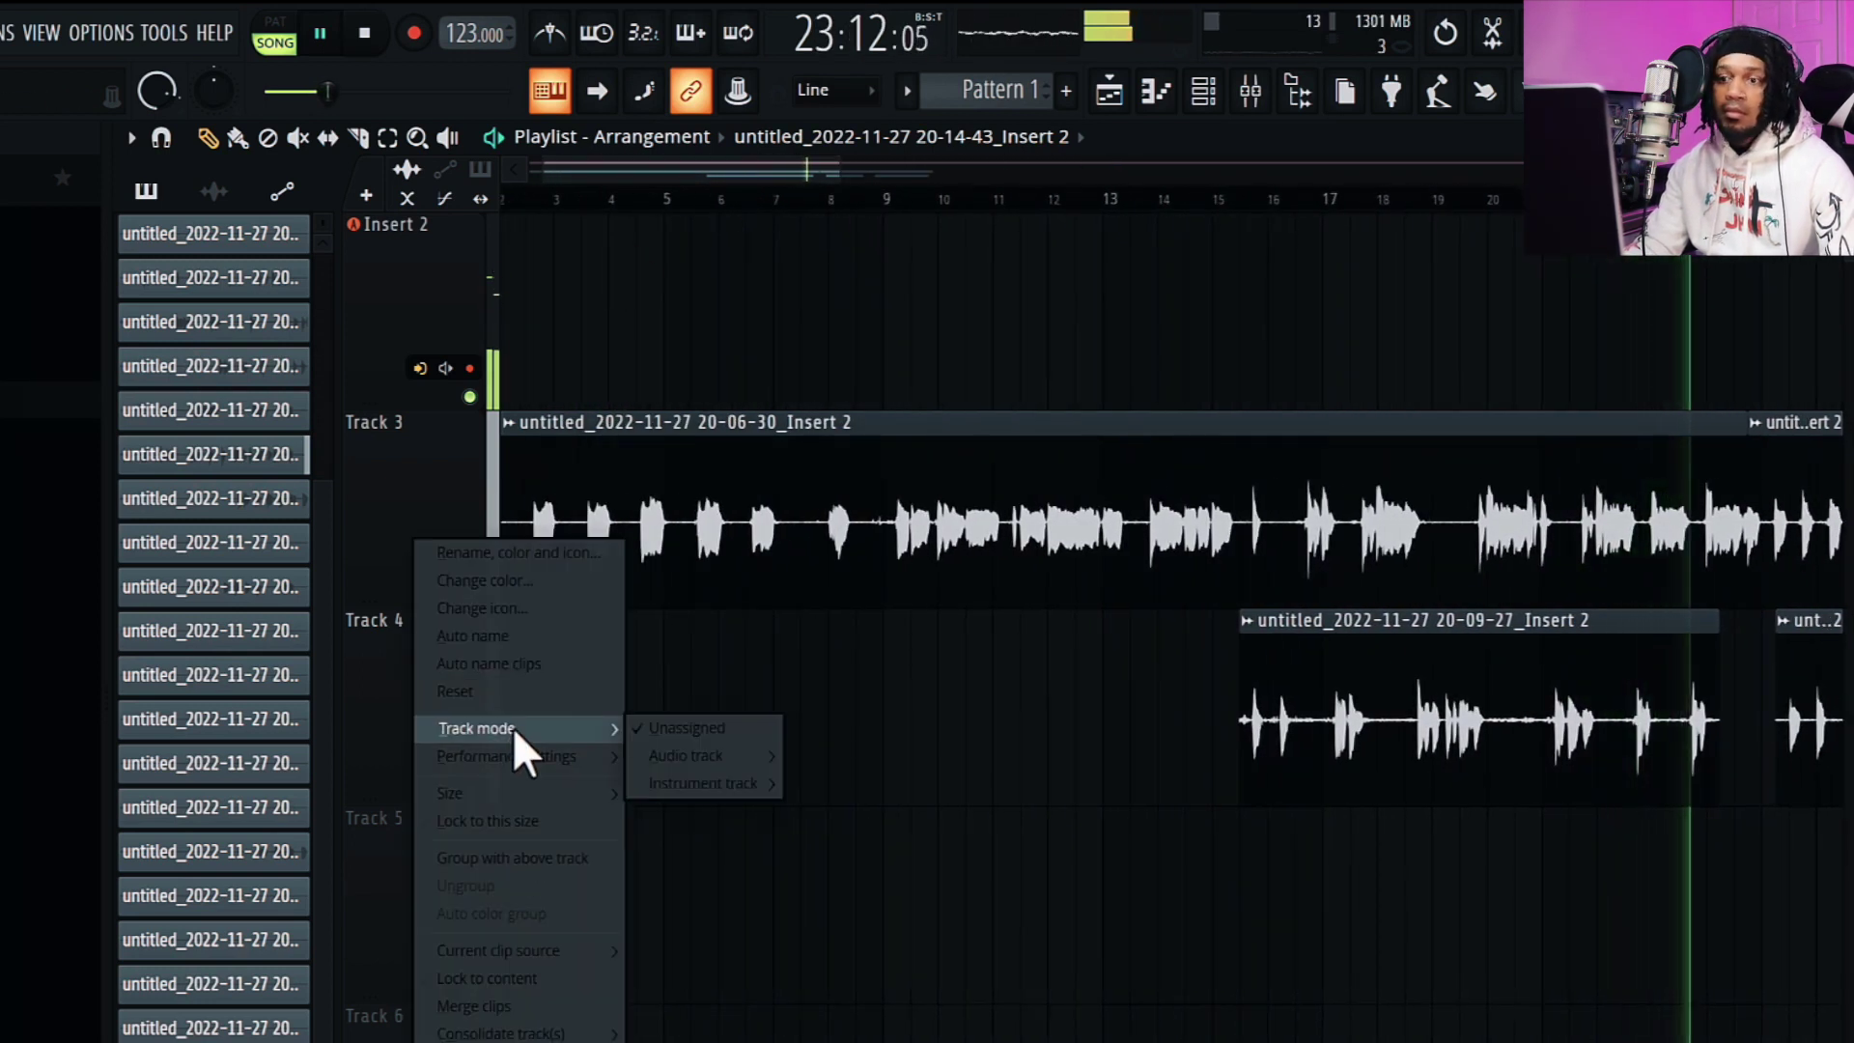
pyautogui.moveTo(726, 755)
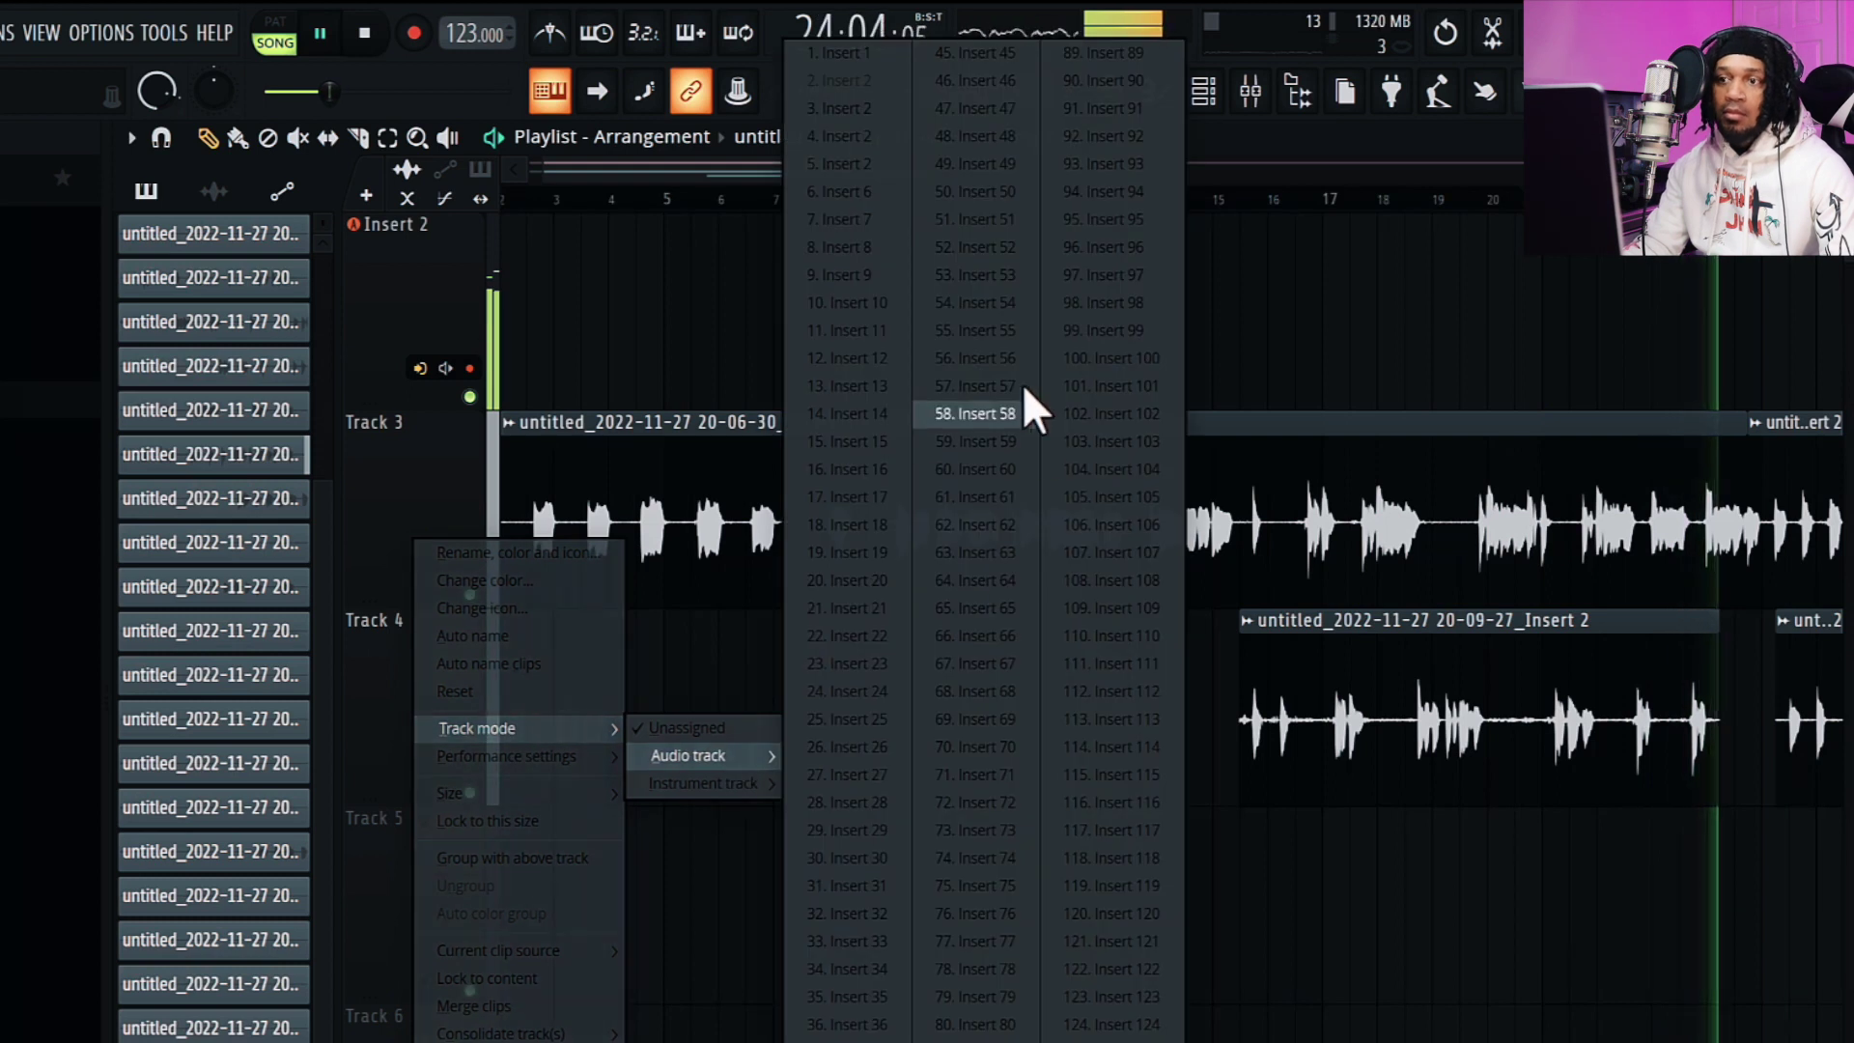
pyautogui.click(872, 112)
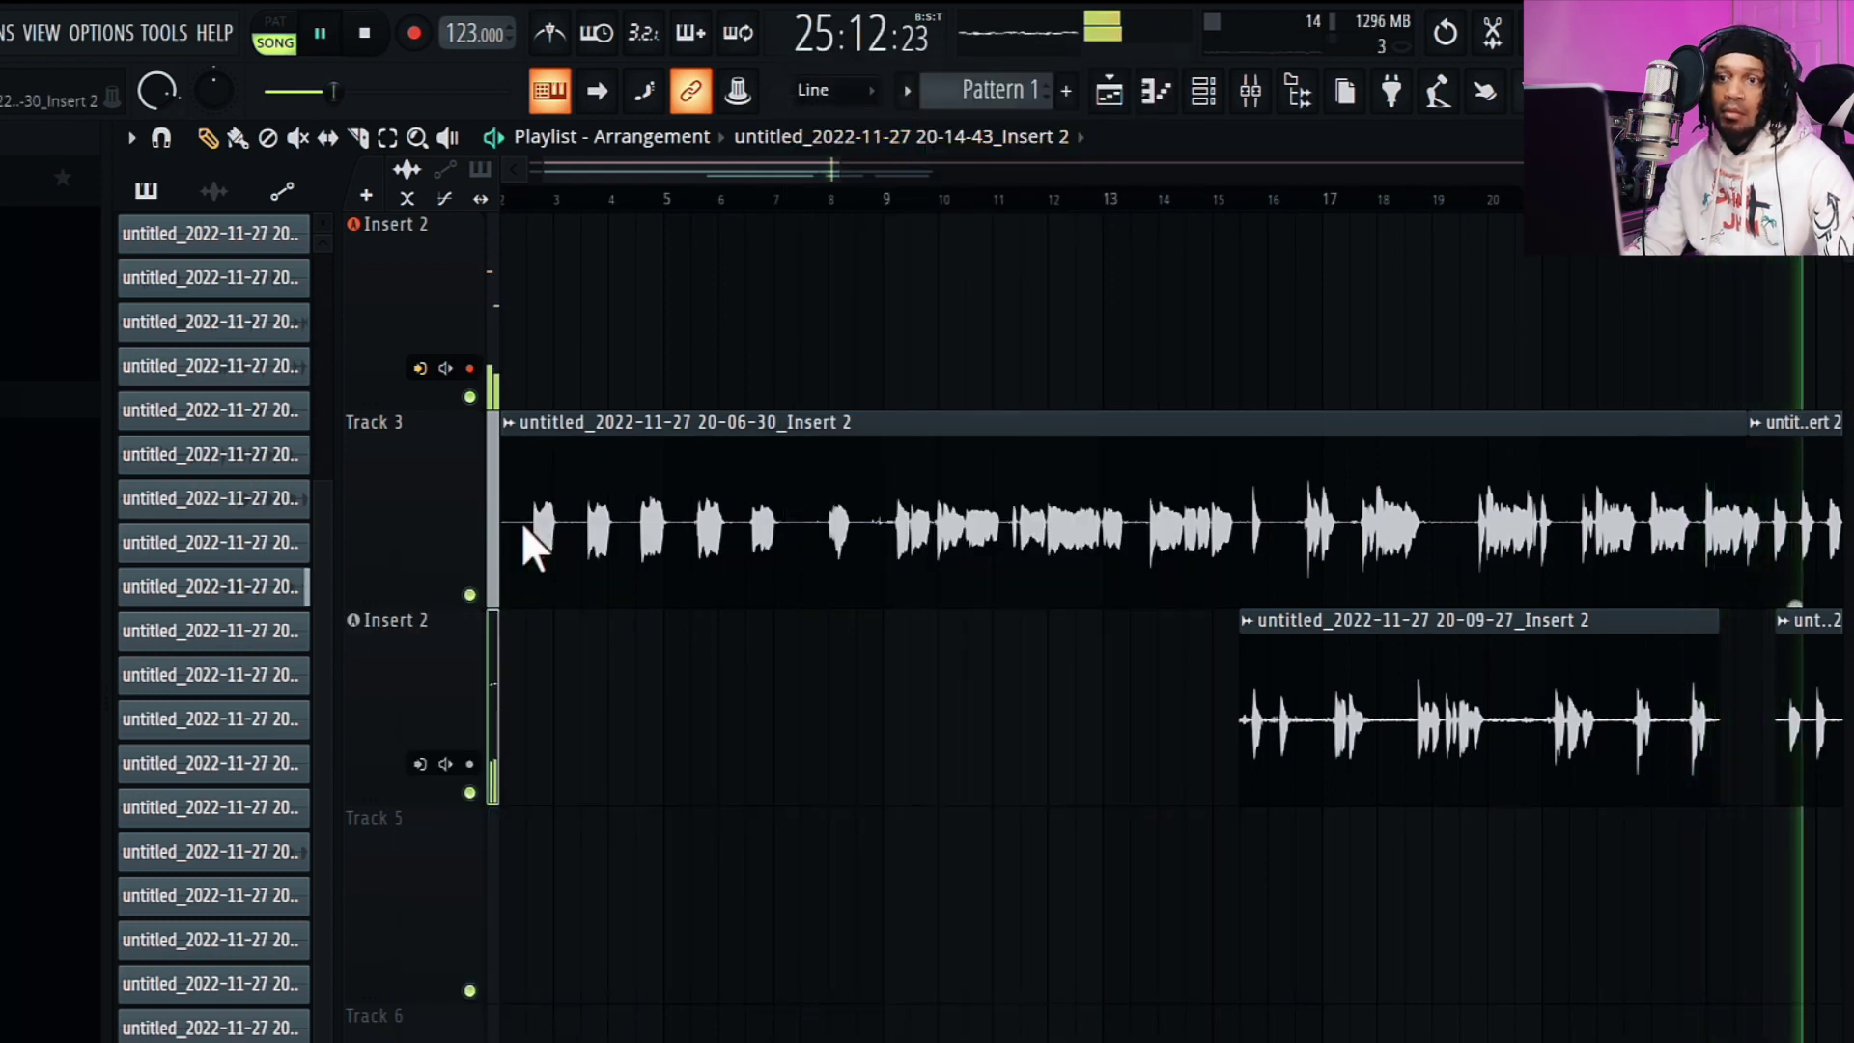
# - Make Track 3, which holds the lead vocals, an audio track assigned to mixer insert 4, named Insert 2
pyautogui.rightClick(390, 470)
pyautogui.moveTo(477, 599)
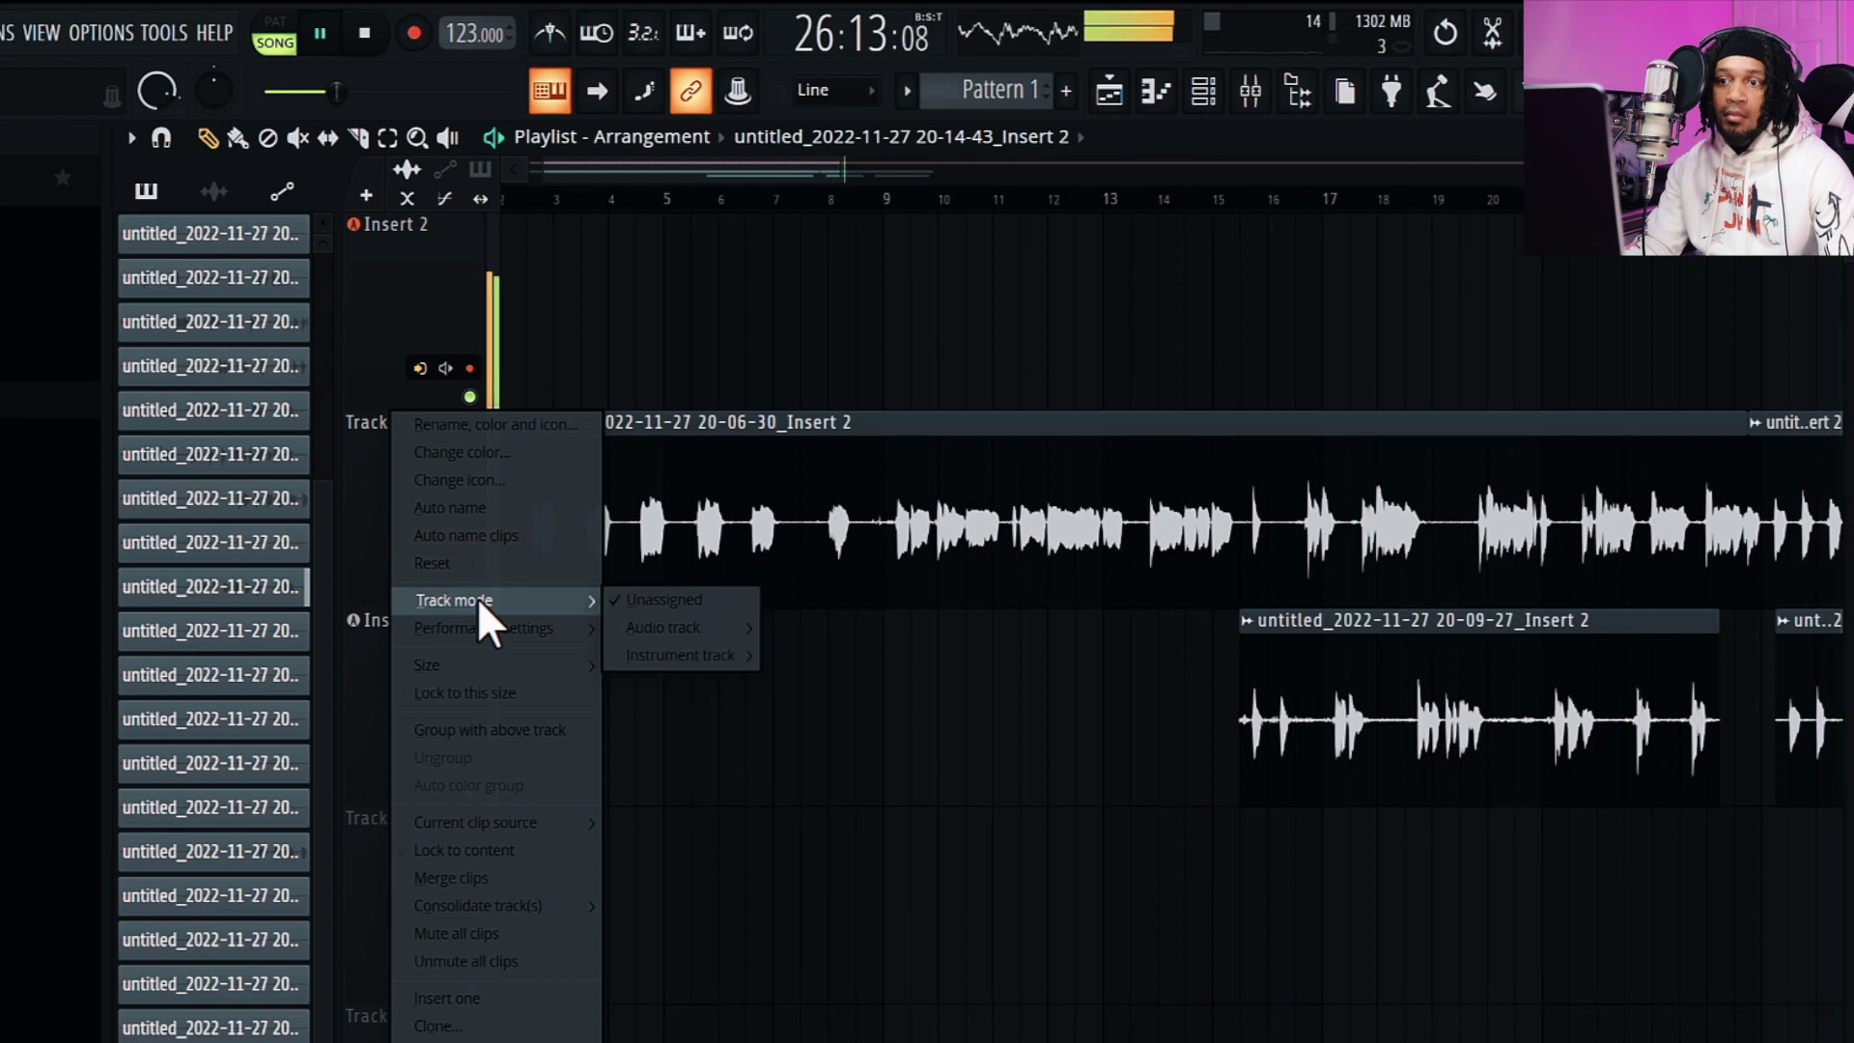
pyautogui.moveTo(664, 627)
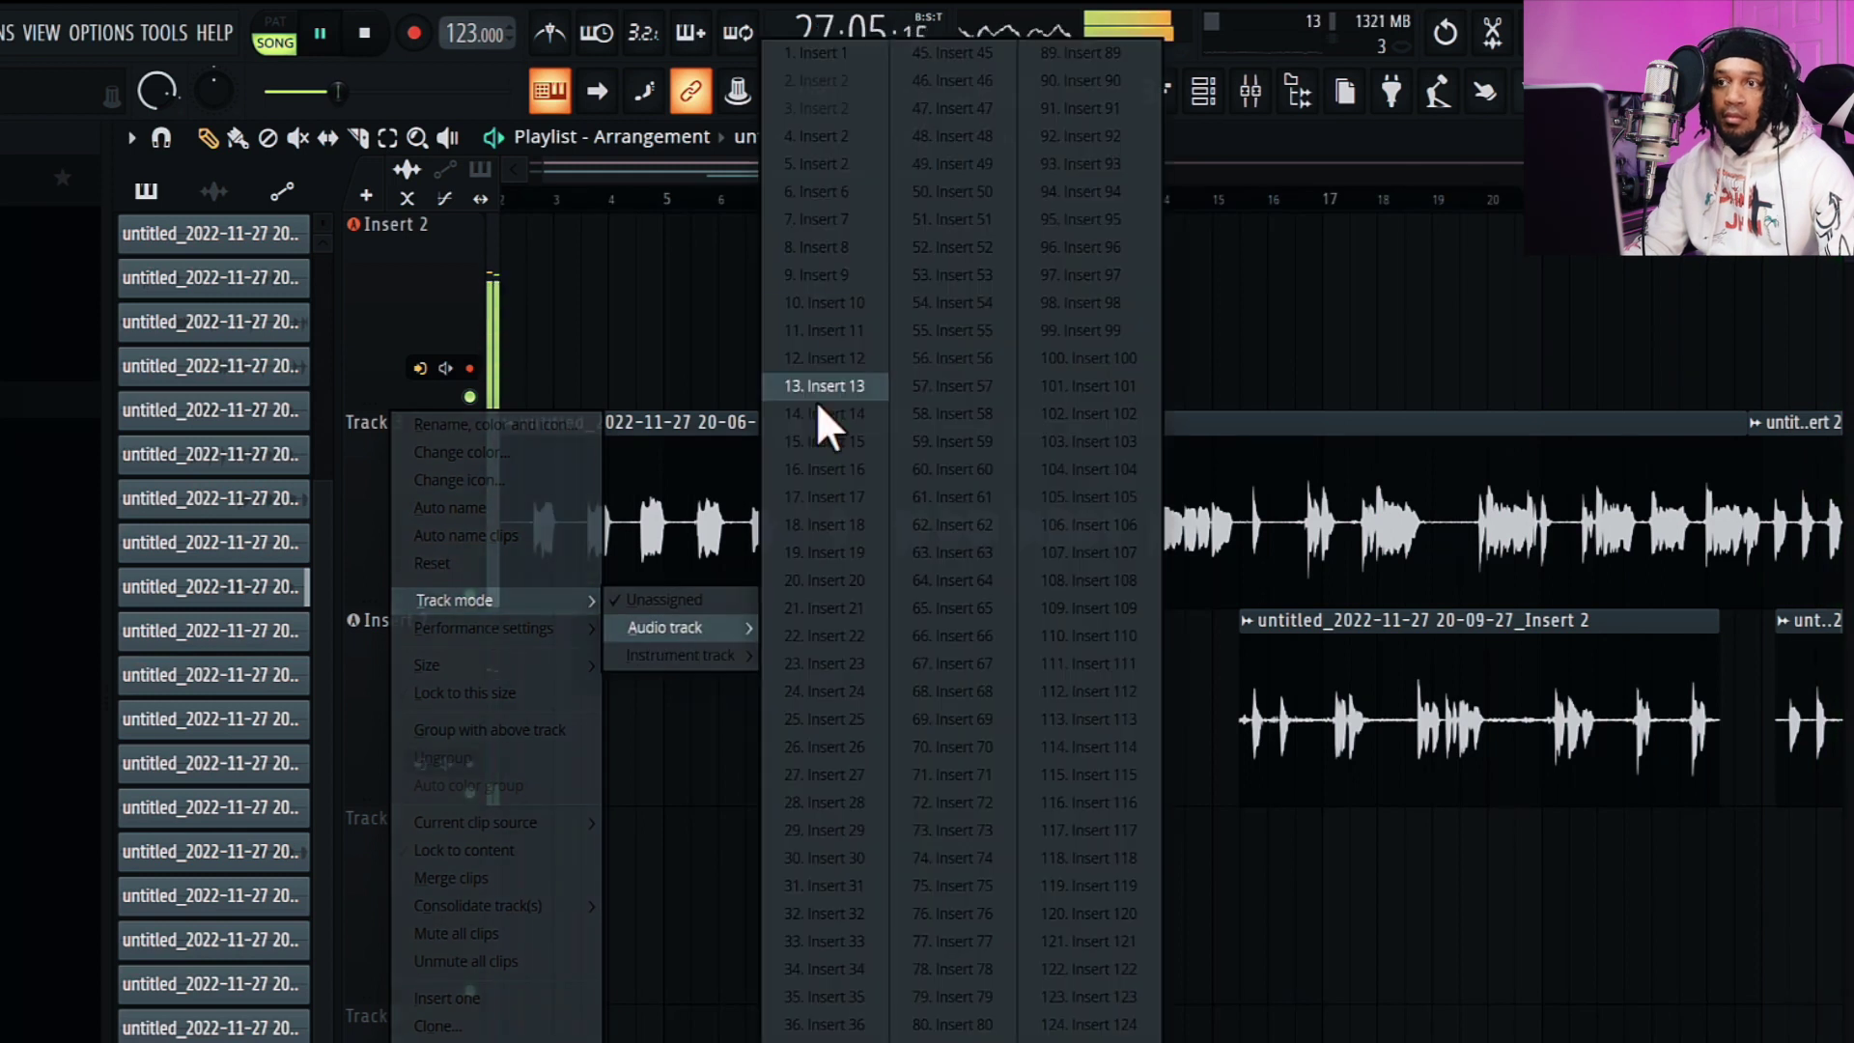
pyautogui.click(824, 140)
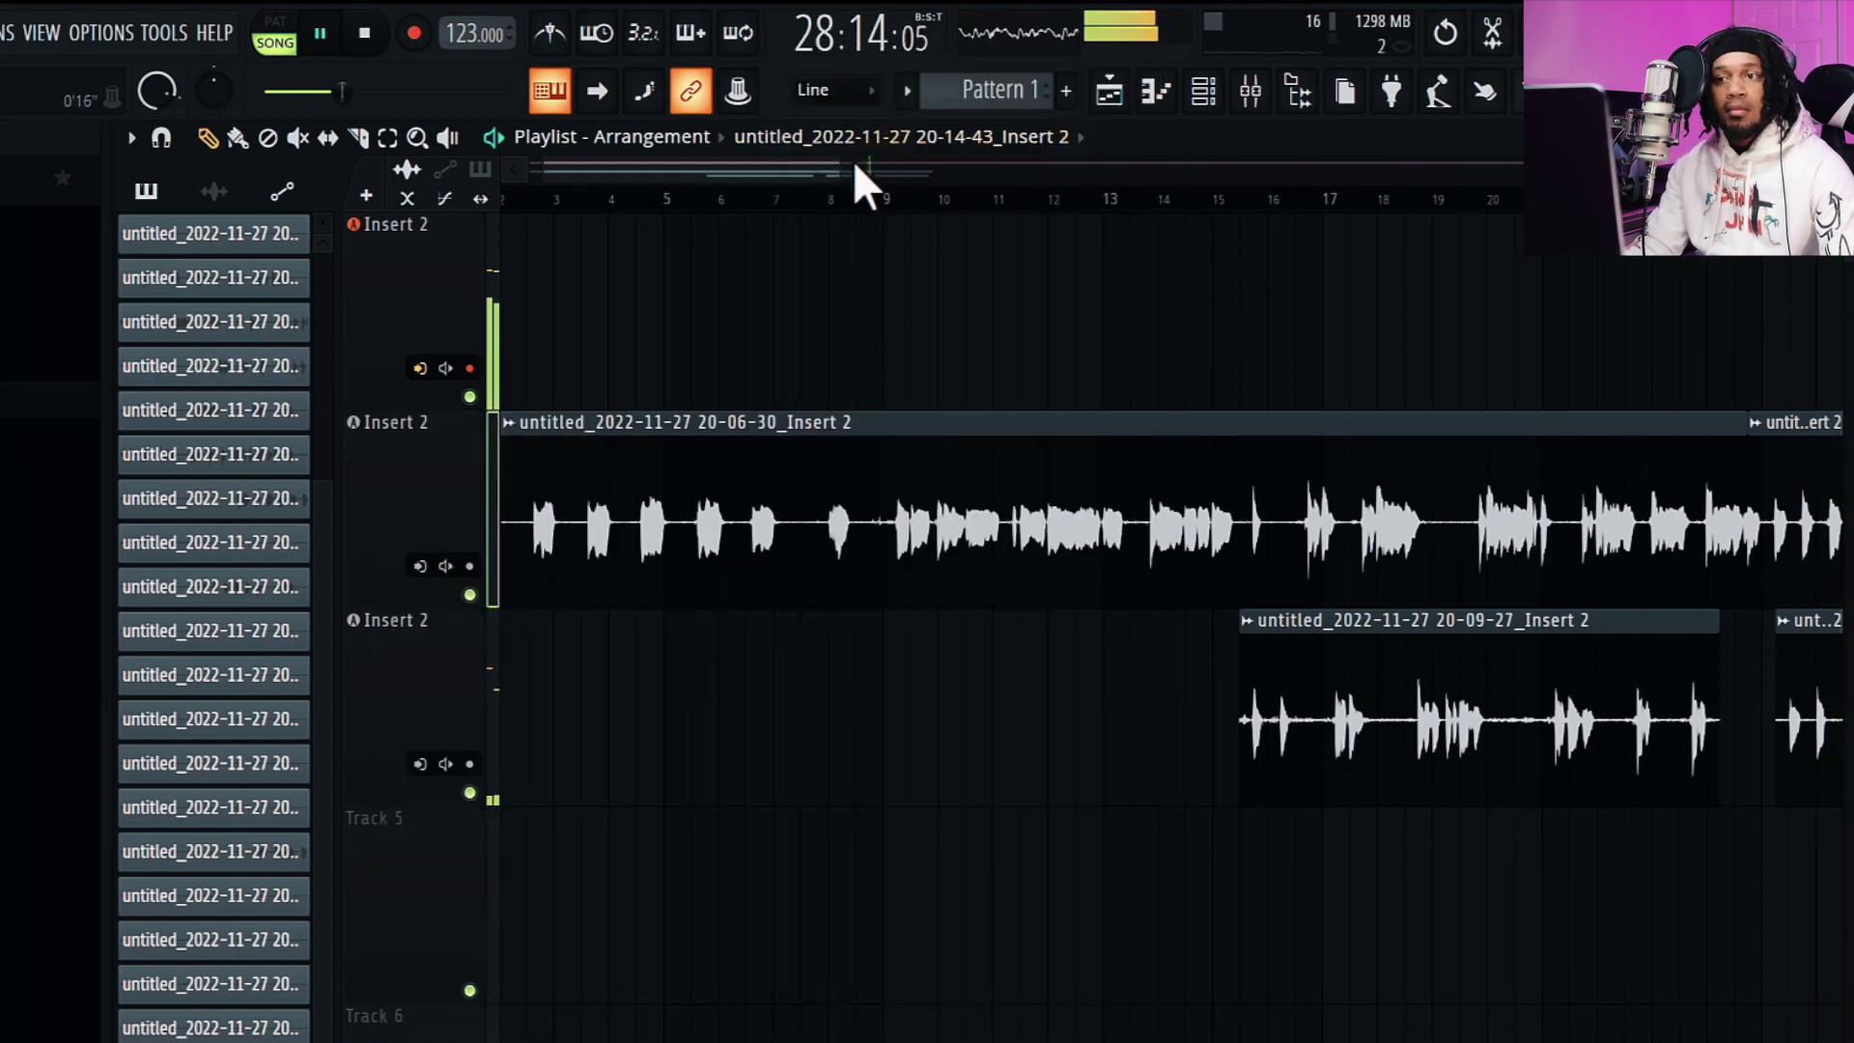
# - Slice the last lead vocal clip at about bar 30, just after bar 31, and at about bar 32
pyautogui.moveTo(830, 167); pyautogui.dragTo(1109, 169)
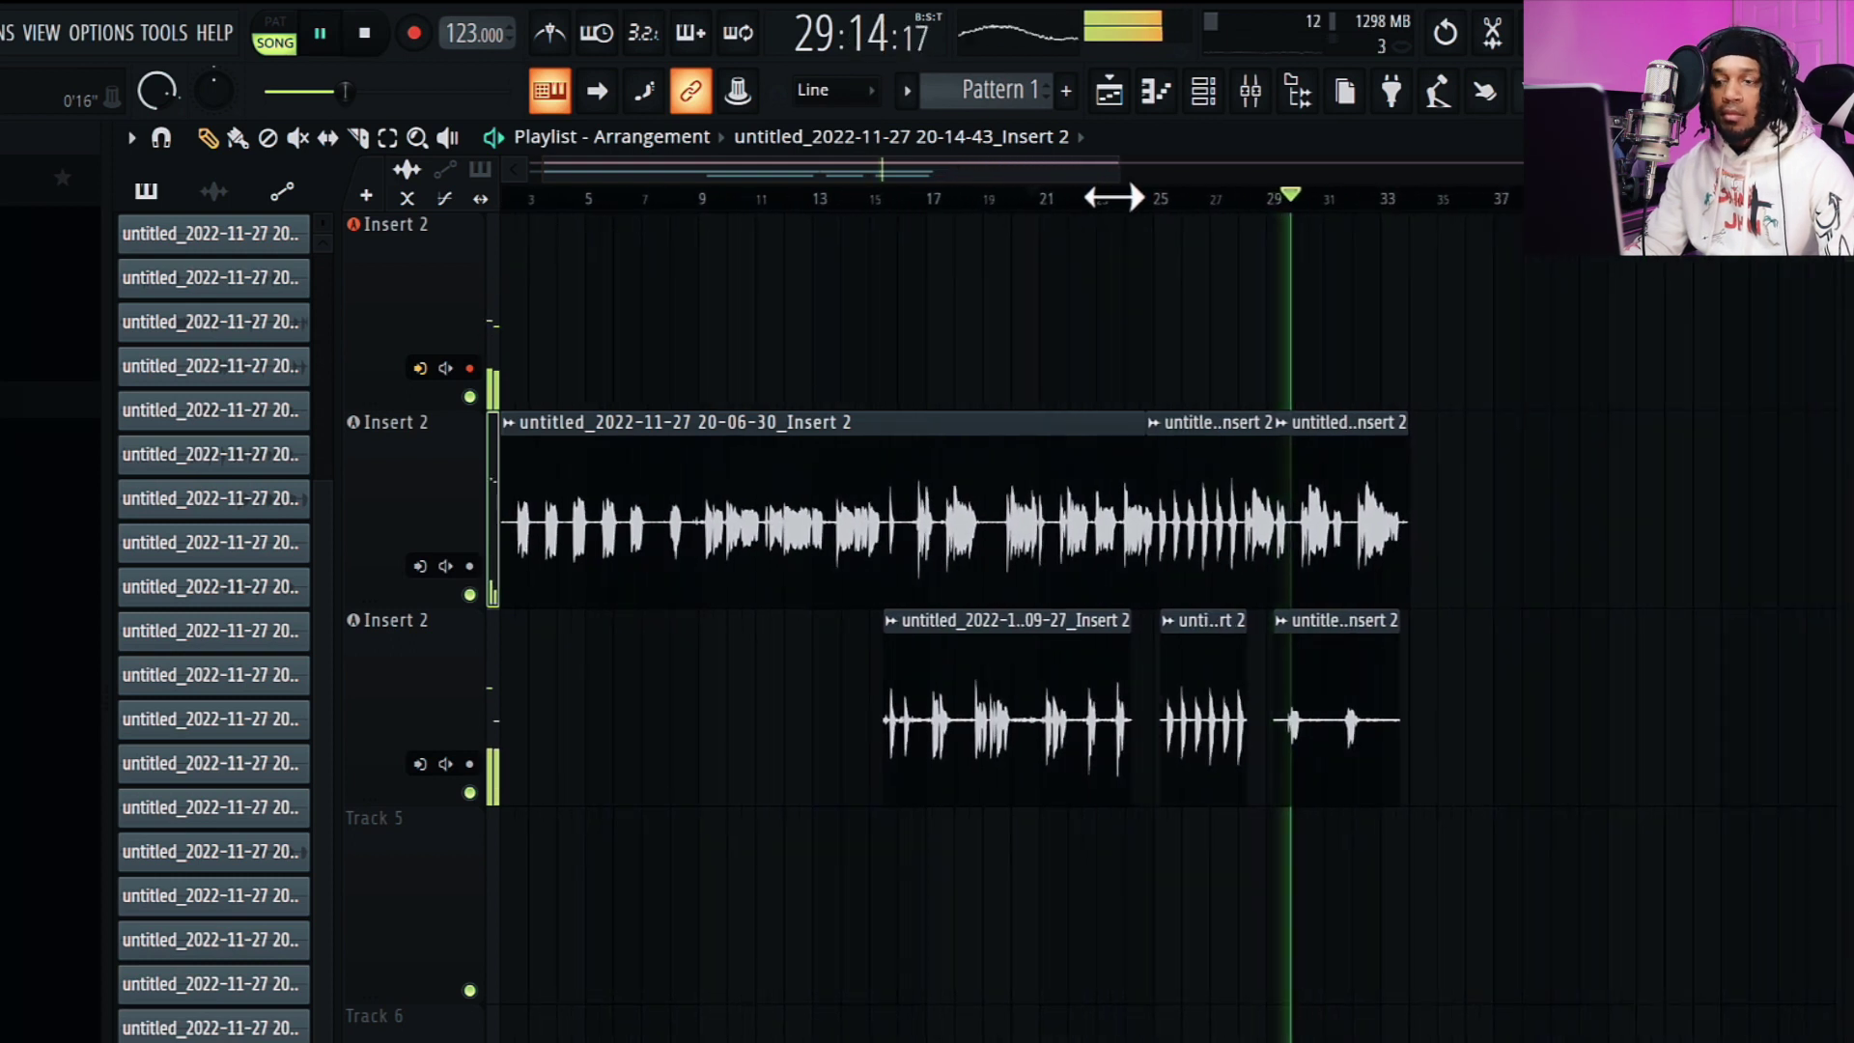
pyautogui.scroll(2, 1347, 433)
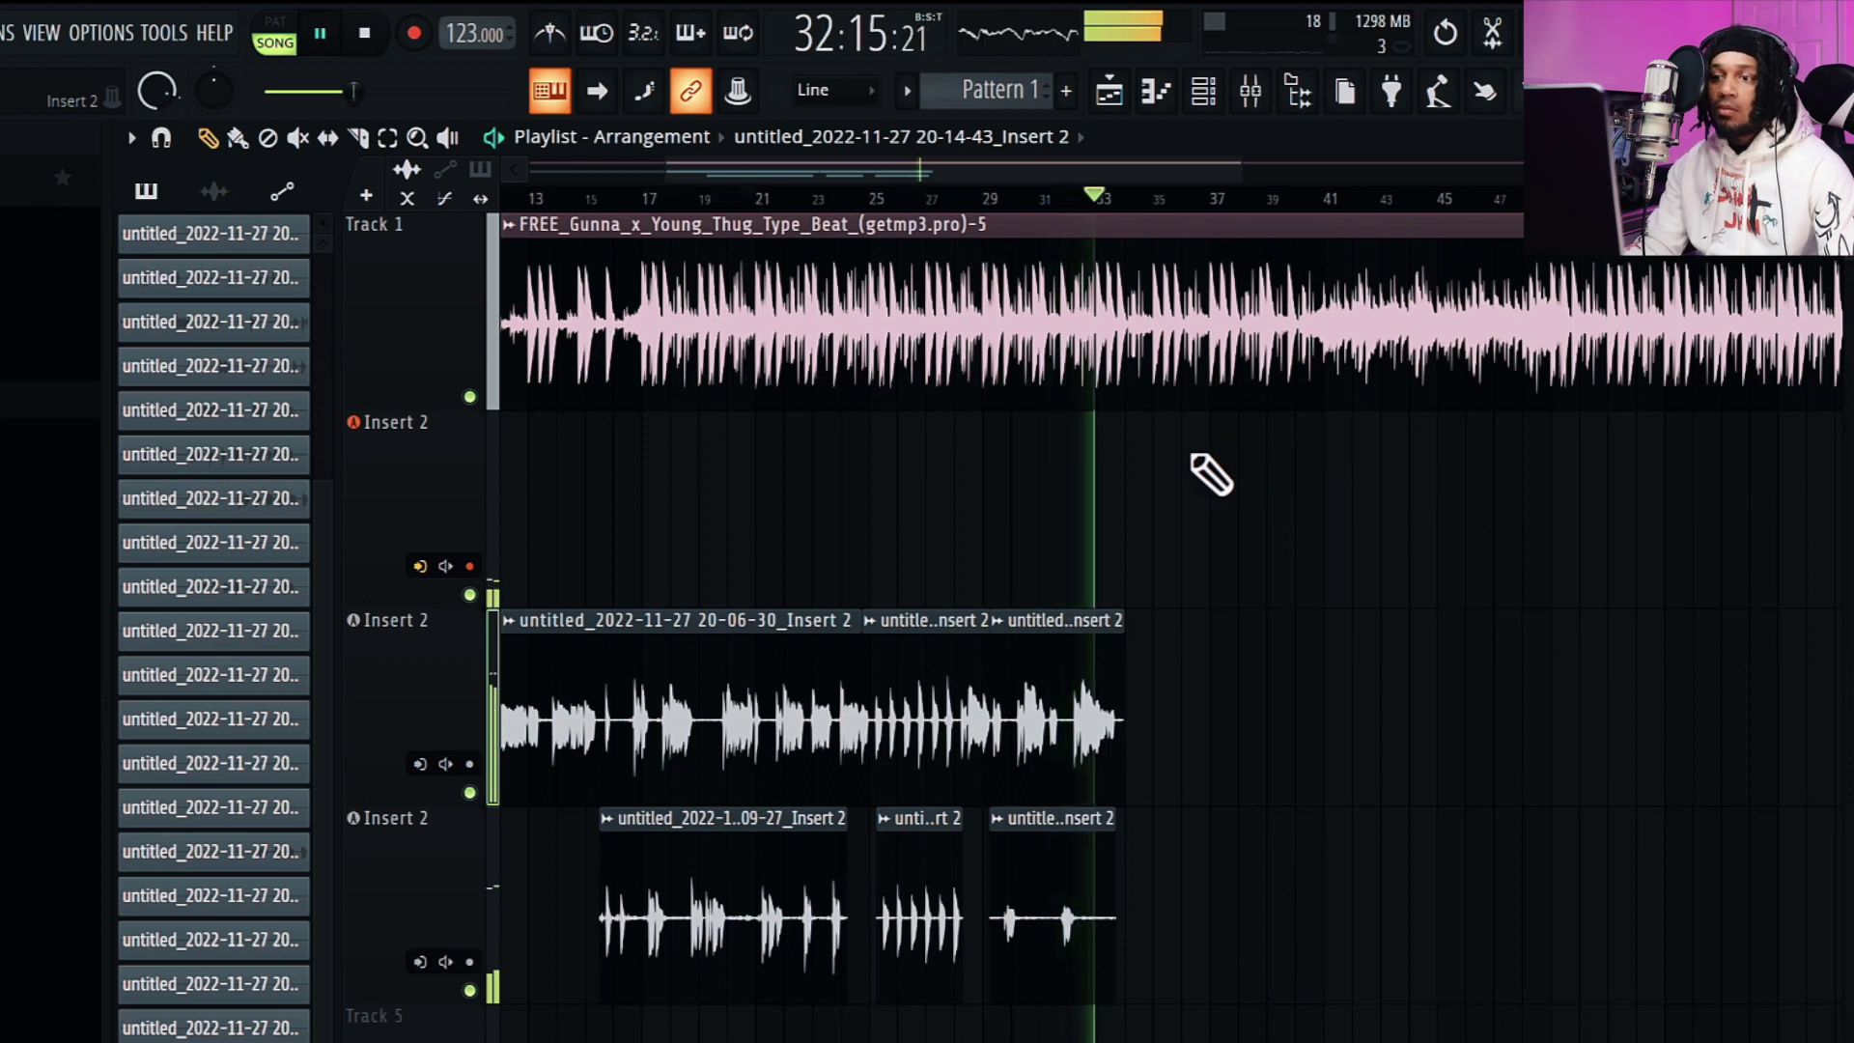
pyautogui.click(925, 198)
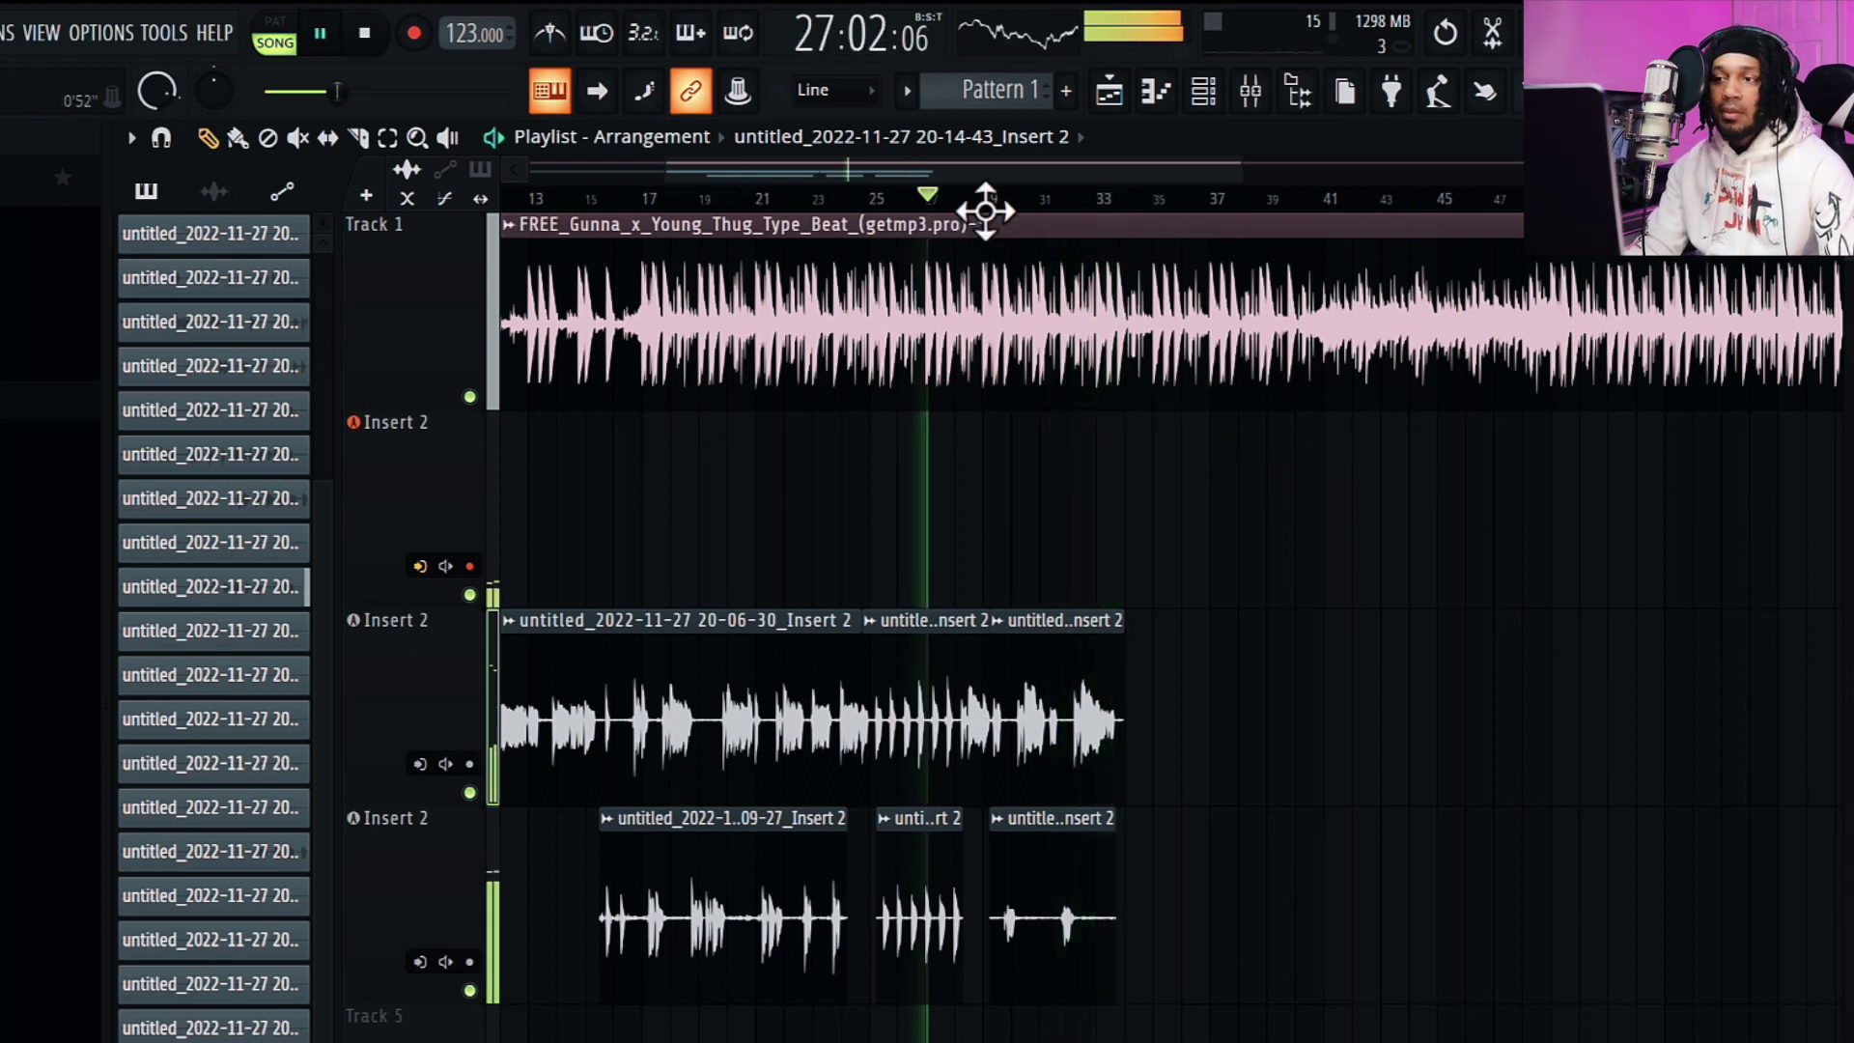
pyautogui.moveTo(1237, 170); pyautogui.dragTo(975, 191)
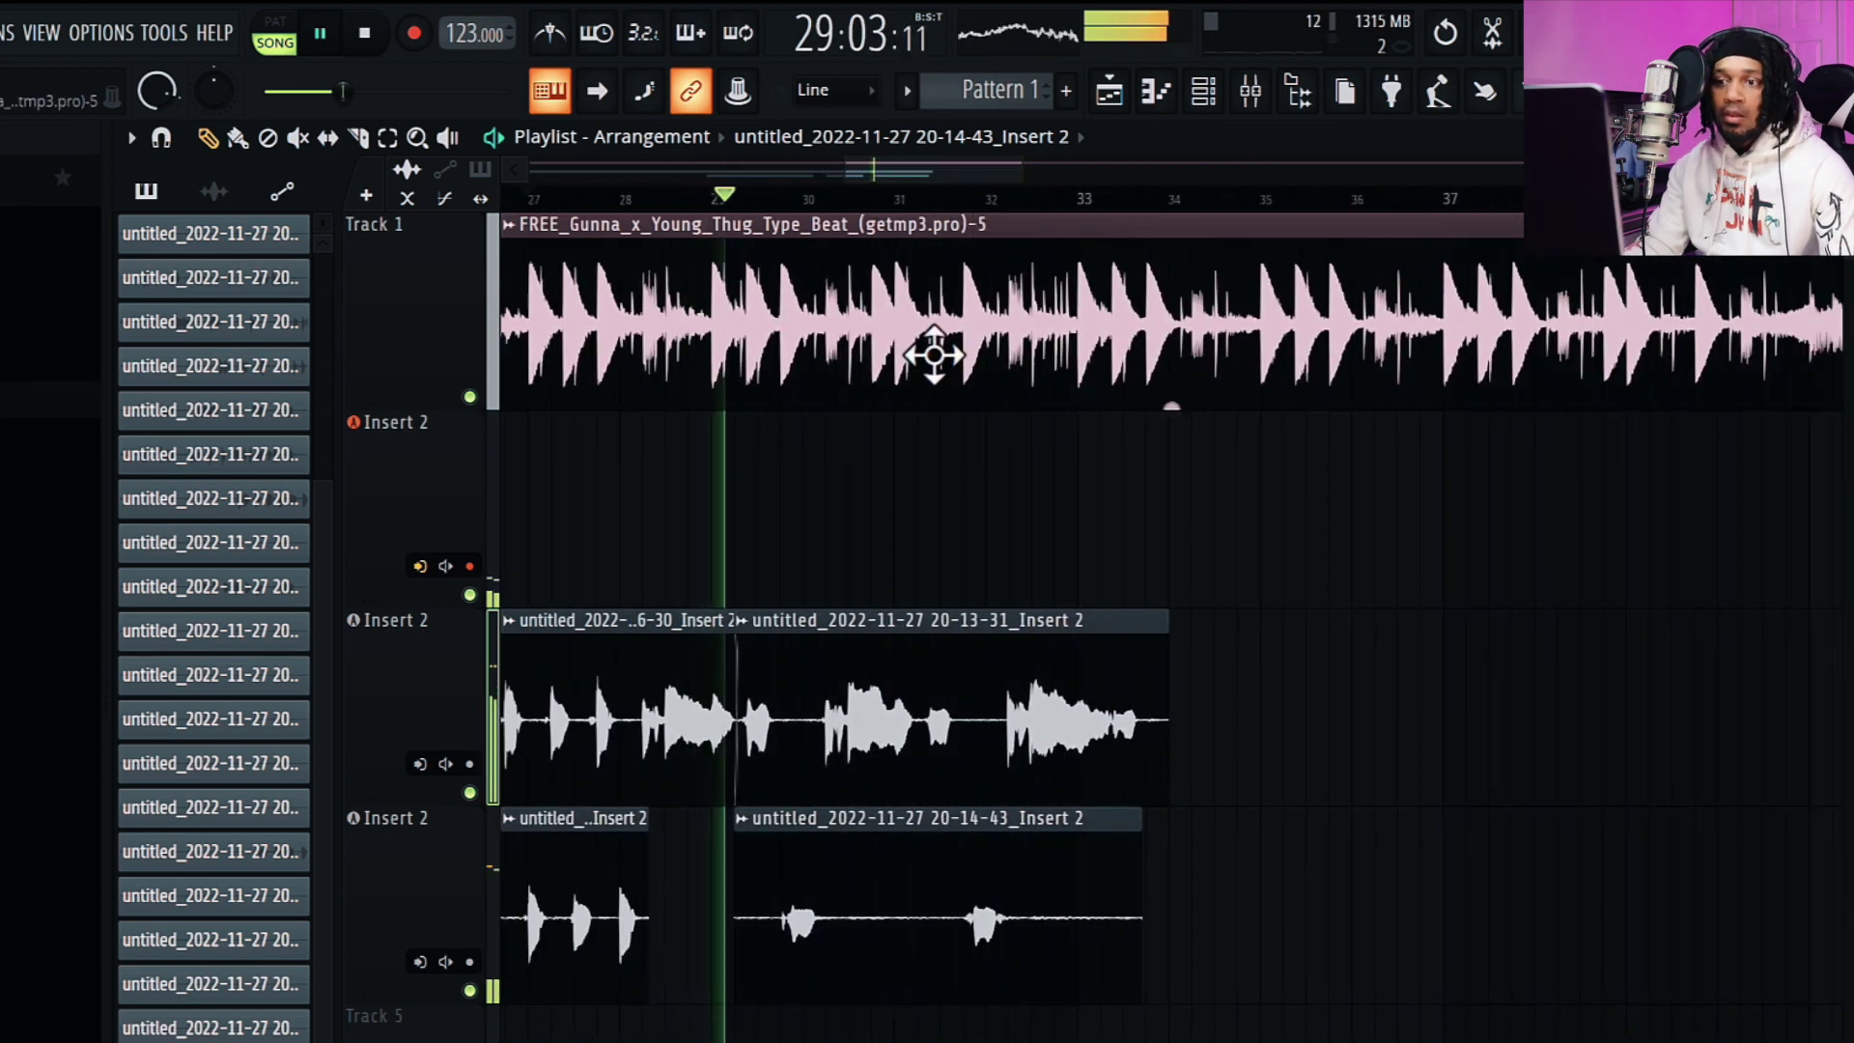
pyautogui.click(359, 137)
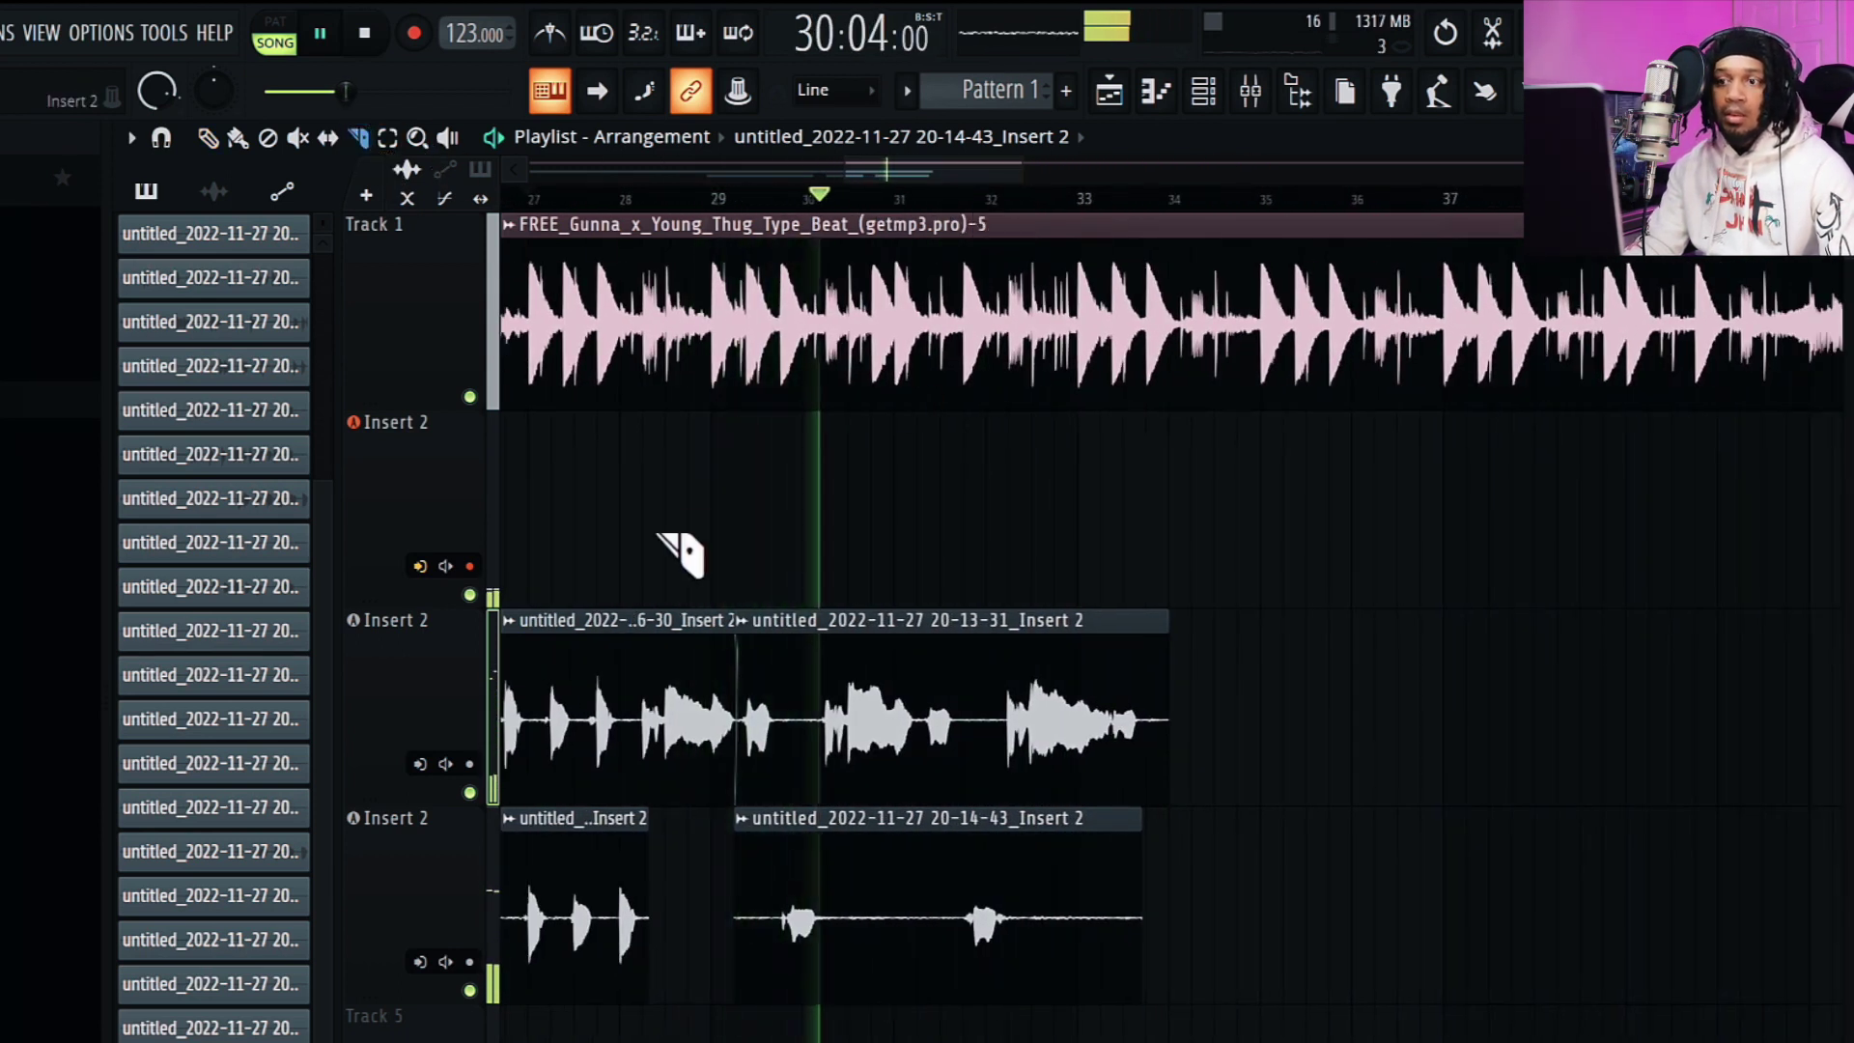
pyautogui.moveTo(811, 649); pyautogui.dragTo(809, 793)
pyautogui.moveTo(919, 617); pyautogui.dragTo(965, 695)
pyautogui.moveTo(986, 612); pyautogui.dragTo(959, 782)
# - Adjust the clip gain of the short lead slice before bar 32 and set the final lead slice's gain to 0.4 dB
pyautogui.click(619, 200)
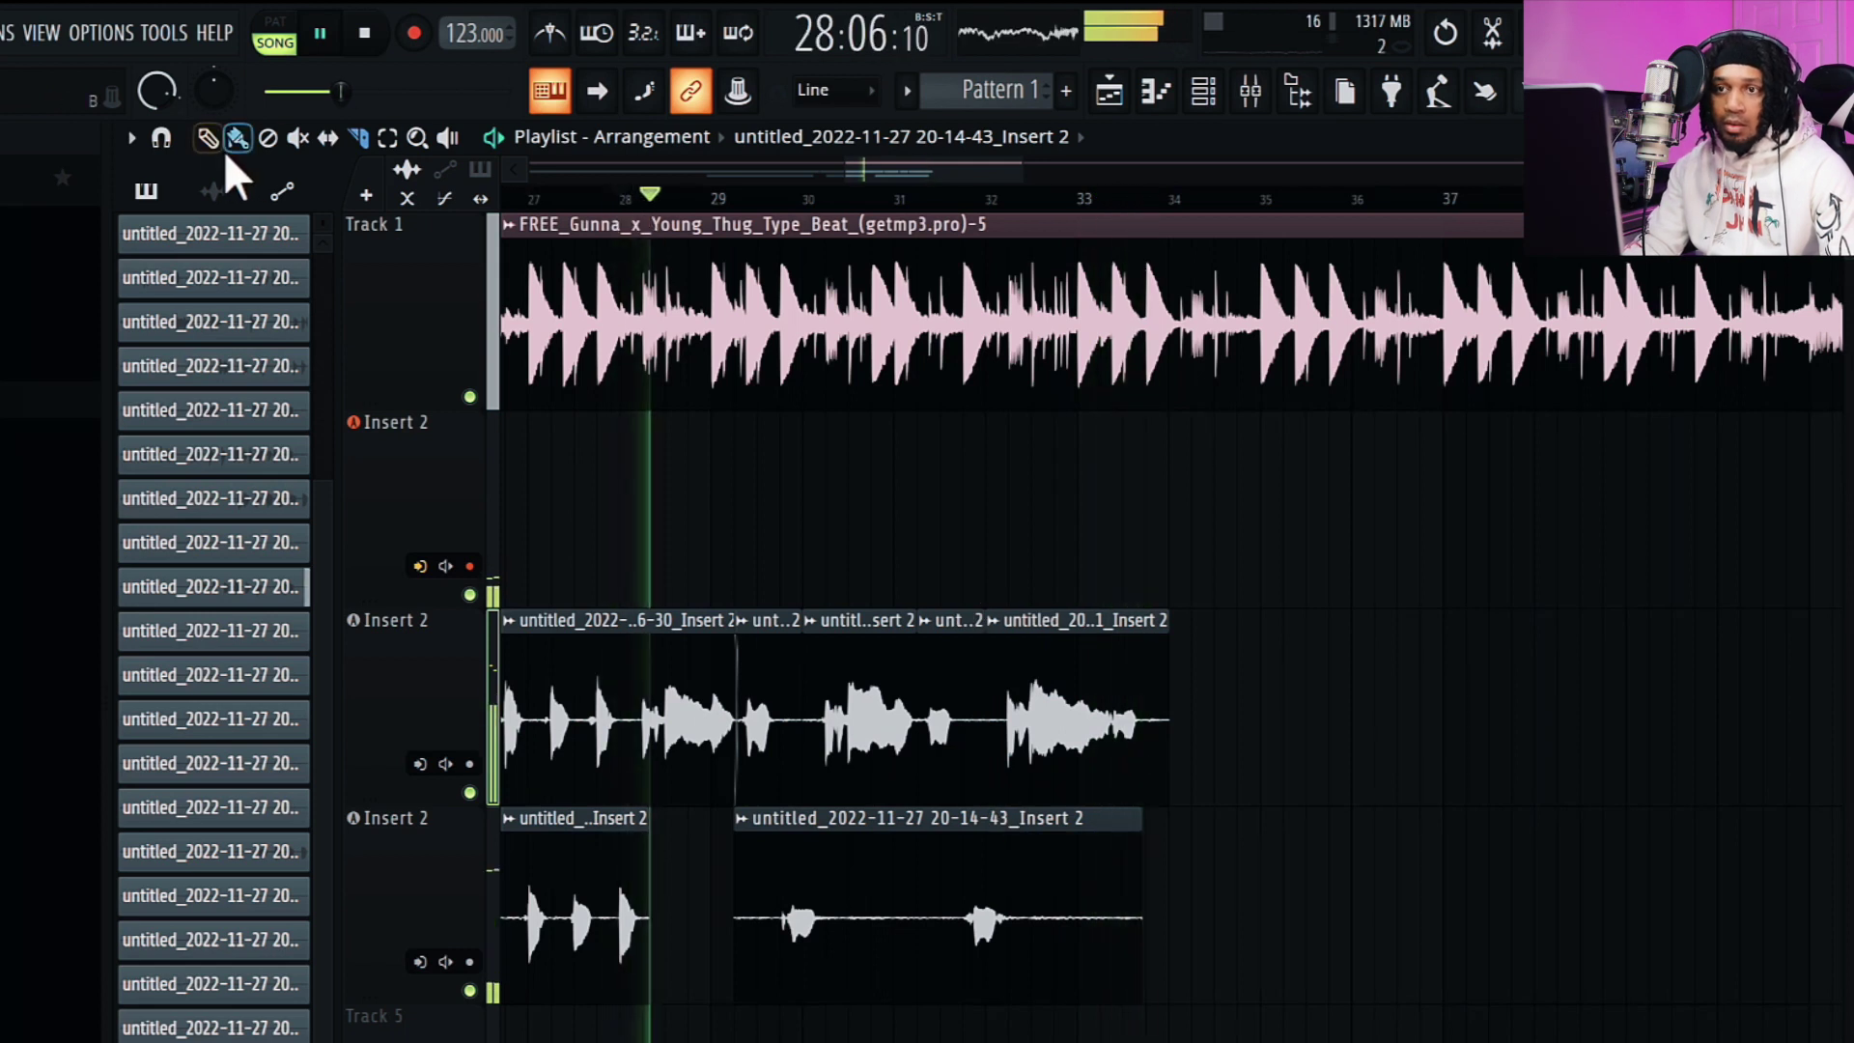
pyautogui.moveTo(950, 801); pyautogui.dragTo(950, 787)
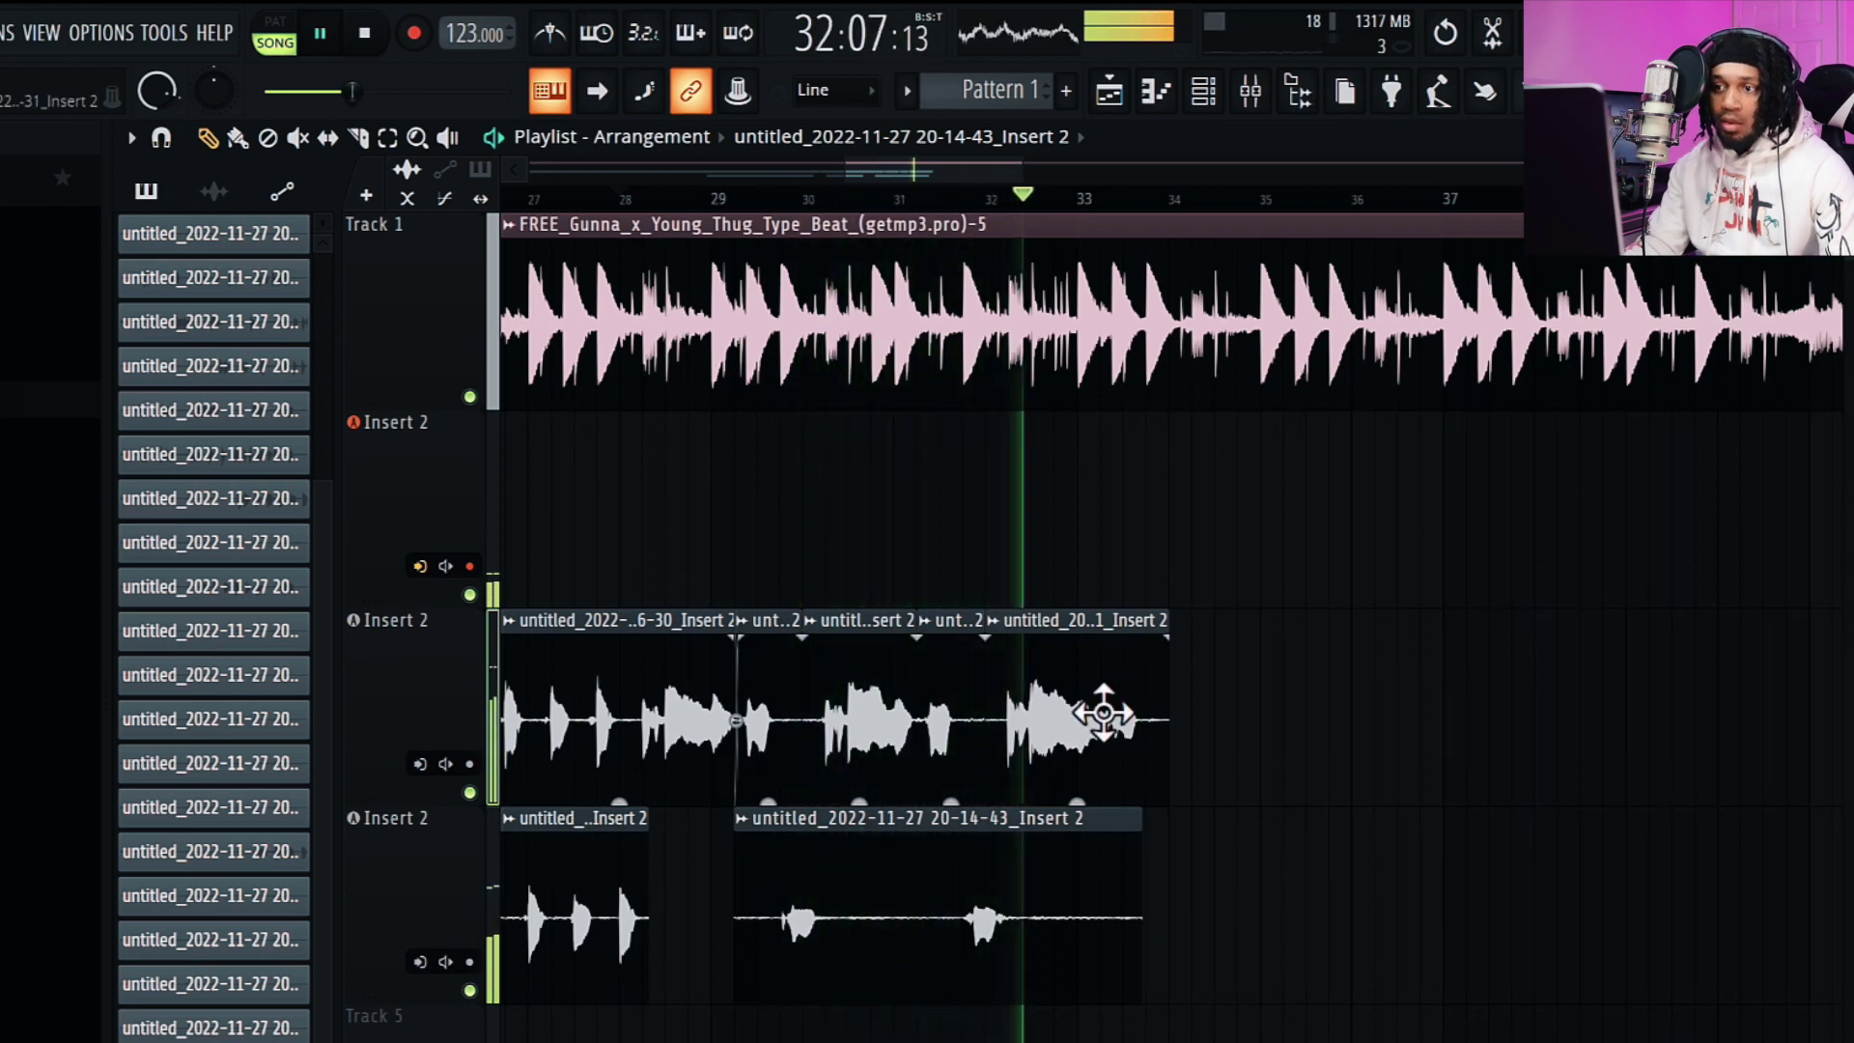
pyautogui.moveTo(1076, 801); pyautogui.dragTo(1076, 794)
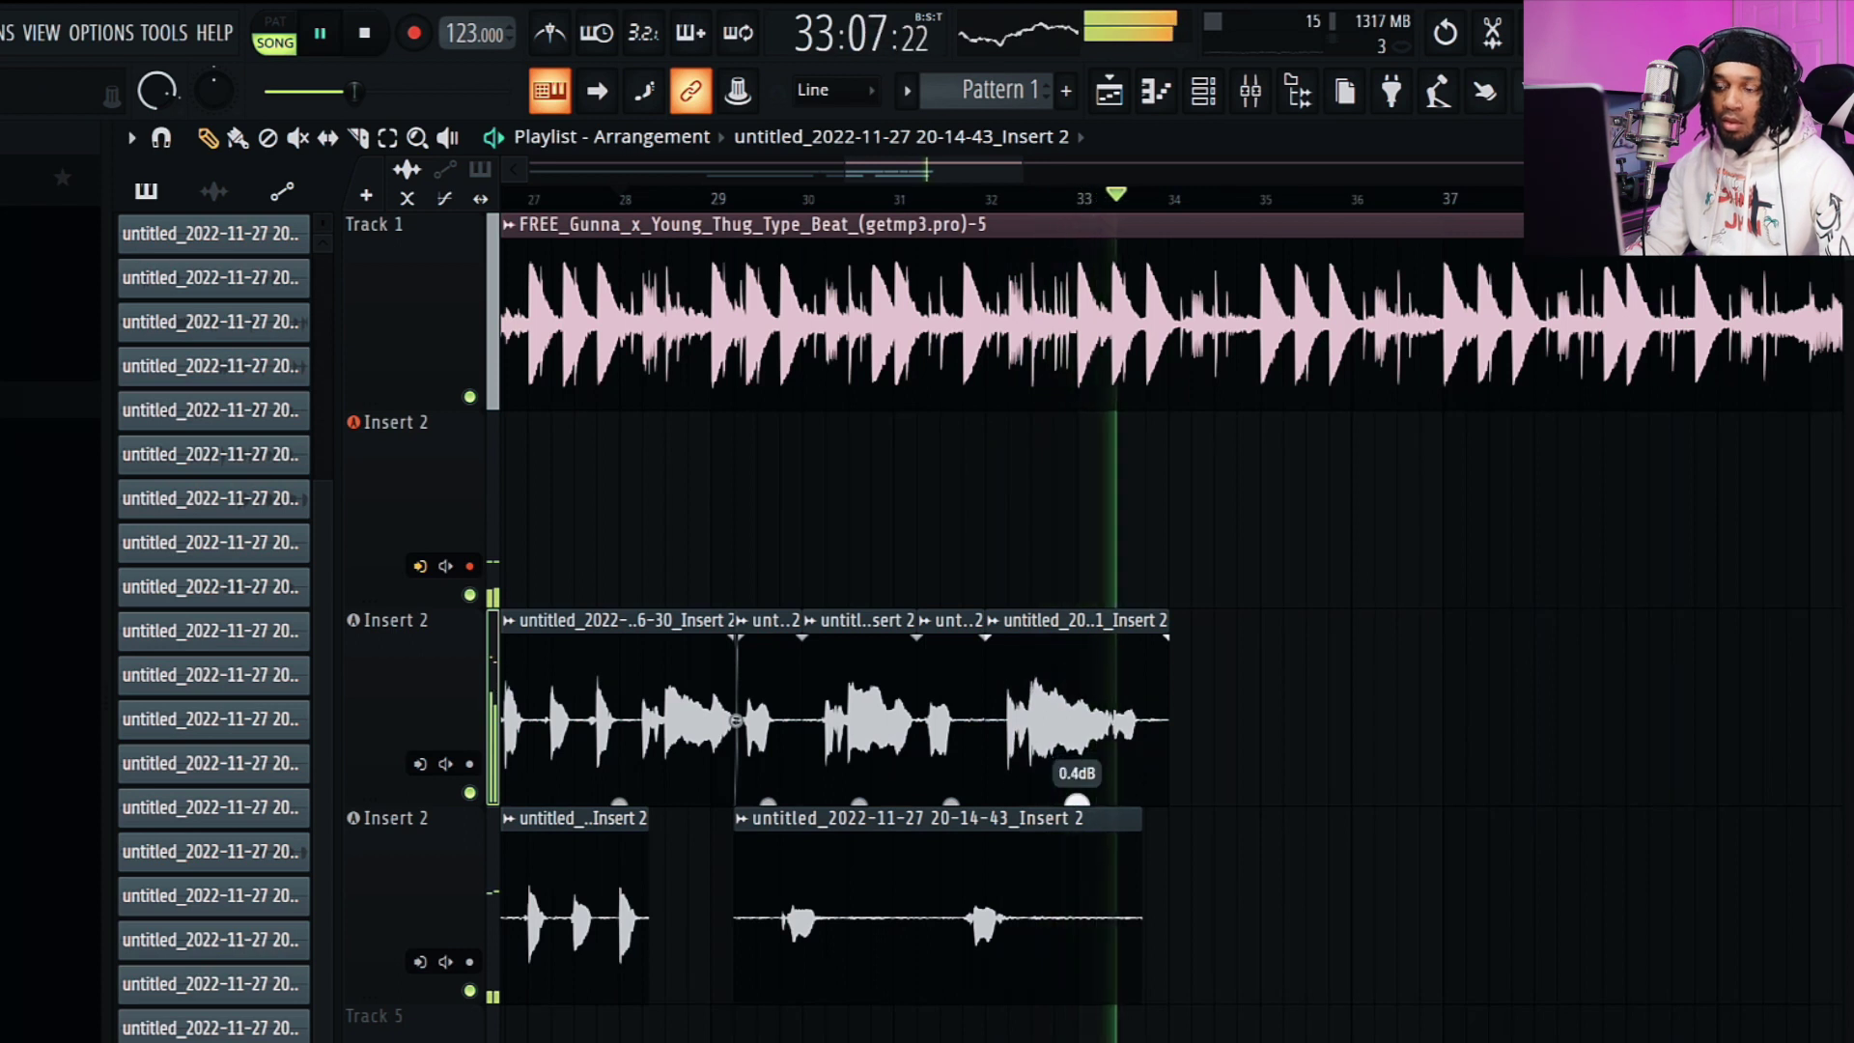
# - Slice the final lead clip at about bar 33 and set the tail piece's clip gain to 0.2 dB
pyautogui.click(358, 137)
pyautogui.moveTo(1091, 623); pyautogui.dragTo(1089, 796)
pyautogui.click(207, 137)
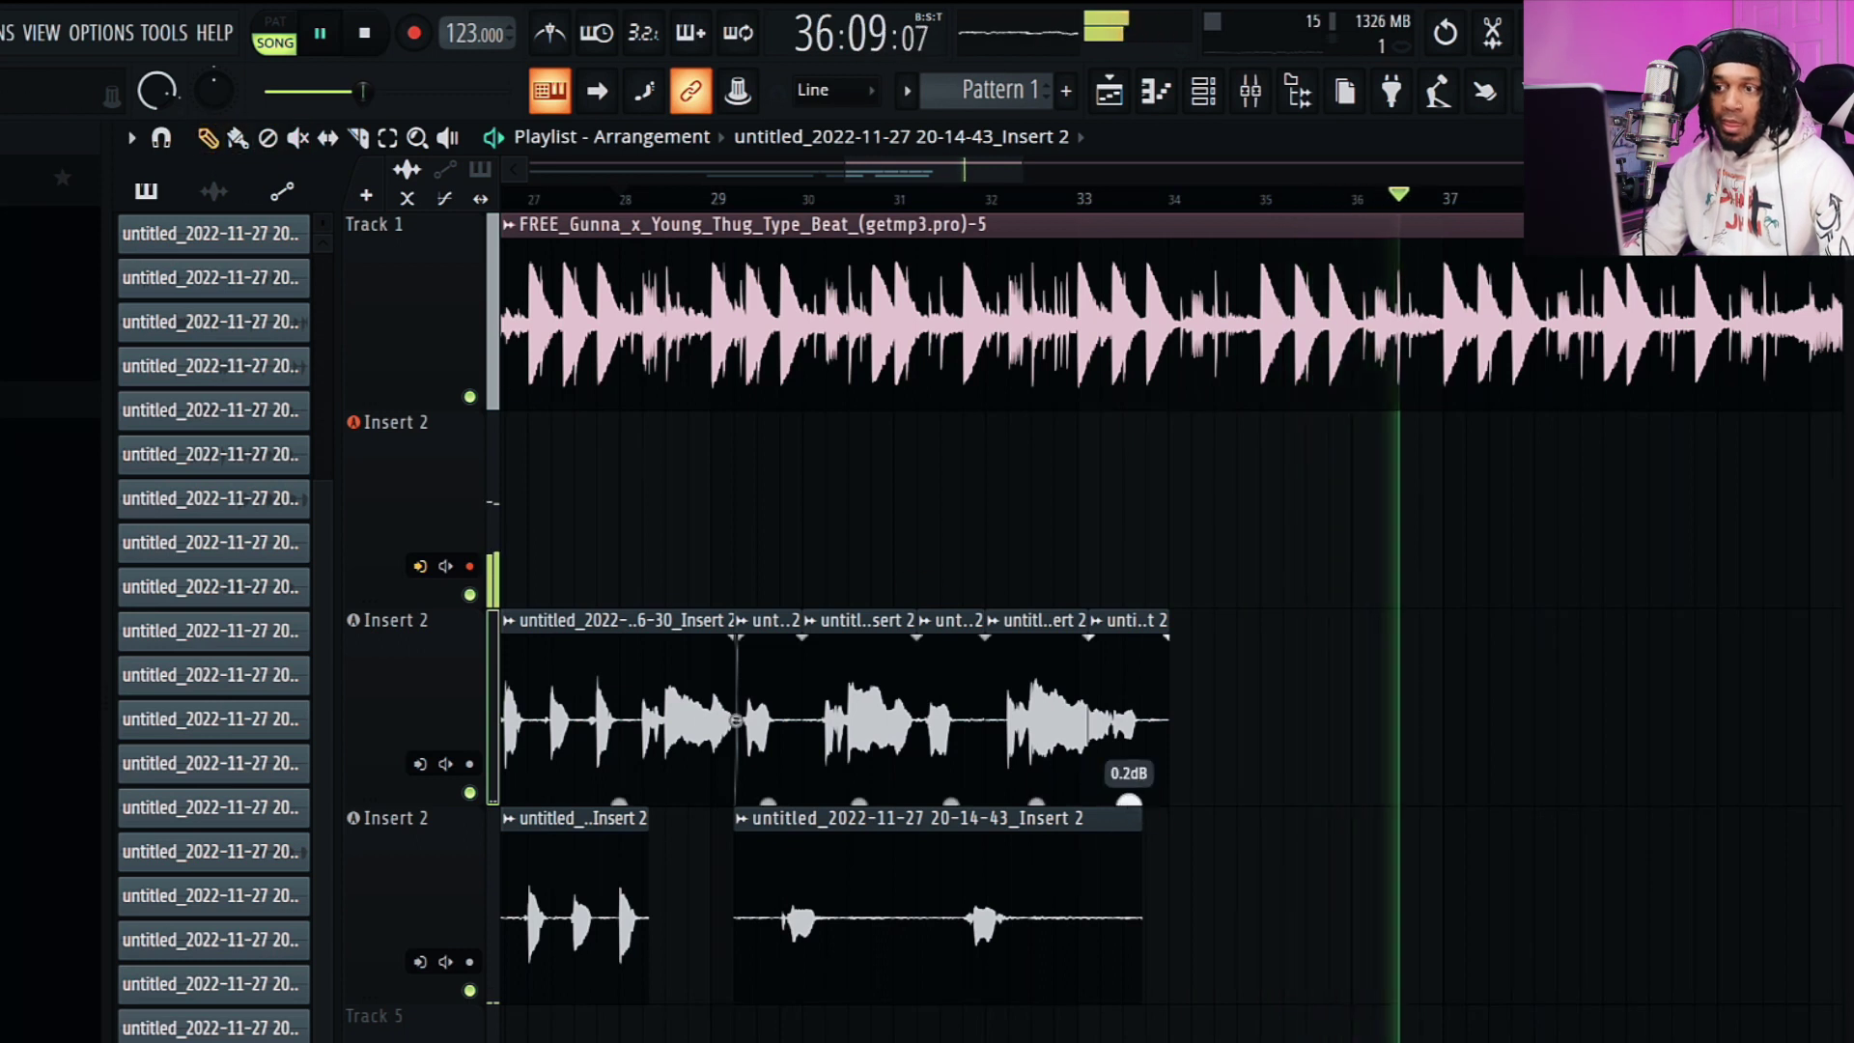
# - Play from before bar 32 and add a short fade-out to the end of the final lead slice
pyautogui.click(964, 199)
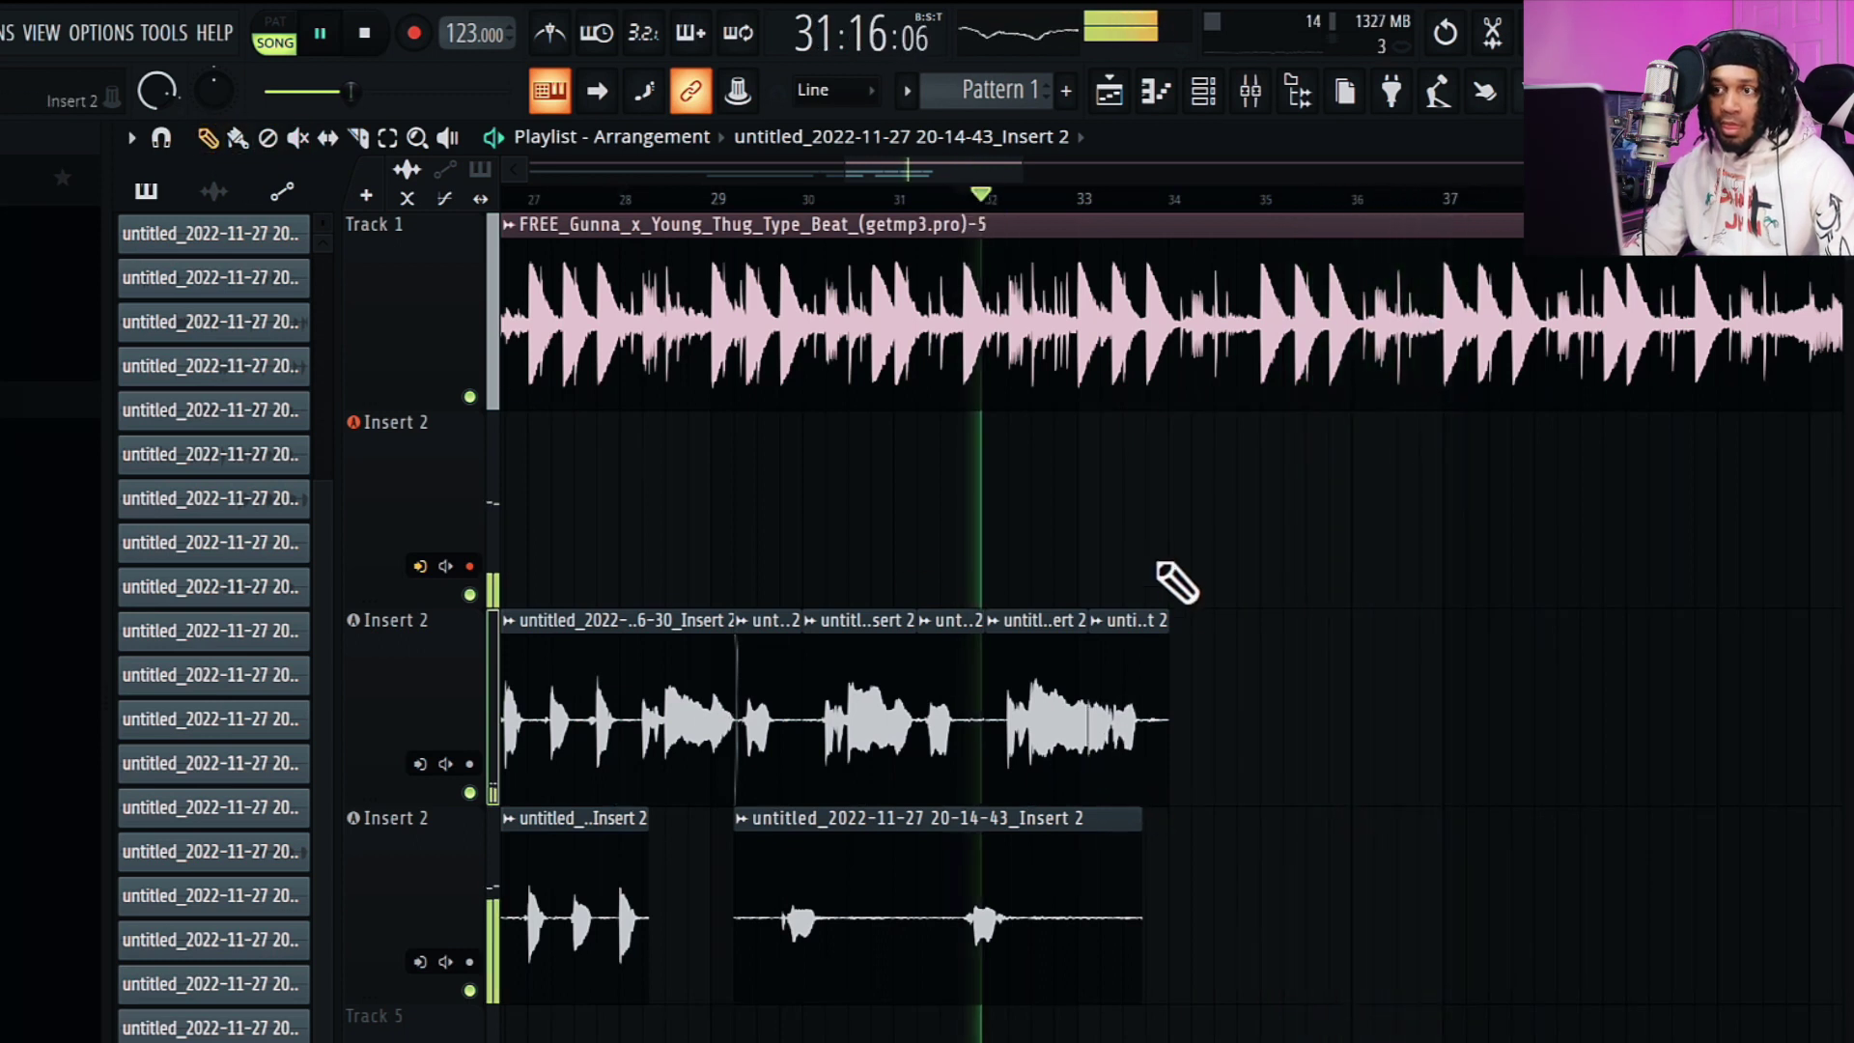
pyautogui.moveTo(1154, 637); pyautogui.dragTo(1139, 640)
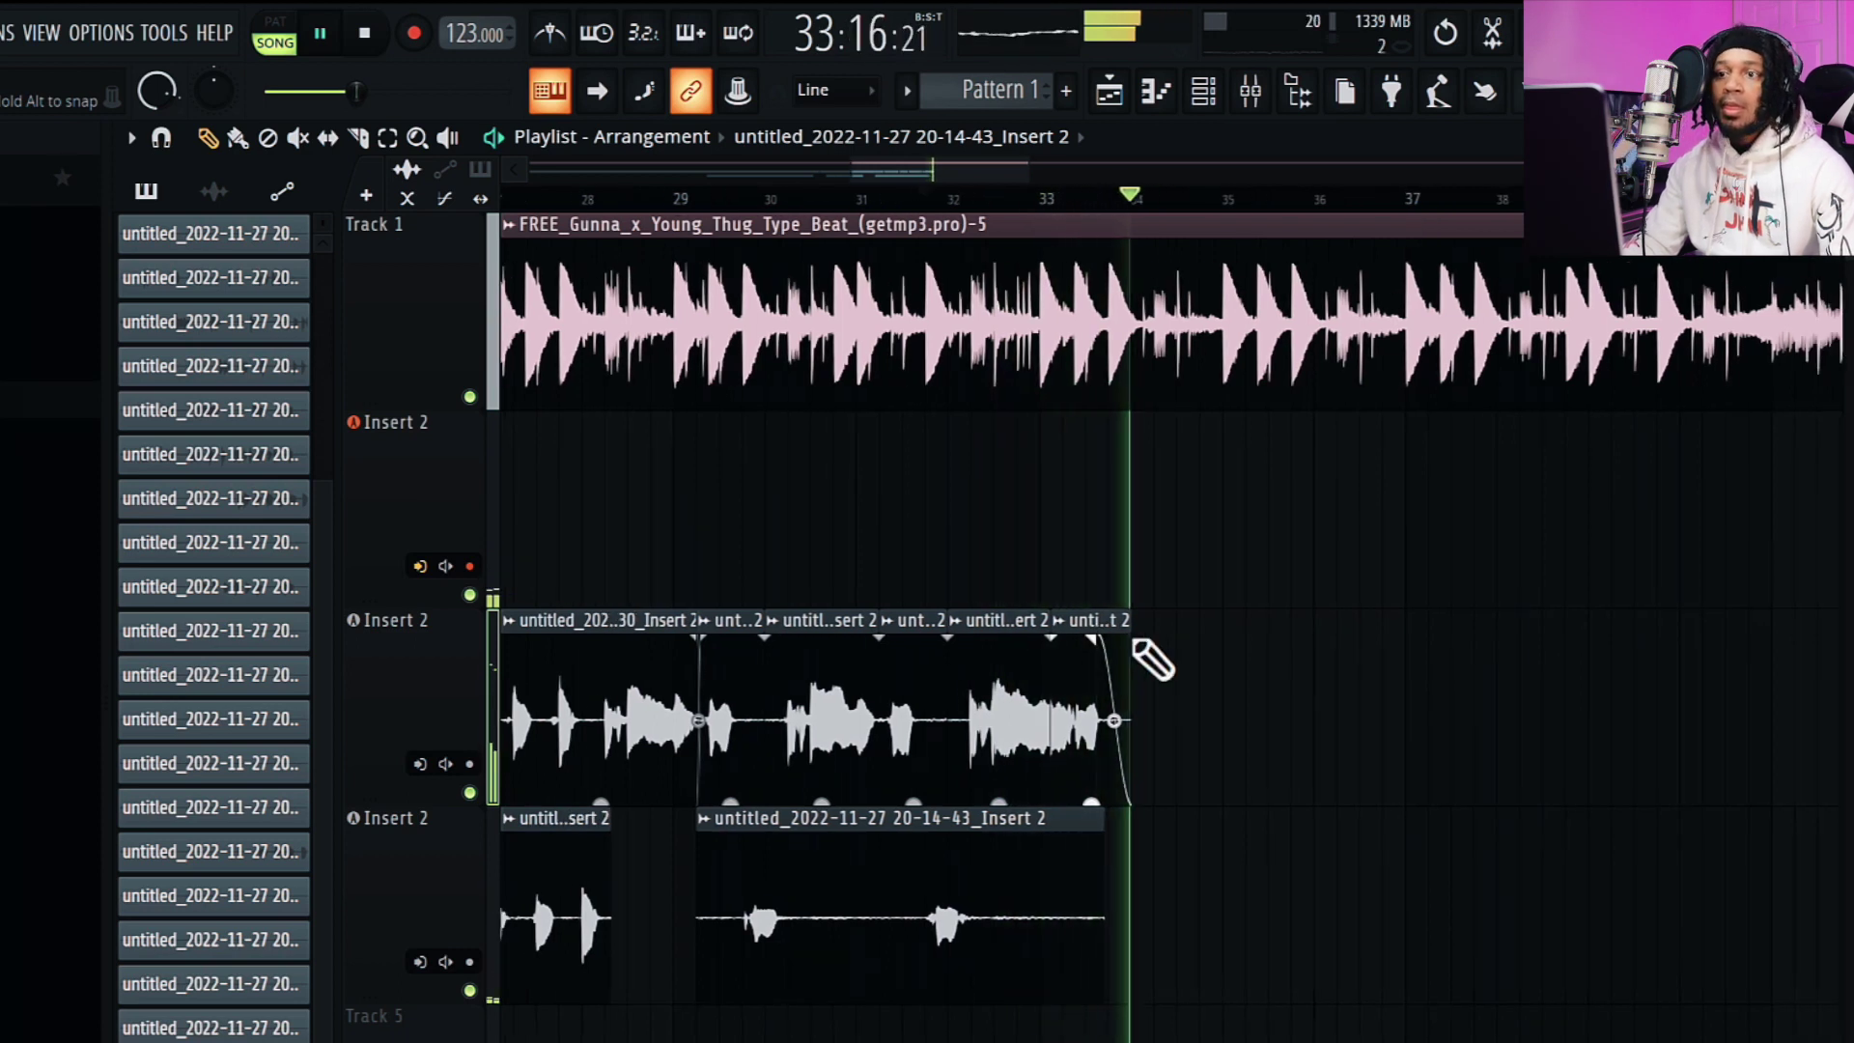
# - Record another vocal take on the armed Insert 2 track from late in bar 14 to late in bar 34, with the recording option Everything
pyautogui.scroll(-2, 1107, 179)
pyautogui.moveTo(1038, 160); pyautogui.dragTo(877, 182)
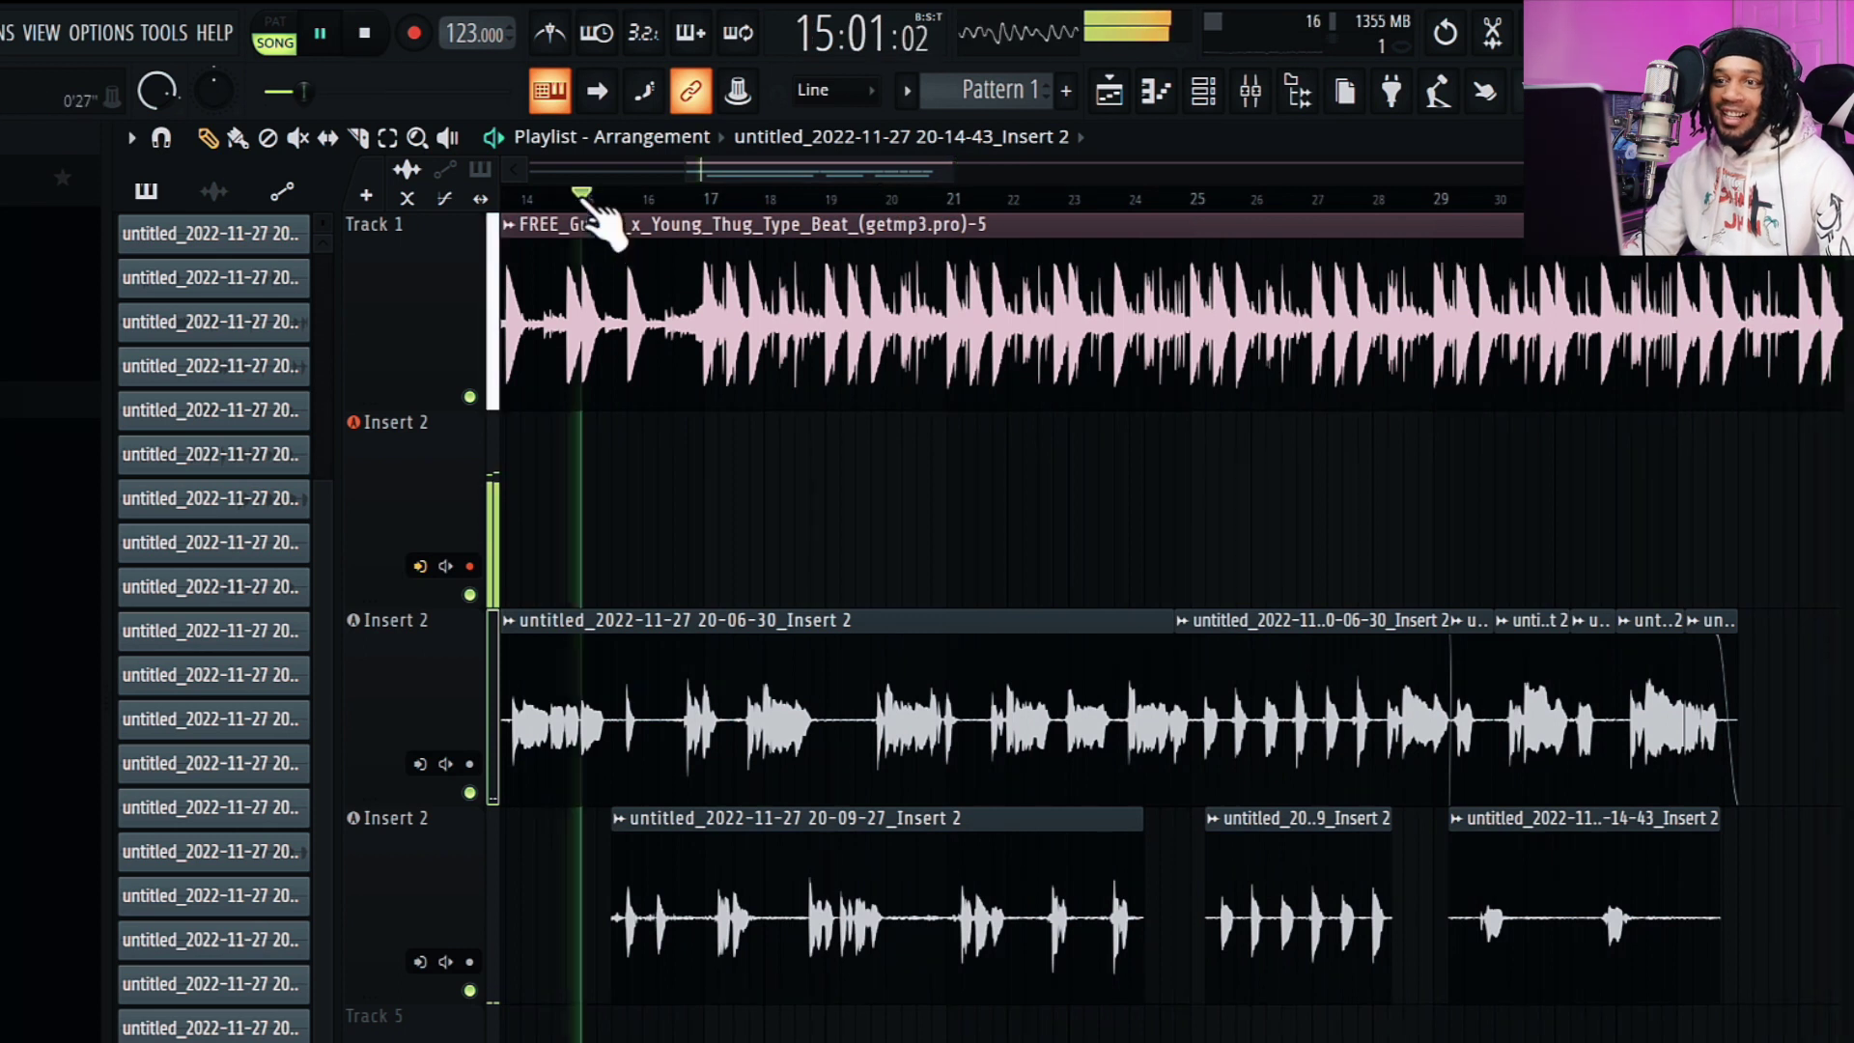
pyautogui.press('space')
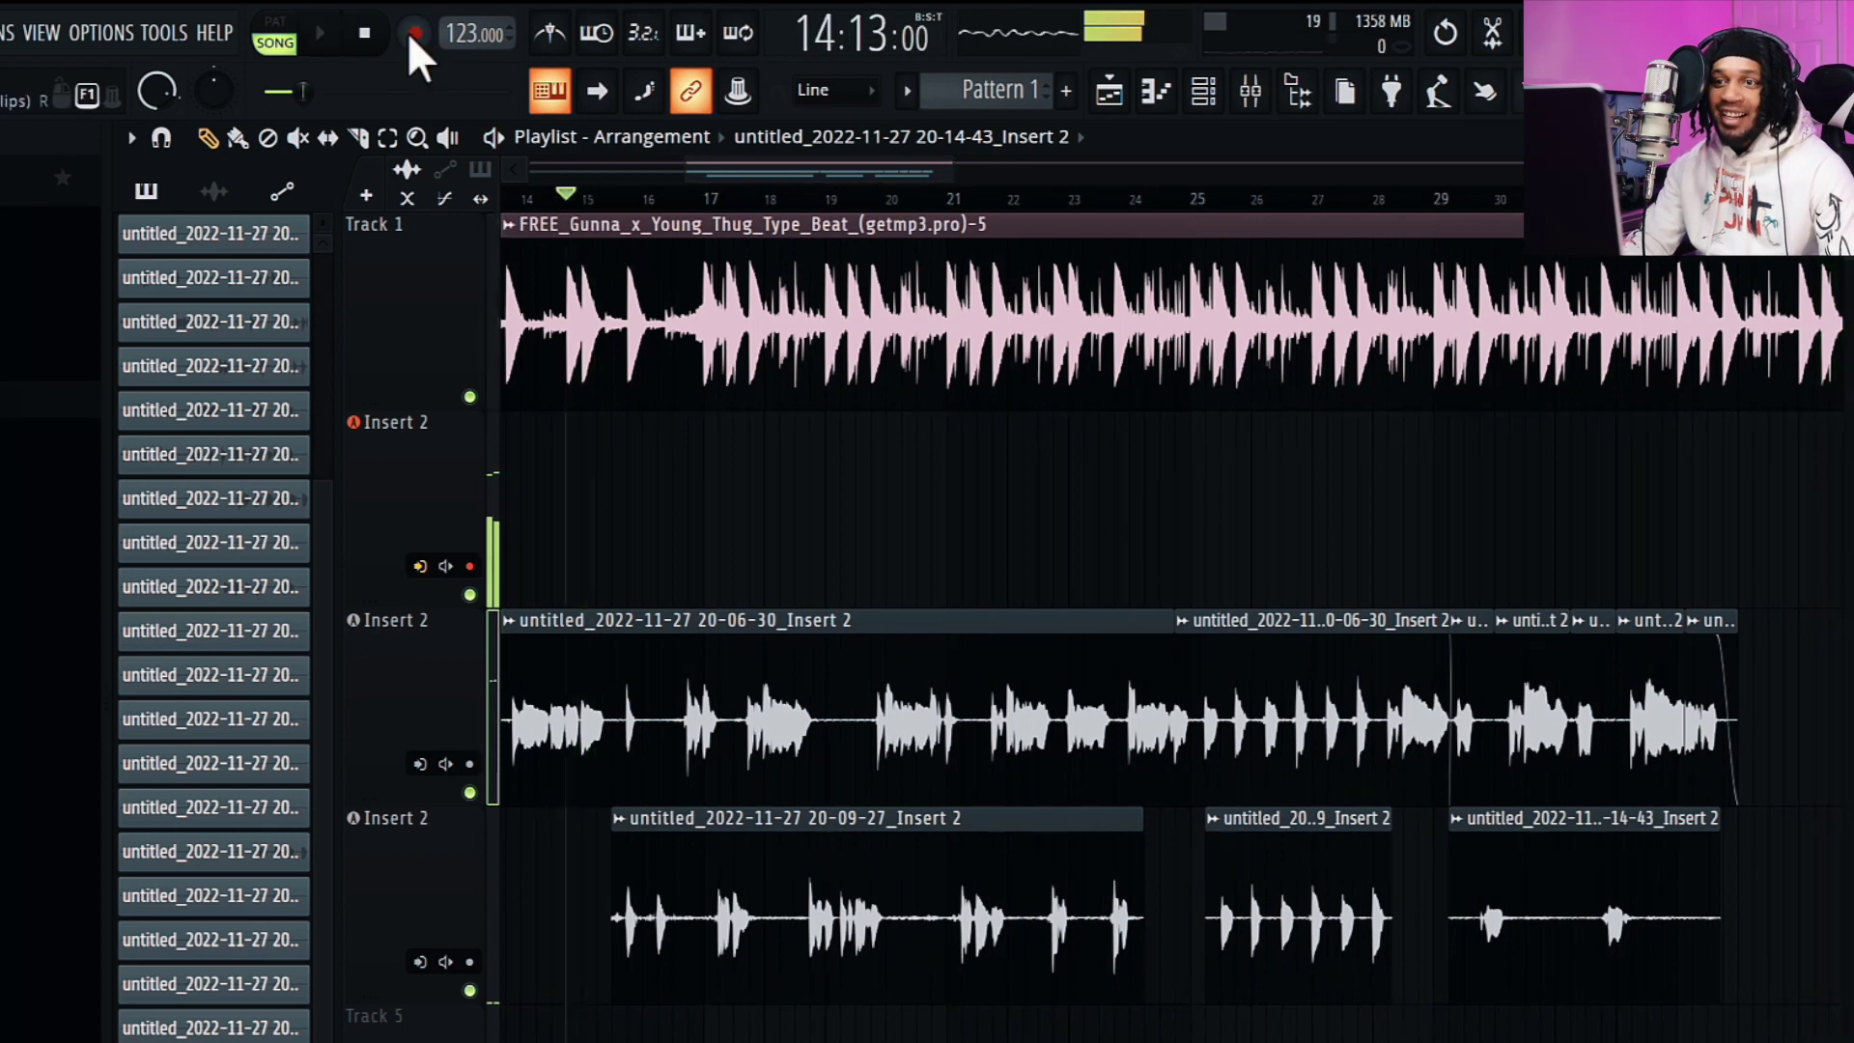
pyautogui.click(412, 35)
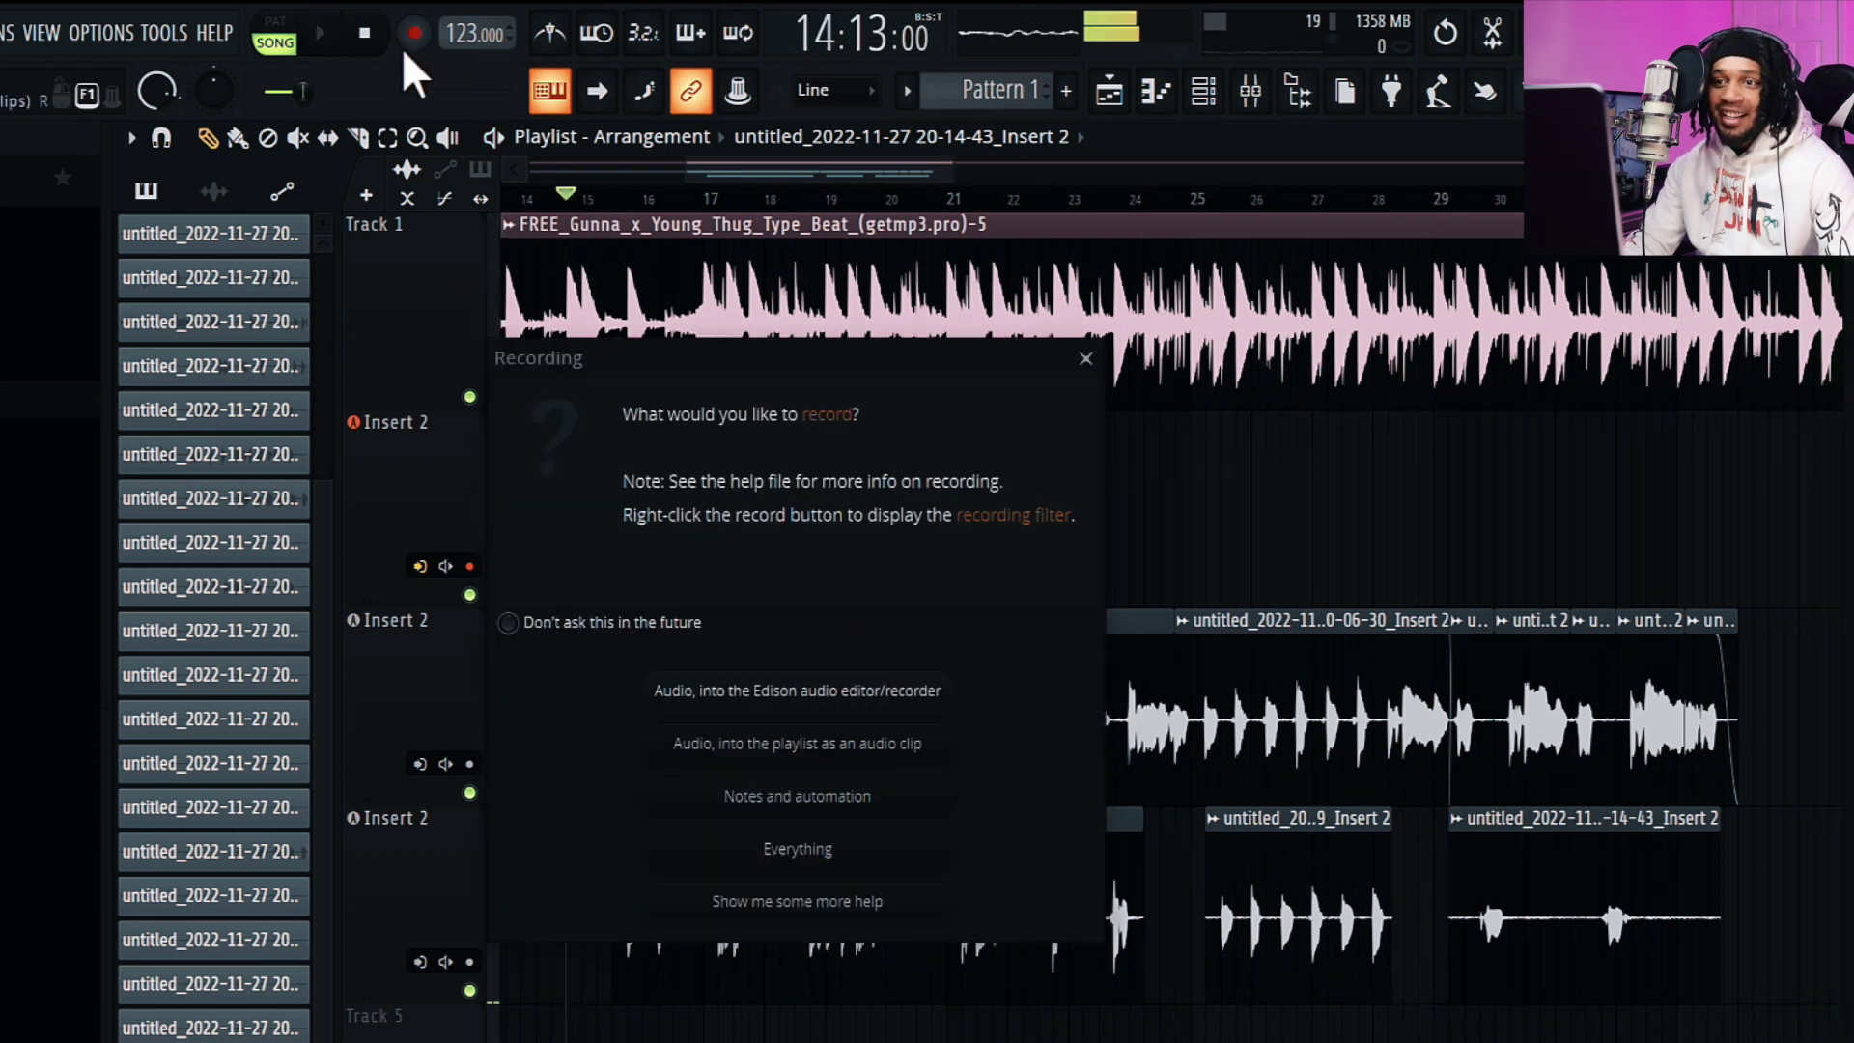
pyautogui.click(706, 846)
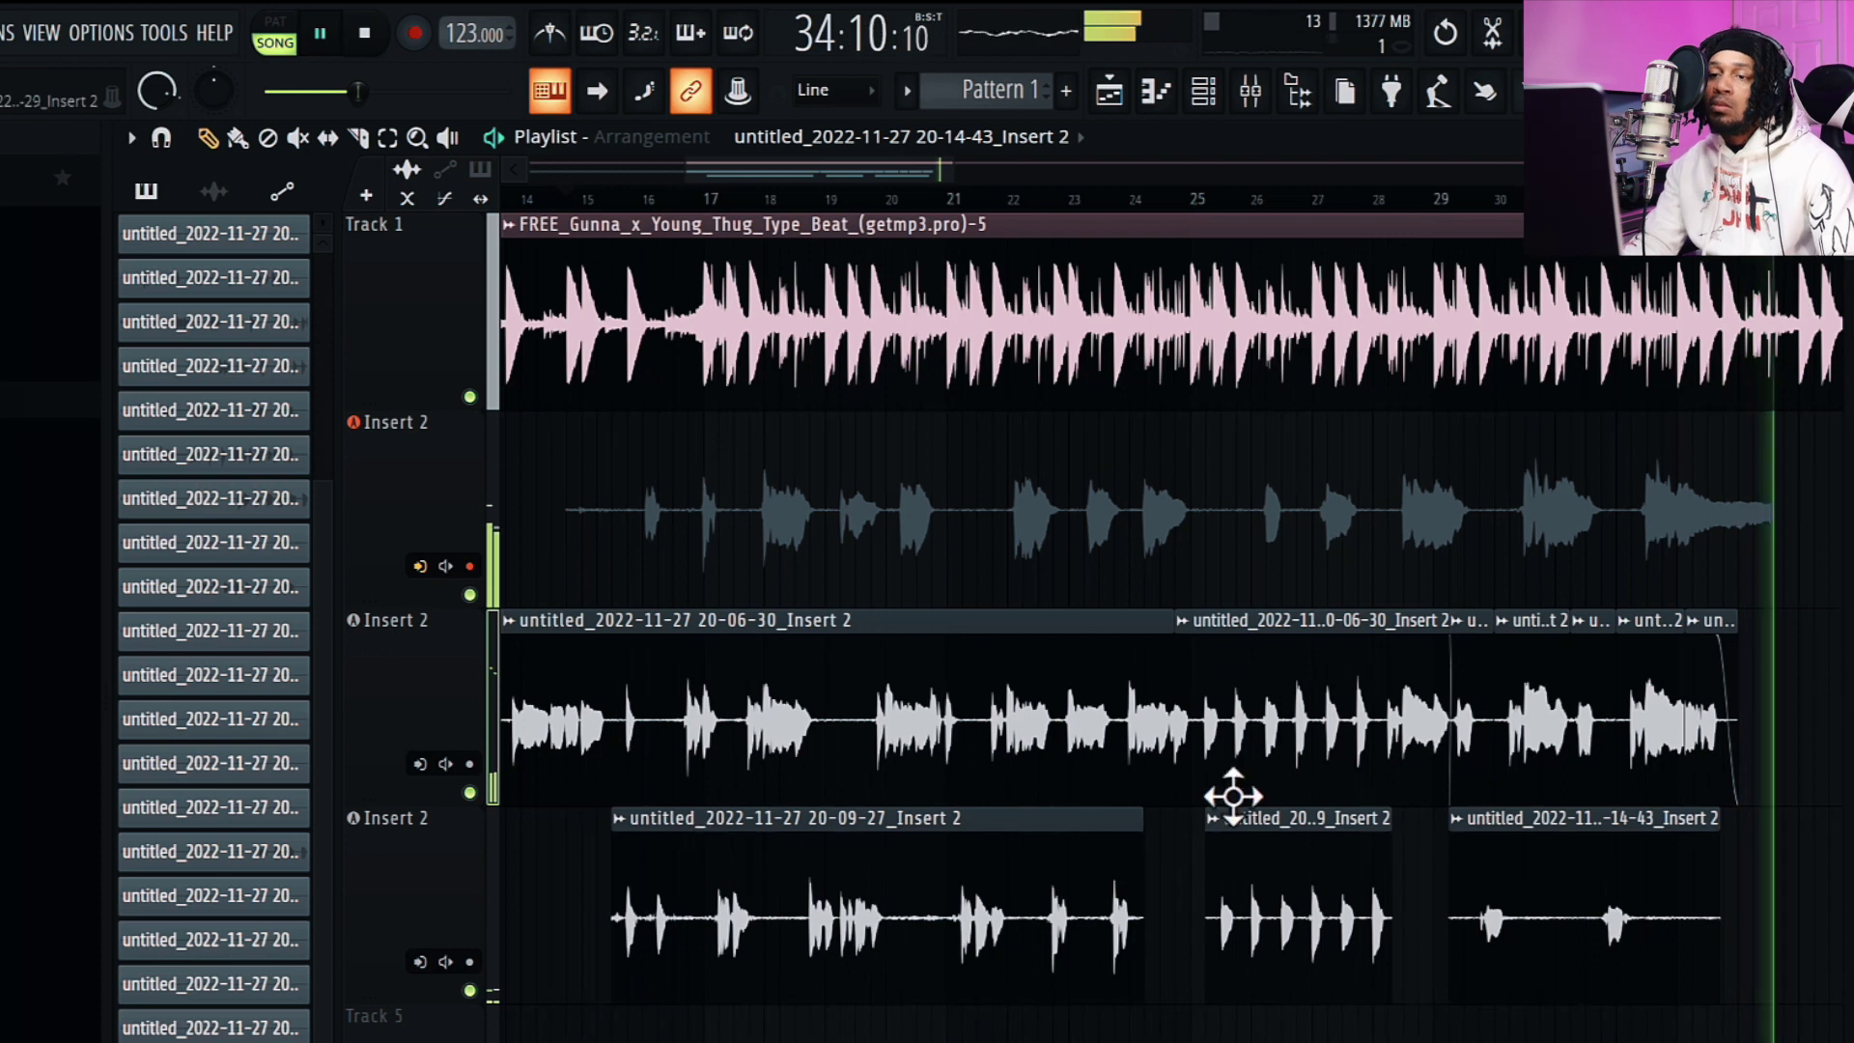
pyautogui.press('space')
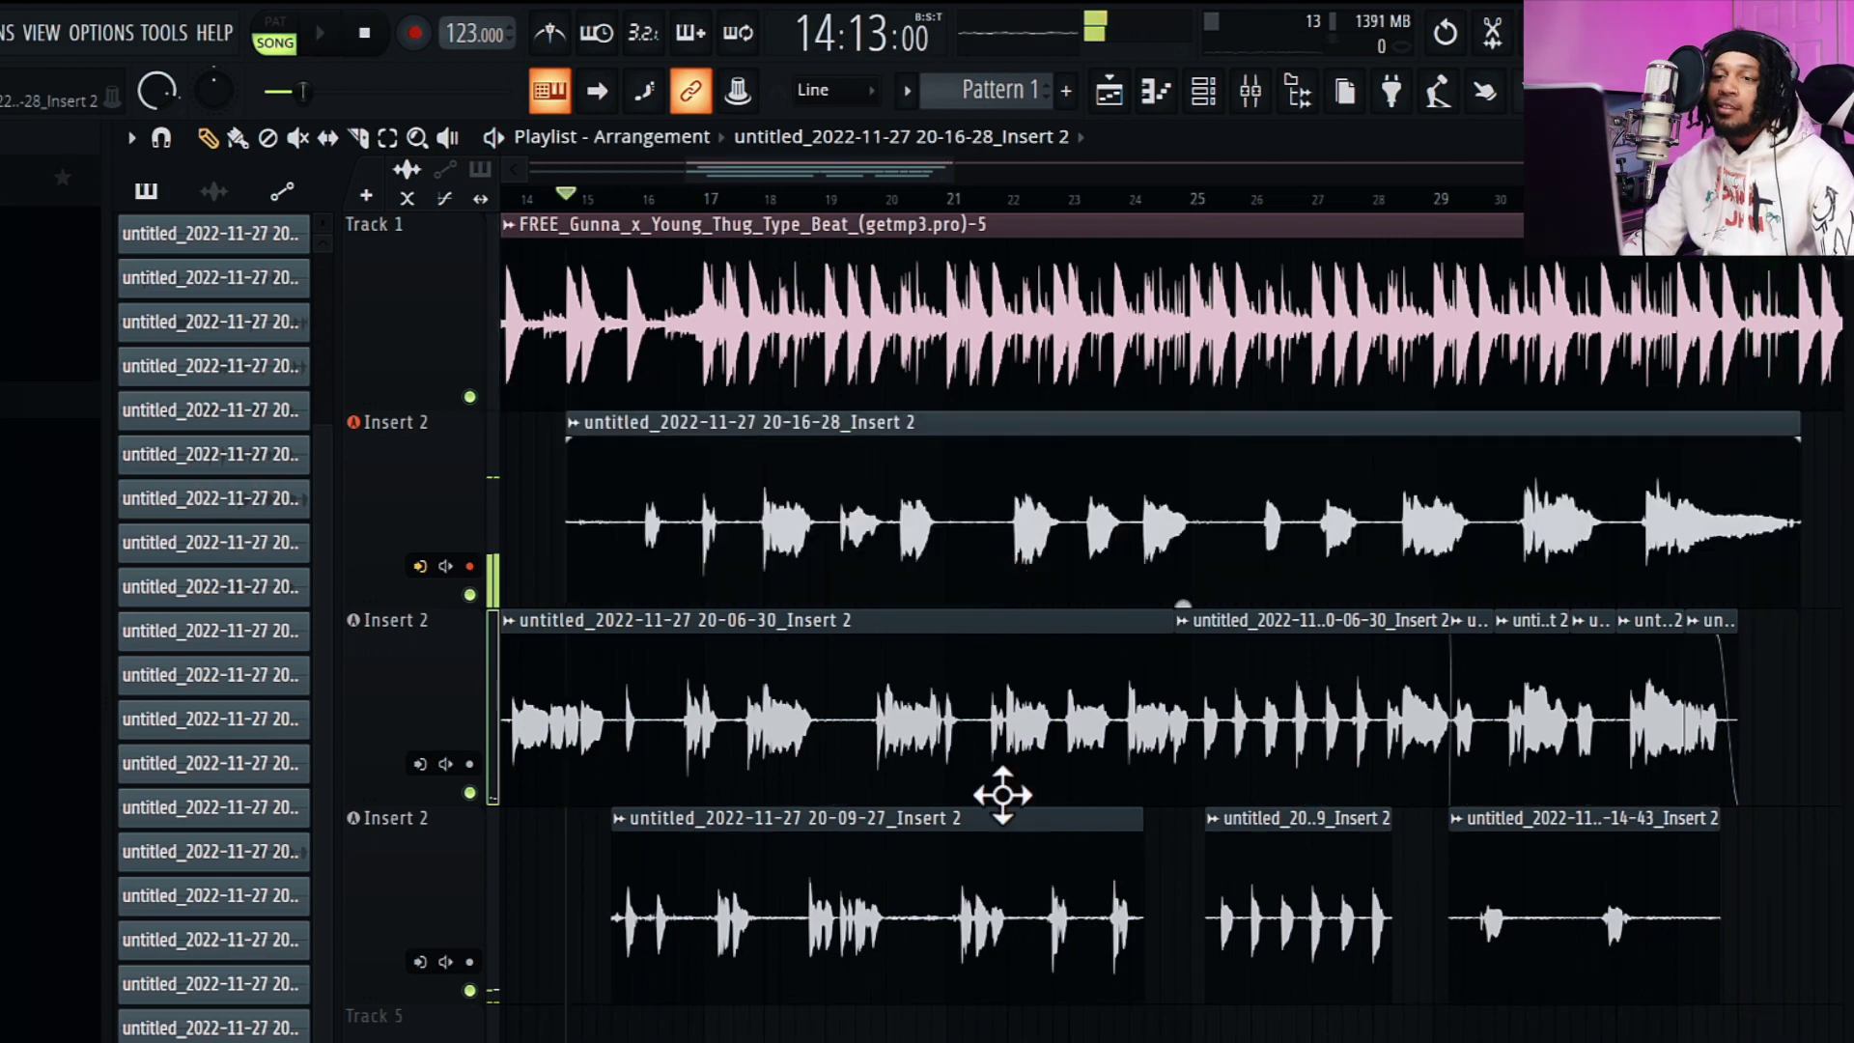
# - Move the new take down to Track 5 and check its audio clip settings
pyautogui.moveTo(1002, 793); pyautogui.dragTo(1004, 1008)
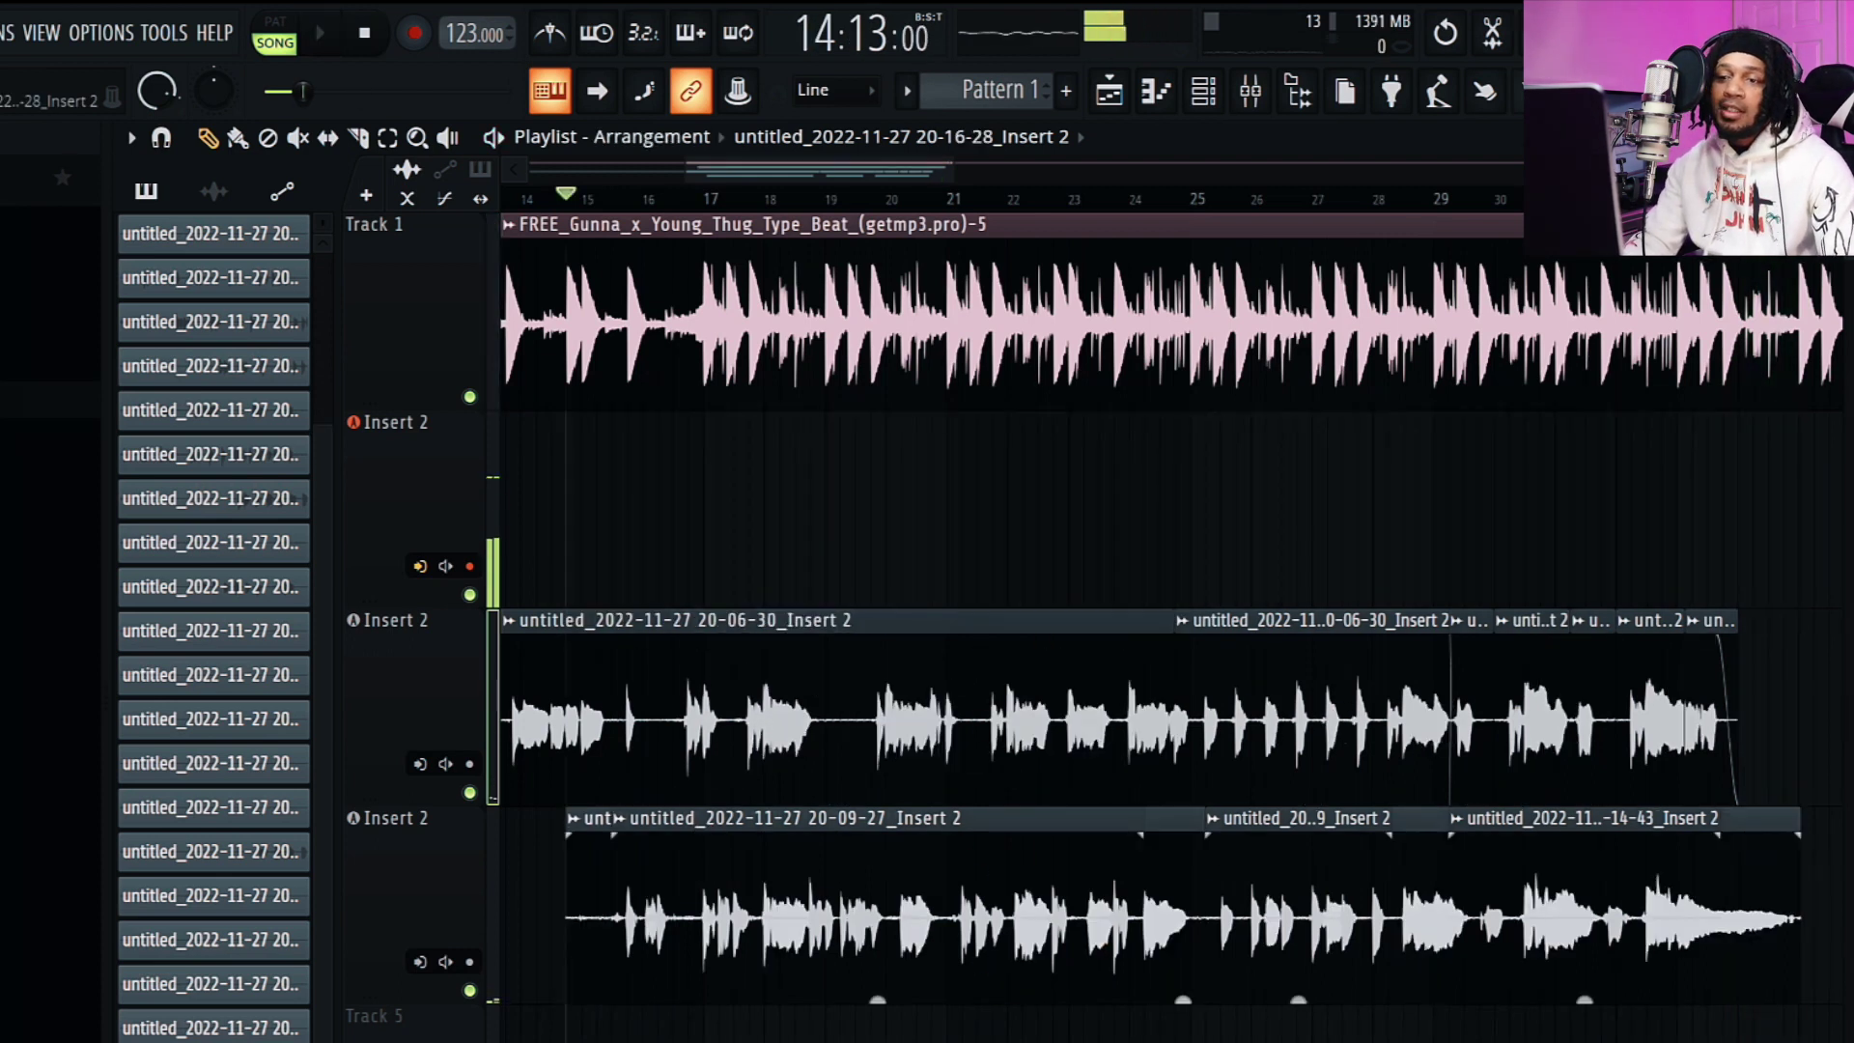
pyautogui.moveTo(1004, 818); pyautogui.dragTo(1004, 1015)
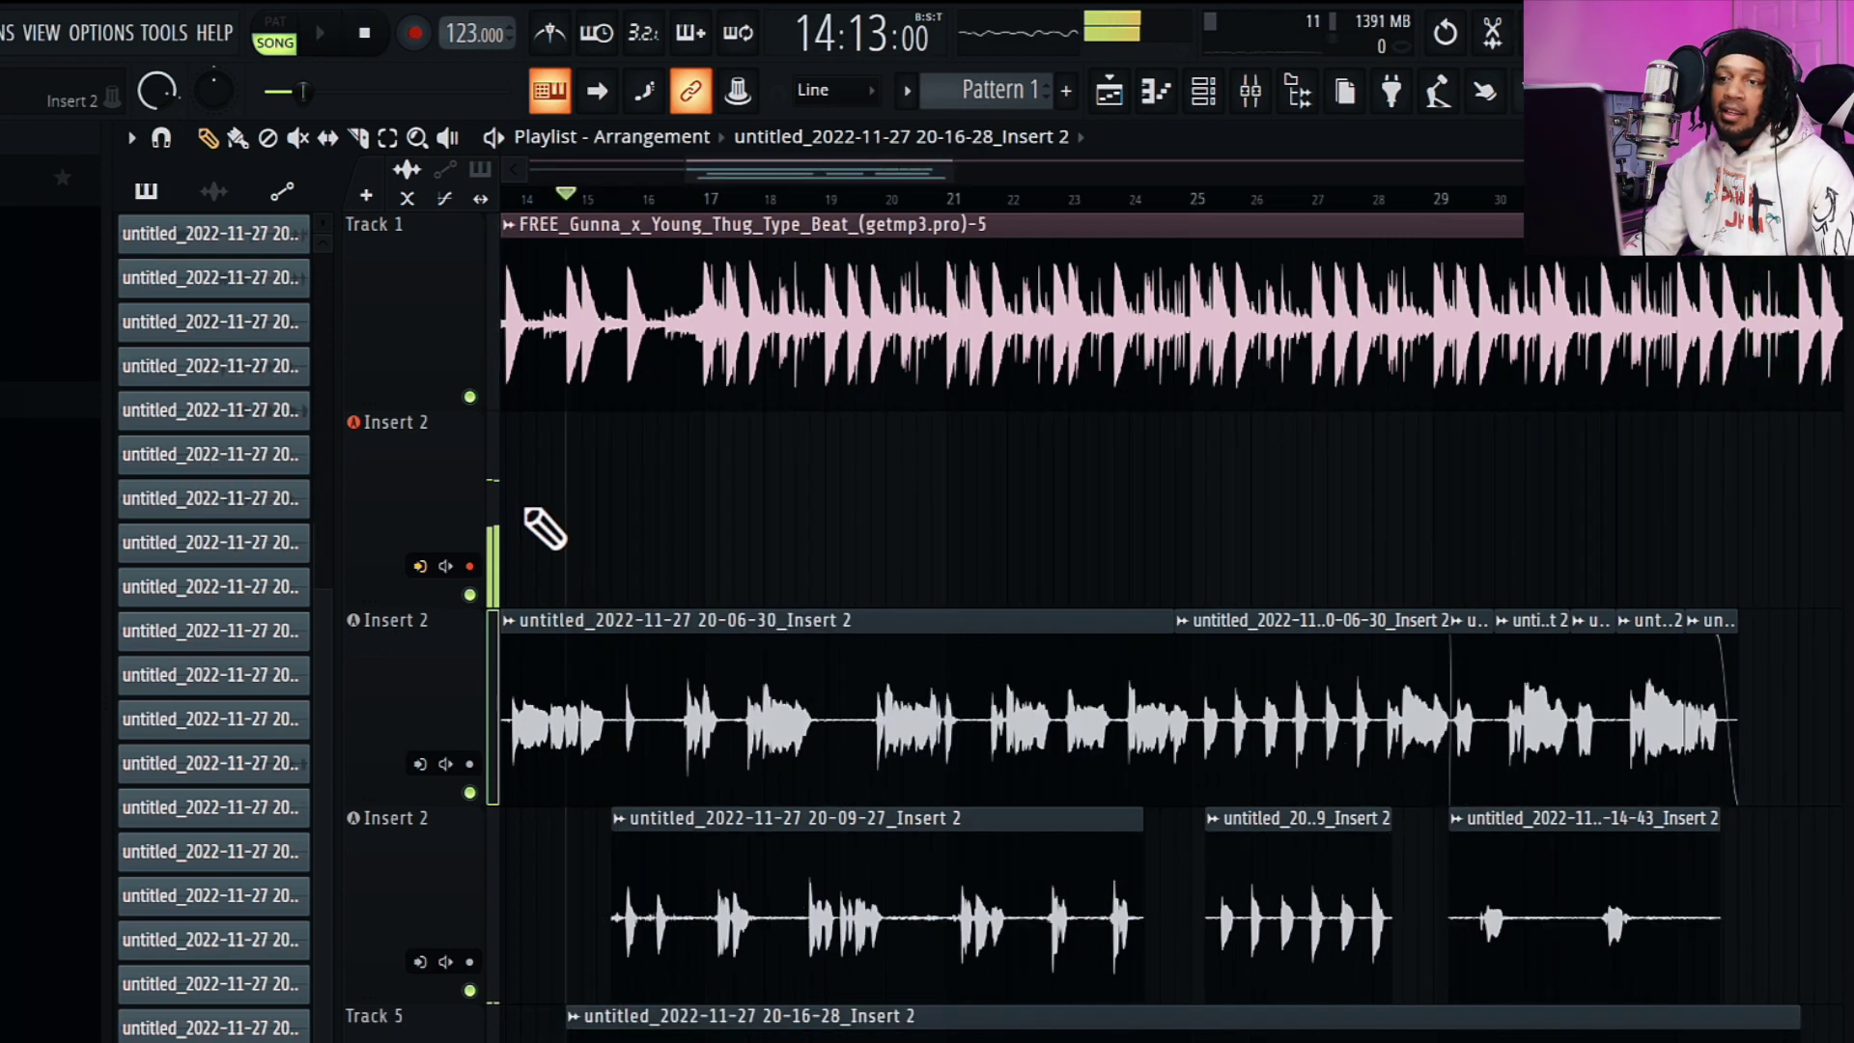
pyautogui.doubleClick(917, 1015)
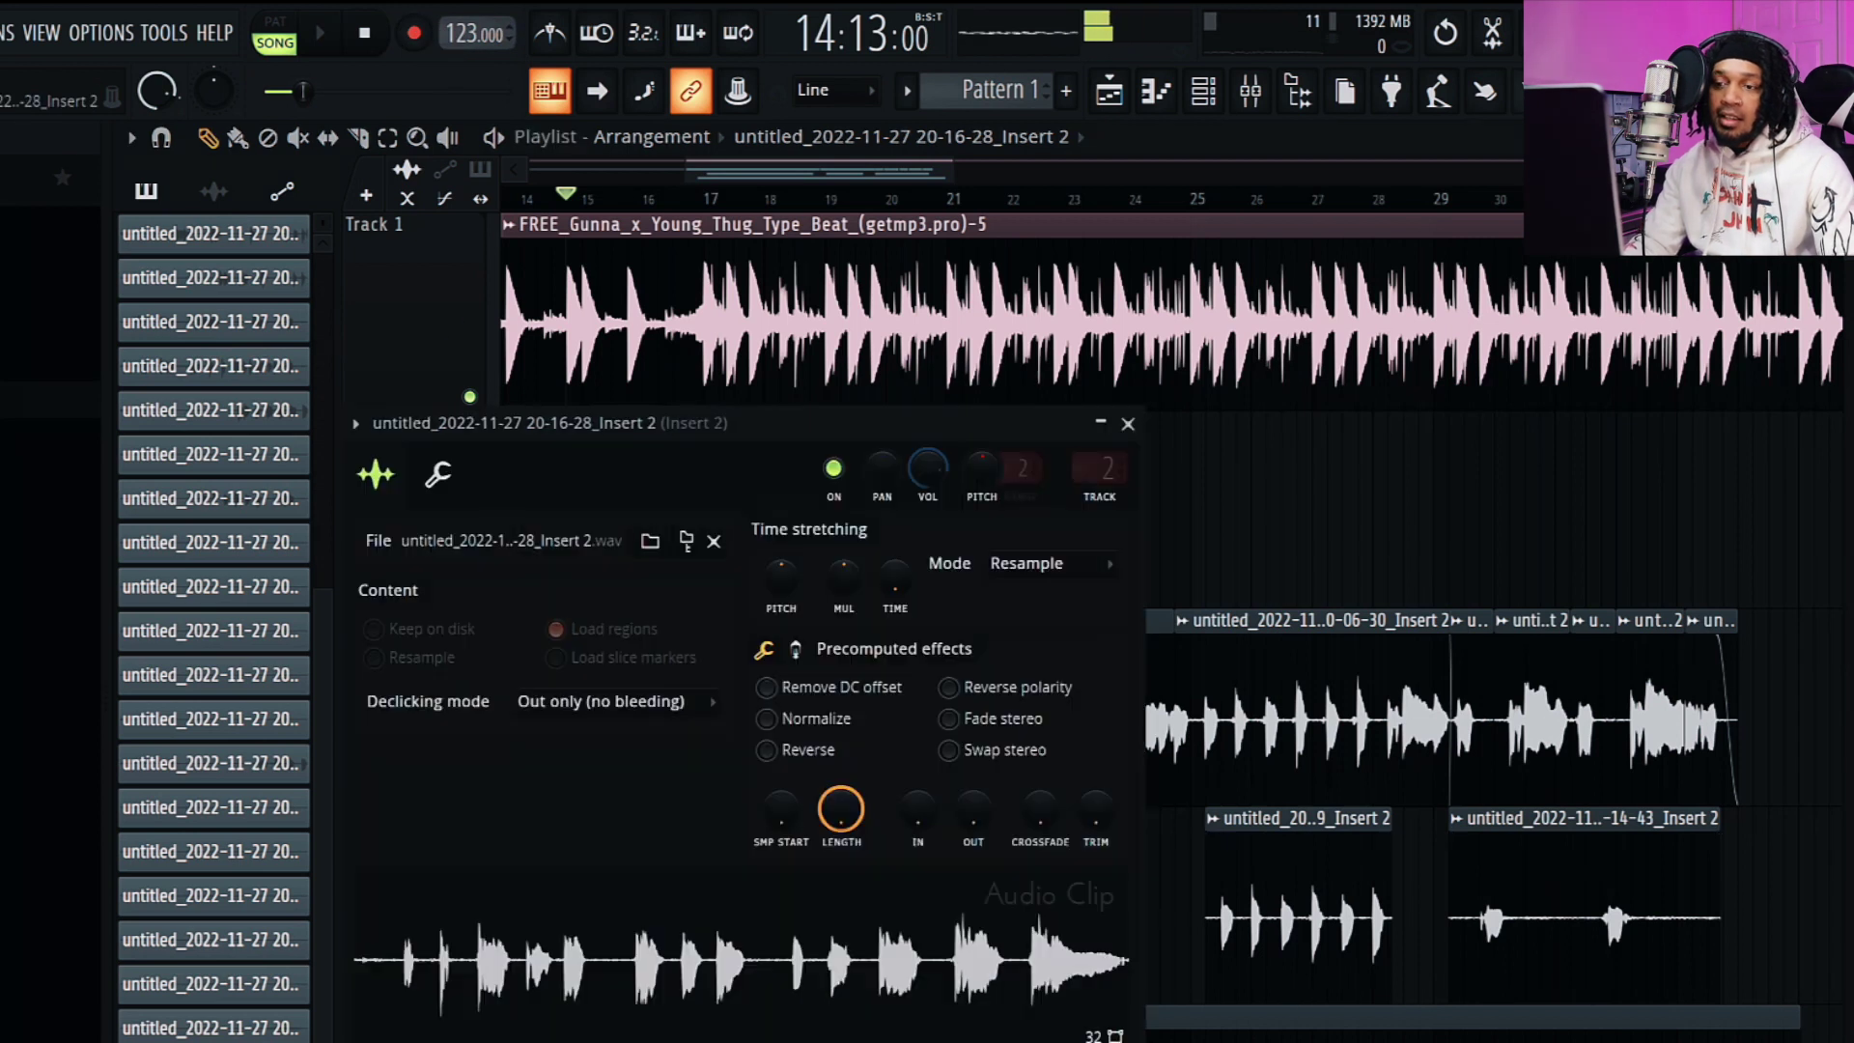
pyautogui.click(1127, 424)
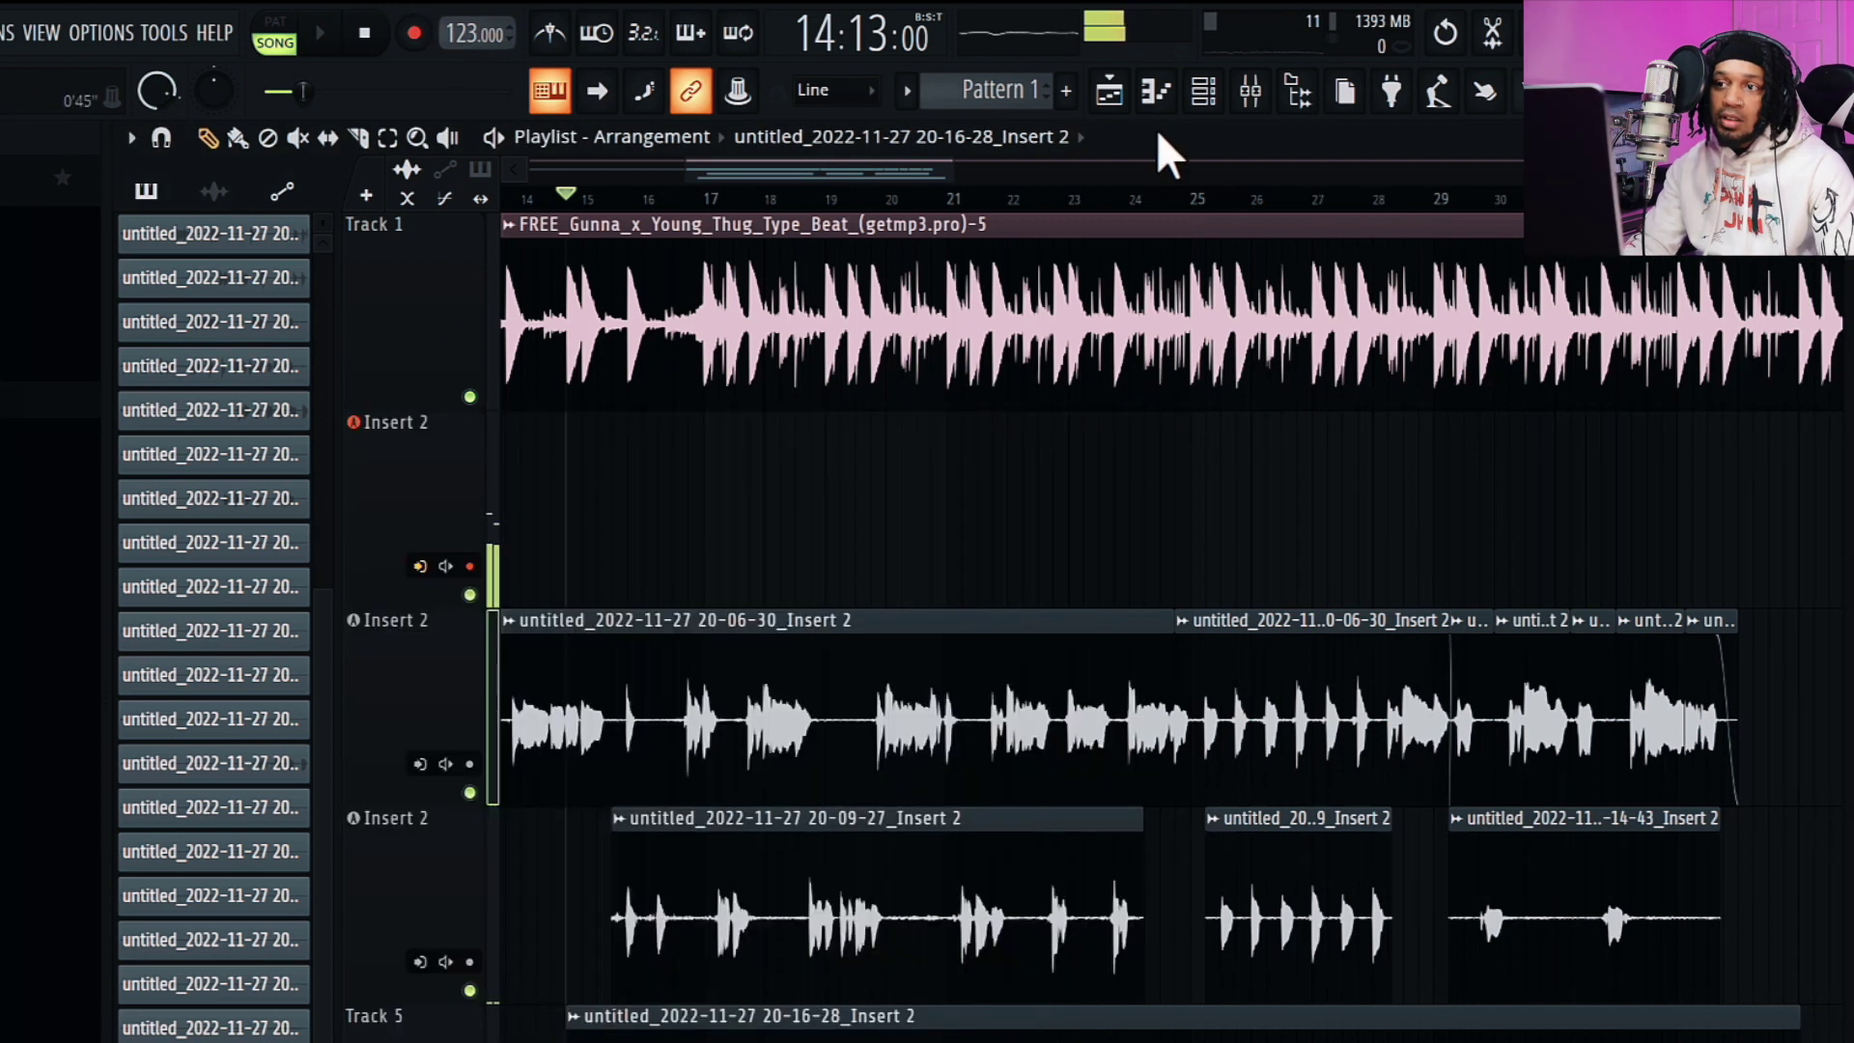
# - Make Track 5, which holds the new take, an audio track assigned to mixer insert 5, named Insert 2
pyautogui.rightClick(450, 935)
pyautogui.moveTo(550, 726)
pyautogui.moveTo(639, 751)
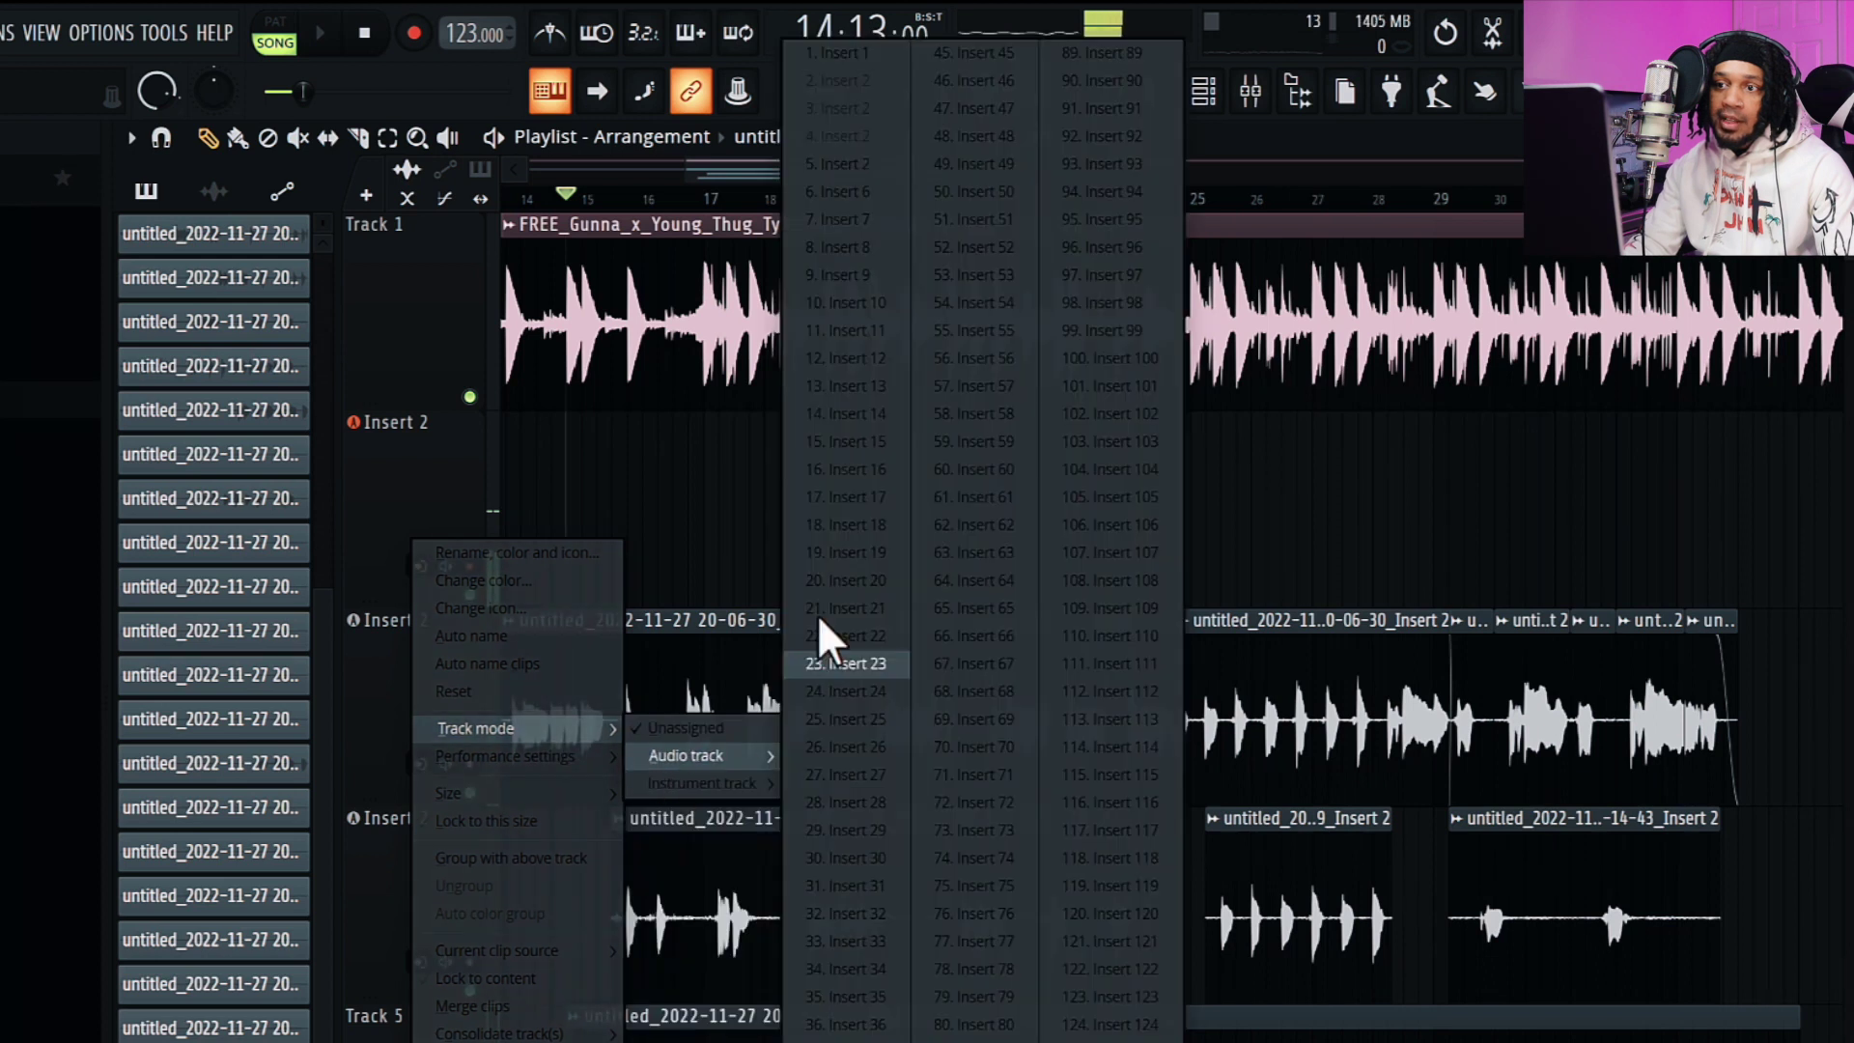
pyautogui.click(879, 165)
# - Load Vocal Bender Stereo_2 into slot 5 of mixer insert 5 and turn its Formant down
pyautogui.click(1248, 94)
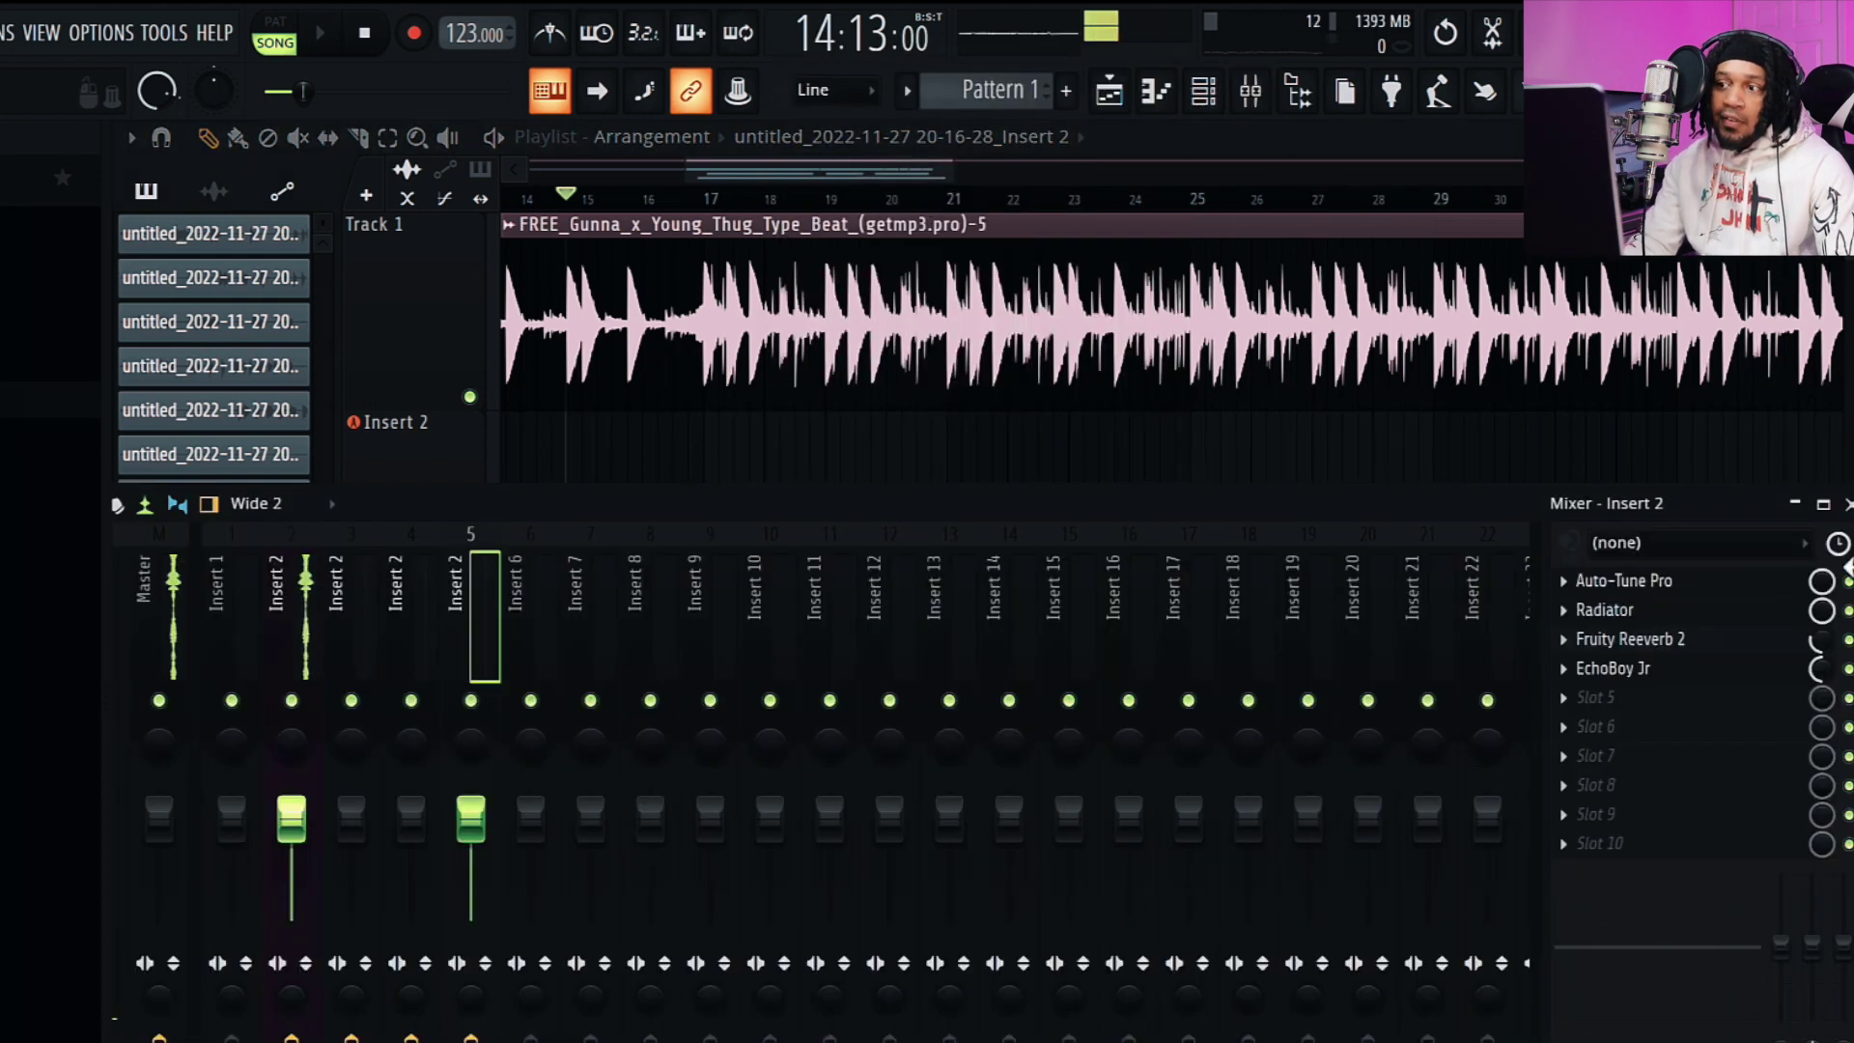
pyautogui.click(1595, 699)
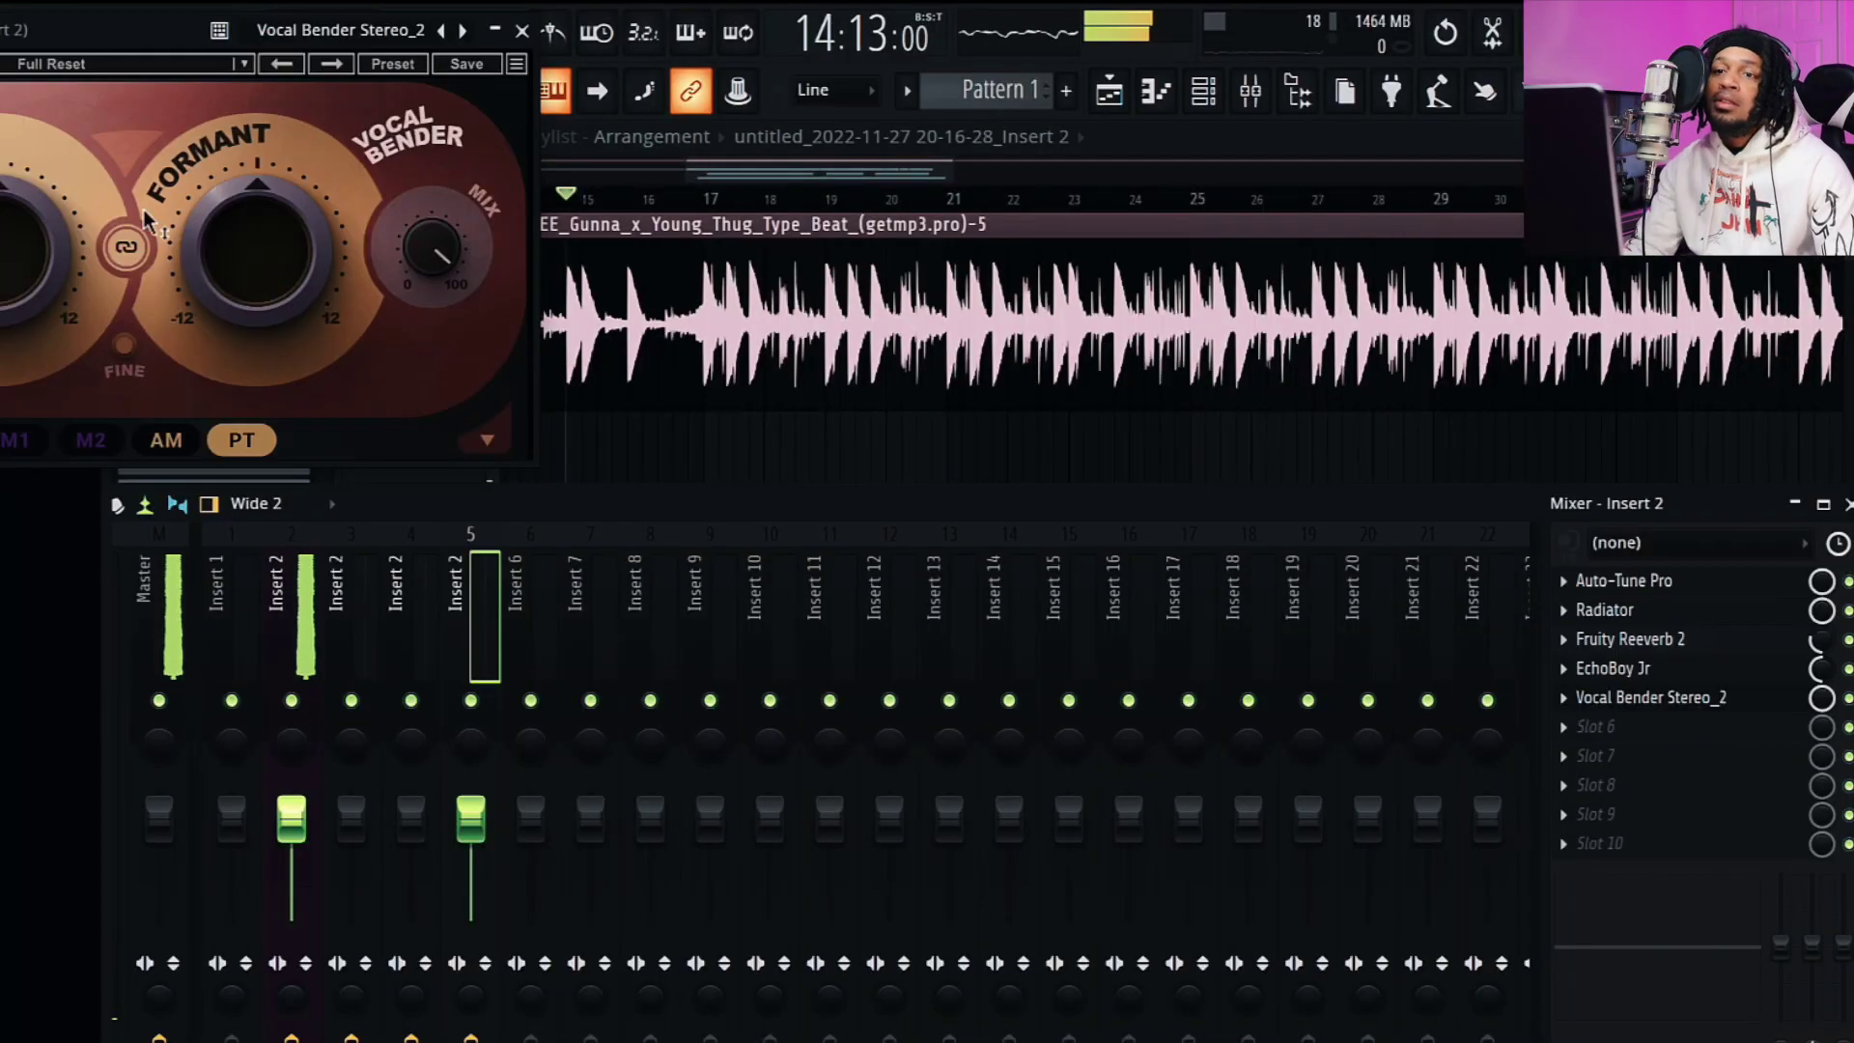
pyautogui.moveTo(252, 246); pyautogui.dragTo(253, 309)
# - Play the arrangement from late in bar 14 to audition the Vocal Bender effect, and close its window
pyautogui.press('space')
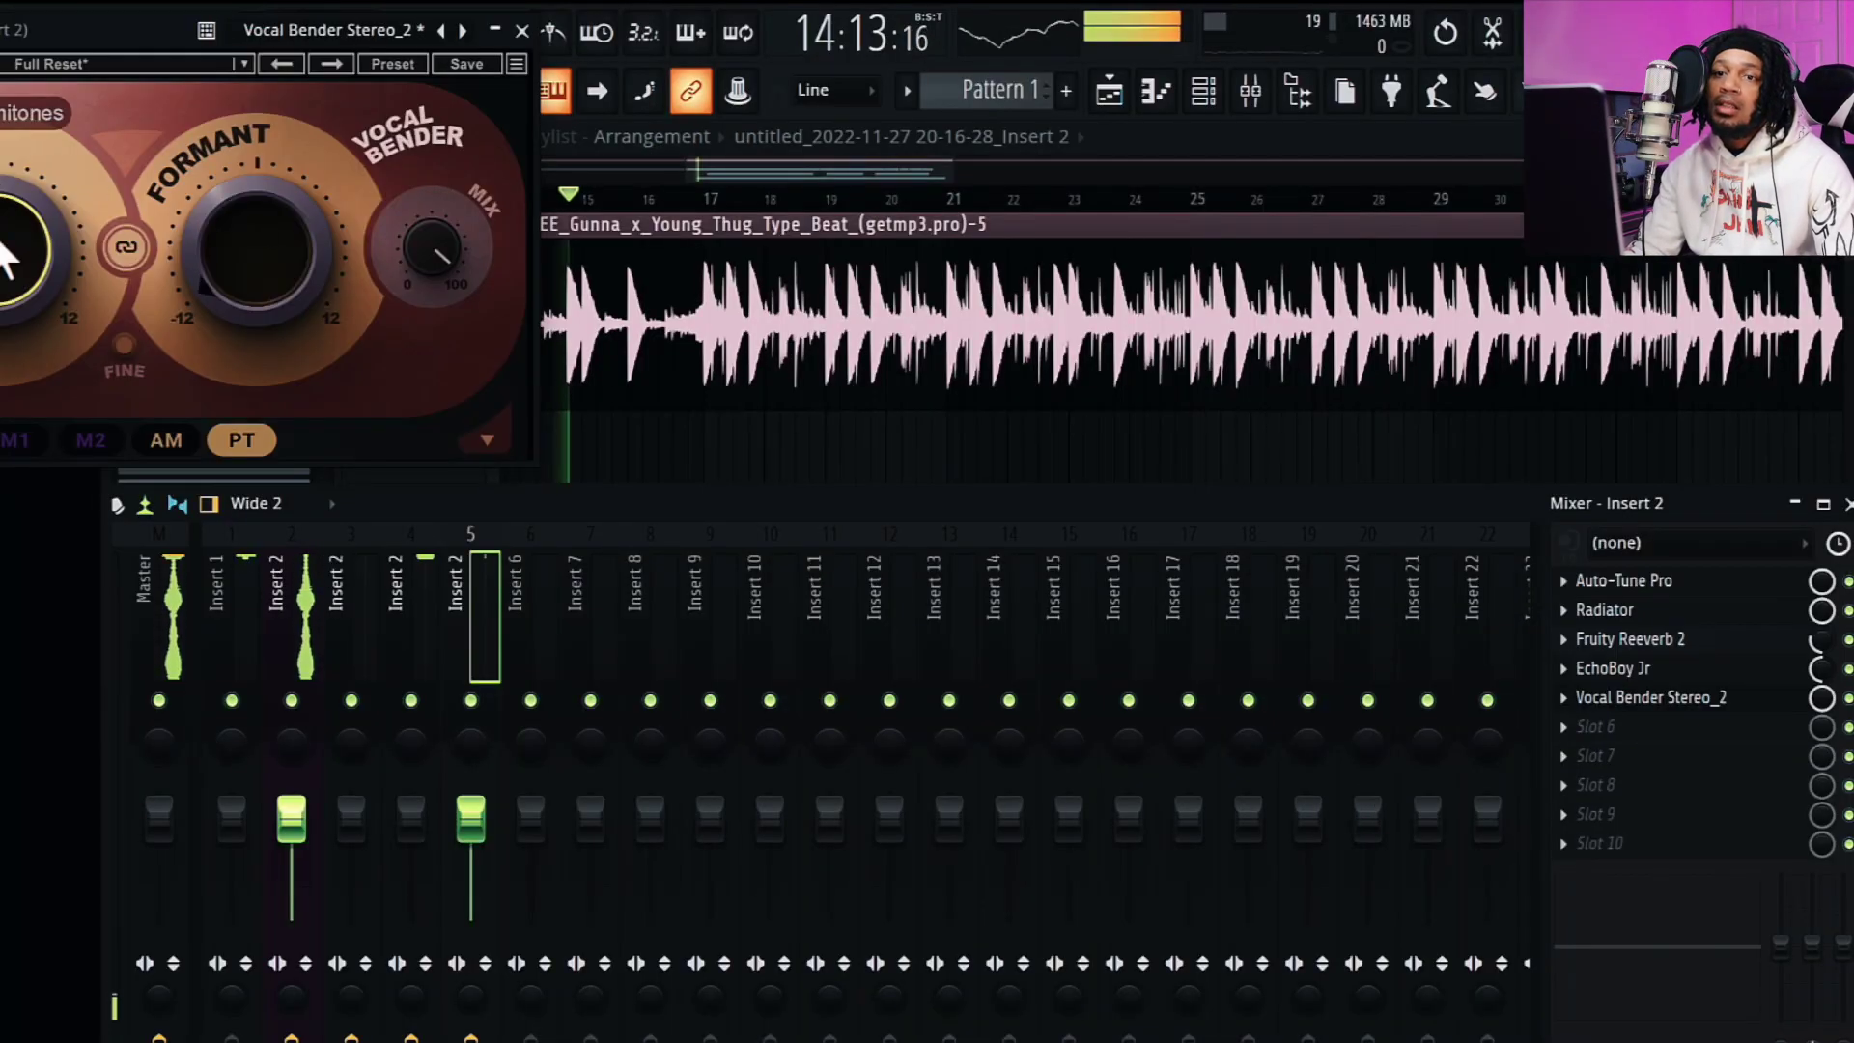
pyautogui.click(494, 30)
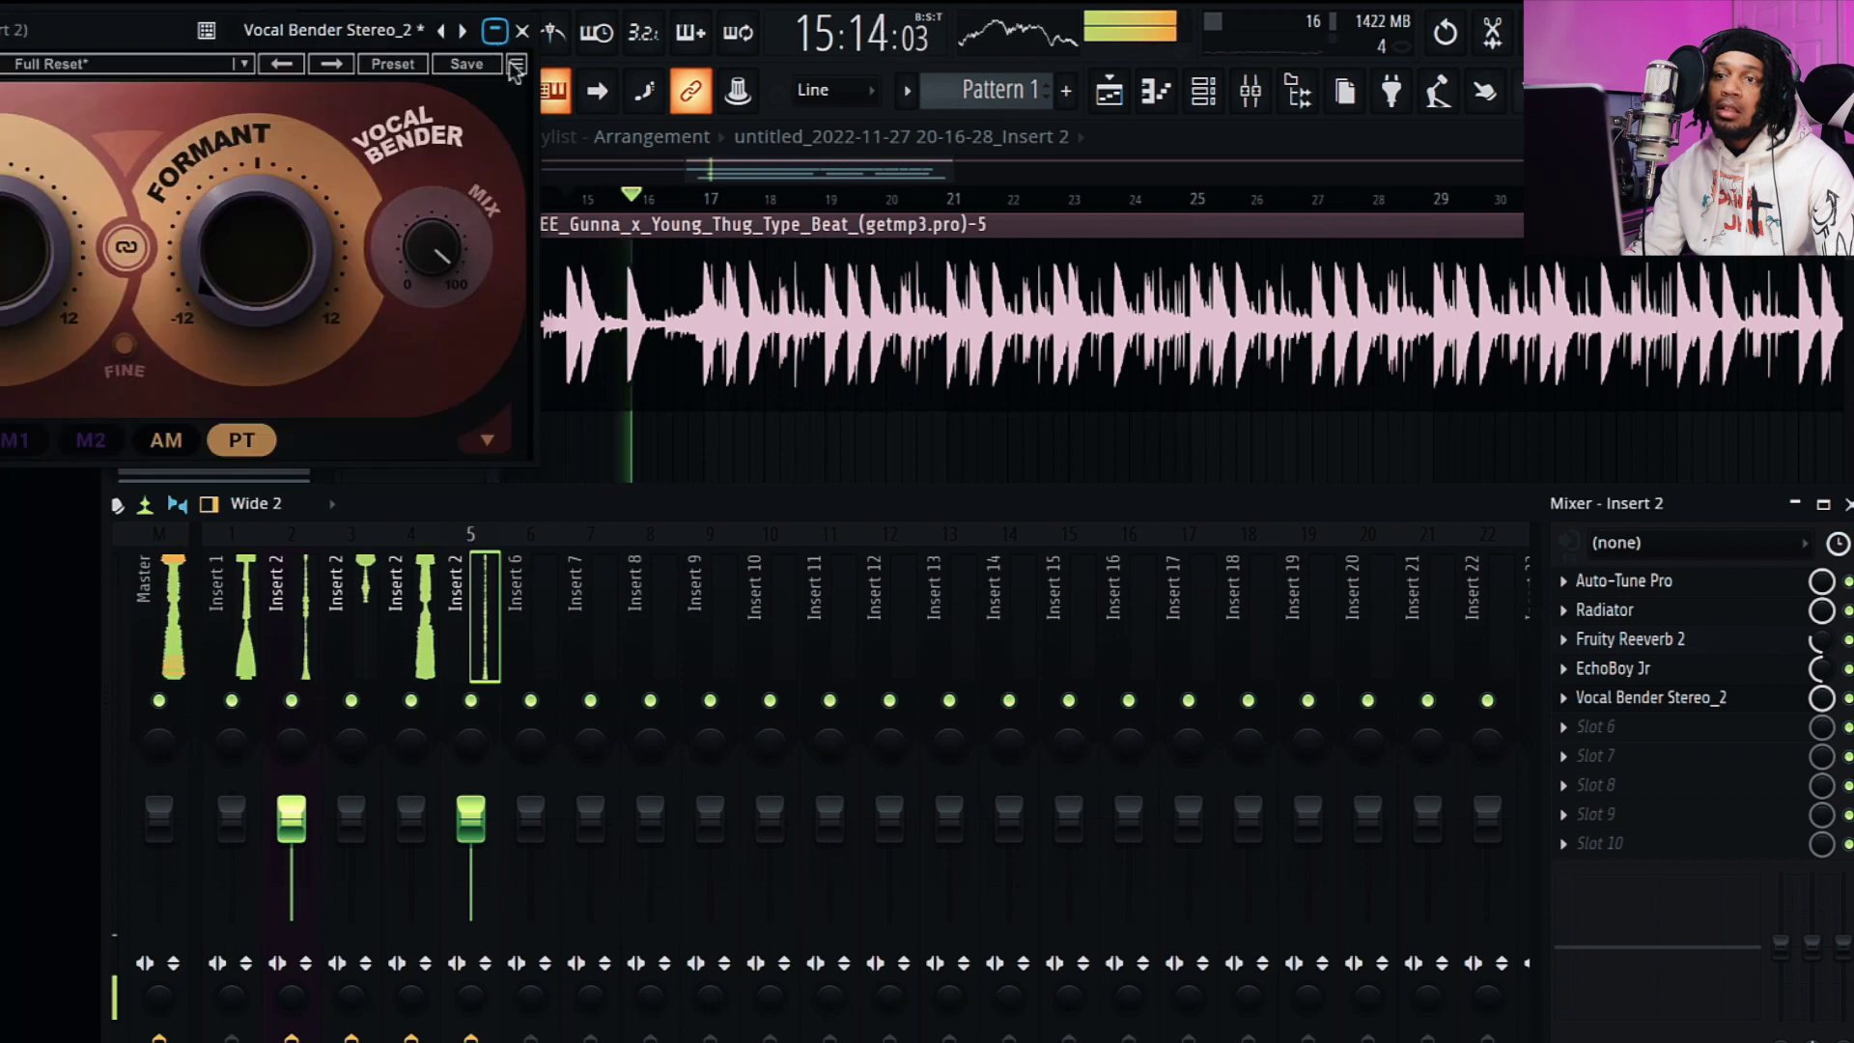
pyautogui.click(753, 160)
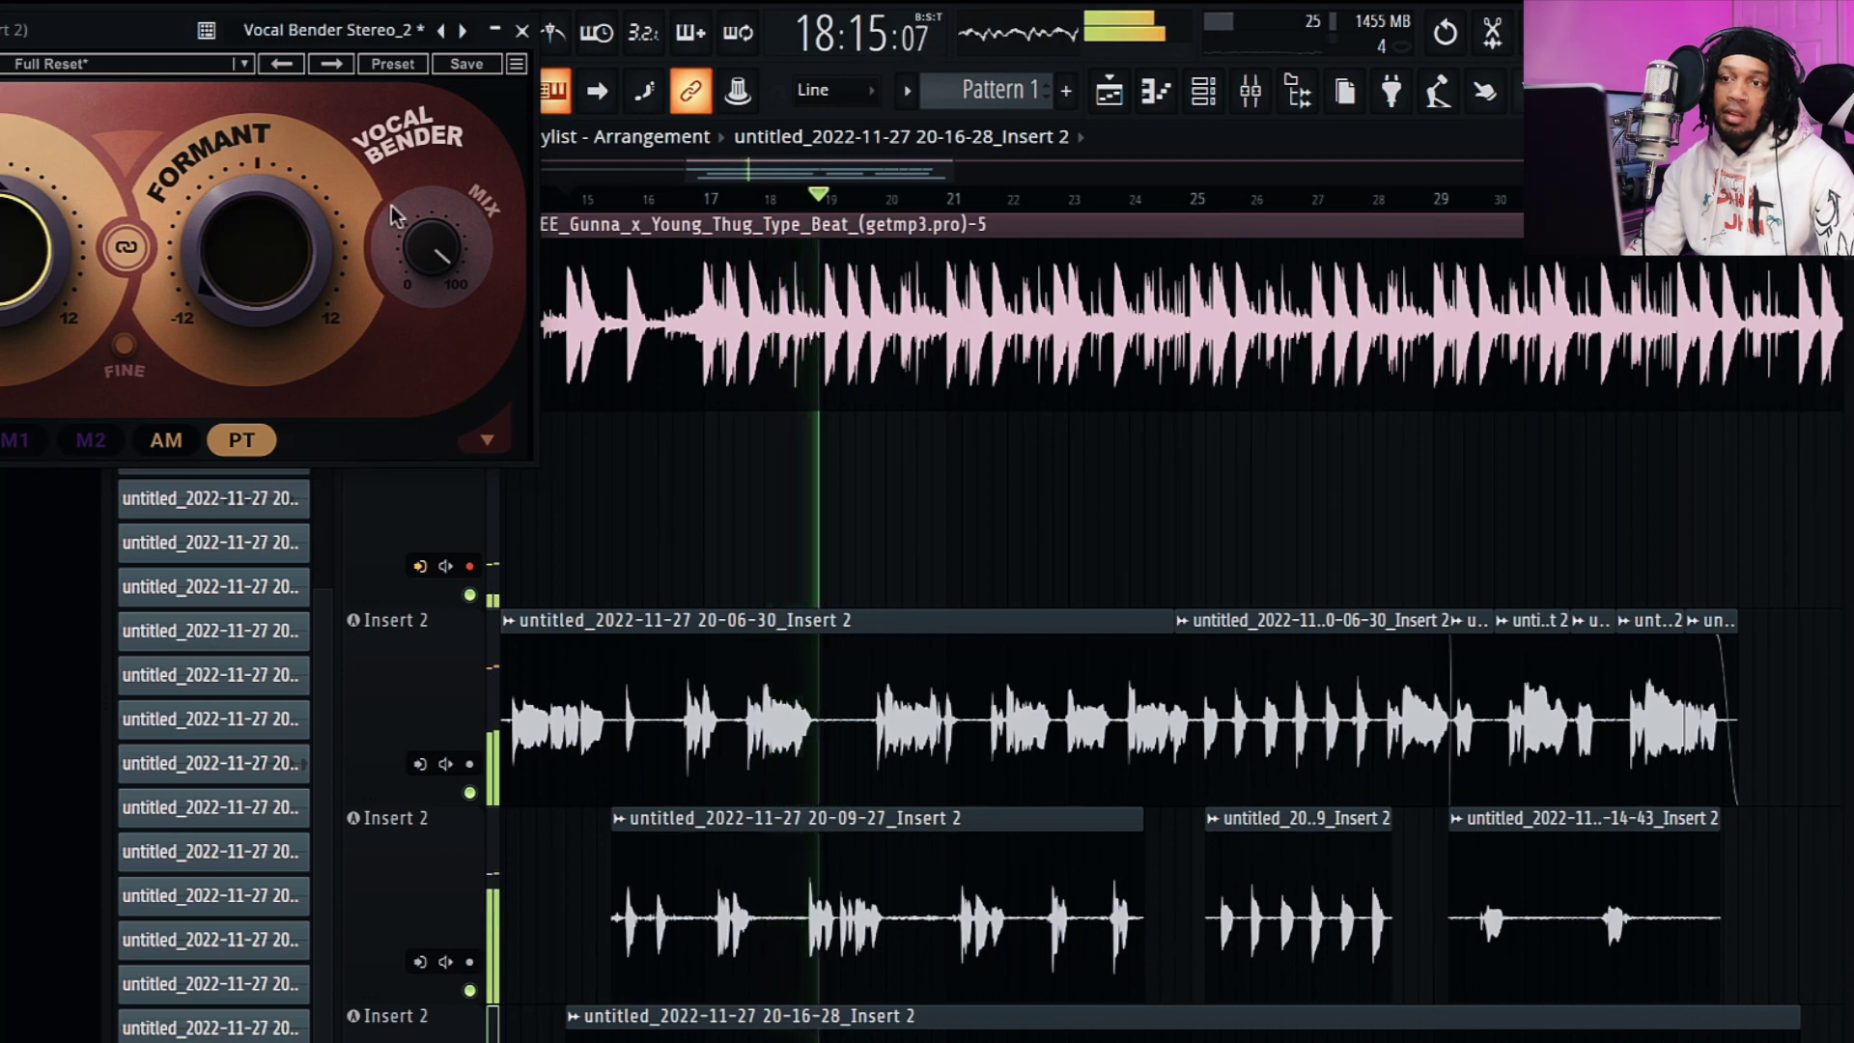
pyautogui.click(521, 30)
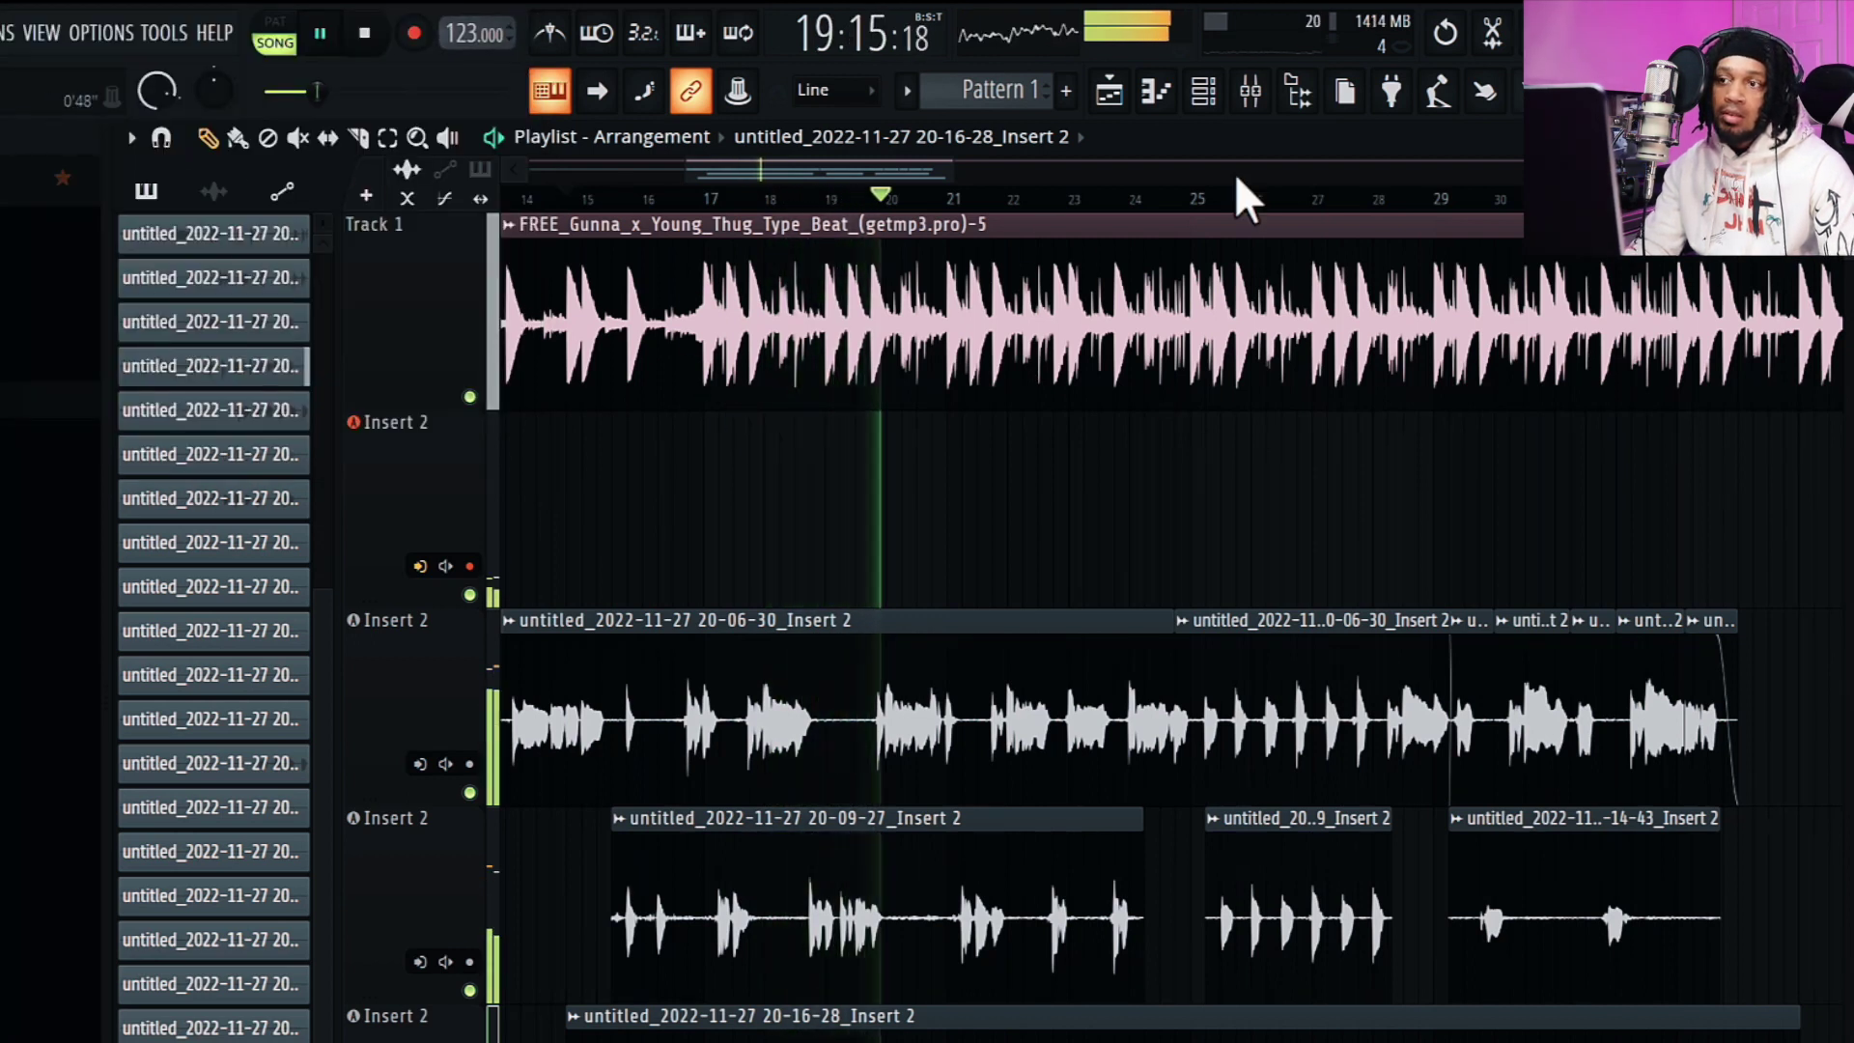
# - Load Doubler4 Stereo into slot 6 of mixer insert 5
pyautogui.click(1249, 92)
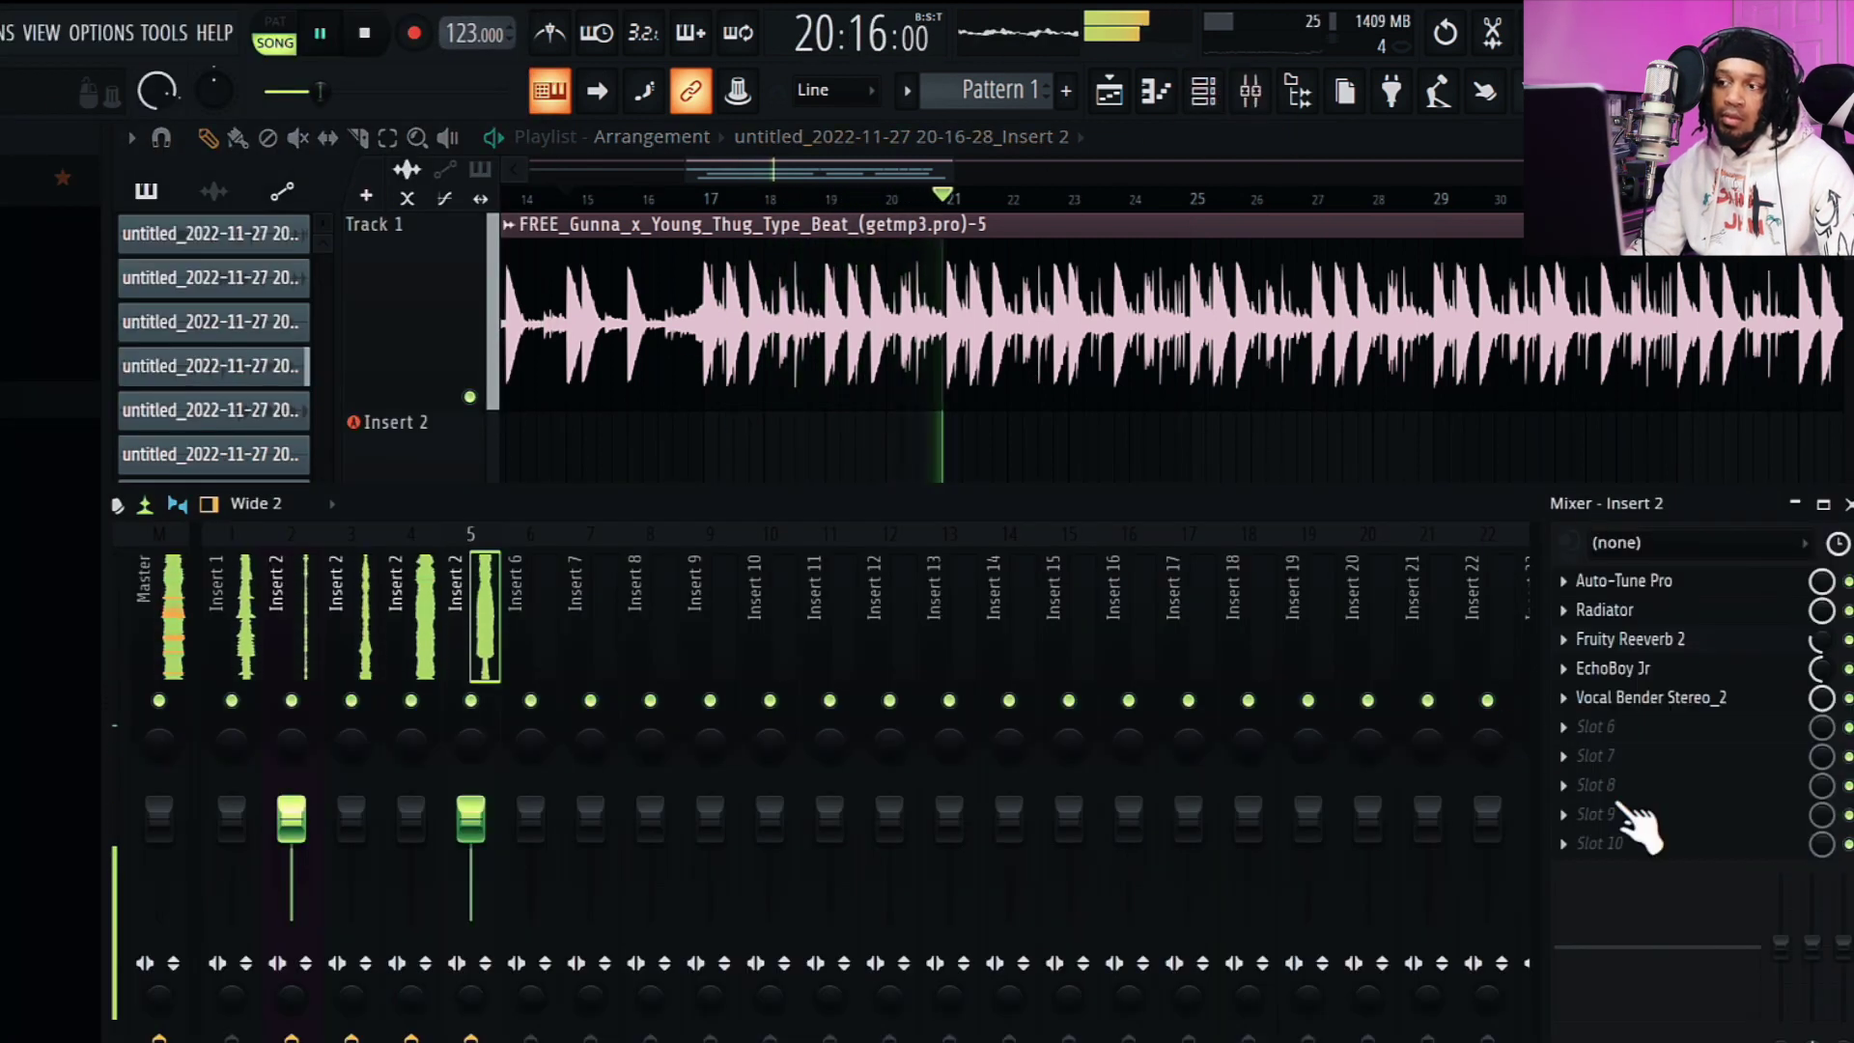
pyautogui.click(1602, 756)
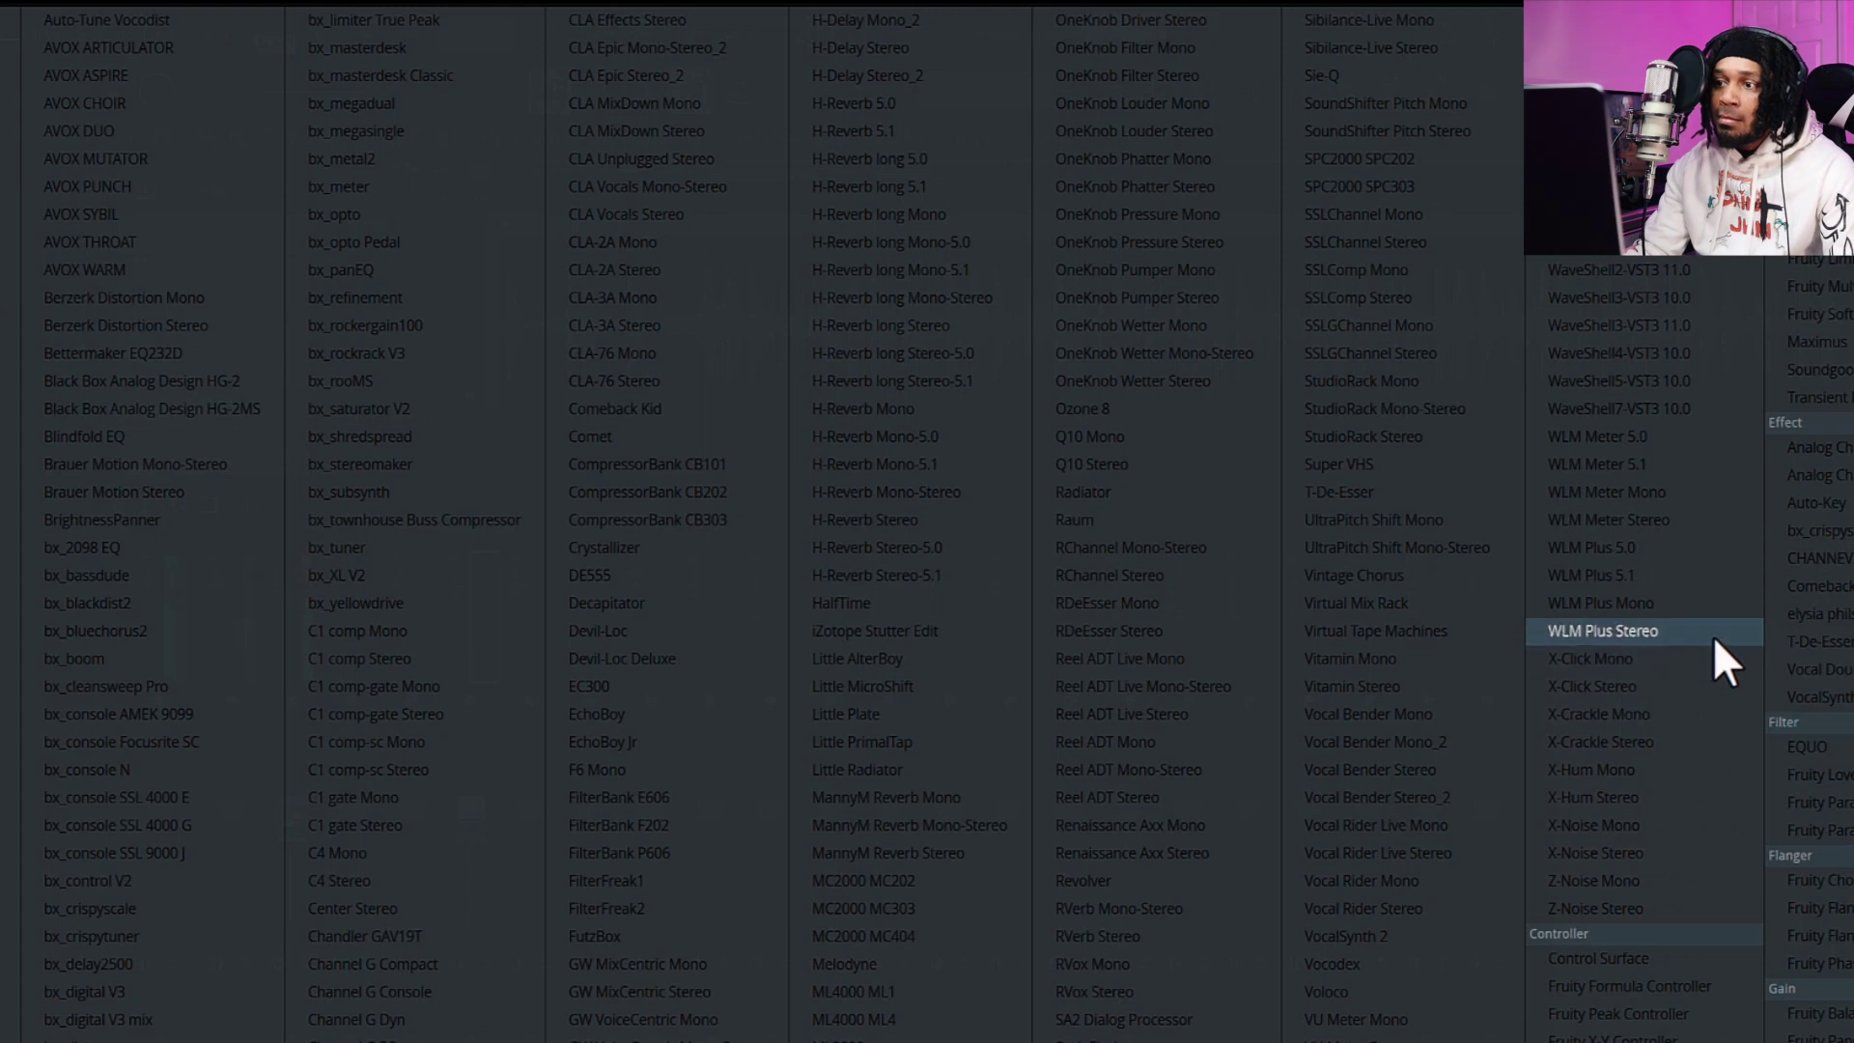
pyautogui.hscroll(2, 1665, 676)
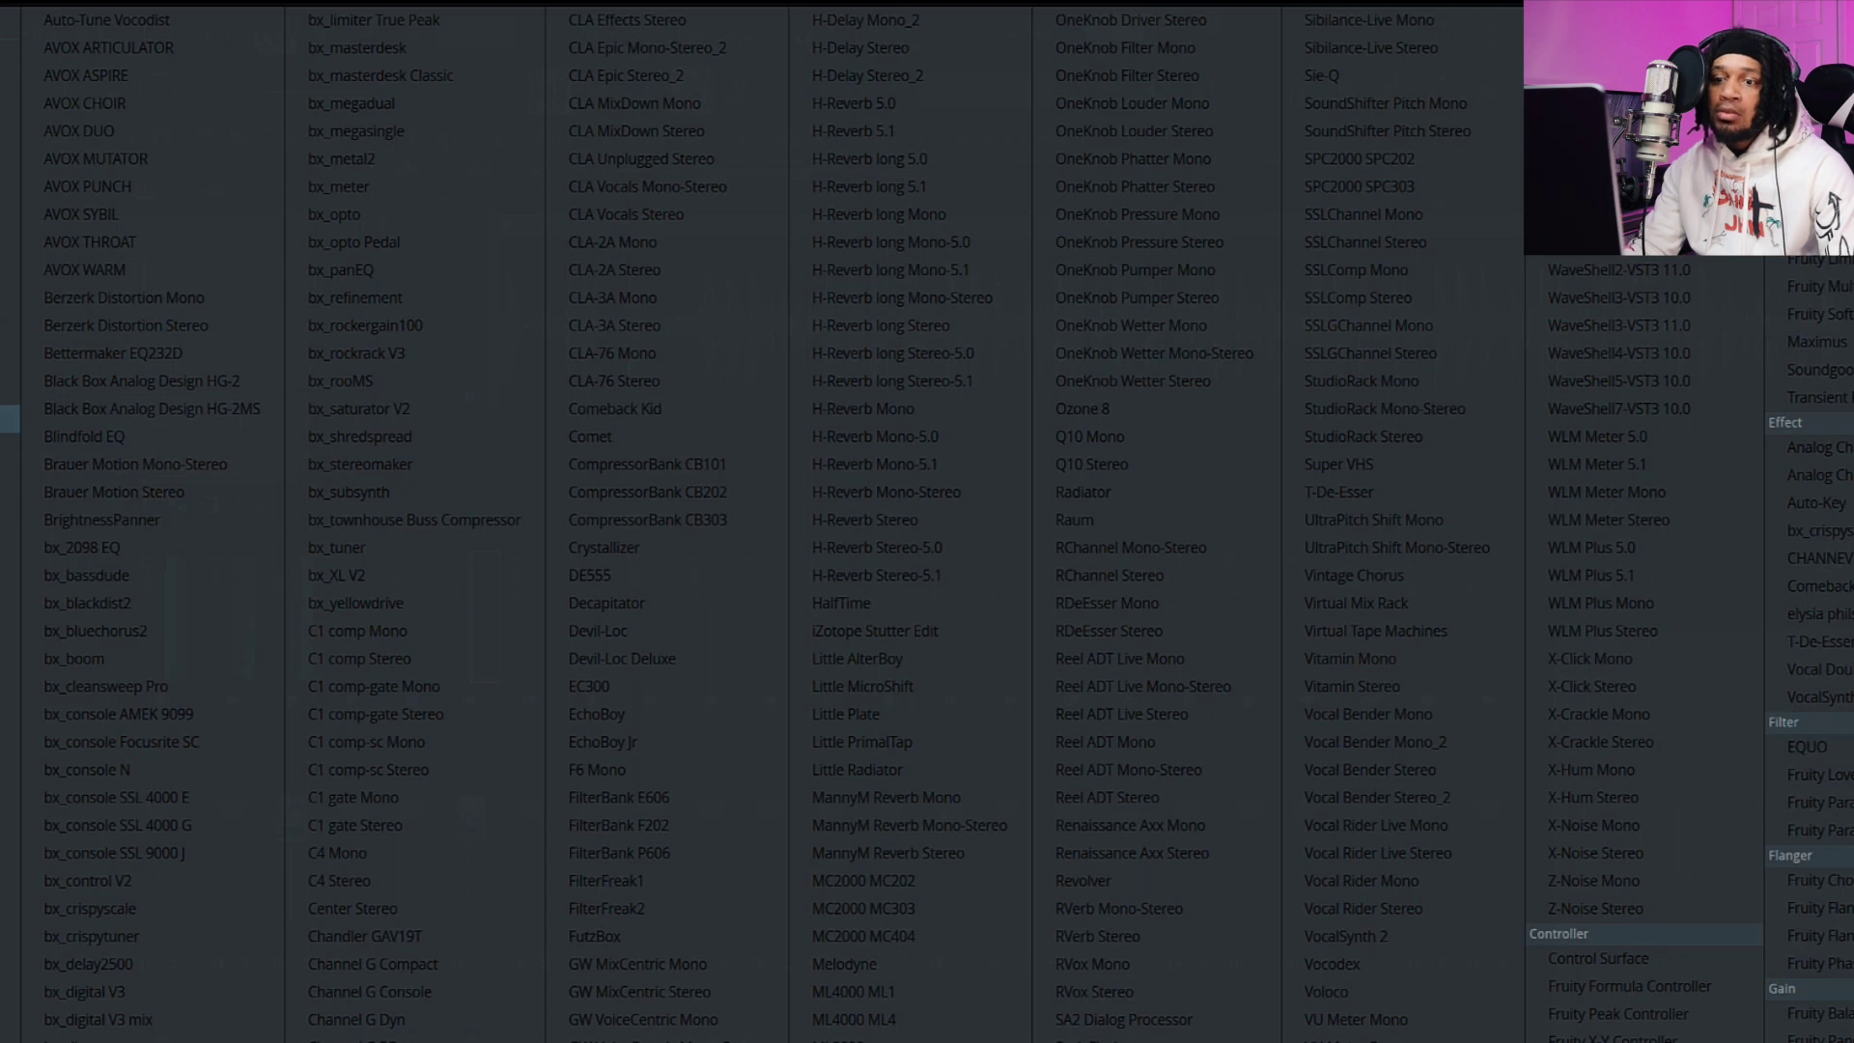
pyautogui.click(9, 20)
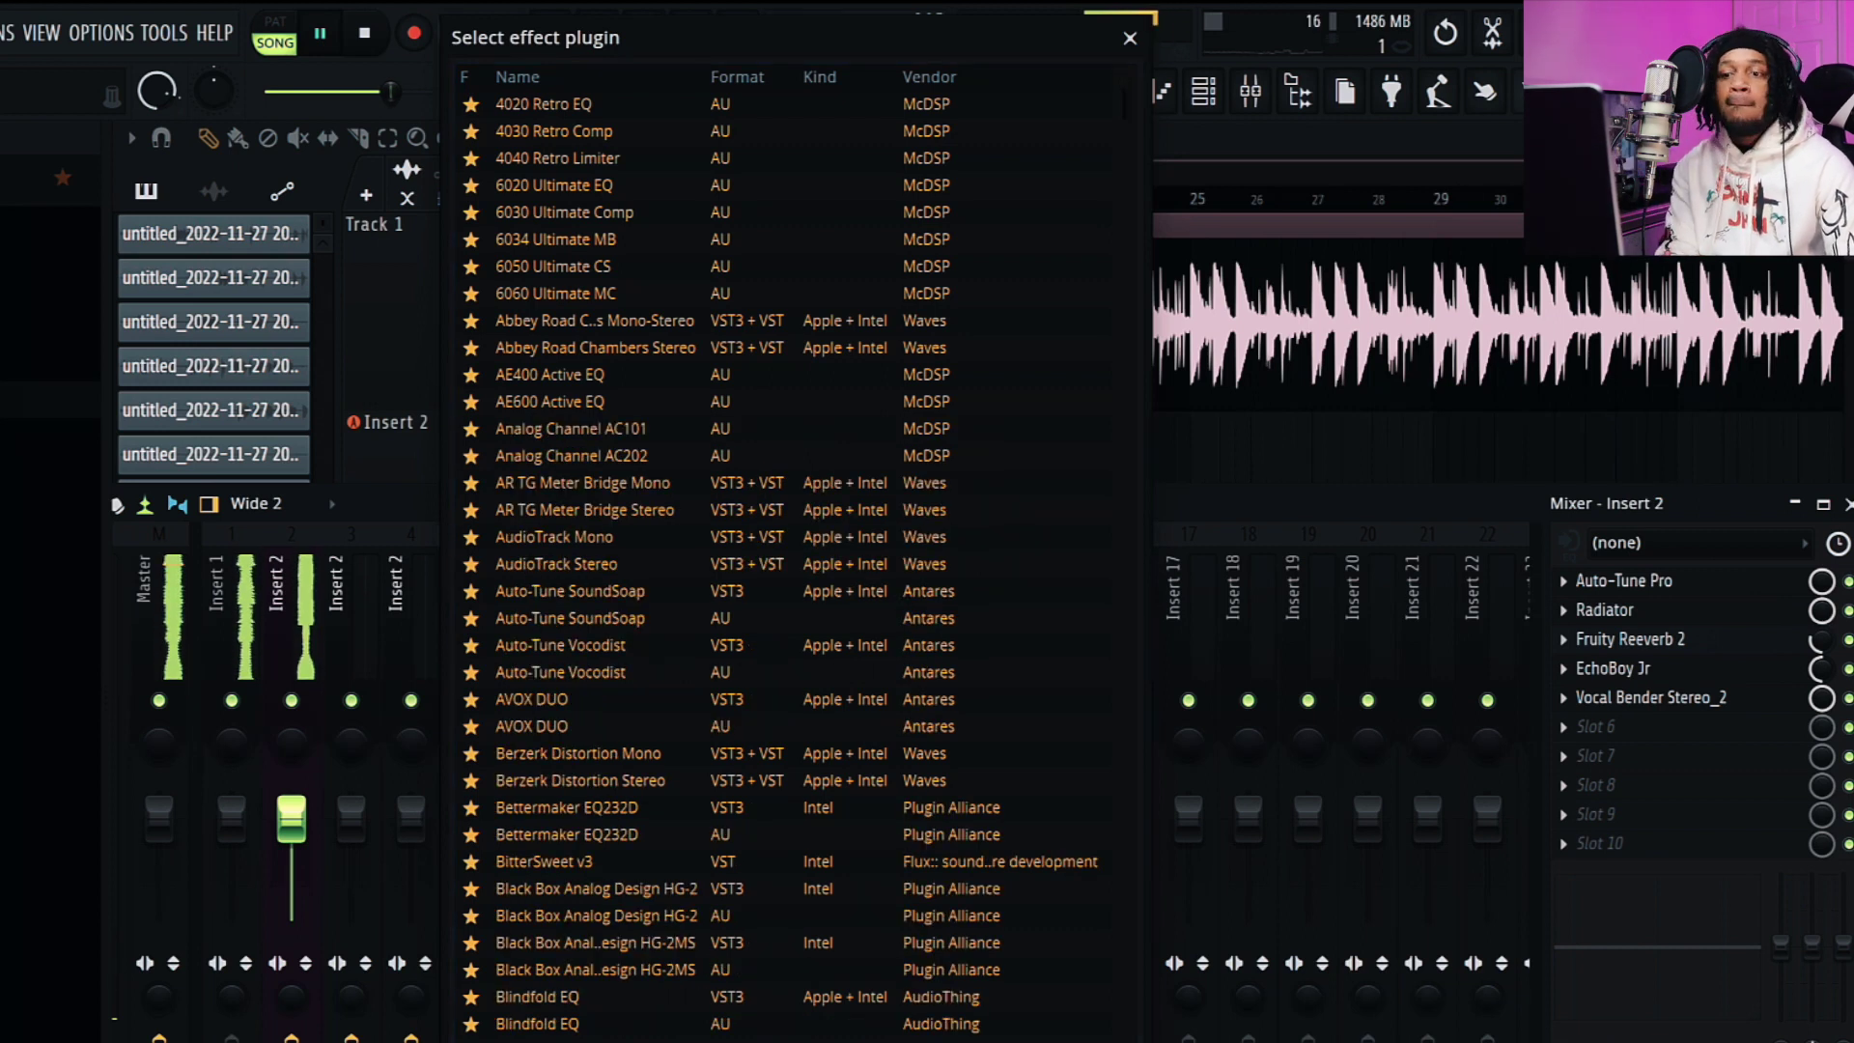
pyautogui.write('oubler')
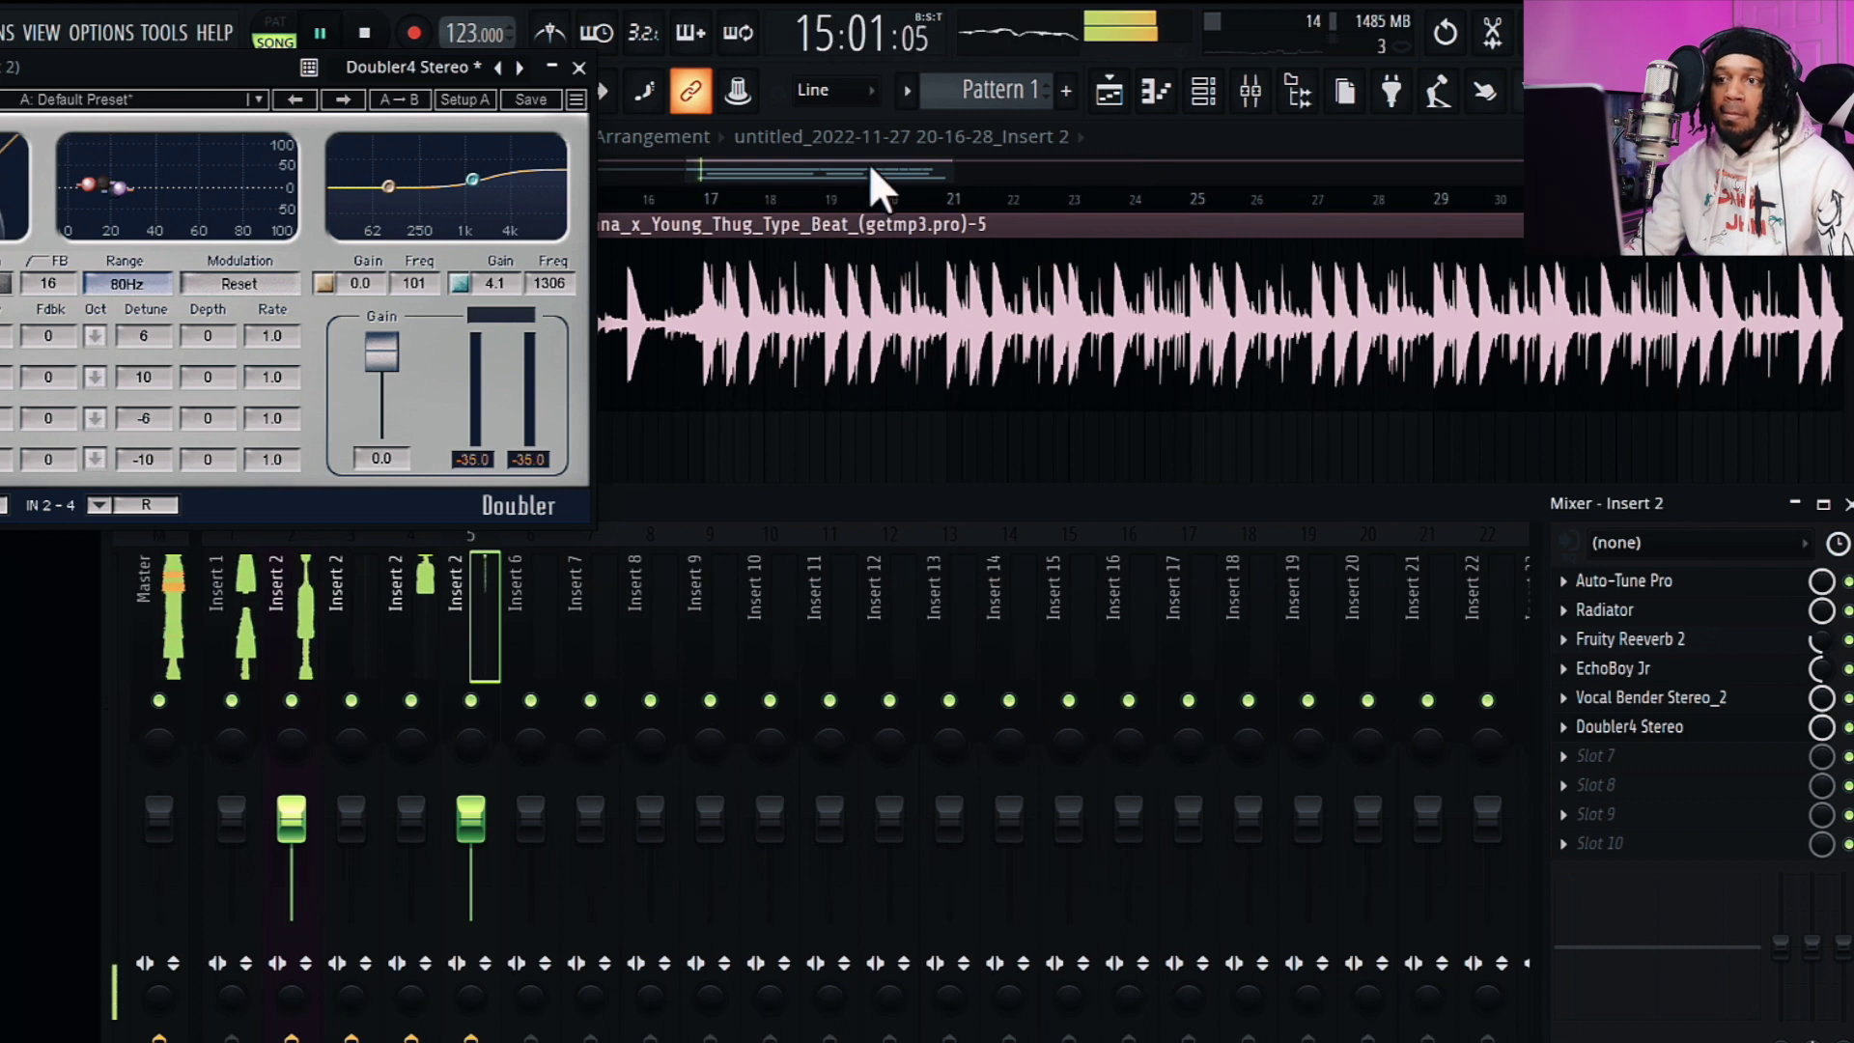
# - Play the arrangement from bar 15 to audition the Doubler4 effect alongside the mixer levels, and close its window
pyautogui.click(867, 162)
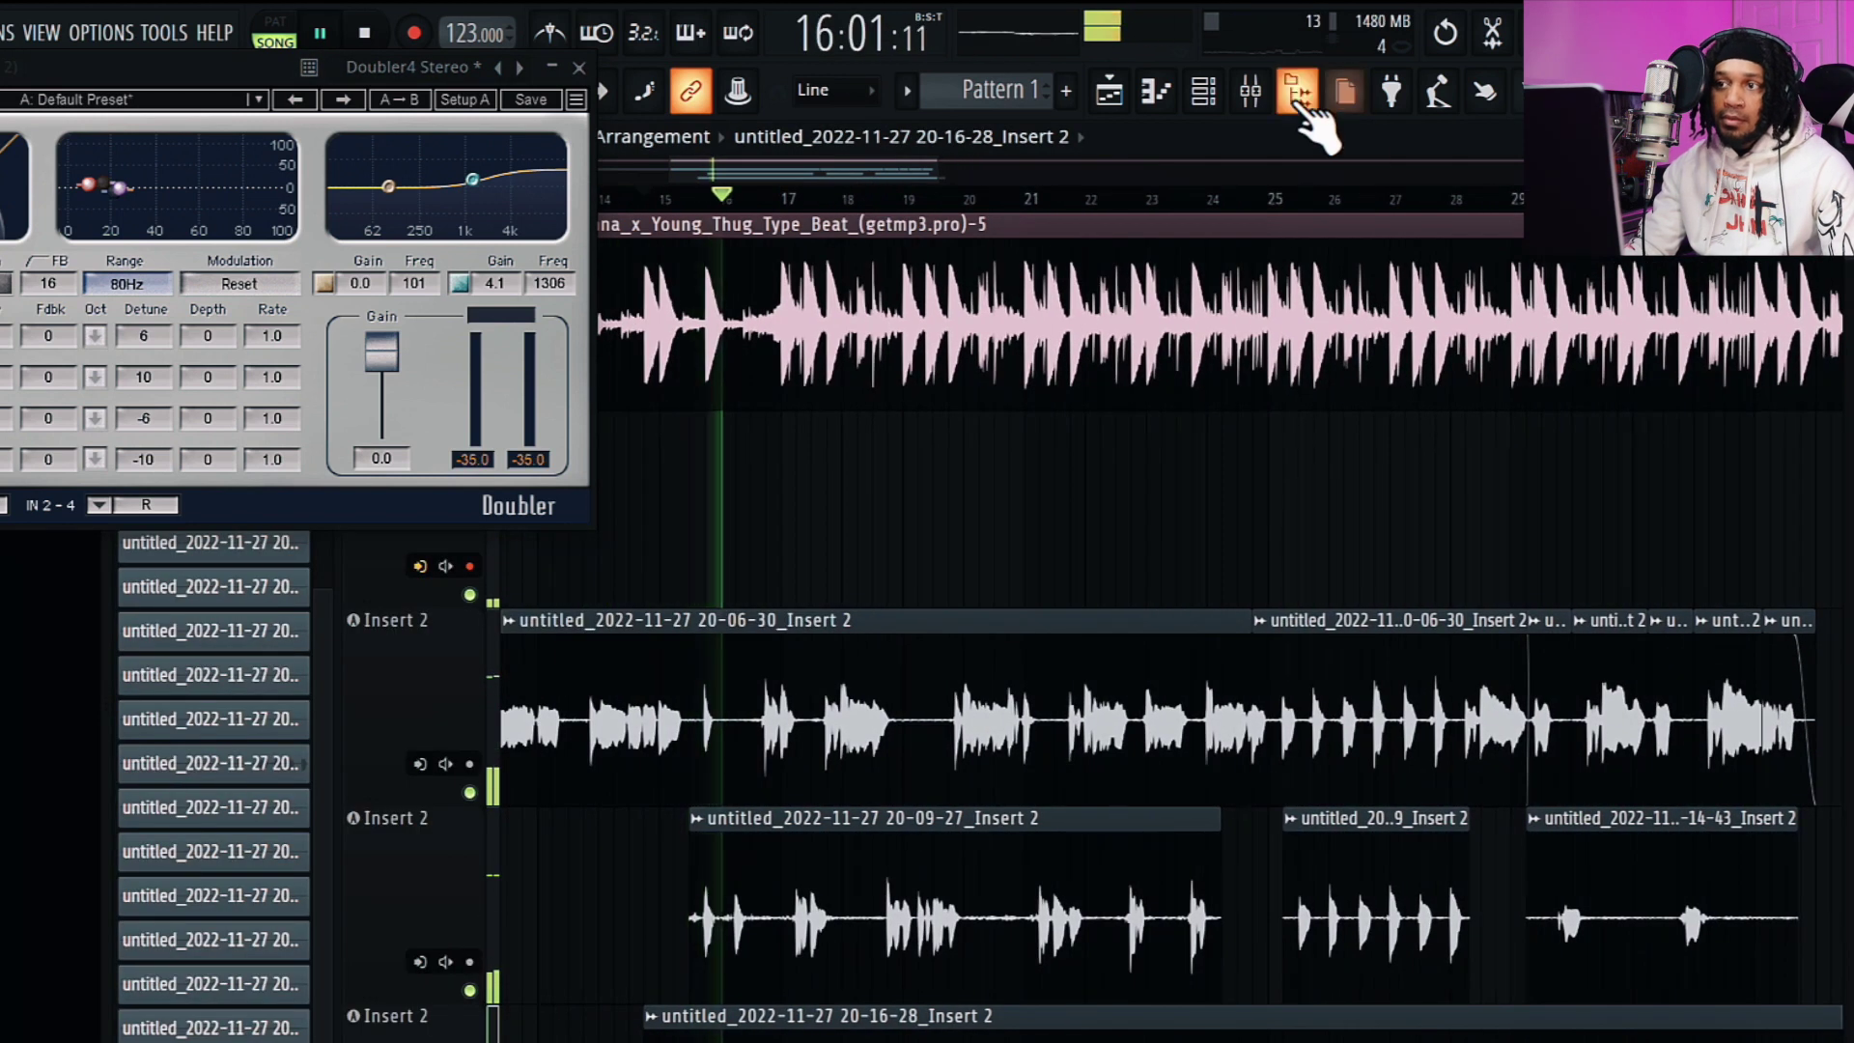
pyautogui.click(1298, 96)
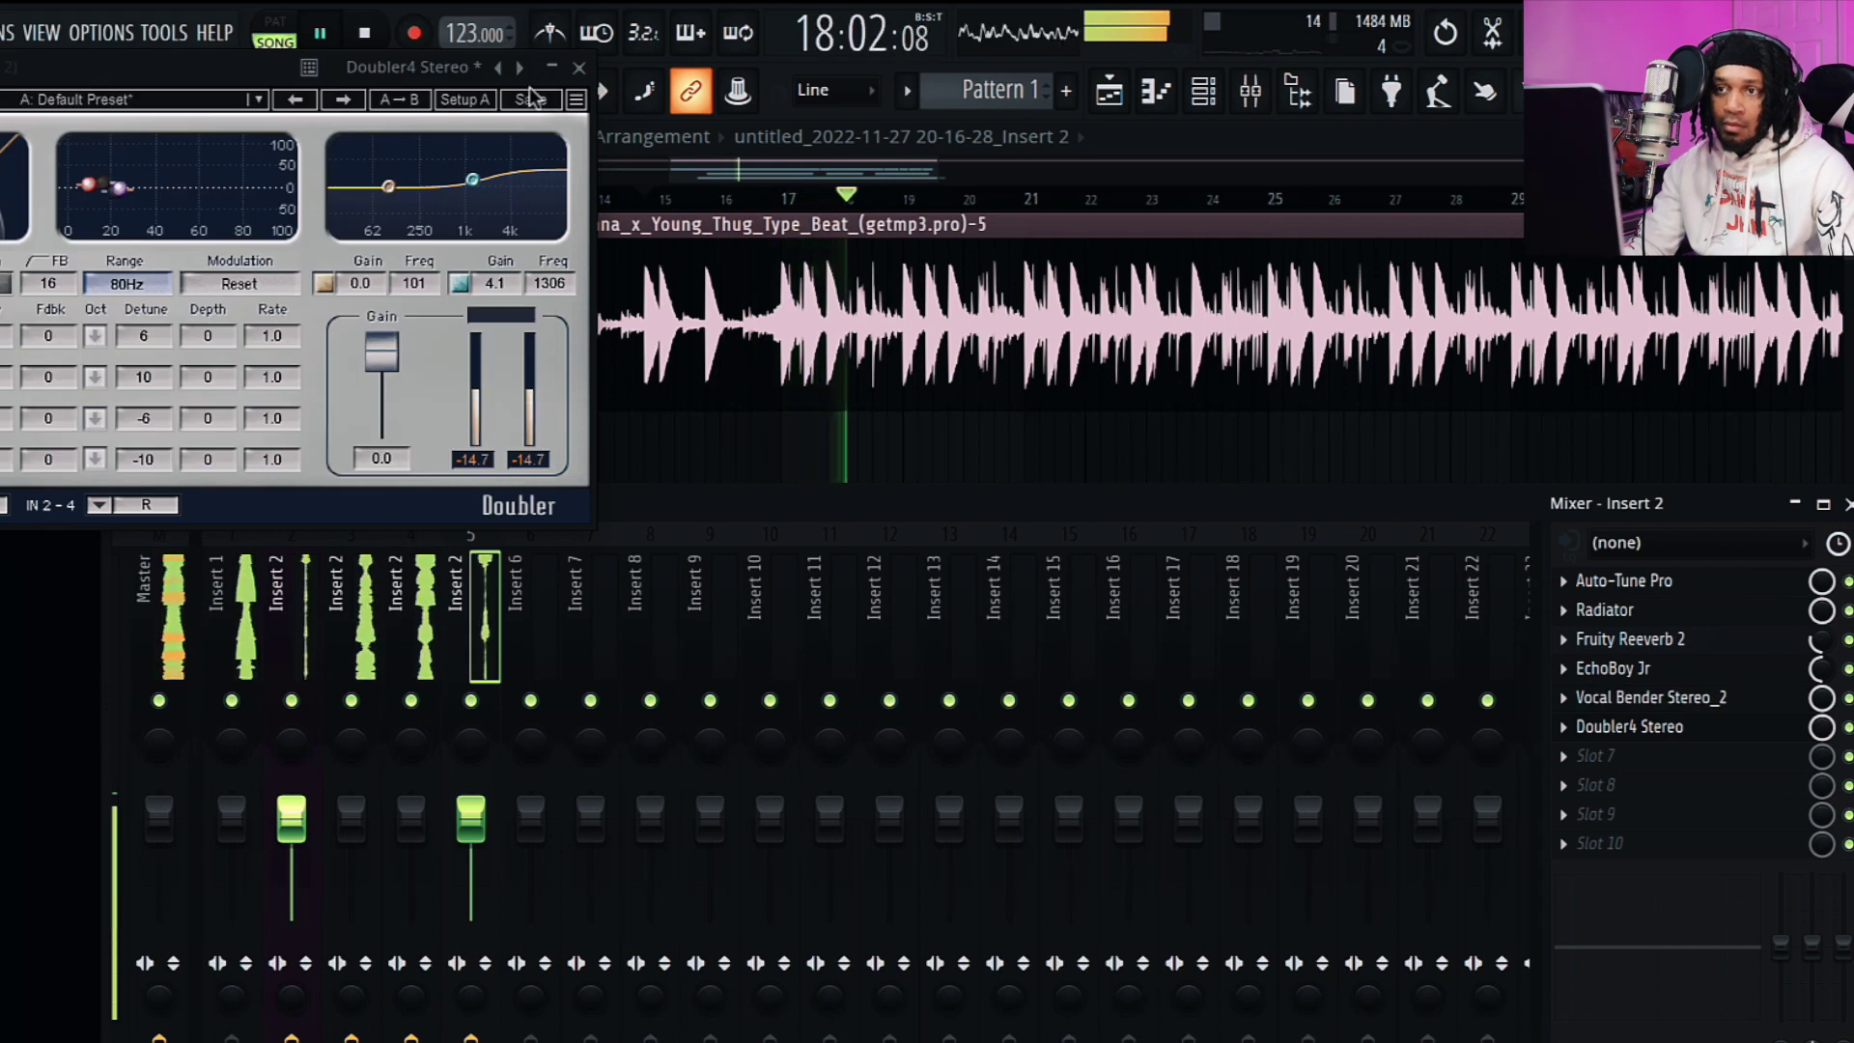
pyautogui.click(579, 67)
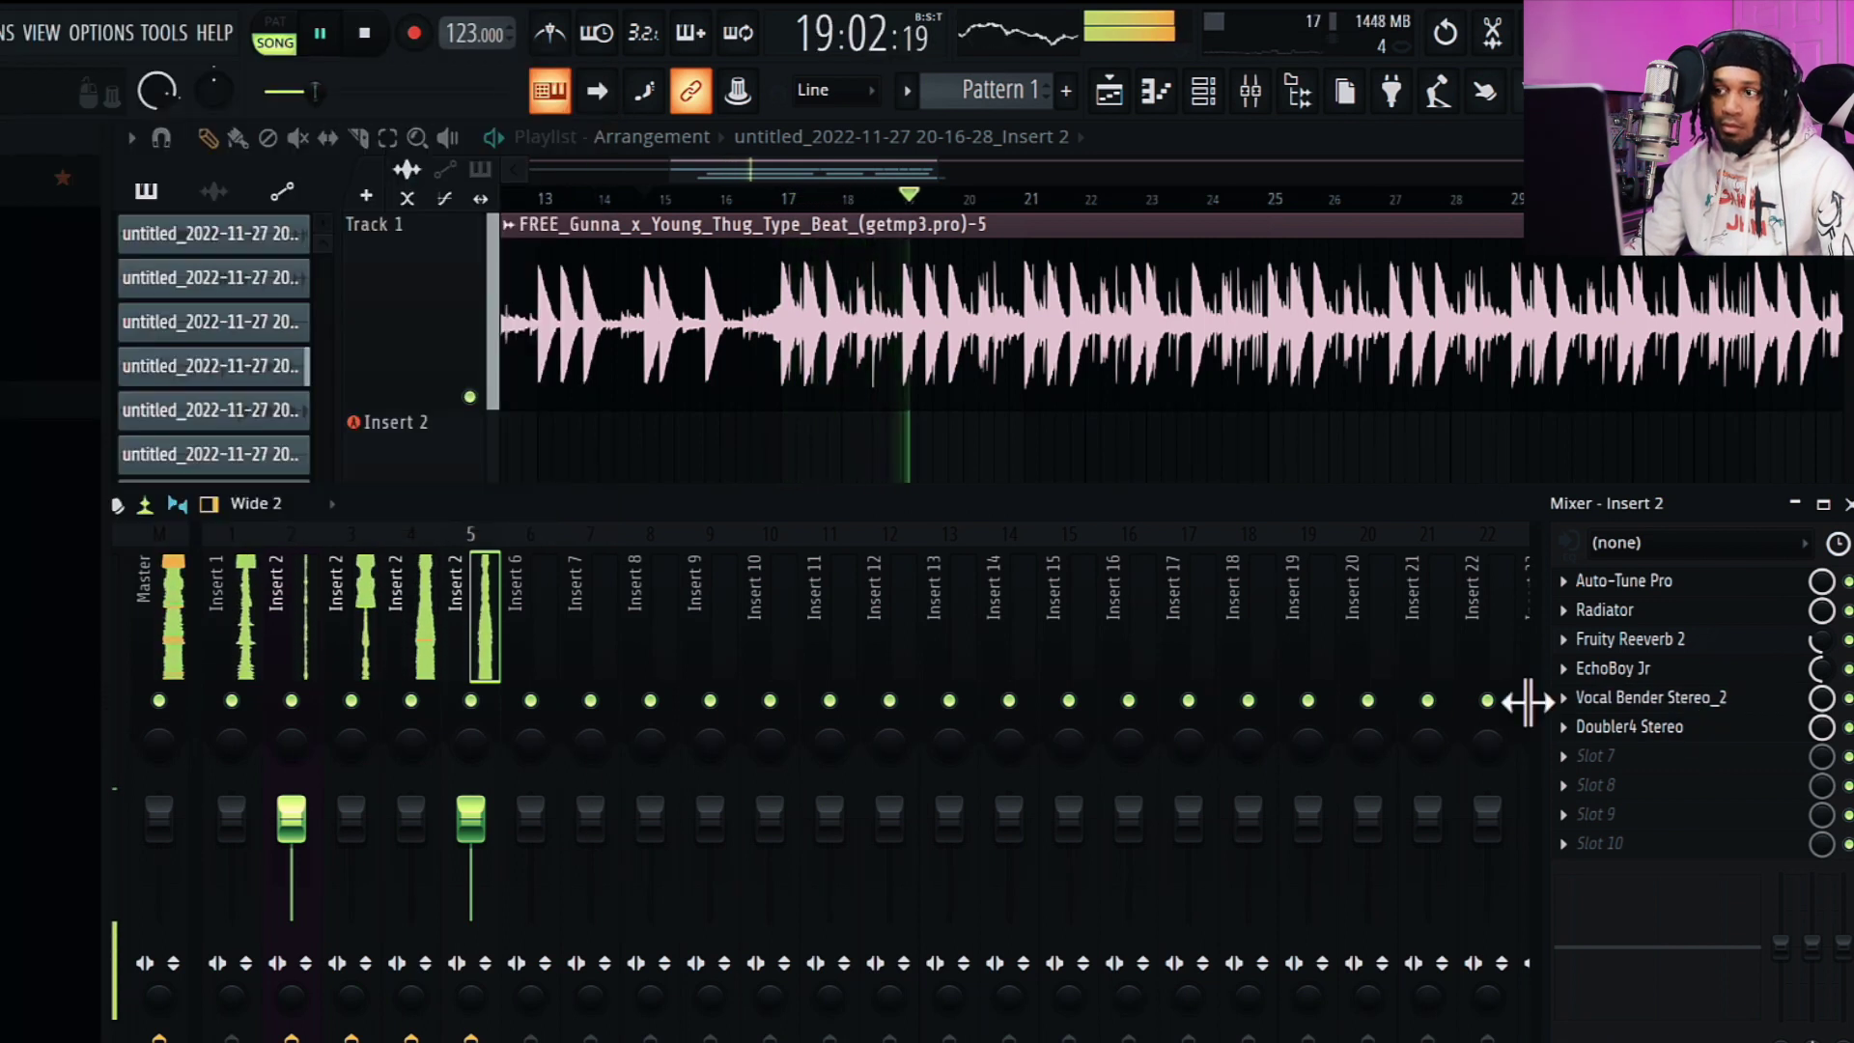
# - Turn Vocal Bender's Mix down slightly on insert 5, check its Formant, and close the plugin window
pyautogui.click(1691, 705)
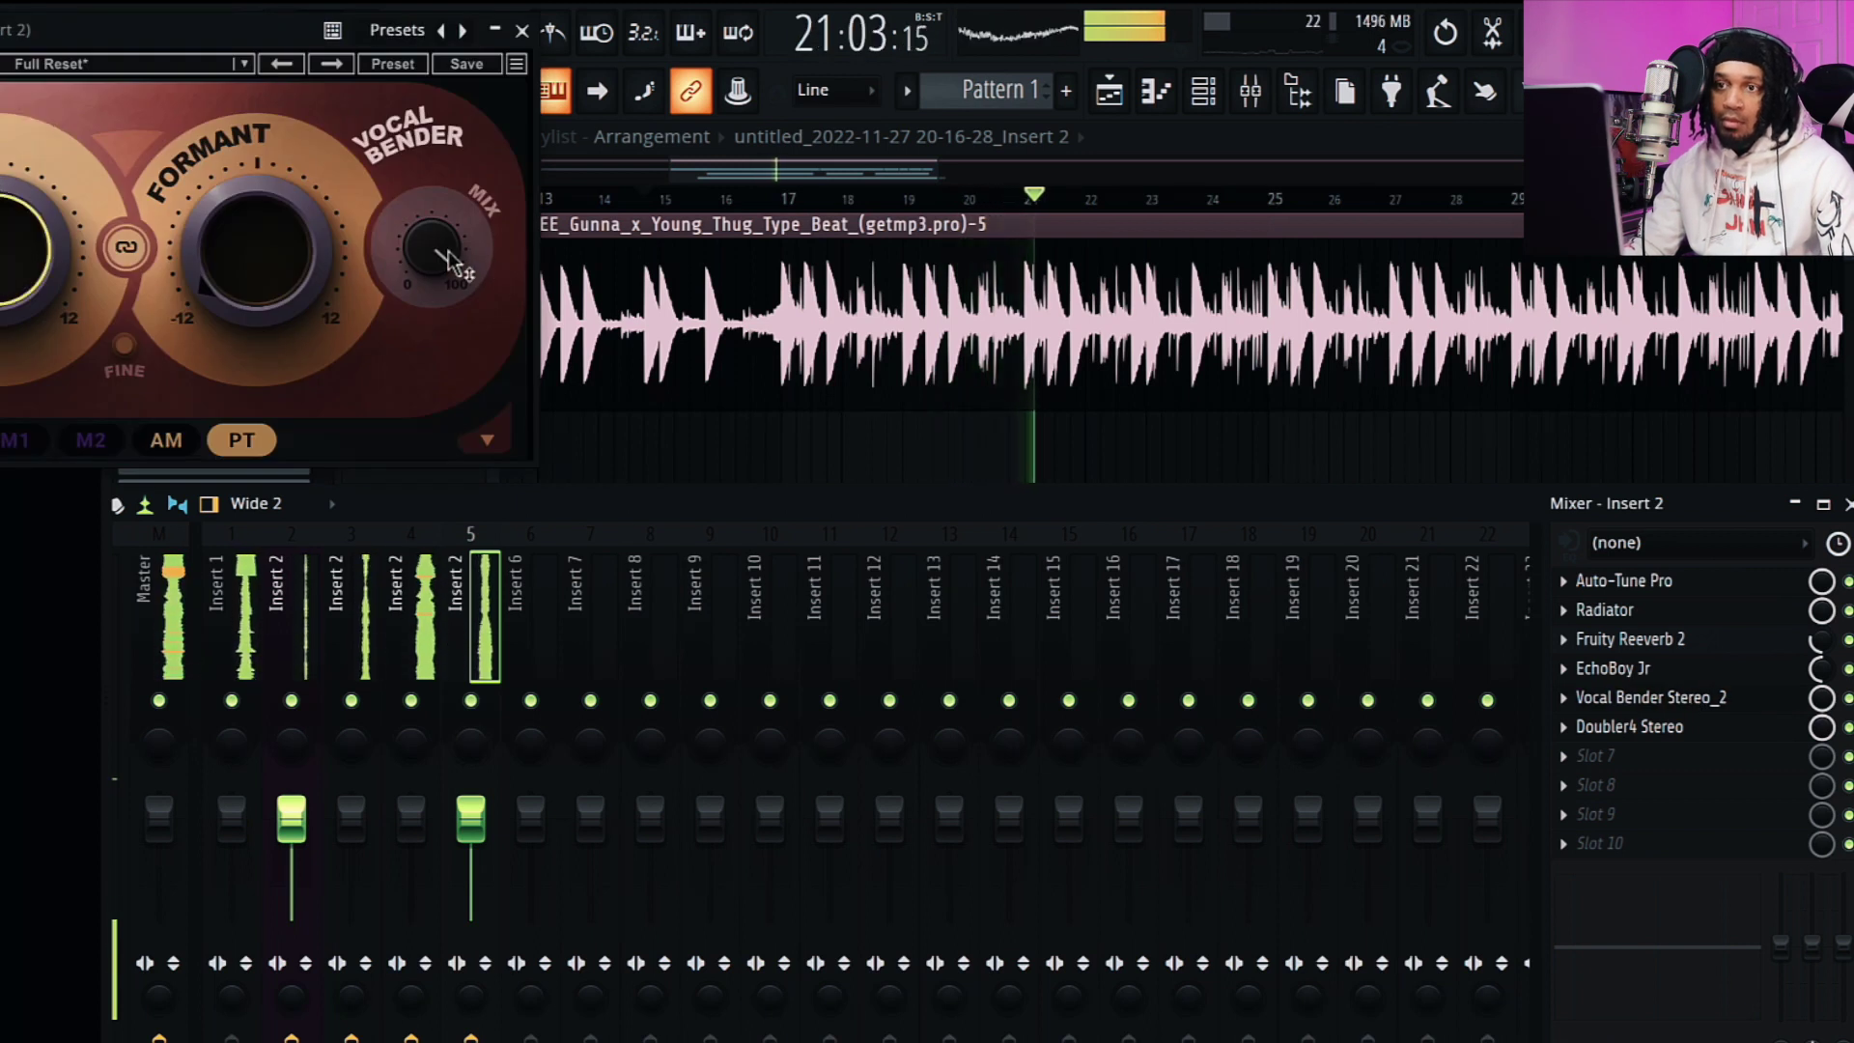
pyautogui.moveTo(447, 260); pyautogui.dragTo(447, 272)
pyautogui.click(290, 231)
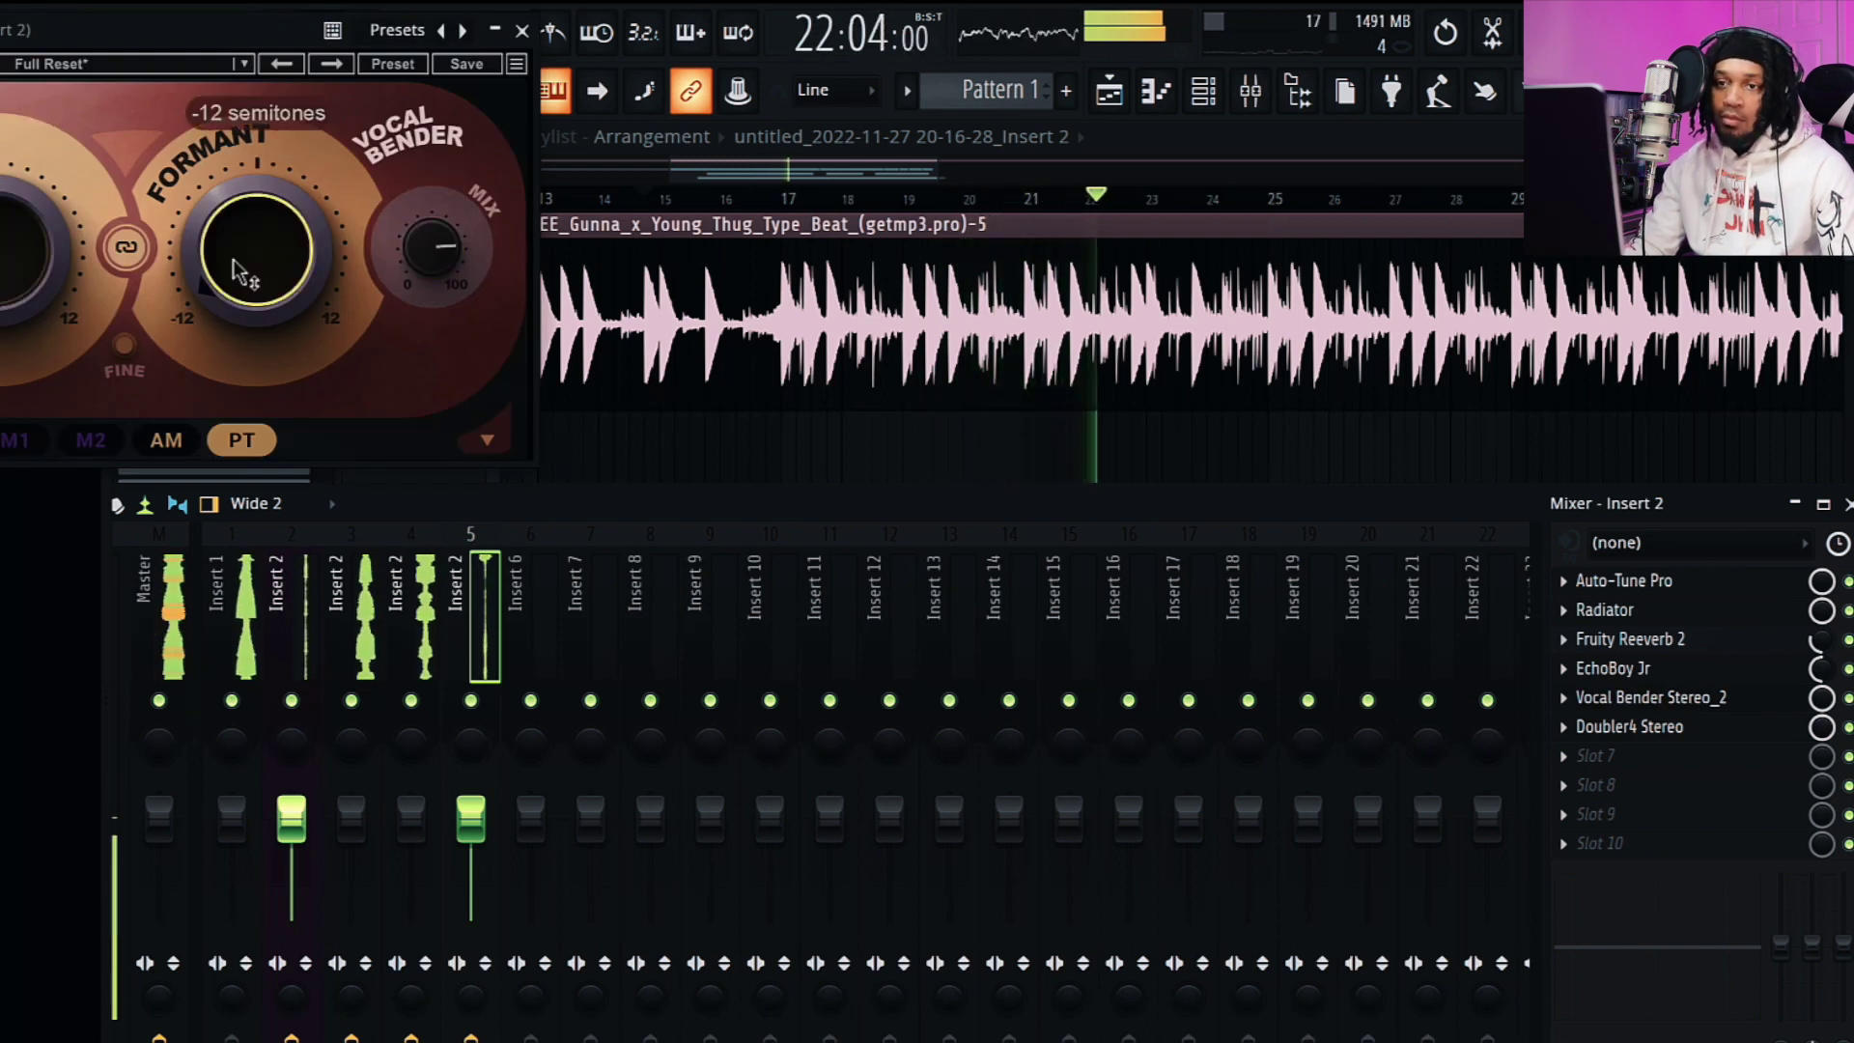
pyautogui.click(522, 30)
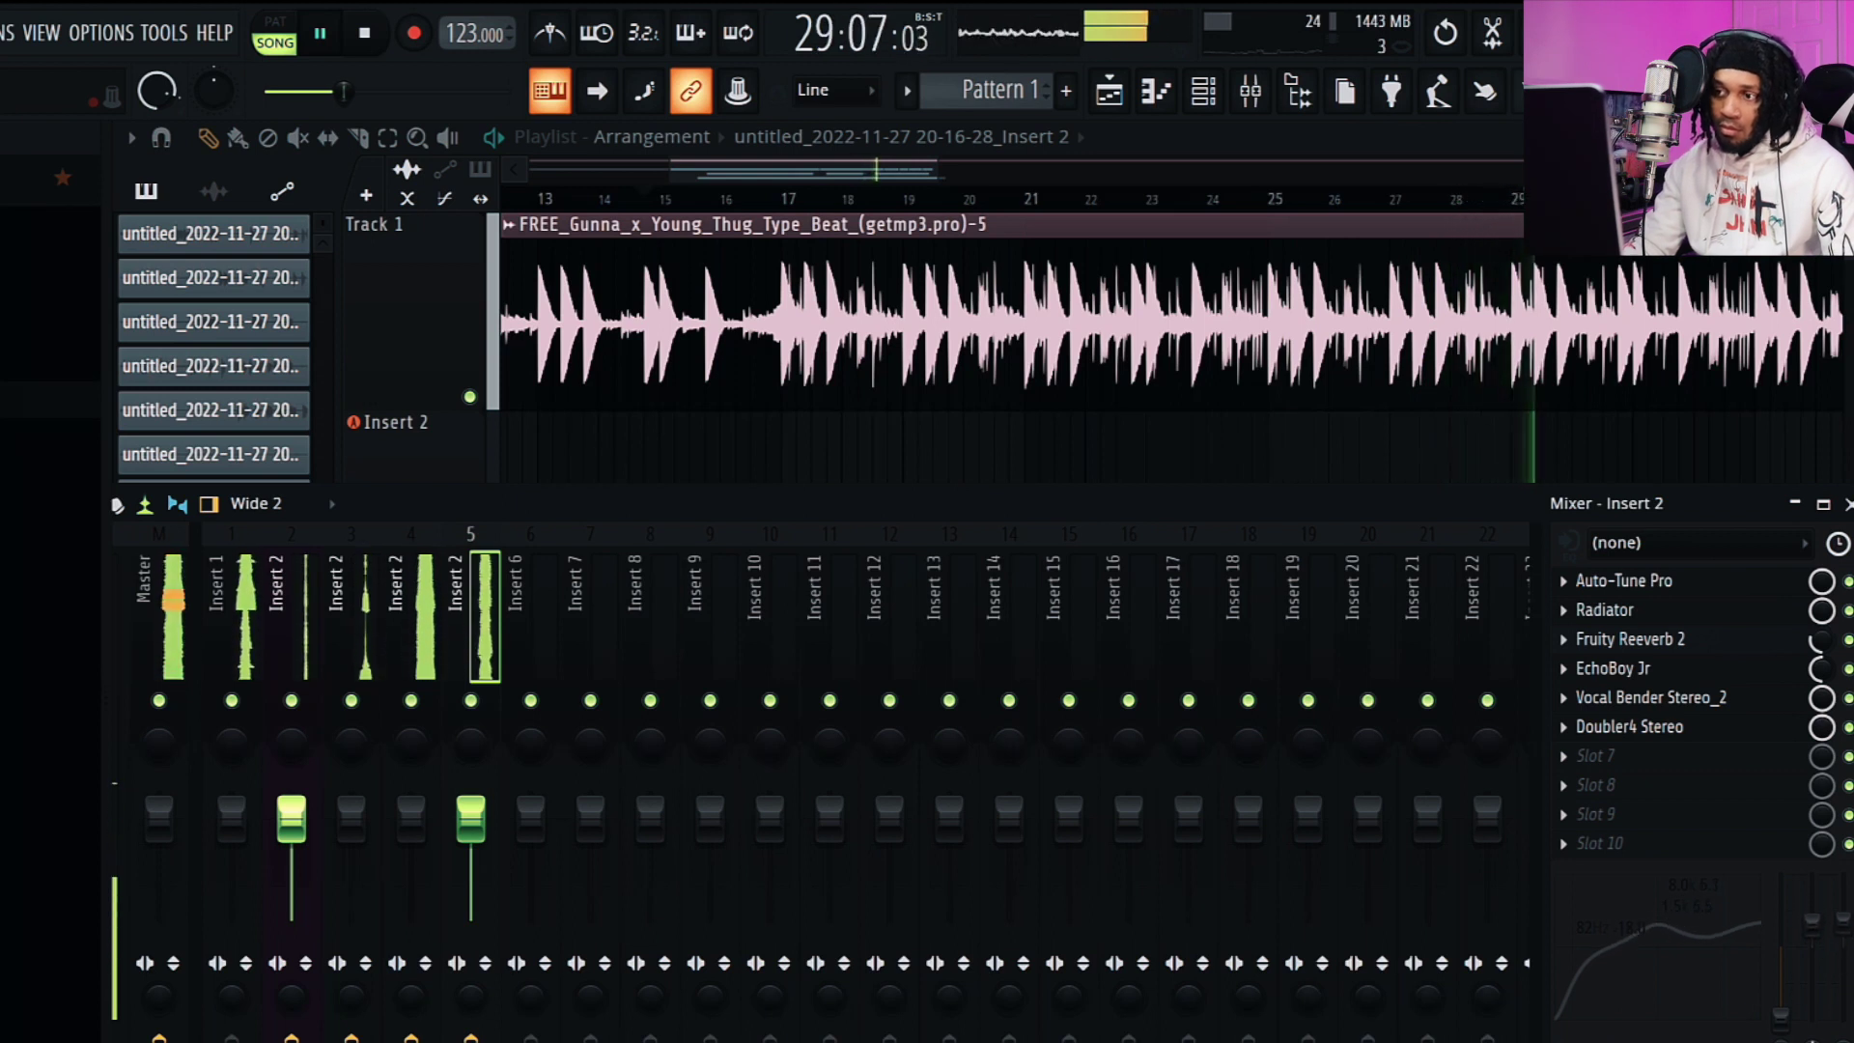
# - Review the Doubler4 settings on insert 5 and replay the arrangement from bar 16 in the playlist
pyautogui.click(1617, 726)
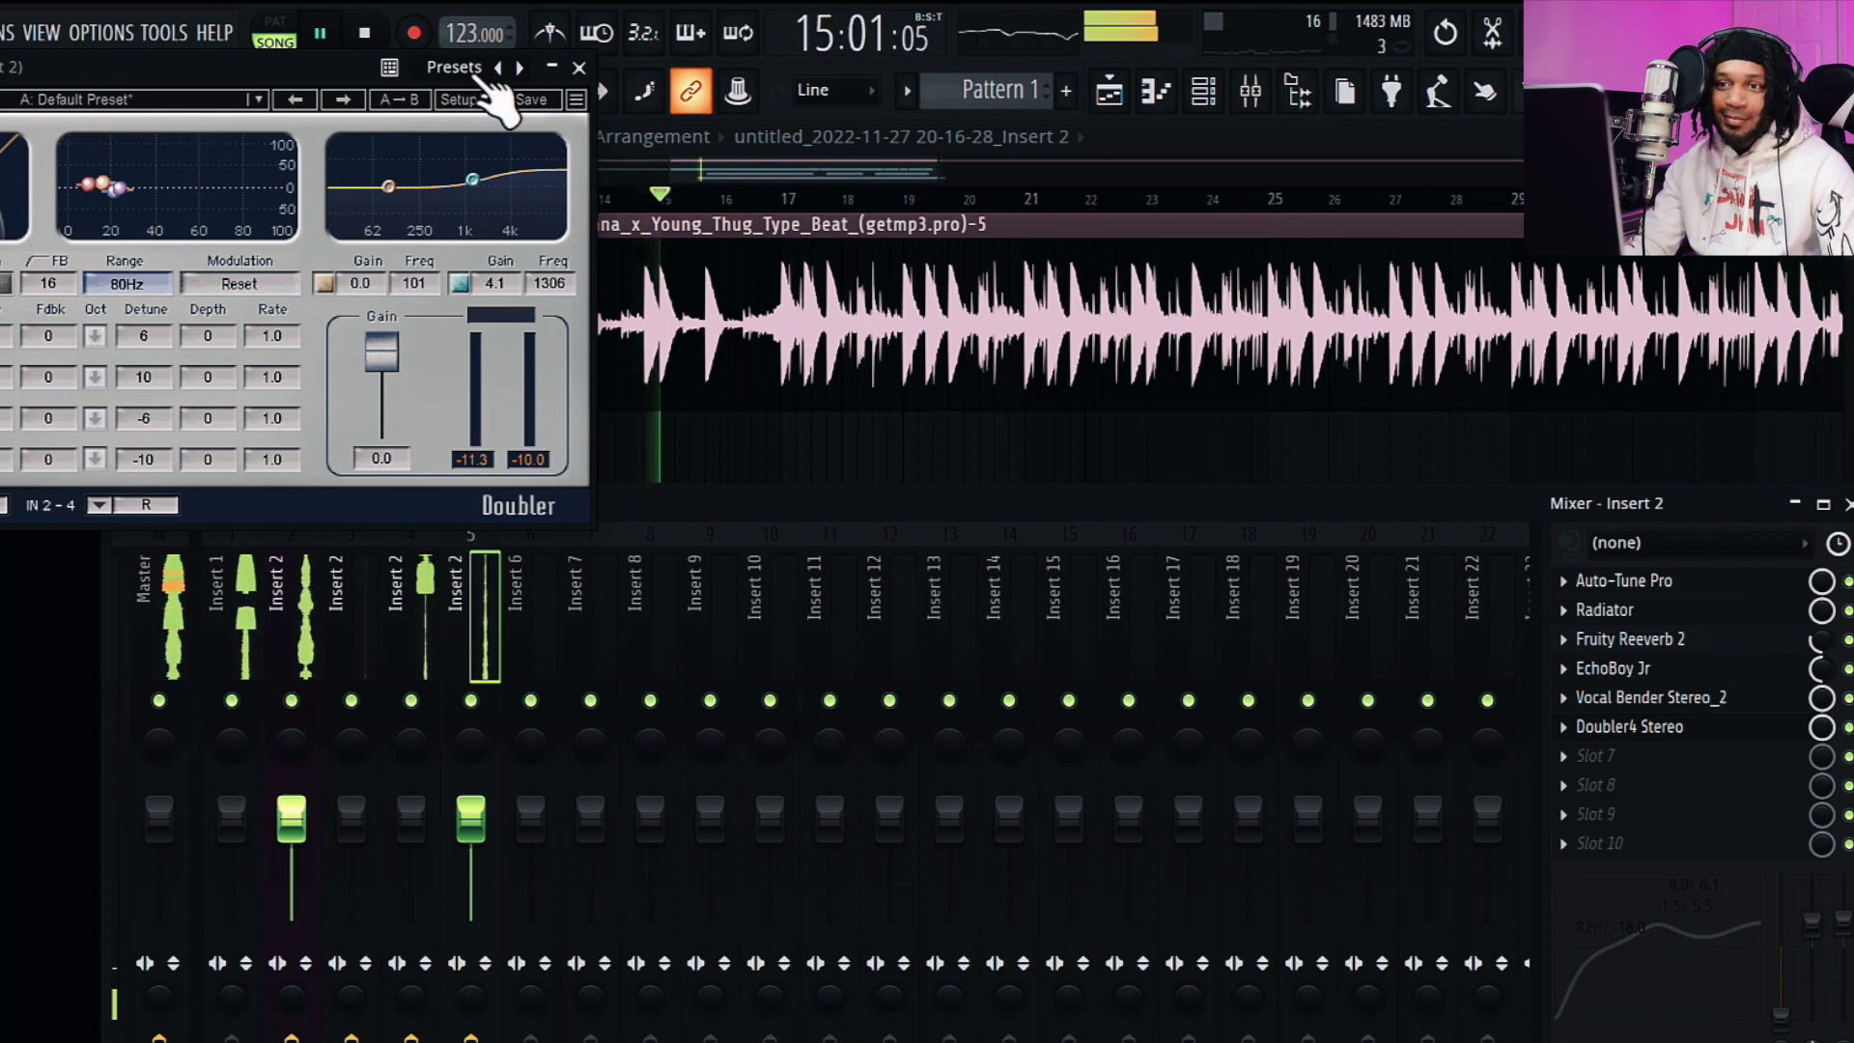
pyautogui.click(766, 154)
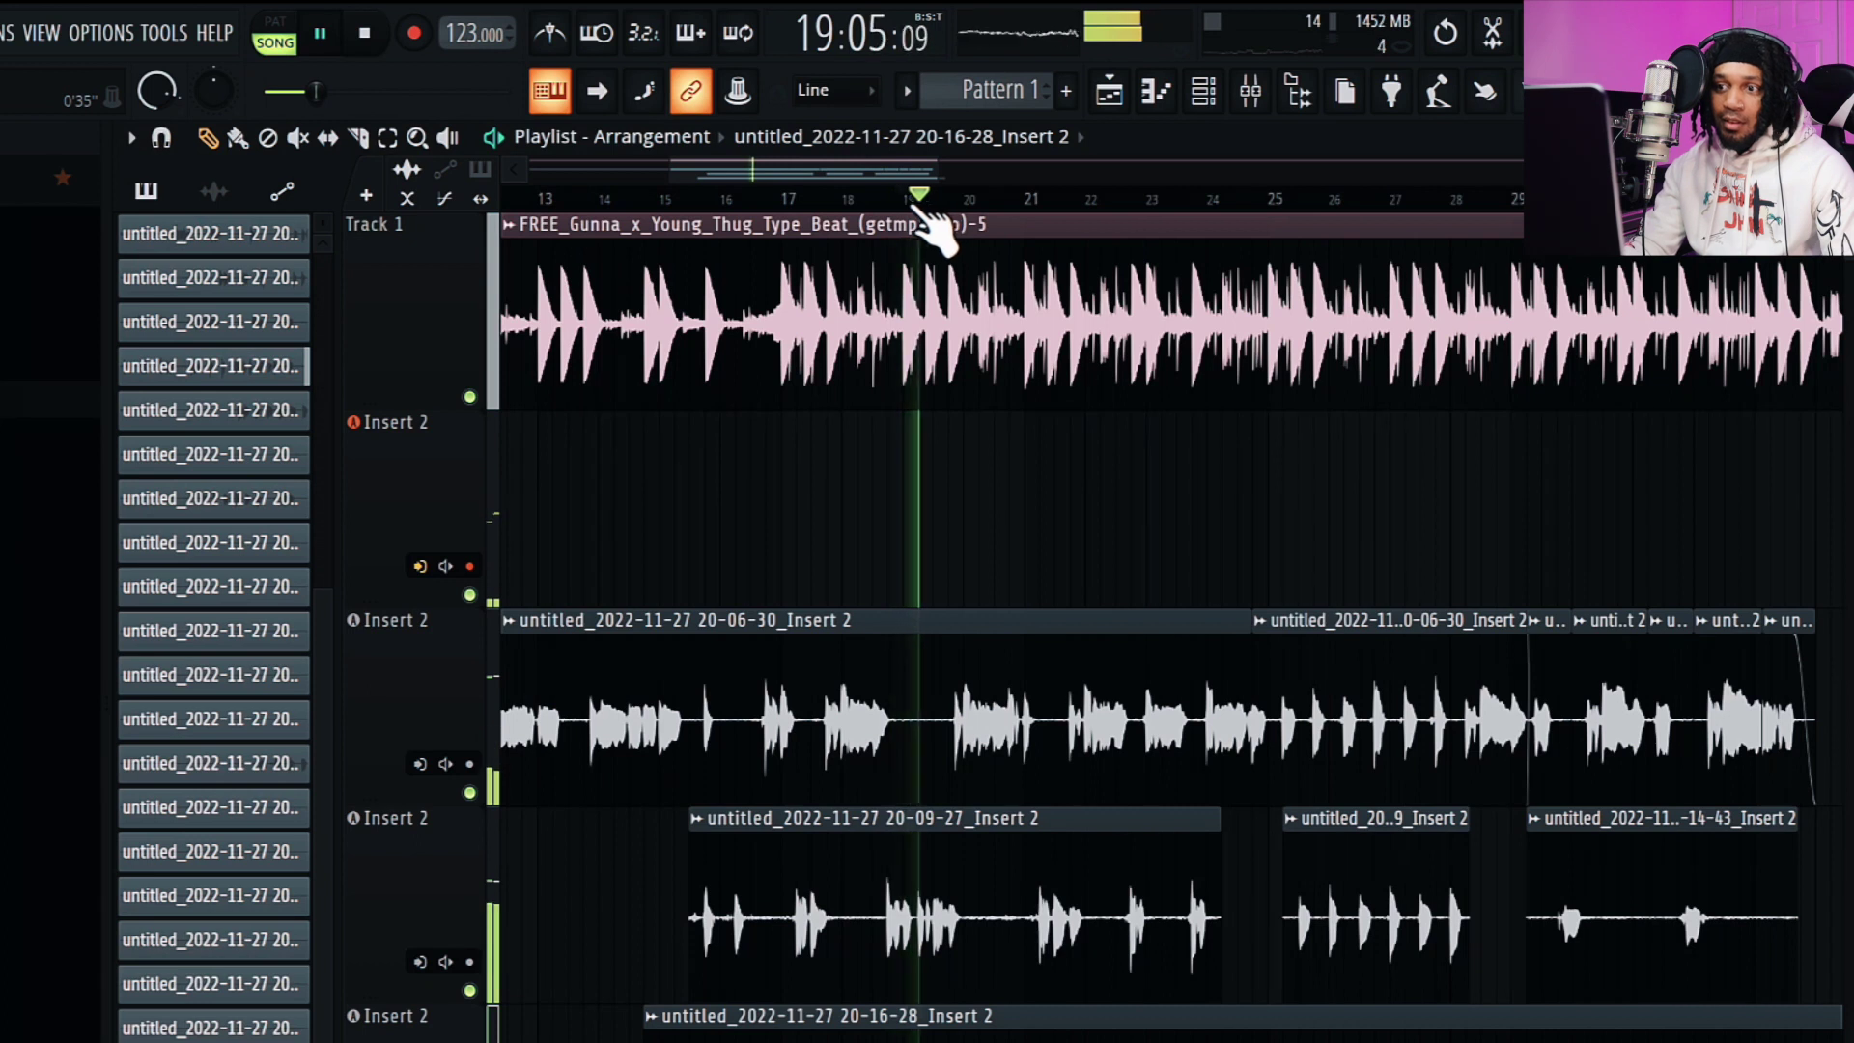
pyautogui.click(745, 204)
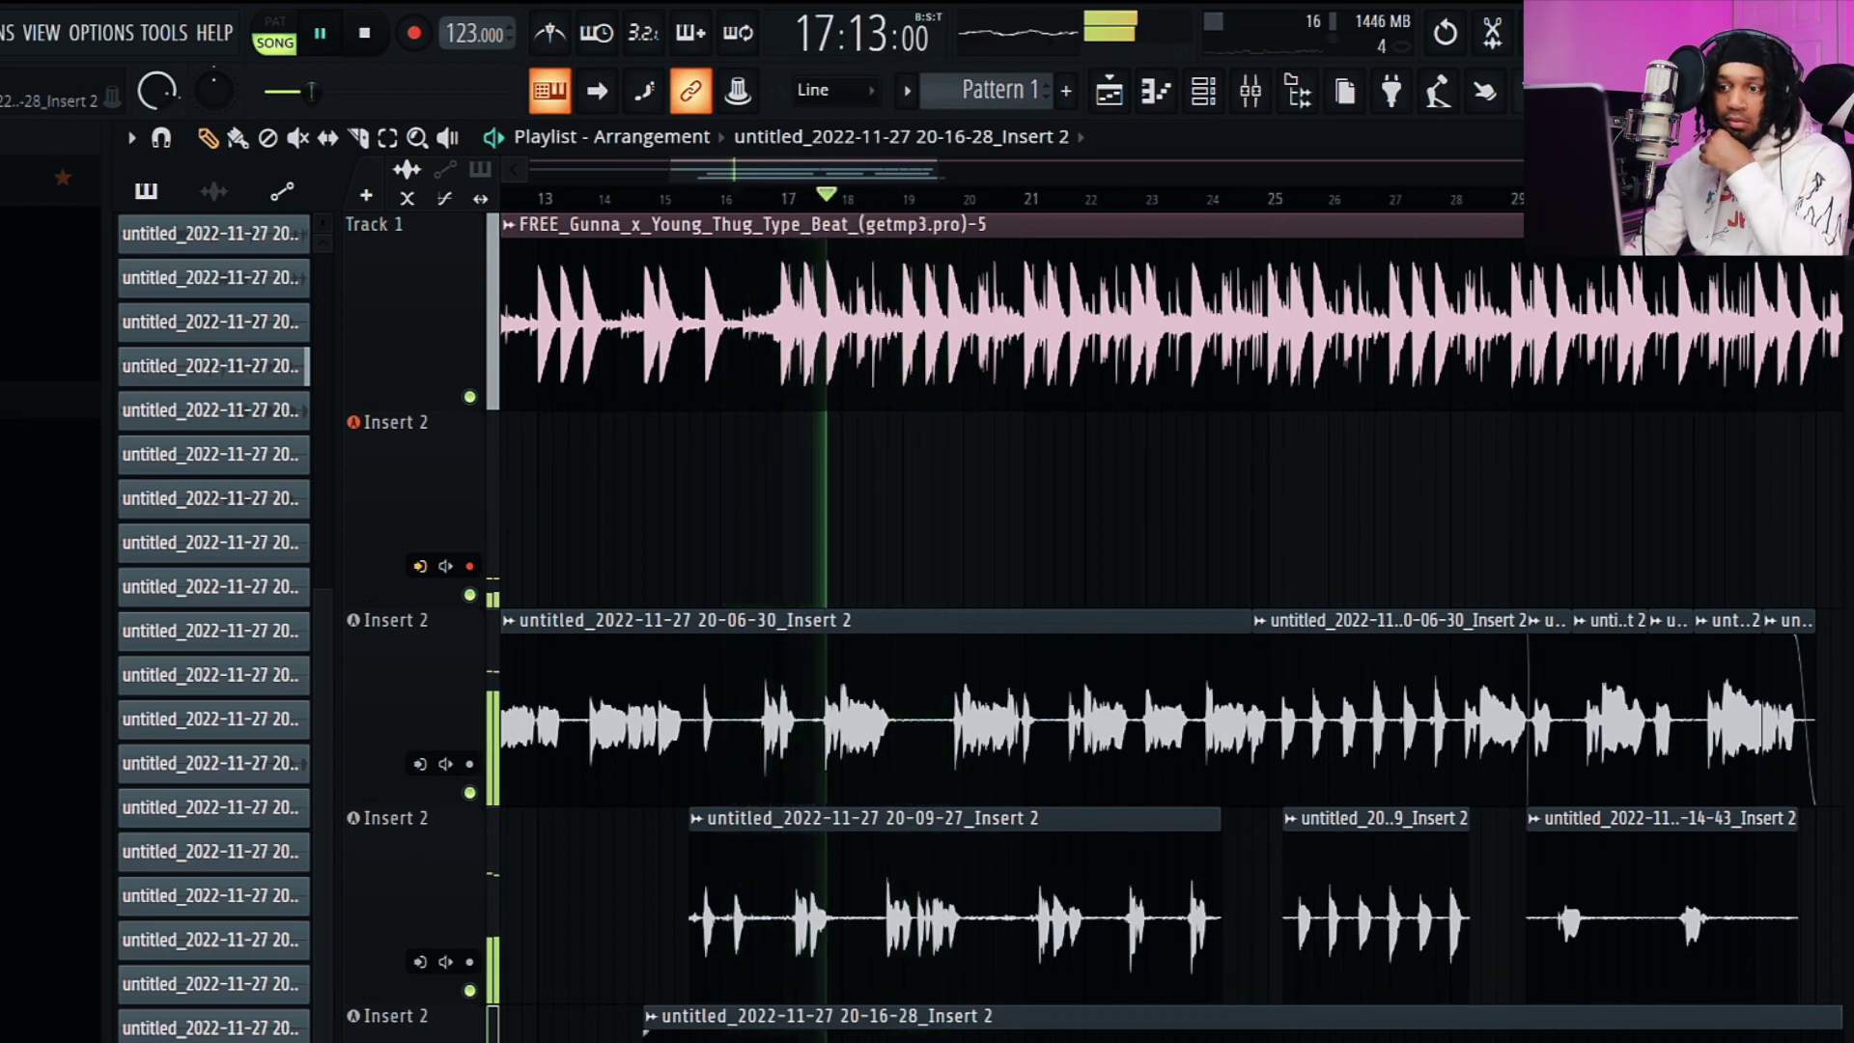
# - Move the 20-16-28 take on Track 5 about three bars later so it starts late in bar 17
pyautogui.moveTo(1023, 1025); pyautogui.dragTo(1207, 1025)
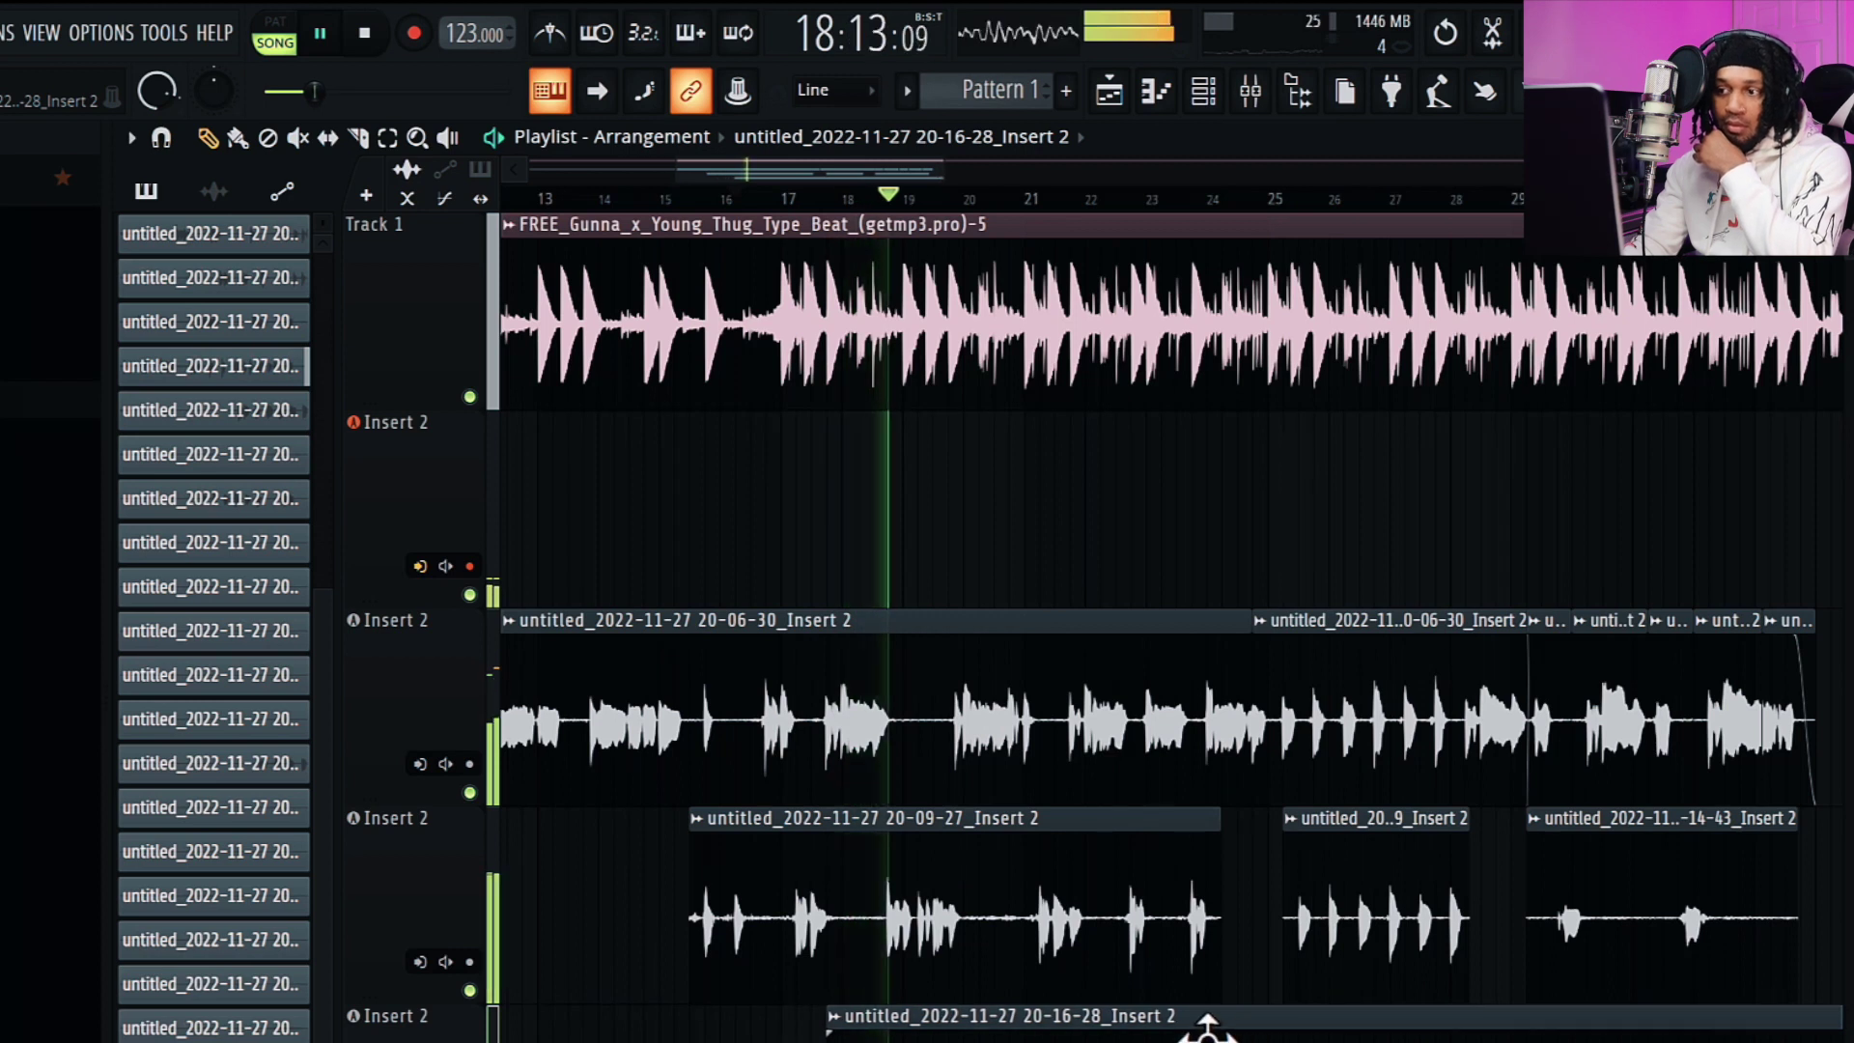
pyautogui.hscroll(5, 1207, 1025)
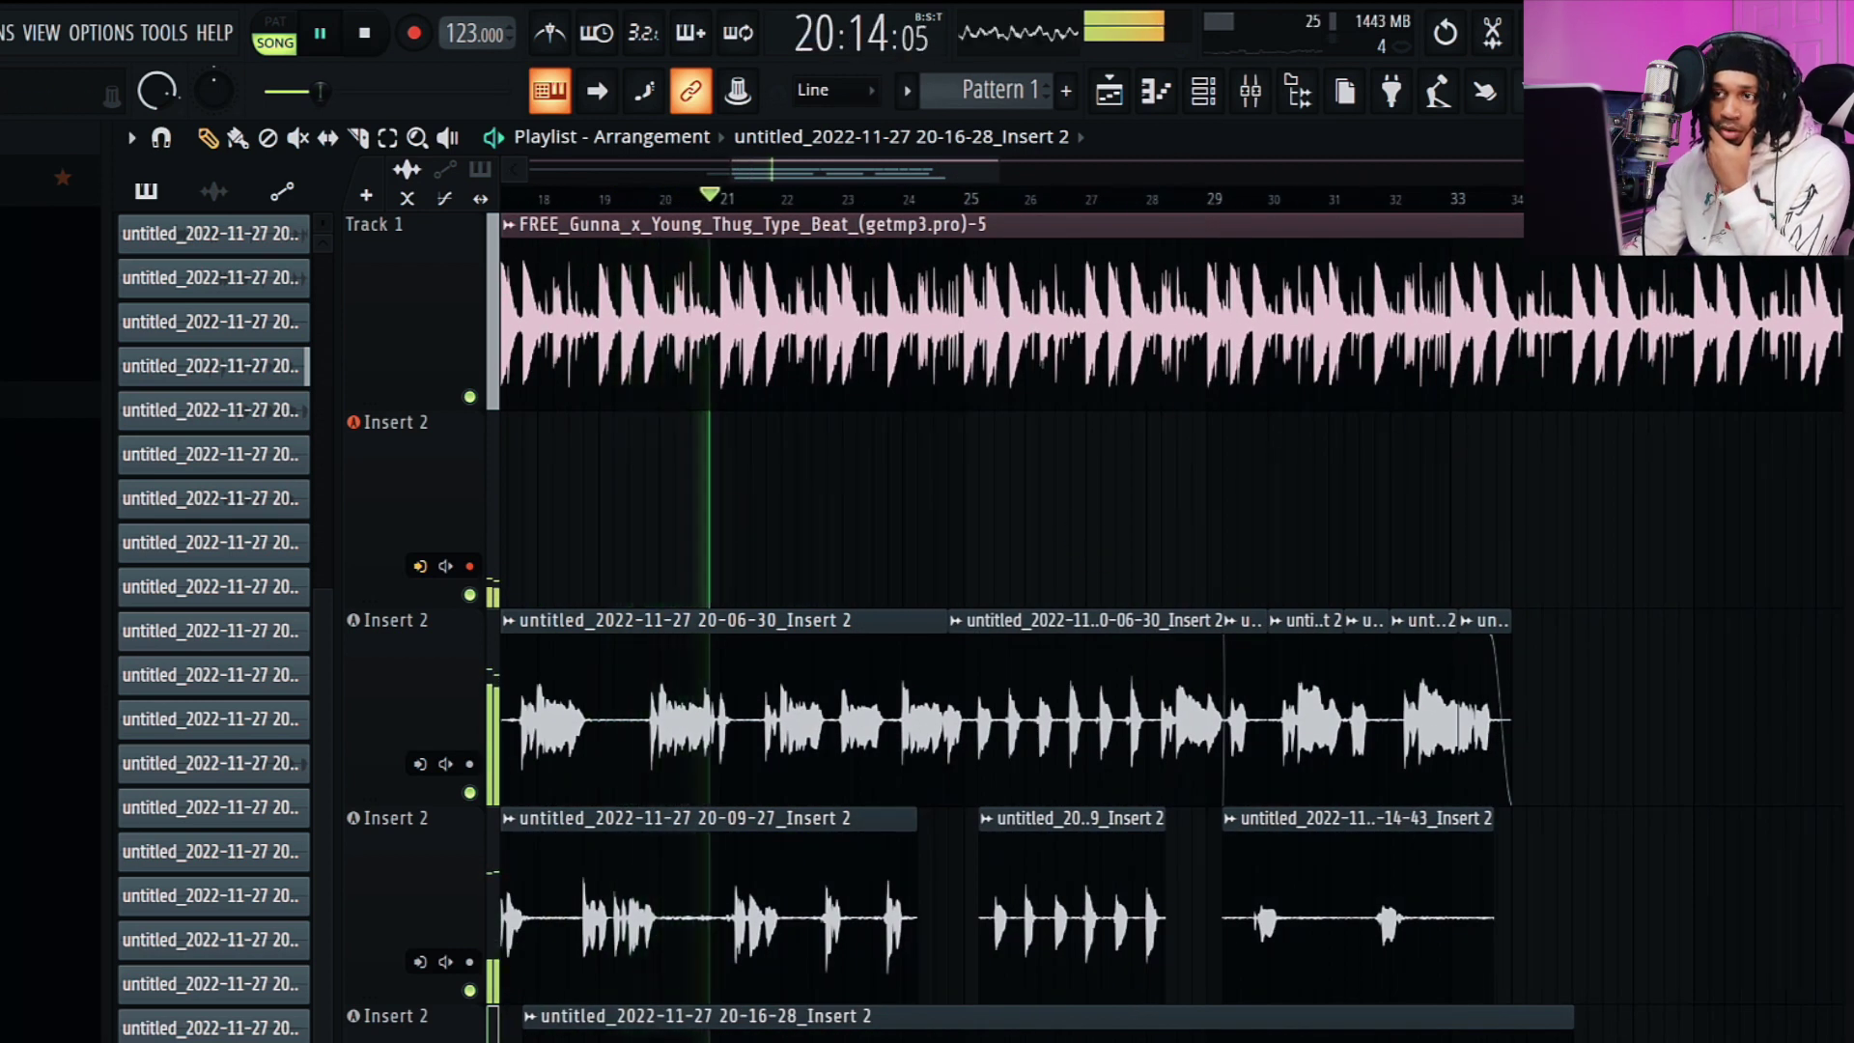
# - Turn Vocal Bender's Formant up and its Pitch down on mixer insert 5, and close the plugin window
pyautogui.click(1250, 92)
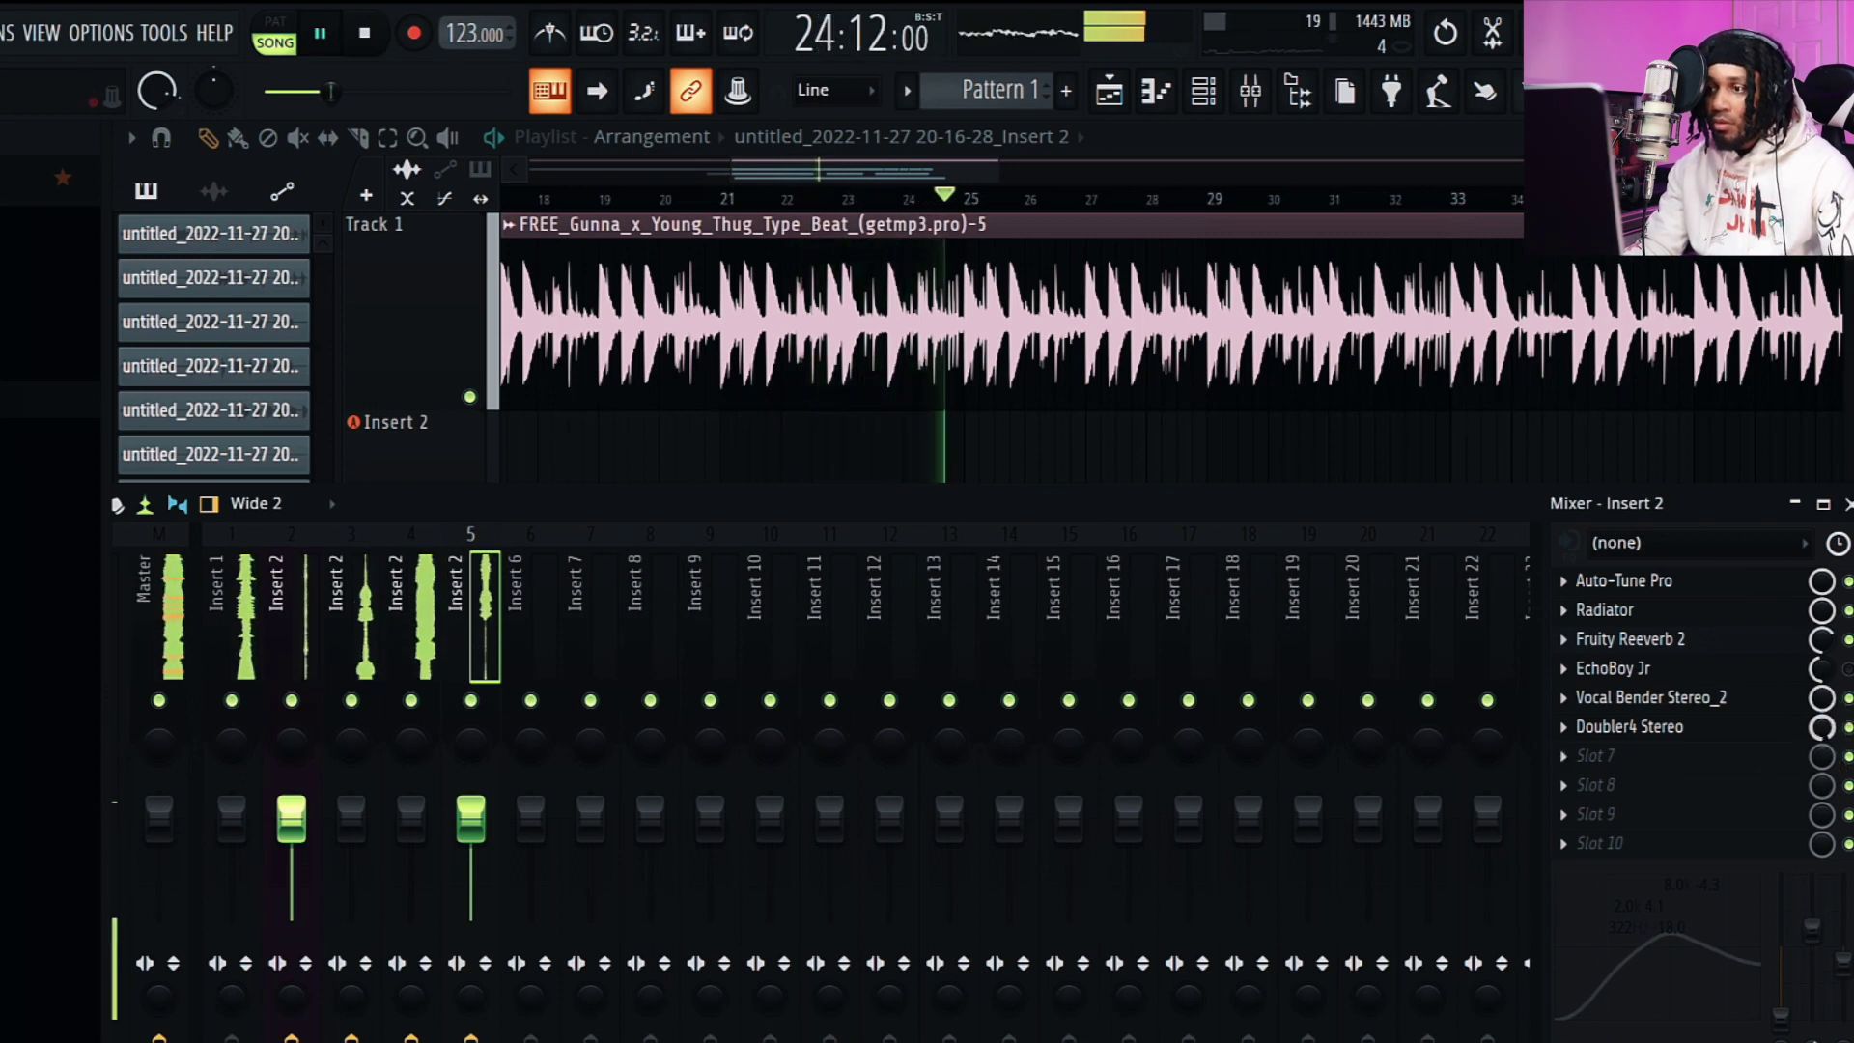
pyautogui.click(1631, 697)
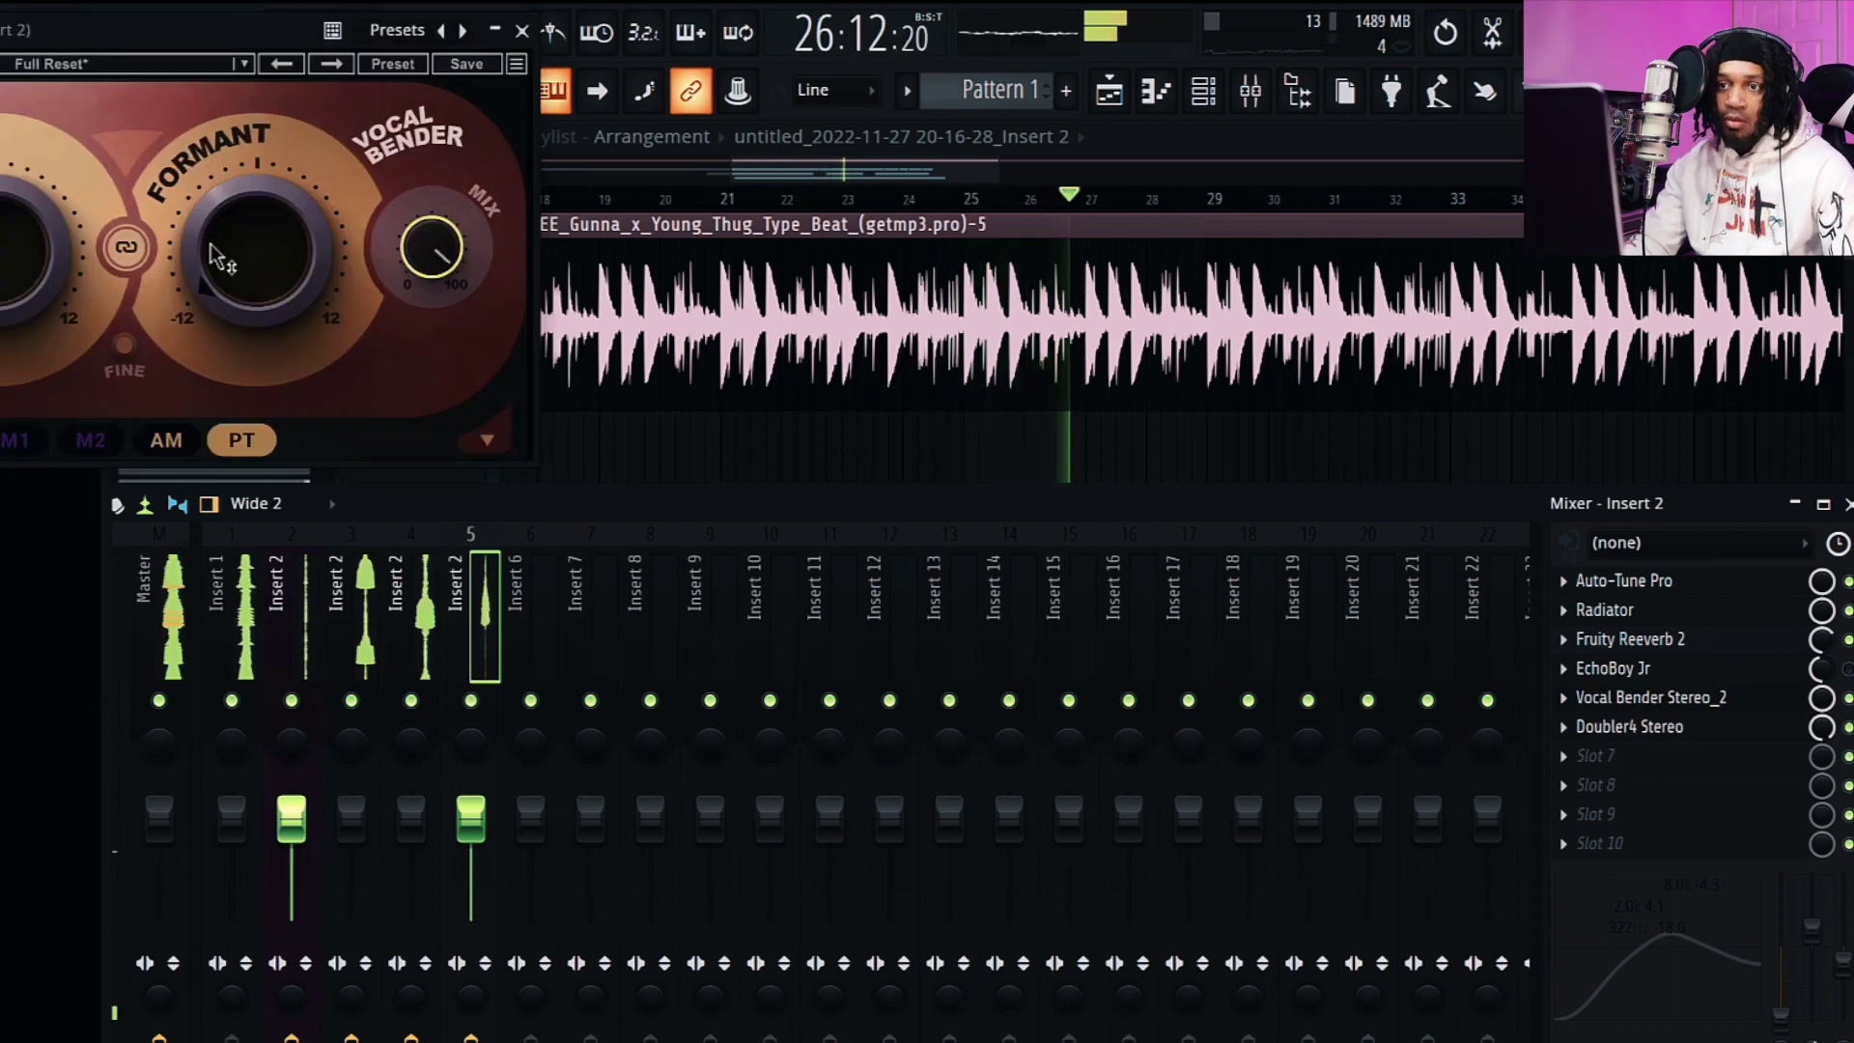
pyautogui.scroll(10, 174, 280)
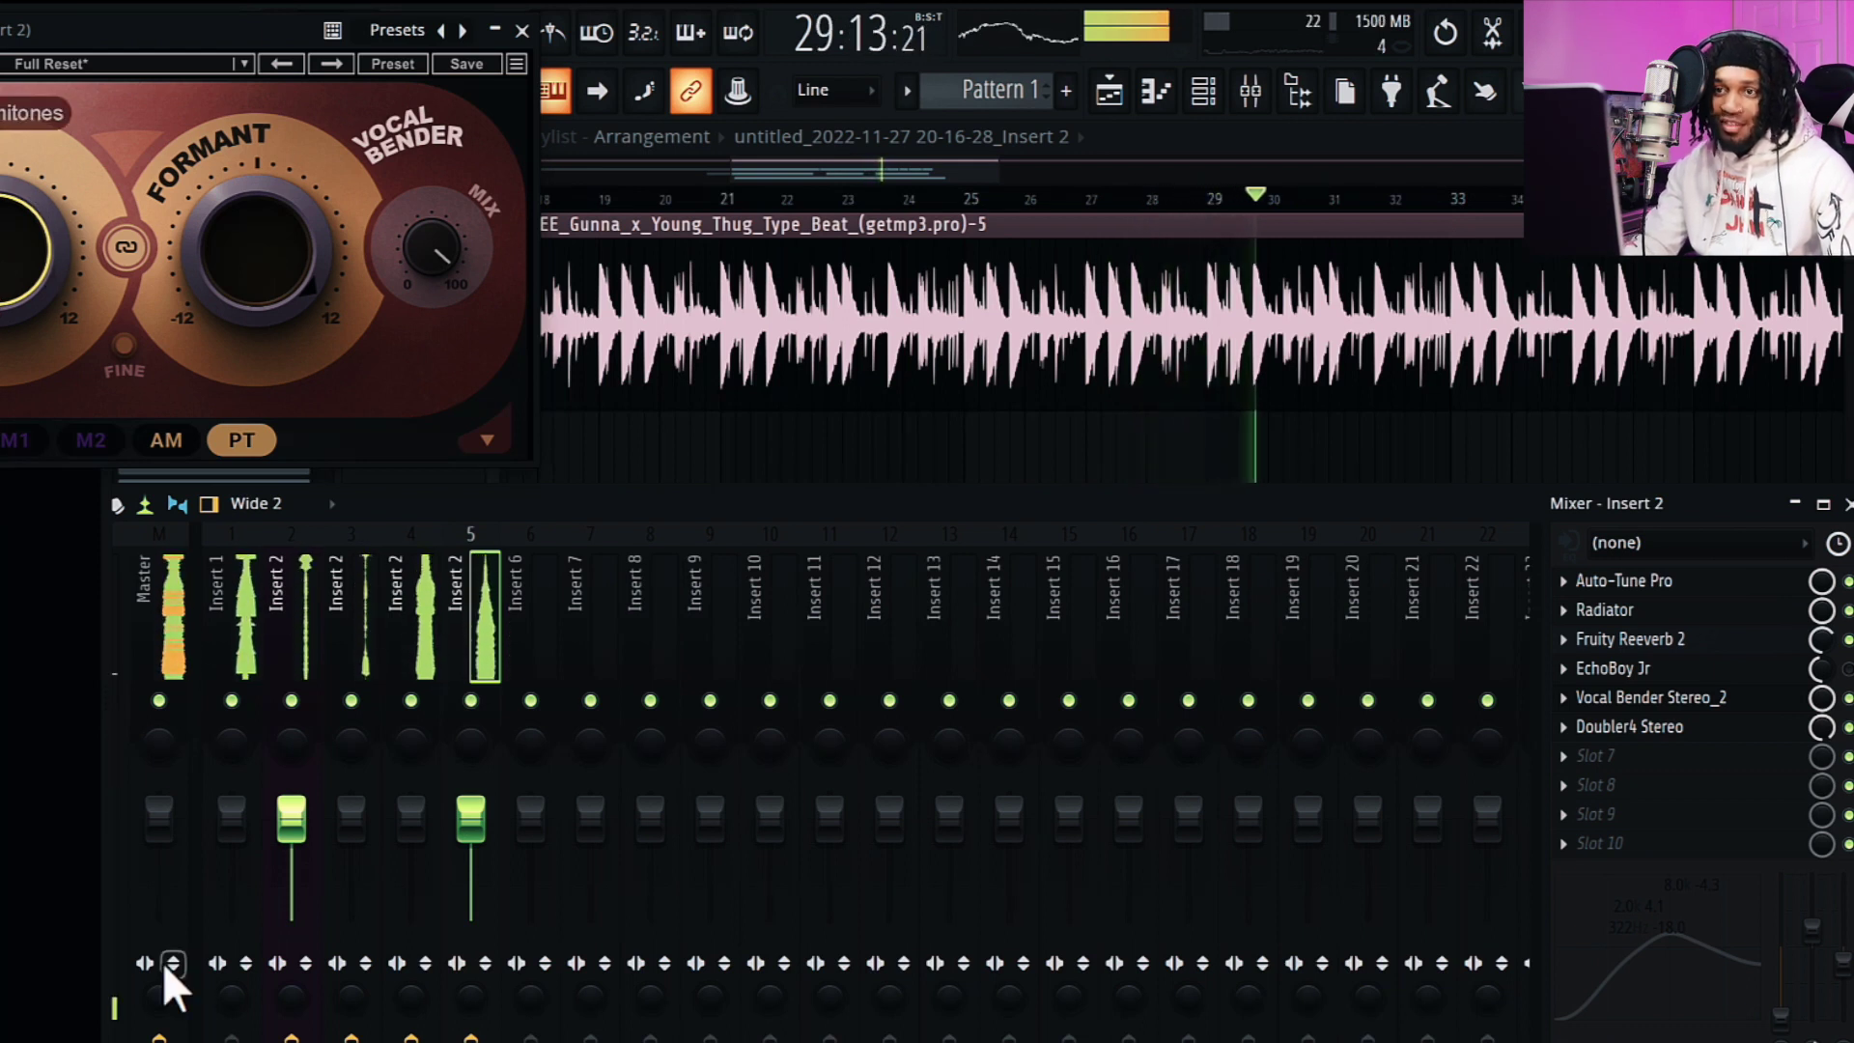
pyautogui.scroll(-9, 256, 251)
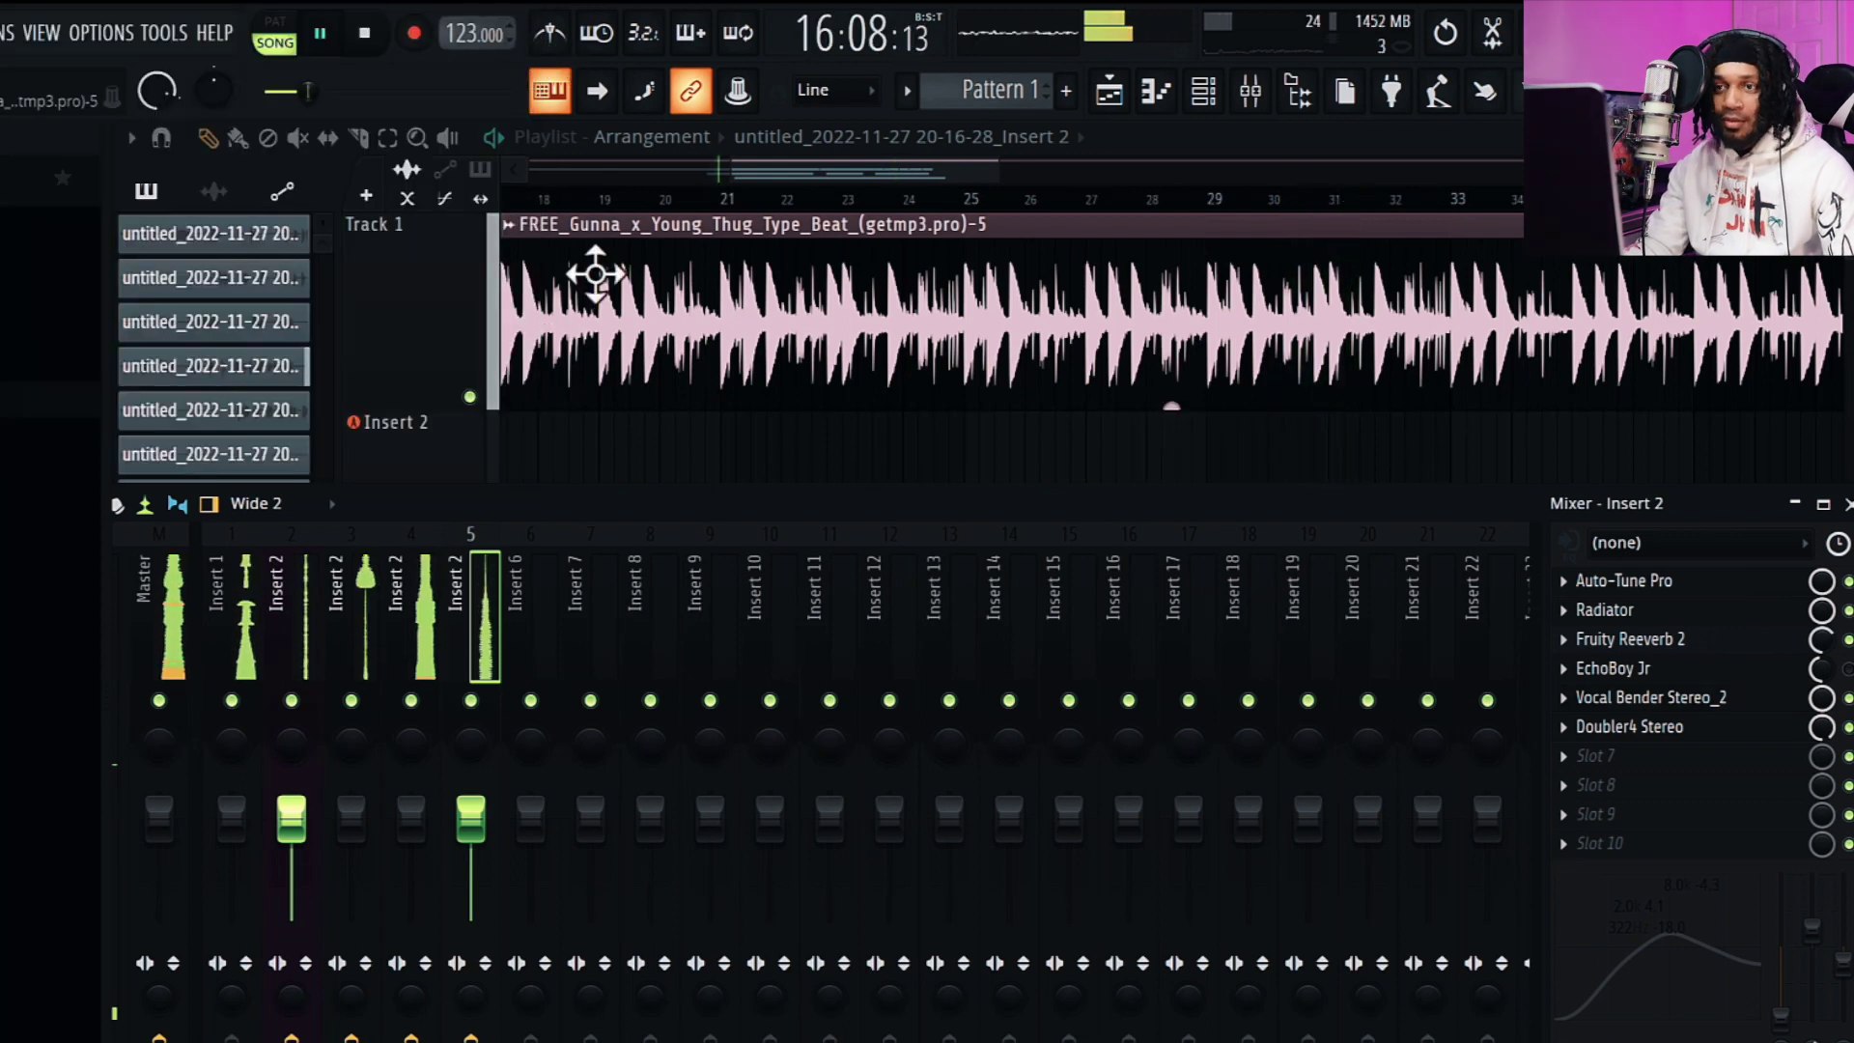
# - Check the Track 5 take's audio clip settings and the effect chain of mixer insert 5, closing both windows
pyautogui.press('F9')
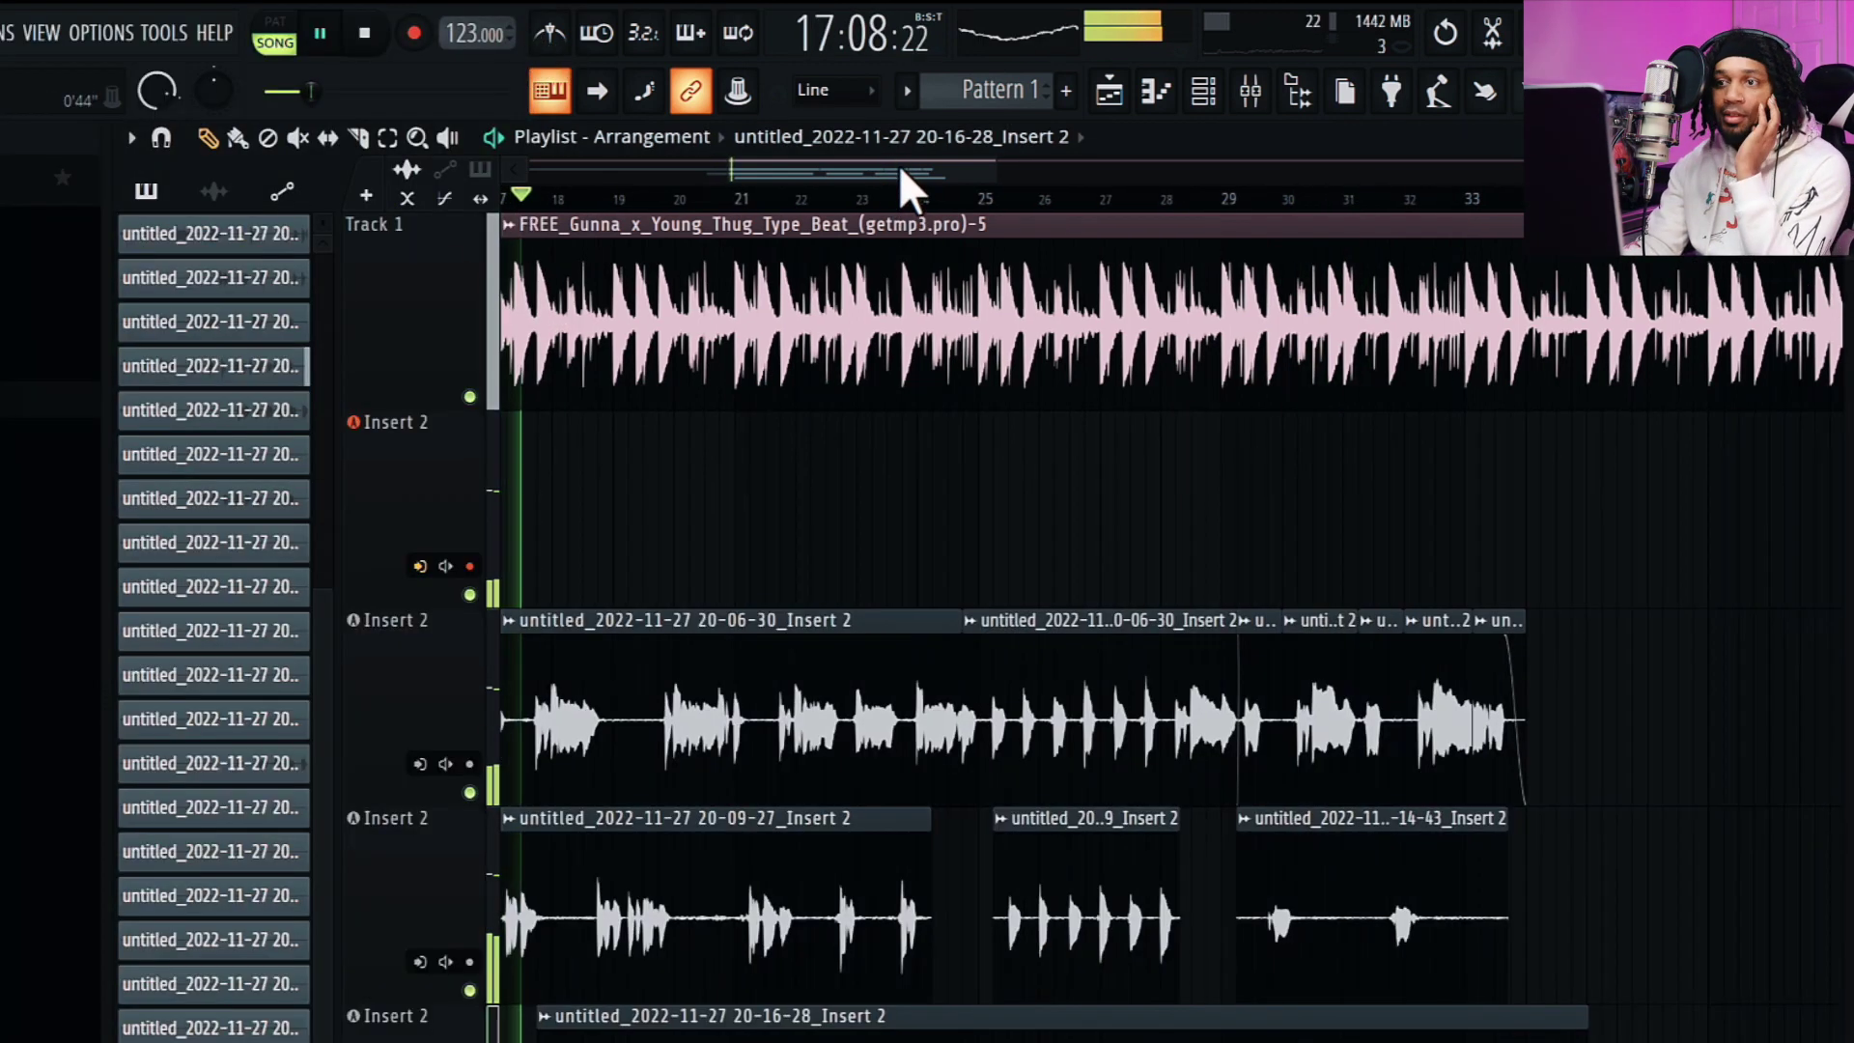
pyautogui.moveTo(995, 170); pyautogui.dragTo(1038, 174)
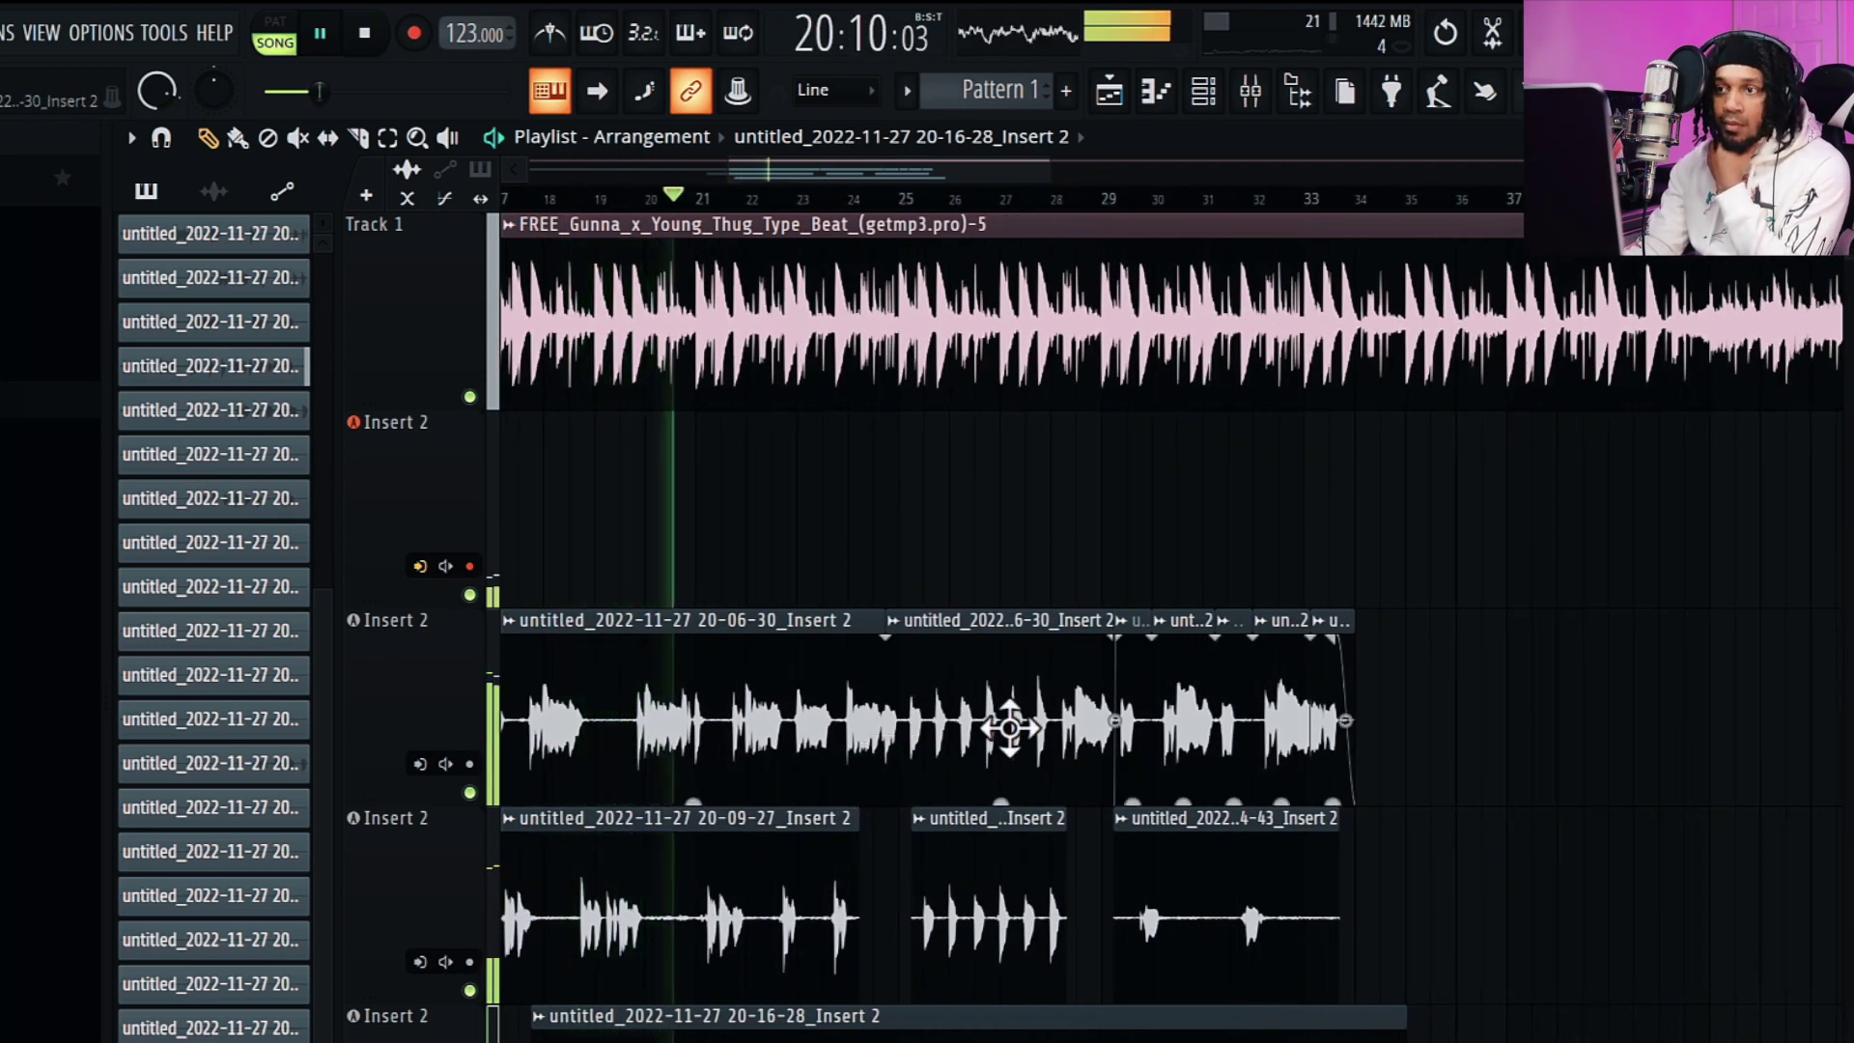
pyautogui.doubleClick(753, 1018)
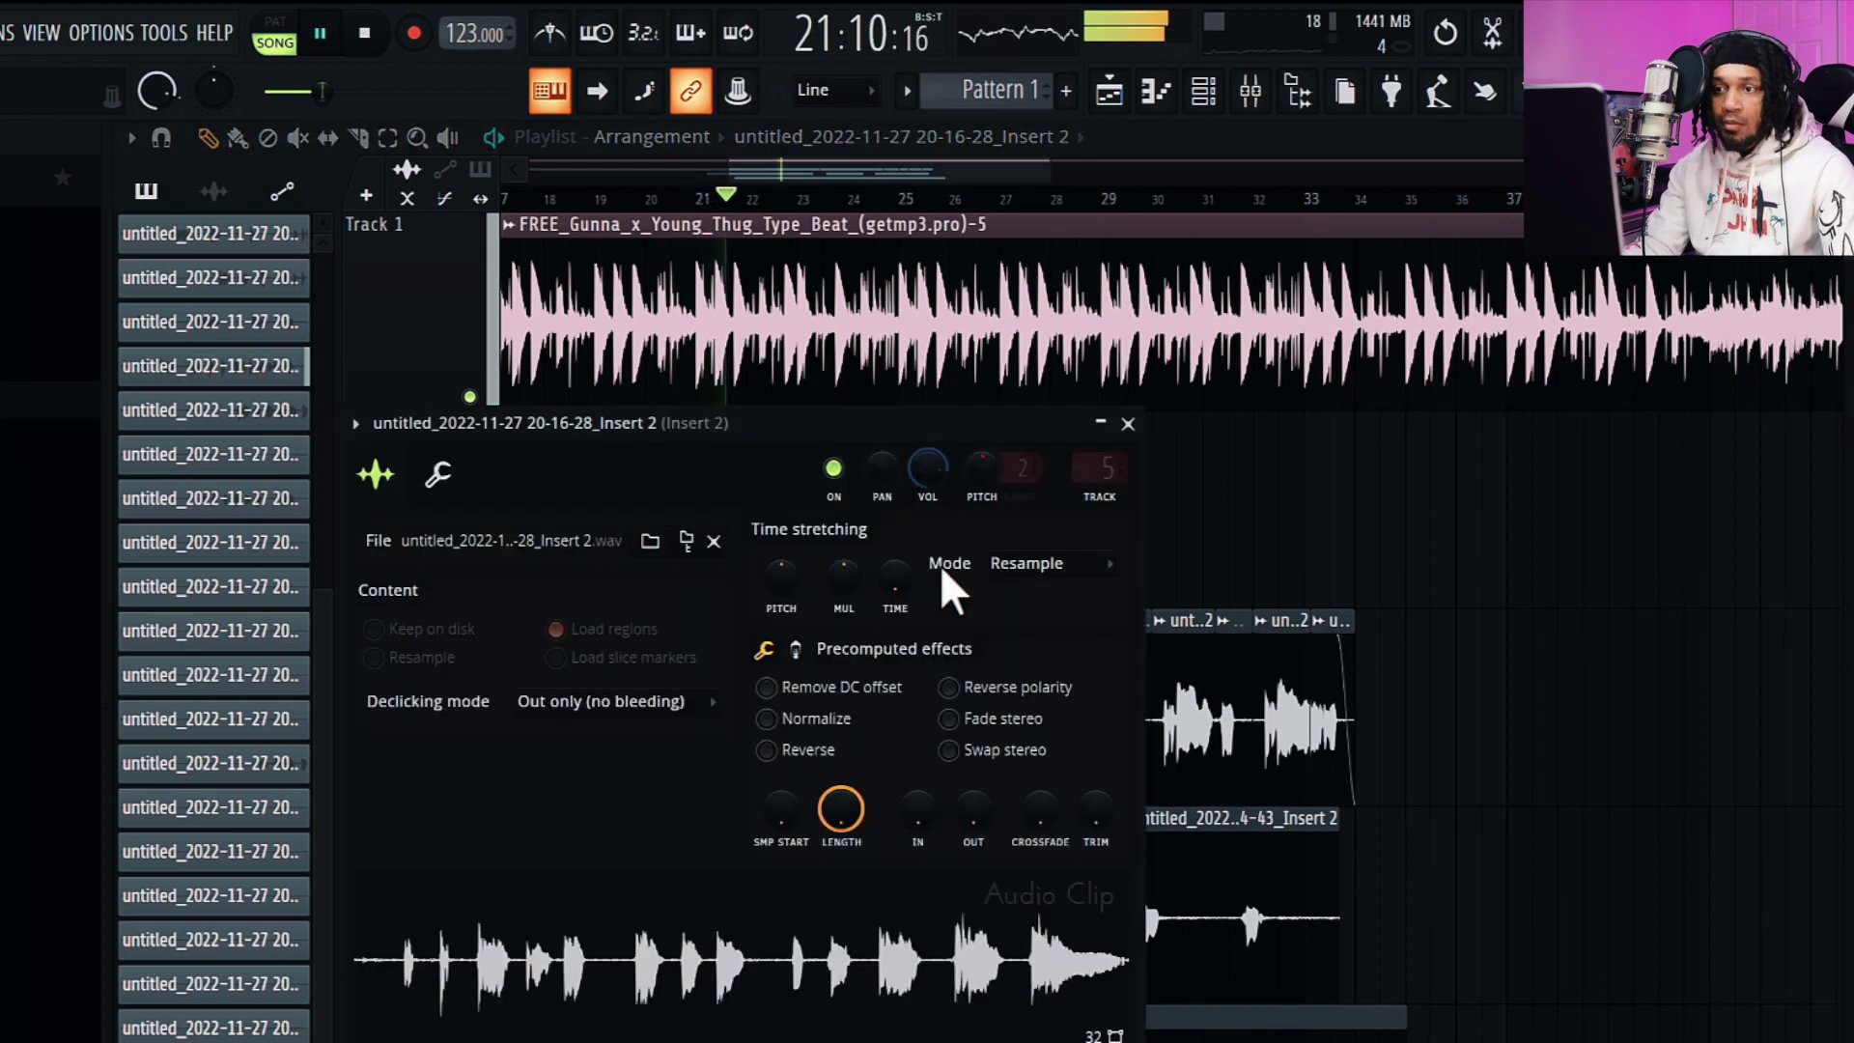
pyautogui.click(1127, 423)
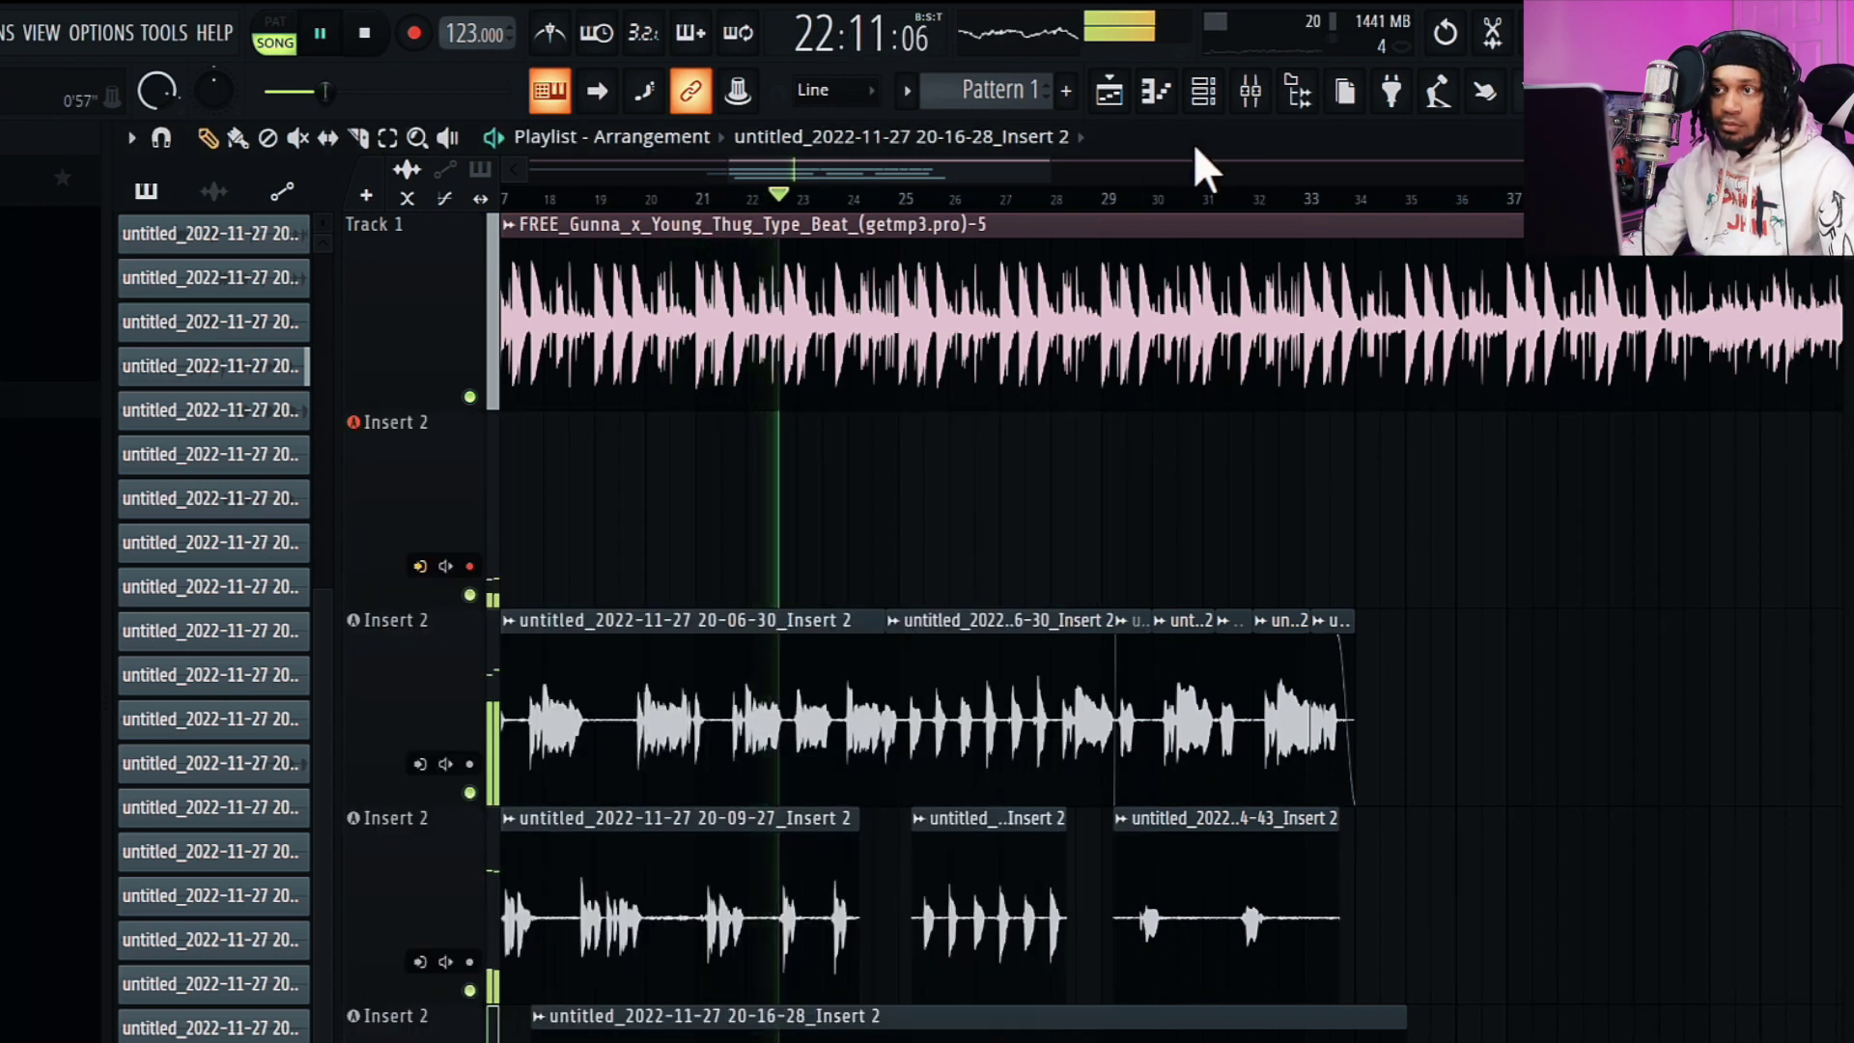
pyautogui.click(1250, 91)
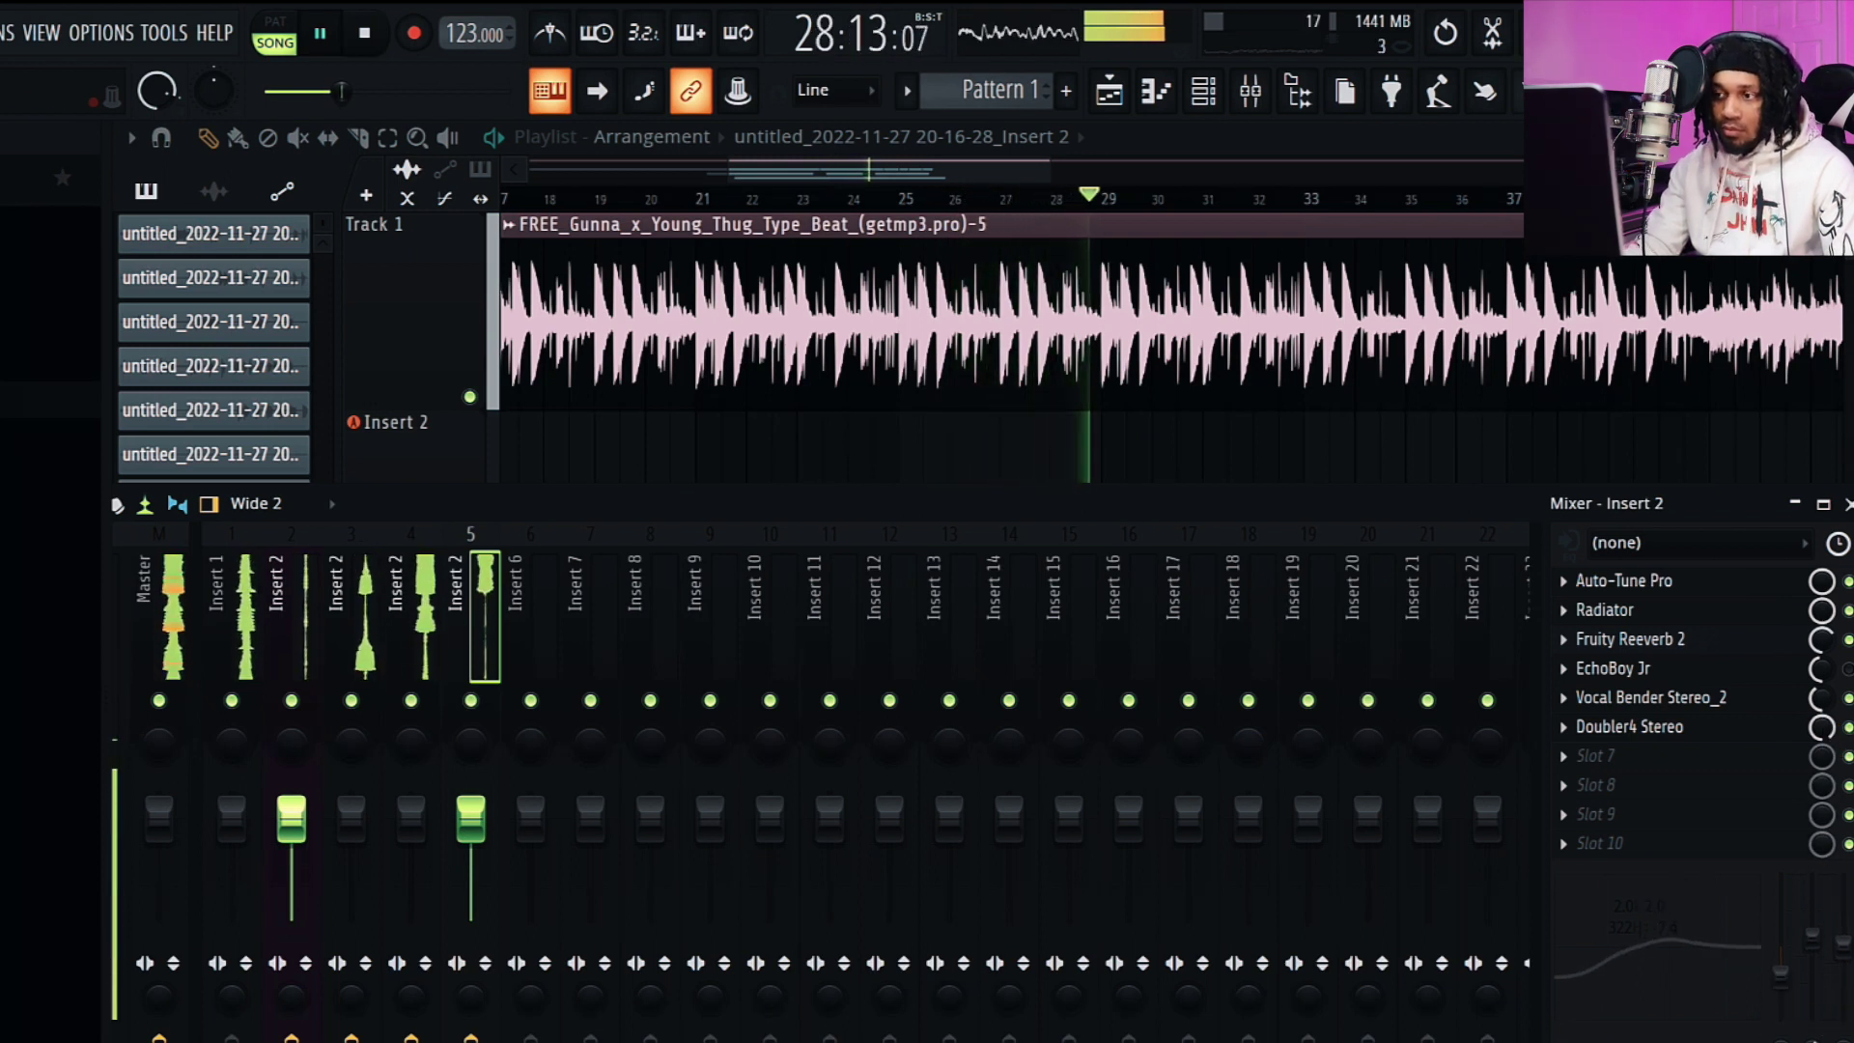
pyautogui.click(1846, 503)
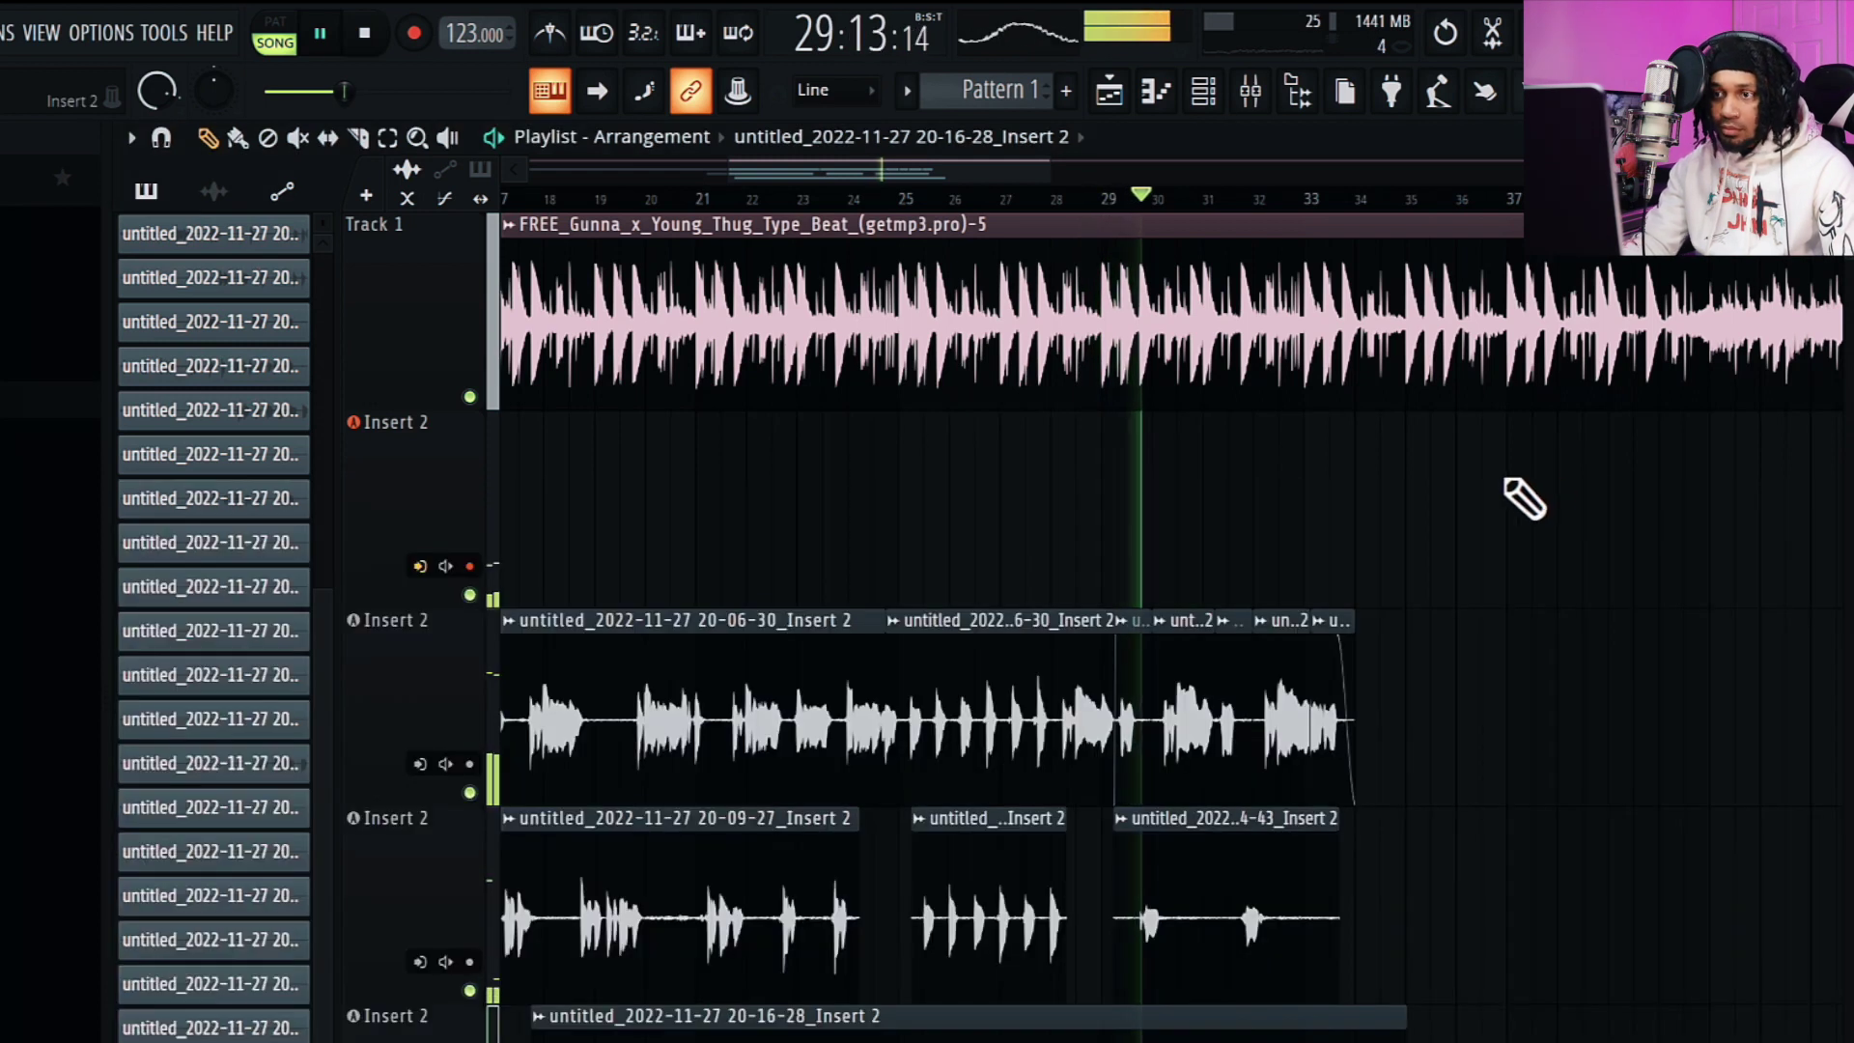